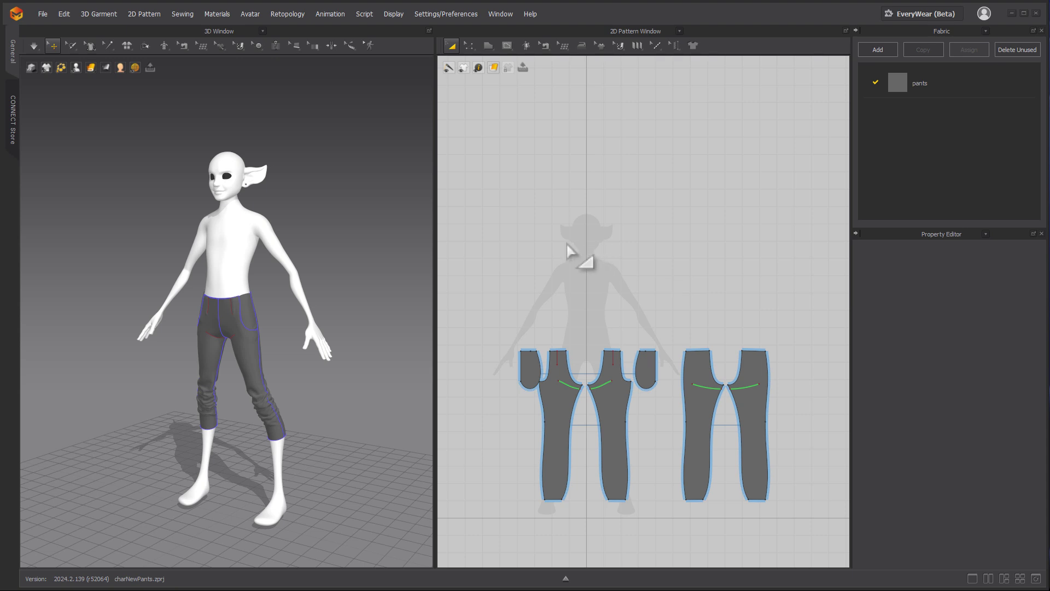
Add a new fabric to the fabric list and rename it shirt
{"action": "left_click_drag", "start_coordinate": [280, 232], "coordinate": [288, 241], "text": "alt"}
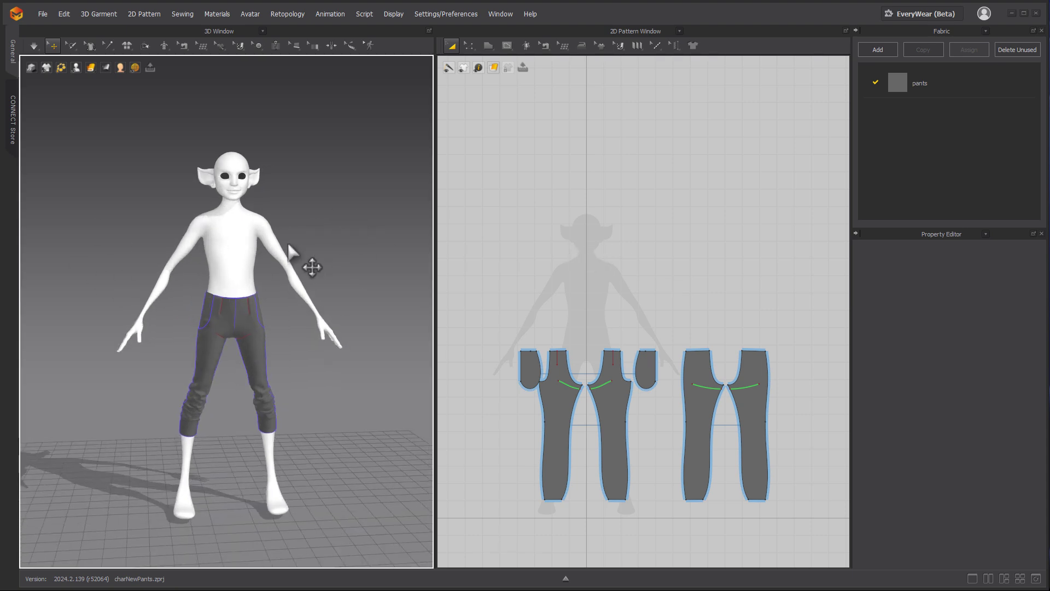
{"action": "right_click_drag", "start_coordinate": [288, 241], "coordinate": [311, 253], "text": "alt"}
{"action": "middle_click_drag", "start_coordinate": [532, 285], "coordinate": [537, 275], "text": "alt"}
{"action": "scroll", "coordinate": [614, 297], "scroll_direction": "up", "scroll_amount": 4}
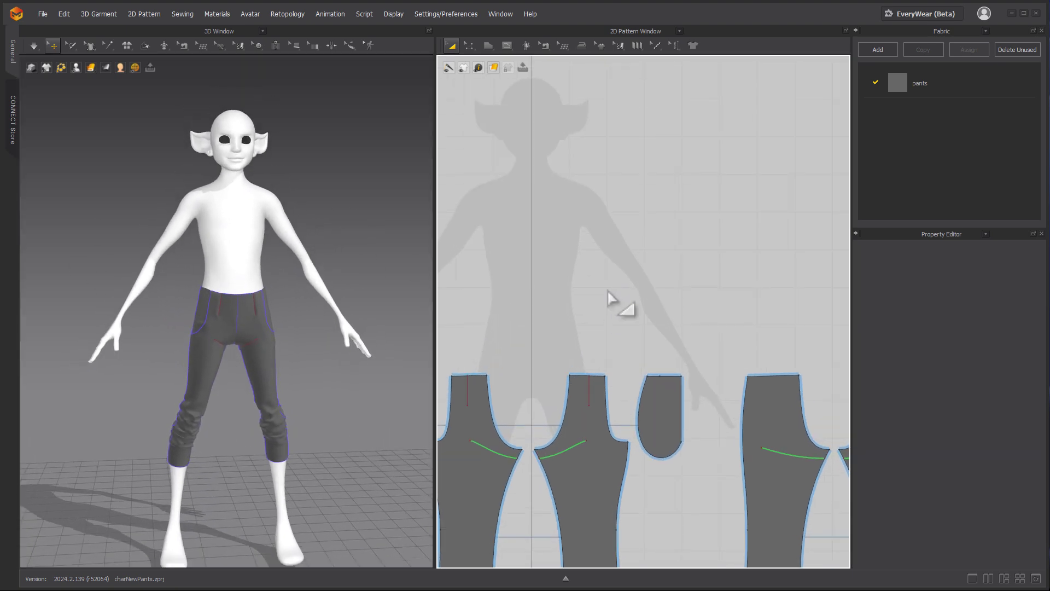
{"action": "left_click", "coordinate": [878, 50]}
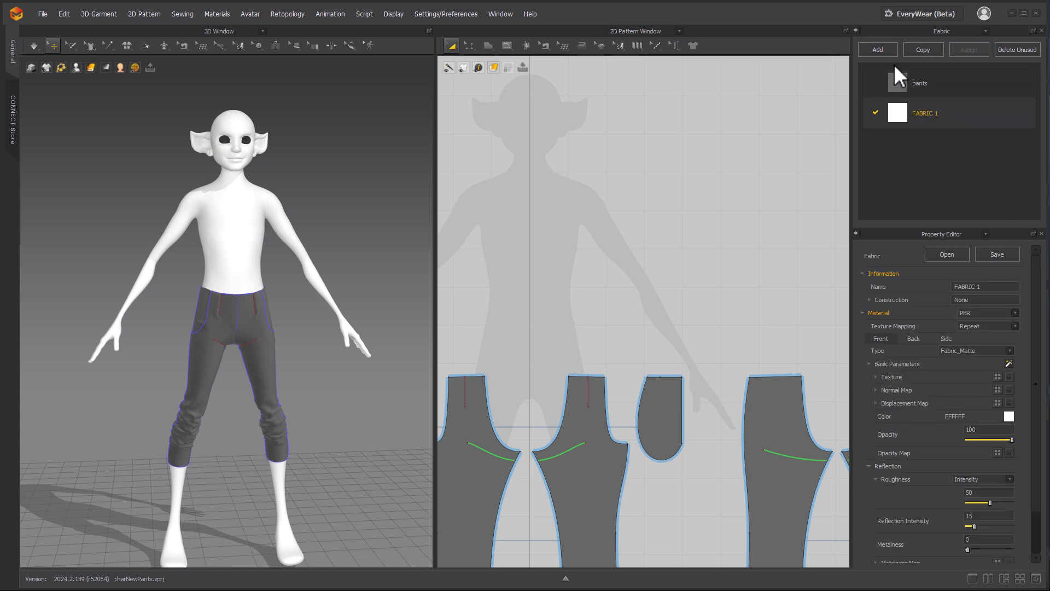
{"action": "double_click", "coordinate": [920, 111]}
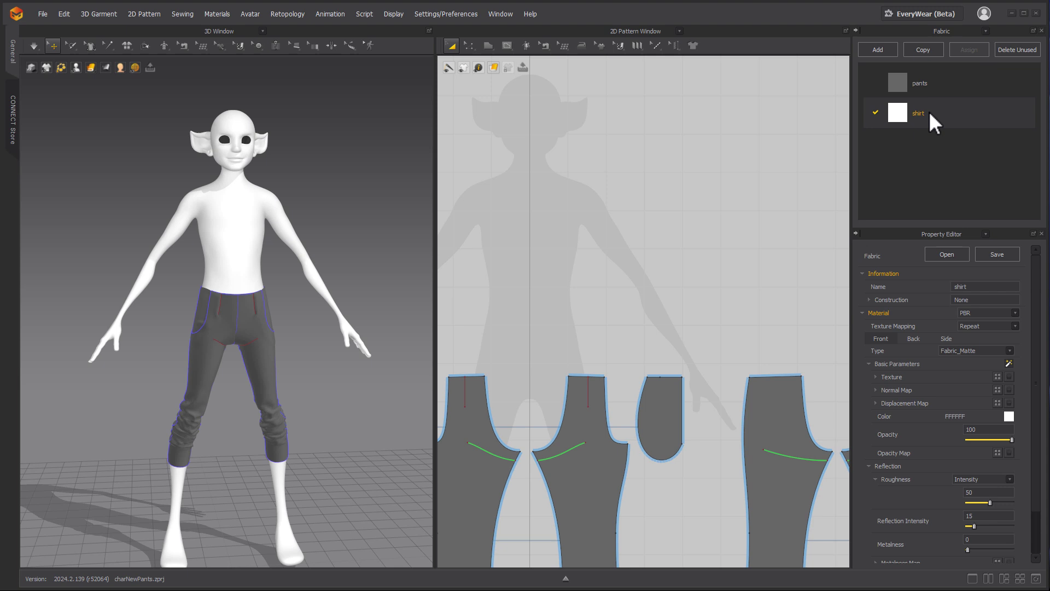
Set the shirt fabric's colour to a light periwinkle blue (8CA4FD)
{"action": "left_click", "coordinate": [1009, 417]}
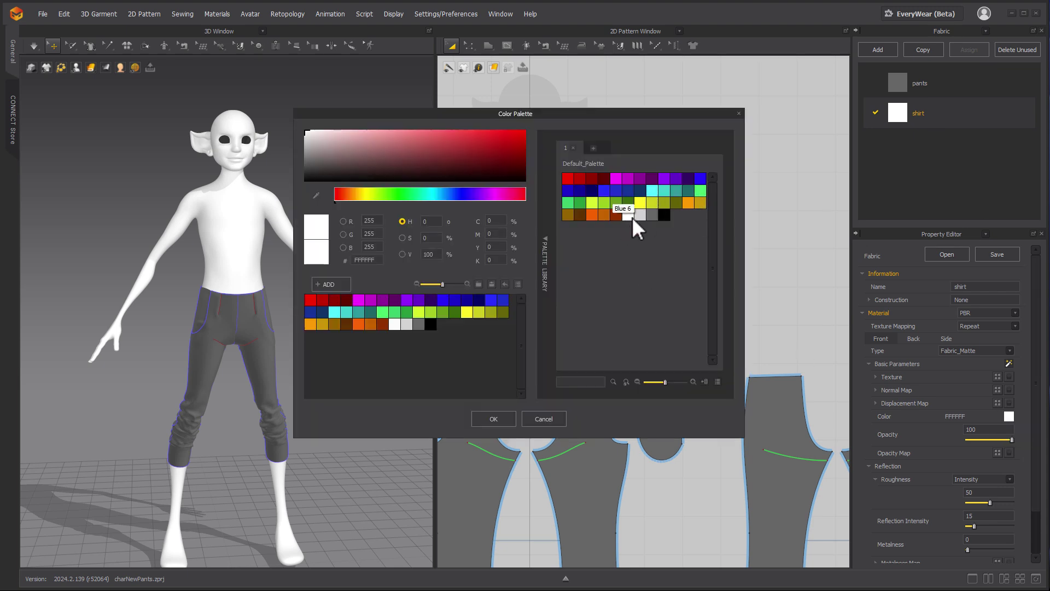
{"action": "left_click", "coordinate": [440, 193]}
{"action": "left_click_drag", "start_coordinate": [362, 145], "coordinate": [359, 129]}
{"action": "left_click", "coordinate": [453, 193]}
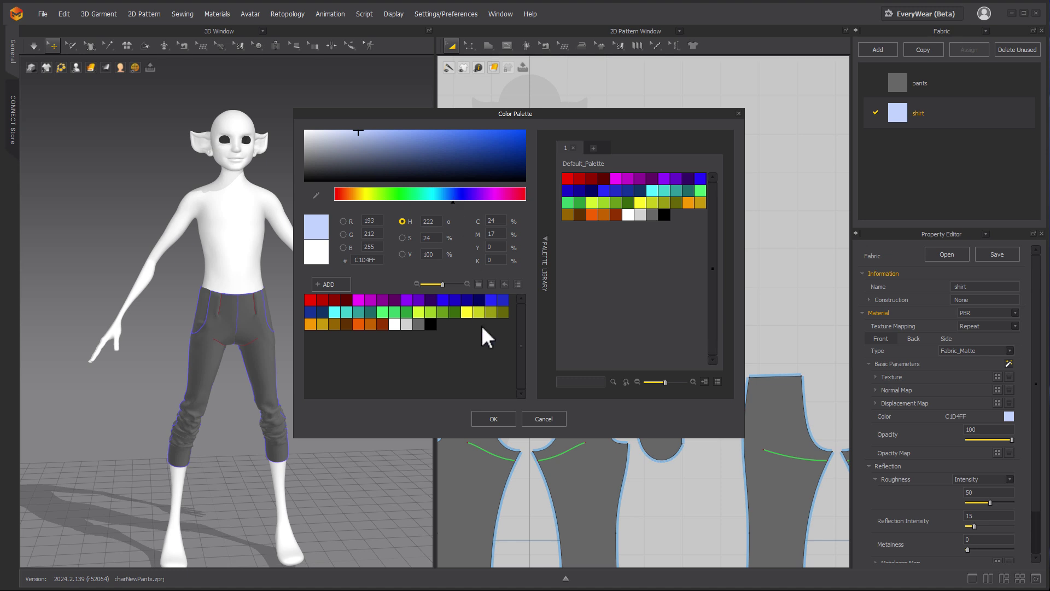
{"action": "left_click", "coordinate": [493, 419]}
Draw a half-front shirt polygon from the silhouette's centre line, about 39.6 cm down the centre and 19.5 cm across the hem
{"action": "middle_click_drag", "start_coordinate": [539, 133], "coordinate": [608, 160]}
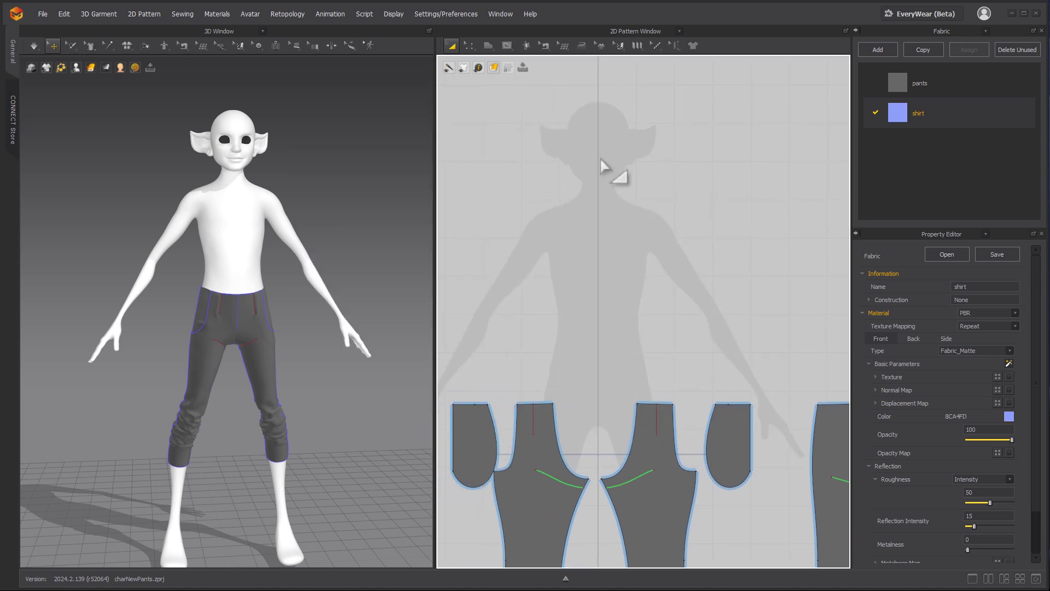
{"action": "left_click", "coordinate": [488, 46]}
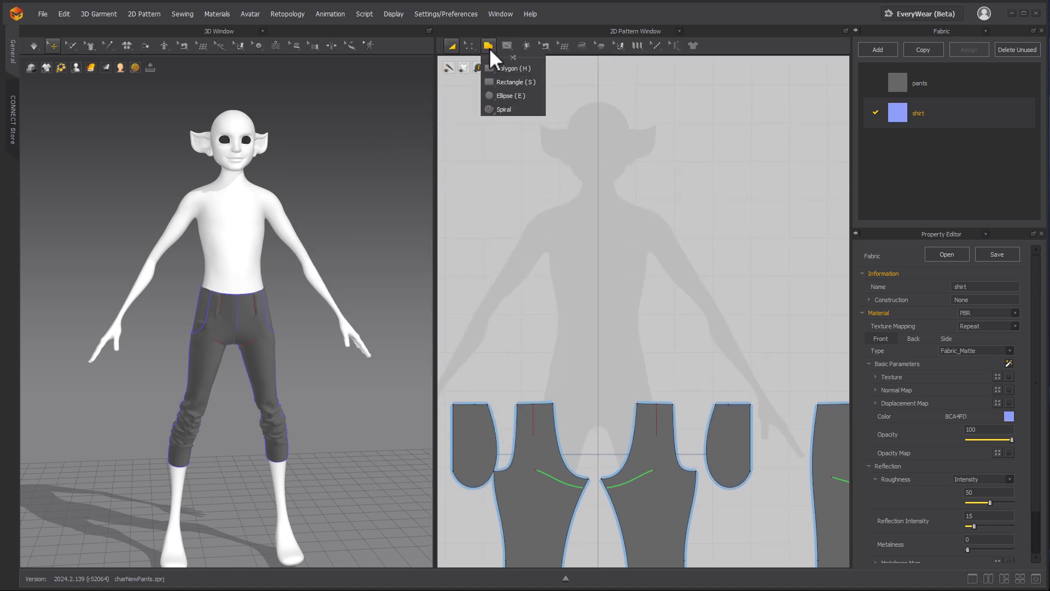
{"action": "left_click", "coordinate": [513, 69]}
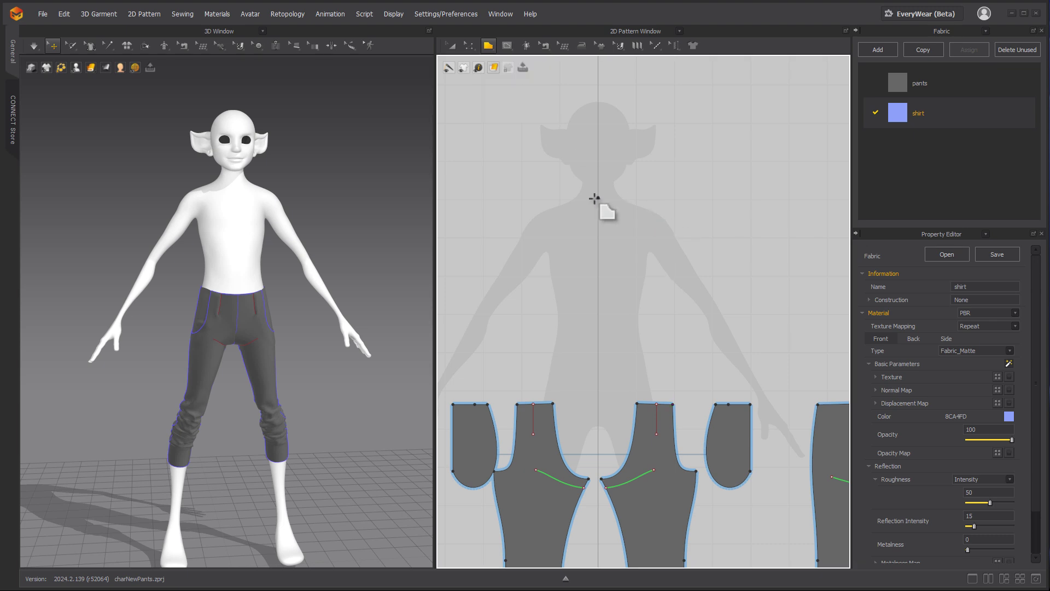
{"action": "left_click", "coordinate": [598, 235]}
{"action": "left_click", "coordinate": [629, 196]}
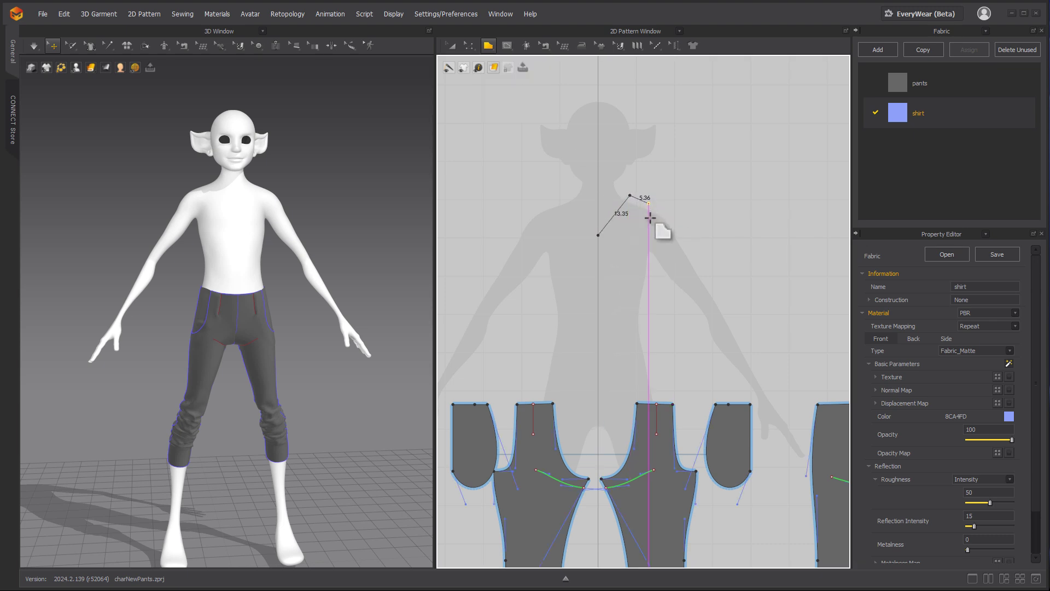
{"action": "left_click", "coordinate": [648, 203]}
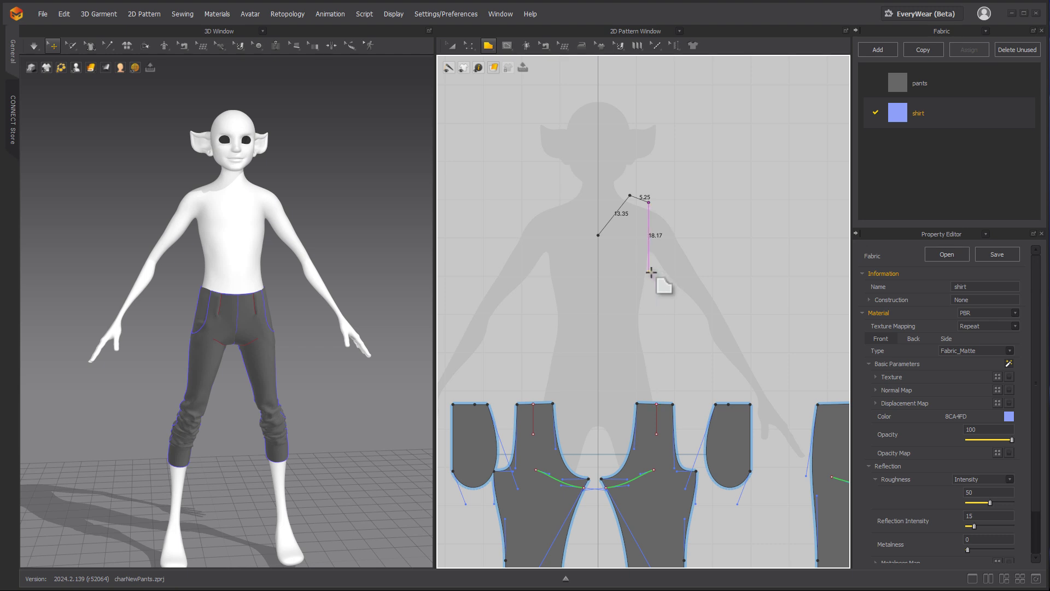
{"action": "left_click", "coordinate": [649, 272]}
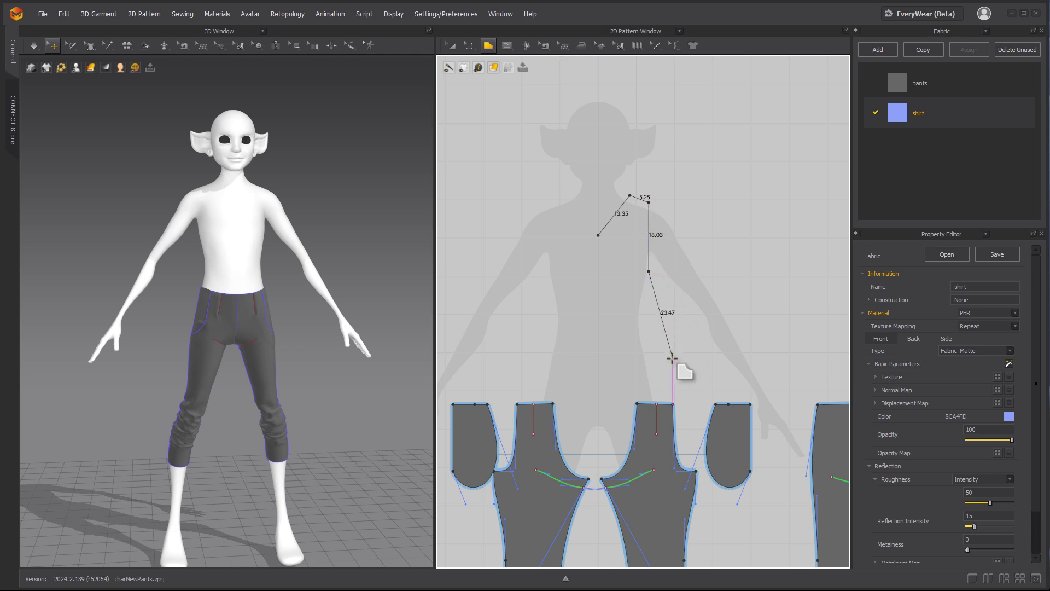
{"action": "left_click", "coordinate": [673, 386]}
{"action": "left_click", "coordinate": [598, 387]}
{"action": "left_click", "coordinate": [598, 236]}
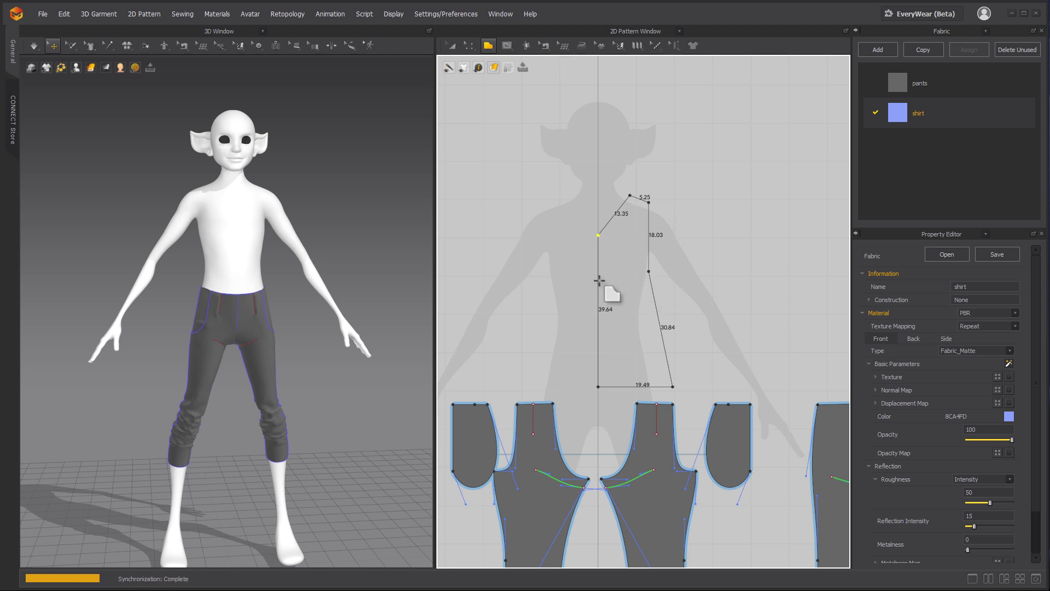
Move all the pants pattern pieces down in the 2D pattern layout, clear of the shirt piece and the avatar's torso silhouette
{"action": "middle_click_drag", "start_coordinate": [697, 295], "coordinate": [691, 226]}
{"action": "right_click_drag", "start_coordinate": [696, 230], "coordinate": [678, 161]}
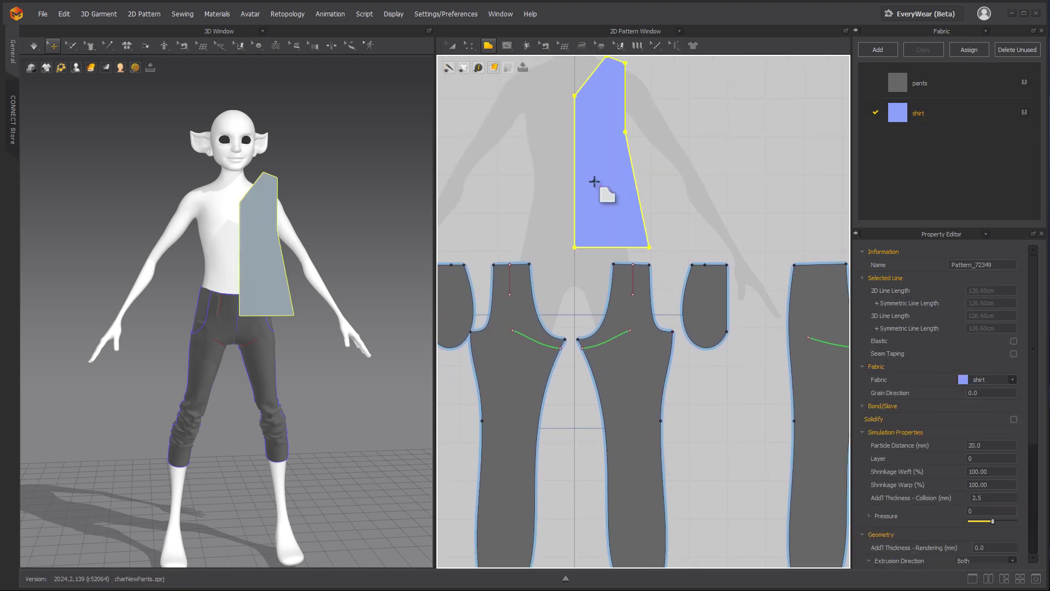
{"action": "left_click", "coordinate": [452, 46]}
{"action": "scroll", "coordinate": [670, 290], "scroll_direction": "down", "scroll_amount": 5}
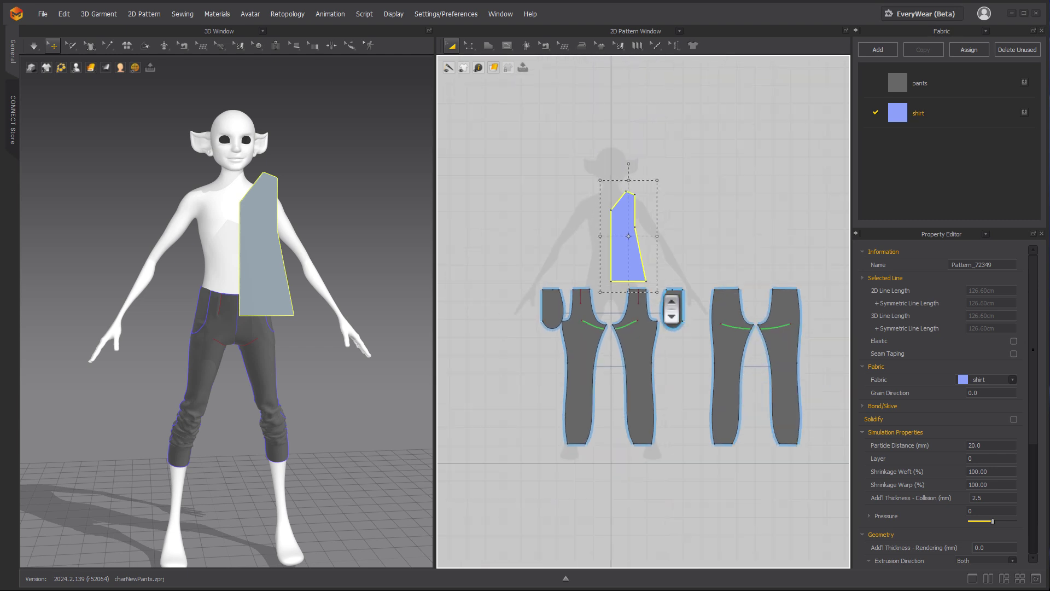
{"action": "scroll", "coordinate": [539, 312], "scroll_direction": "up", "scroll_amount": 2}
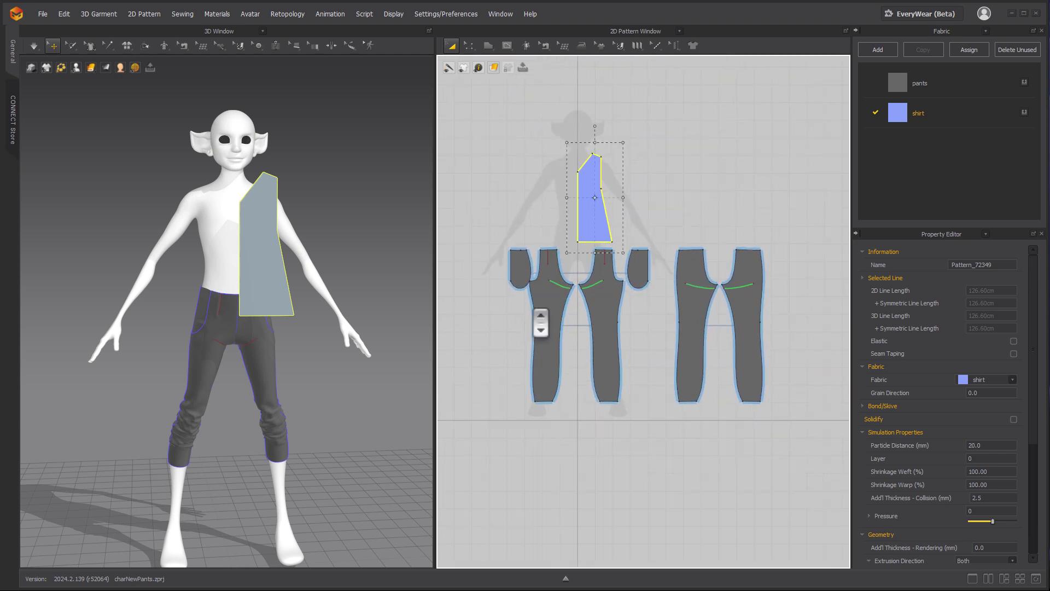
{"action": "left_click_drag", "start_coordinate": [816, 469], "coordinate": [495, 245]}
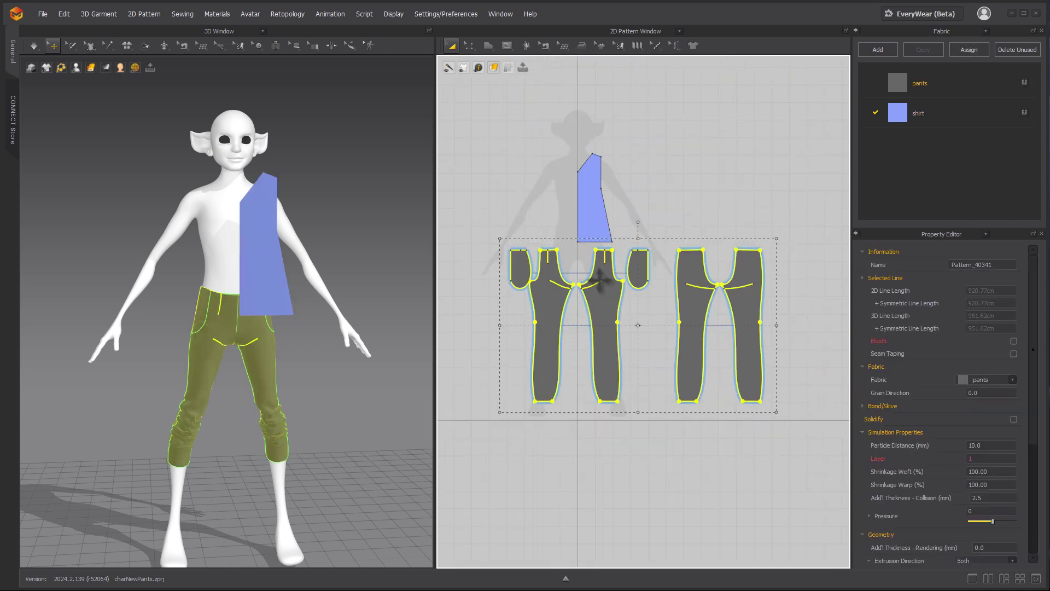
{"action": "left_click_drag", "start_coordinate": [610, 298], "coordinate": [663, 443]}
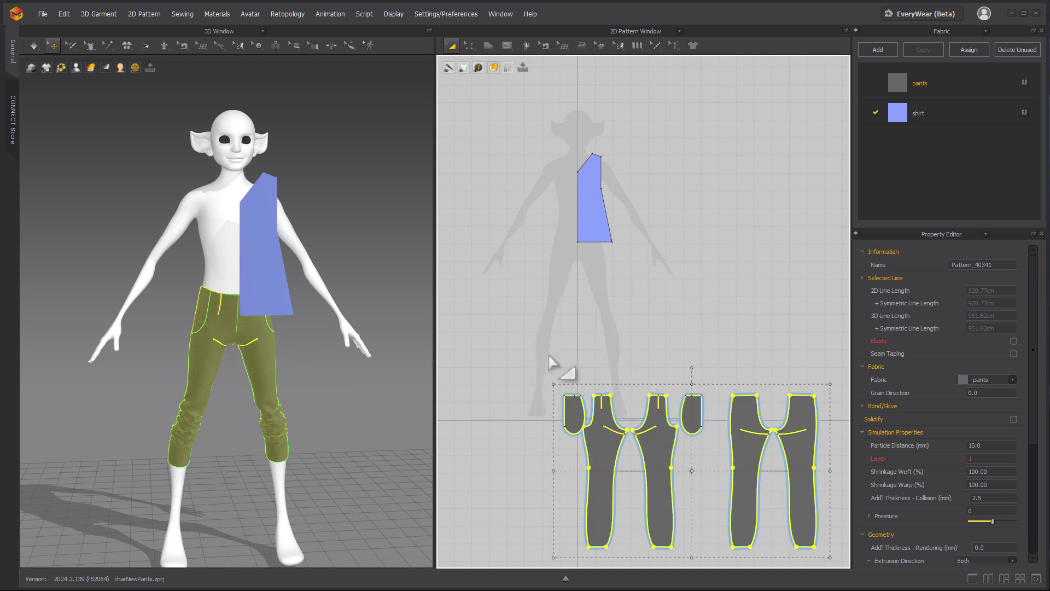
Deactivate the selected pants patterns with the Pattern Only option and hide them in the 3D view
{"action": "right_click", "coordinate": [255, 343]}
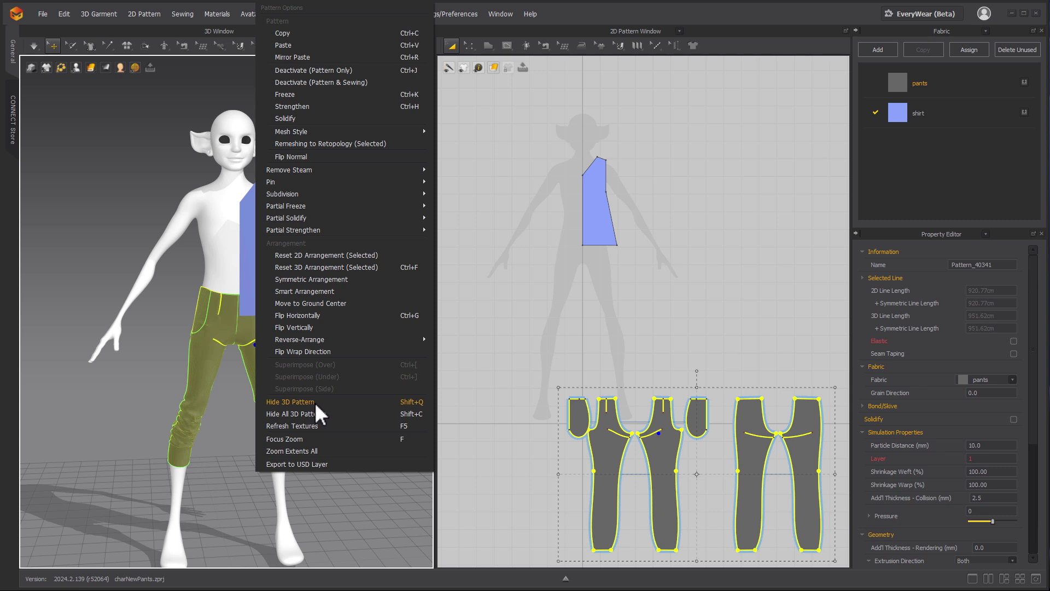
{"action": "left_click", "coordinate": [330, 69]}
{"action": "right_click", "coordinate": [257, 345]}
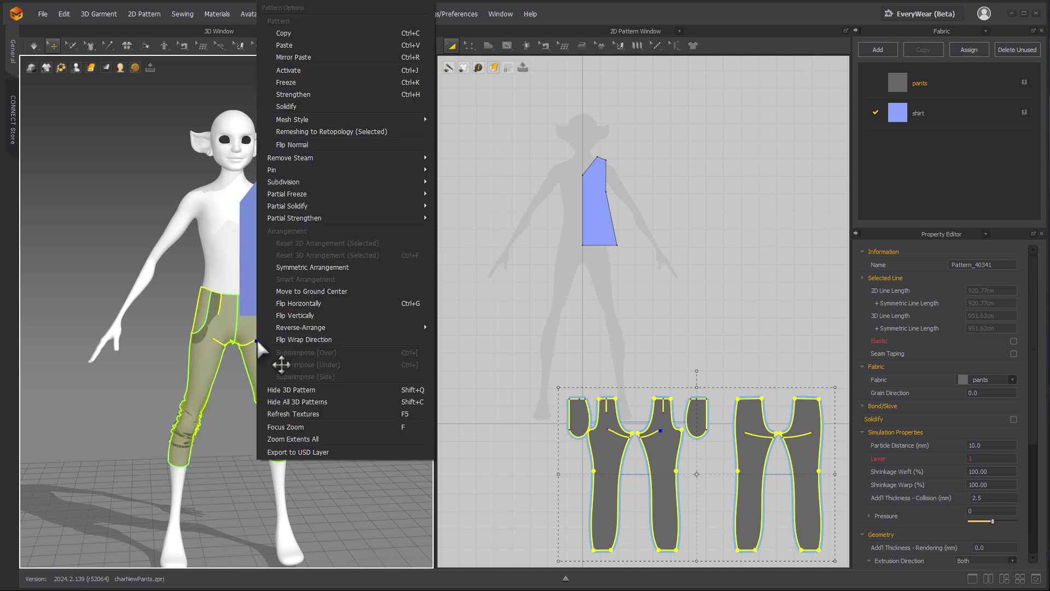
{"action": "left_click", "coordinate": [314, 392]}
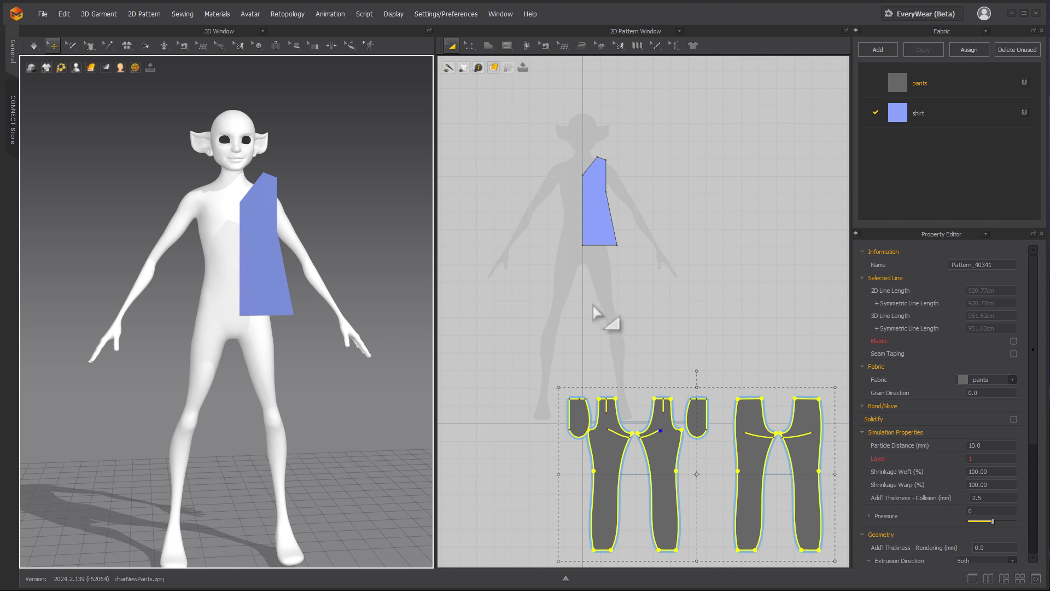
Use Edit Curvature to curve the shirt's neckline and armhole inward, making them about 14.5 cm and 18.5 cm long
{"action": "middle_click_drag", "start_coordinate": [566, 318], "coordinate": [545, 313], "text": "alt"}
{"action": "right_click_drag", "start_coordinate": [557, 290], "coordinate": [710, 380], "text": "alt"}
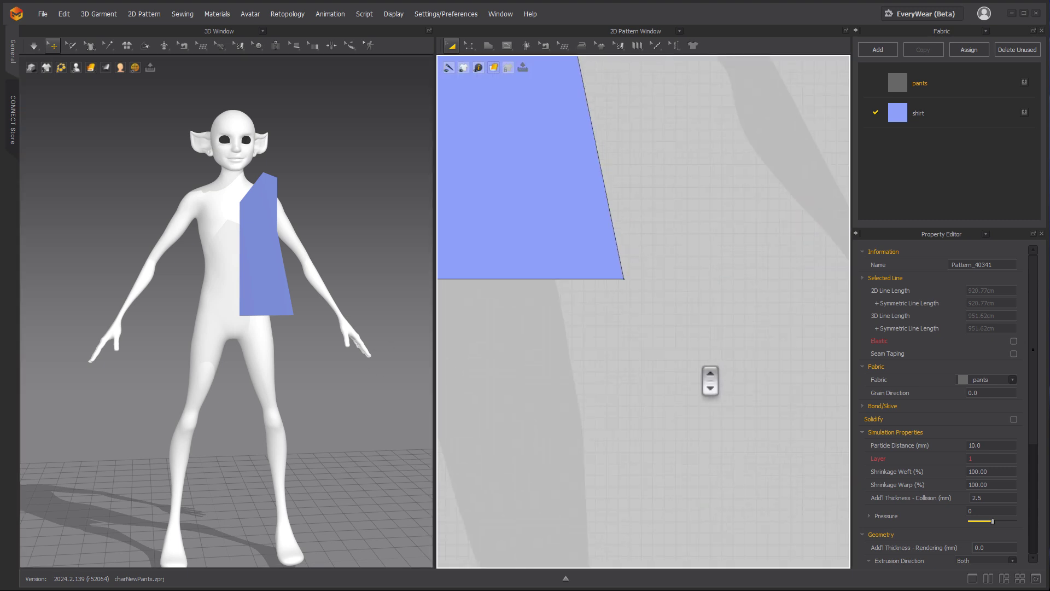
{"action": "middle_click_drag", "start_coordinate": [573, 269], "coordinate": [789, 437], "text": "alt"}
{"action": "scroll", "coordinate": [788, 437], "scroll_direction": "down", "scroll_amount": 5}
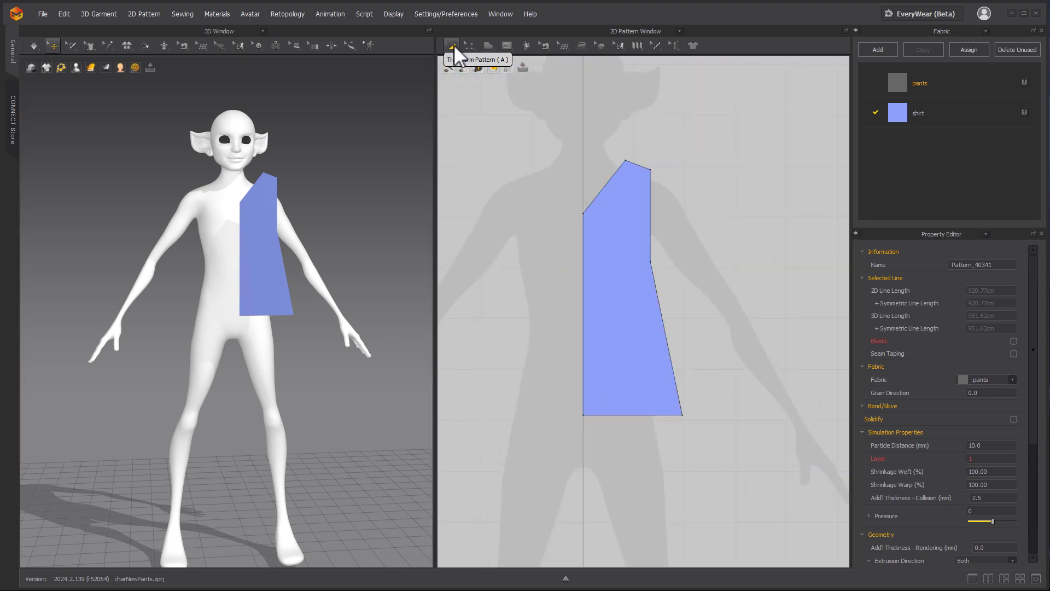
{"action": "left_click", "coordinate": [467, 45]}
{"action": "left_click", "coordinate": [503, 107]}
{"action": "scroll", "coordinate": [547, 234], "scroll_direction": "up", "scroll_amount": 3}
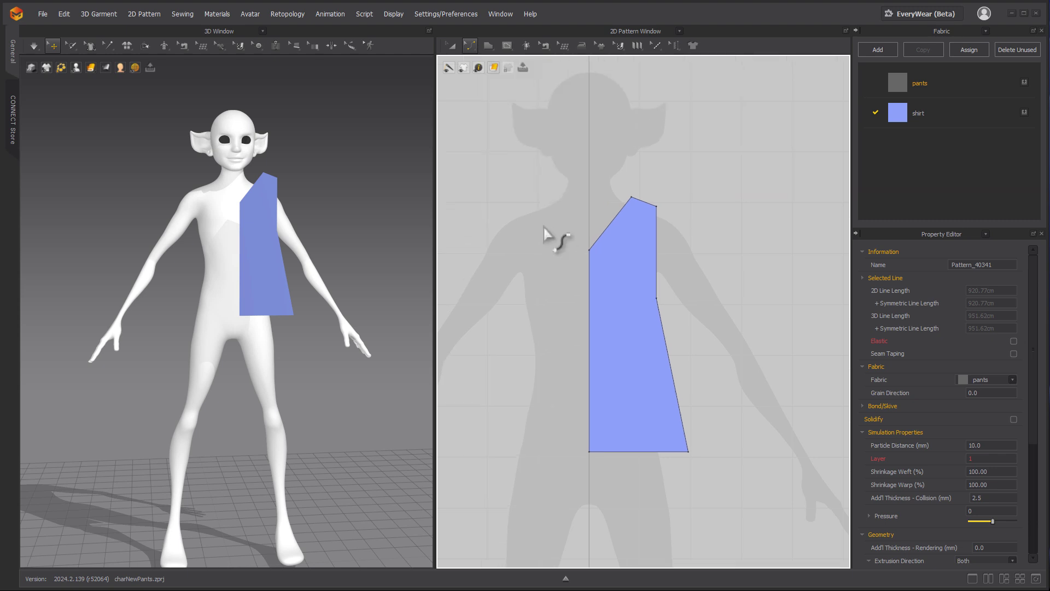
{"action": "left_click_drag", "start_coordinate": [589, 194], "coordinate": [605, 208]}
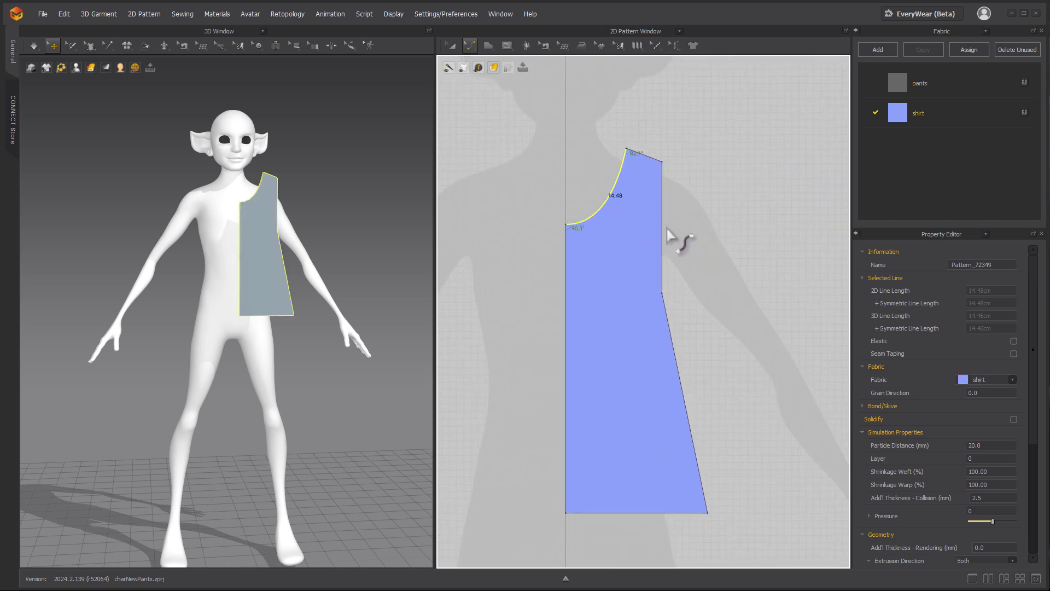
{"action": "mouse_move", "coordinate": [662, 232]}
{"action": "left_mouse_down"}
{"action": "mouse_move", "coordinate": [669, 246]}
{"action": "mouse_move", "coordinate": [652, 241]}
{"action": "left_mouse_up"}
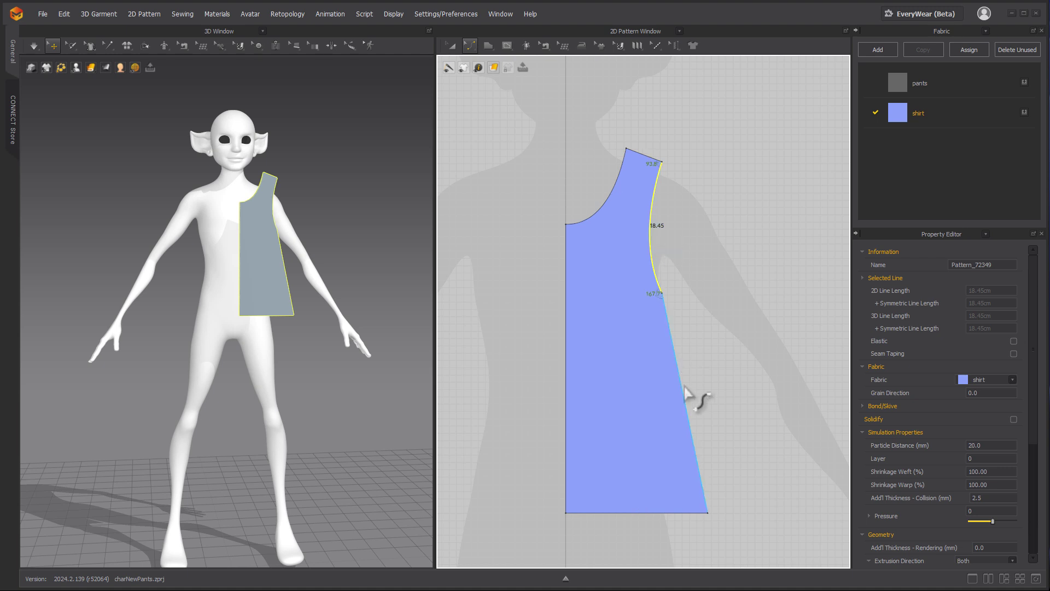
Bow the shirt's side seam outward to about 31.4 cm and its hem downward to about 20 cm
{"action": "left_click_drag", "start_coordinate": [681, 390], "coordinate": [709, 402]}
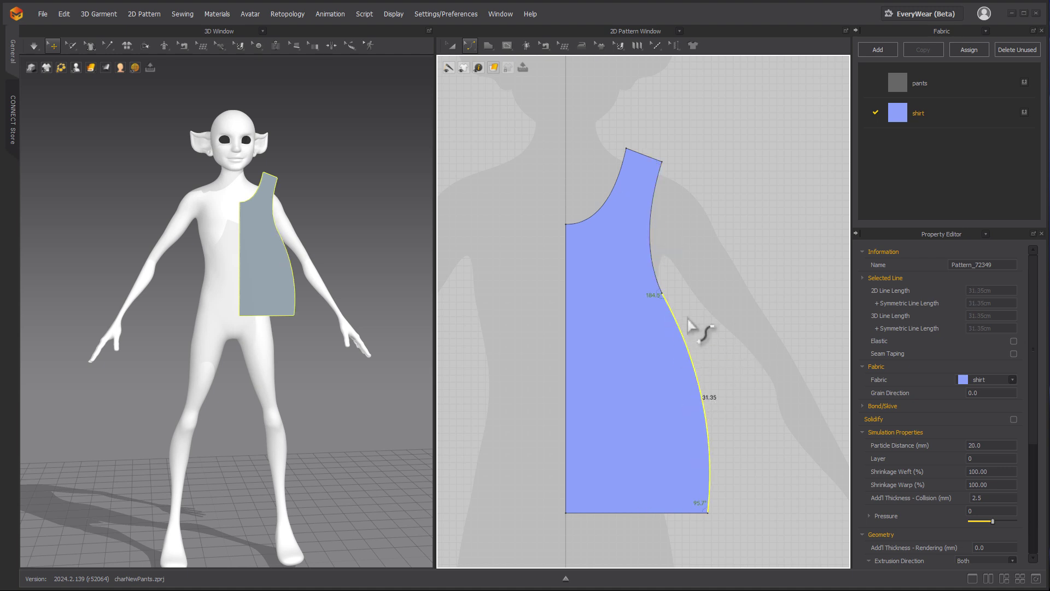
{"action": "middle_click_drag", "start_coordinate": [715, 415], "coordinate": [728, 336]}
{"action": "left_click_drag", "start_coordinate": [634, 435], "coordinate": [645, 448]}
With Edit Pattern, lower the hem's centre point, raise its side corner, and adjust the handles into an S-curve about 19.5 cm long
{"action": "left_click", "coordinate": [470, 46]}
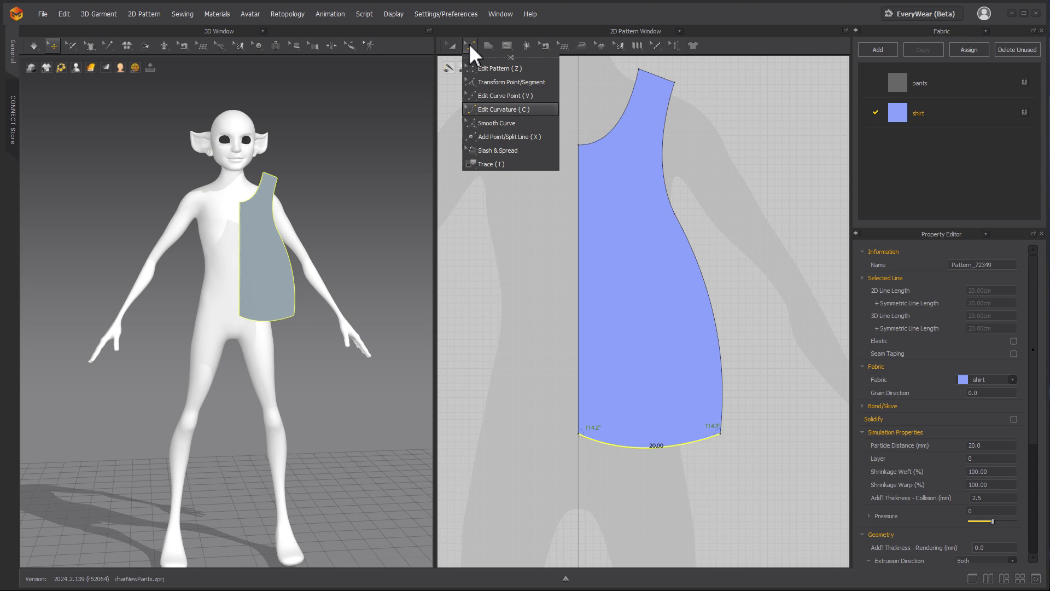
{"action": "left_click", "coordinate": [499, 69]}
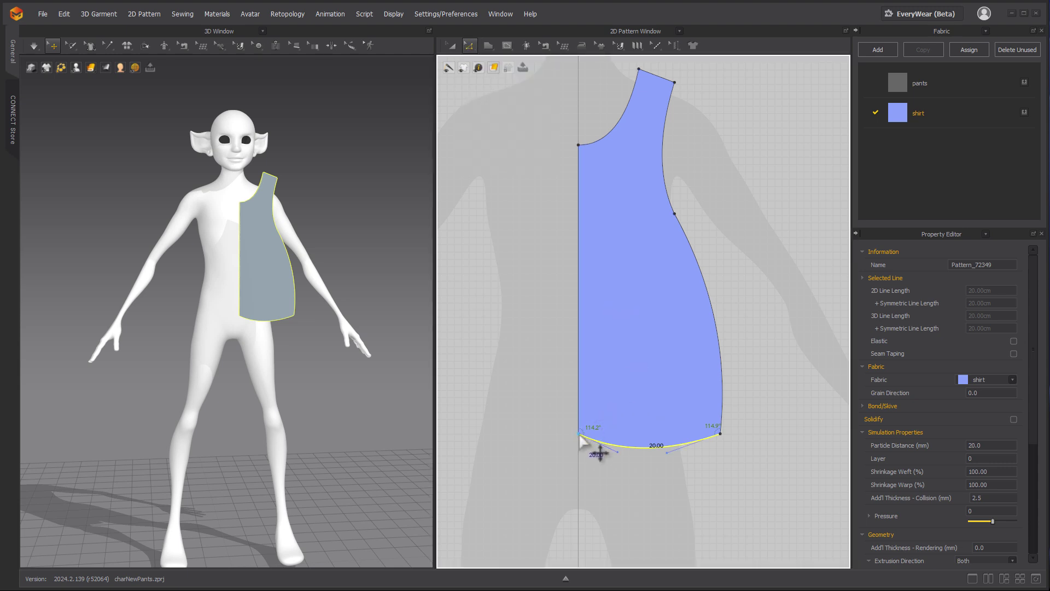
{"action": "left_click_drag", "start_coordinate": [581, 438], "coordinate": [622, 471]}
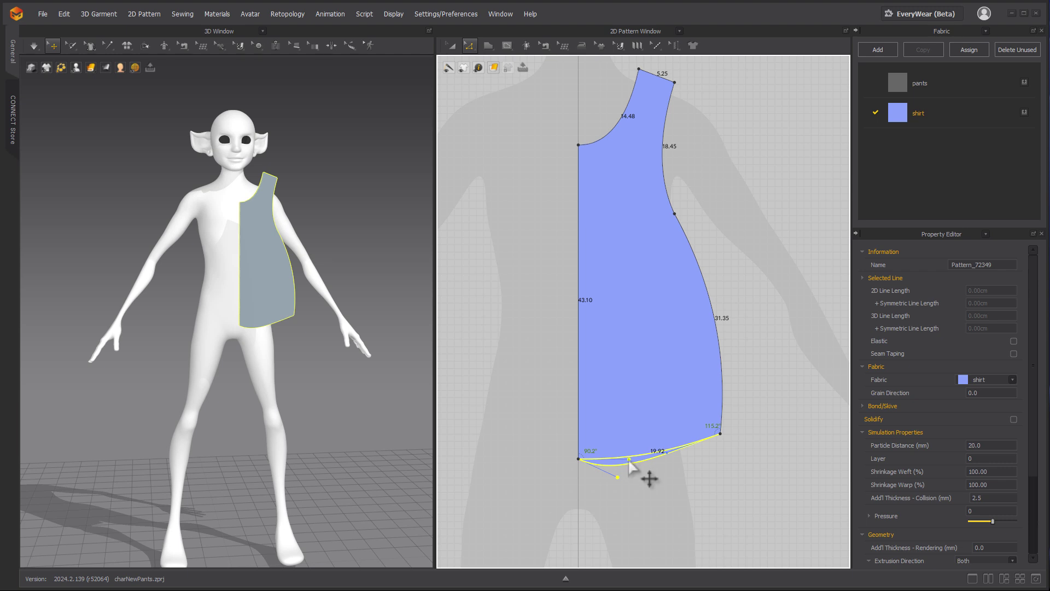
{"action": "left_click_drag", "start_coordinate": [629, 460], "coordinate": [714, 421]}
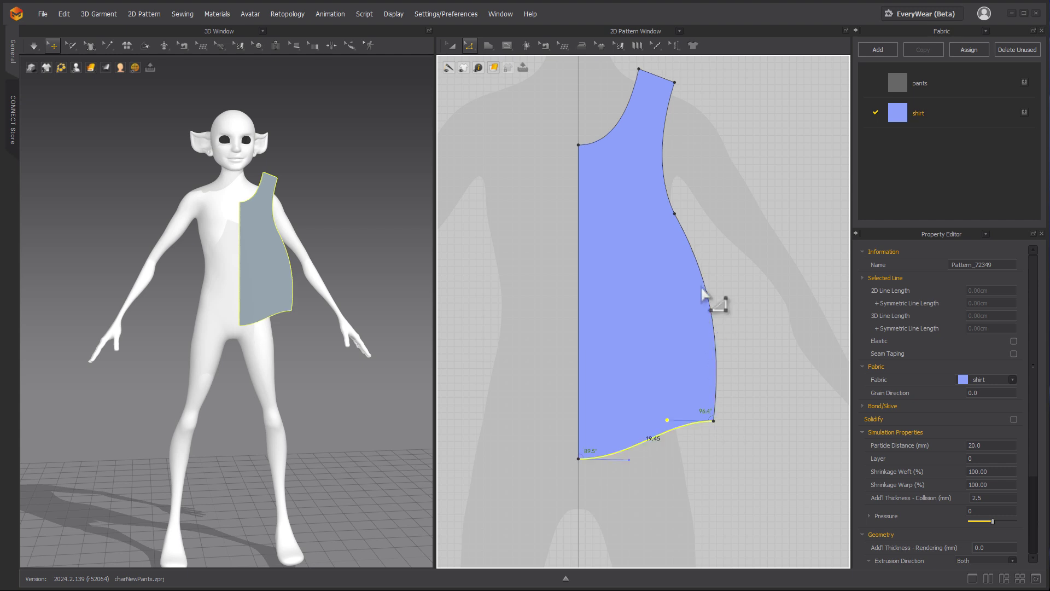
Reshape the shirt's side seam with its curve handles into an S-curve with a drawn-in waist, about 29.3 cm long
{"action": "left_click", "coordinate": [708, 302]}
{"action": "left_click", "coordinate": [709, 279]}
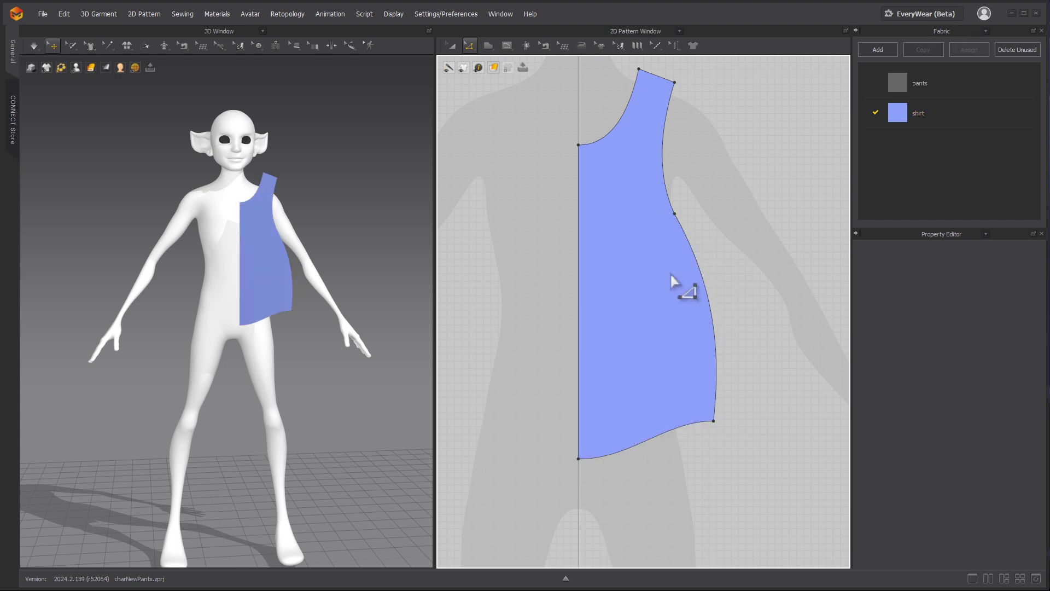
{"action": "left_click", "coordinate": [706, 281]}
{"action": "left_click_drag", "start_coordinate": [711, 280], "coordinate": [660, 263]}
Move the outer shoulder point of the shirt piece slightly inward to narrow the shoulder edge
{"action": "middle_click_drag", "start_coordinate": [716, 247], "coordinate": [717, 315]}
{"action": "scroll", "coordinate": [695, 214], "scroll_direction": "up", "scroll_amount": 2}
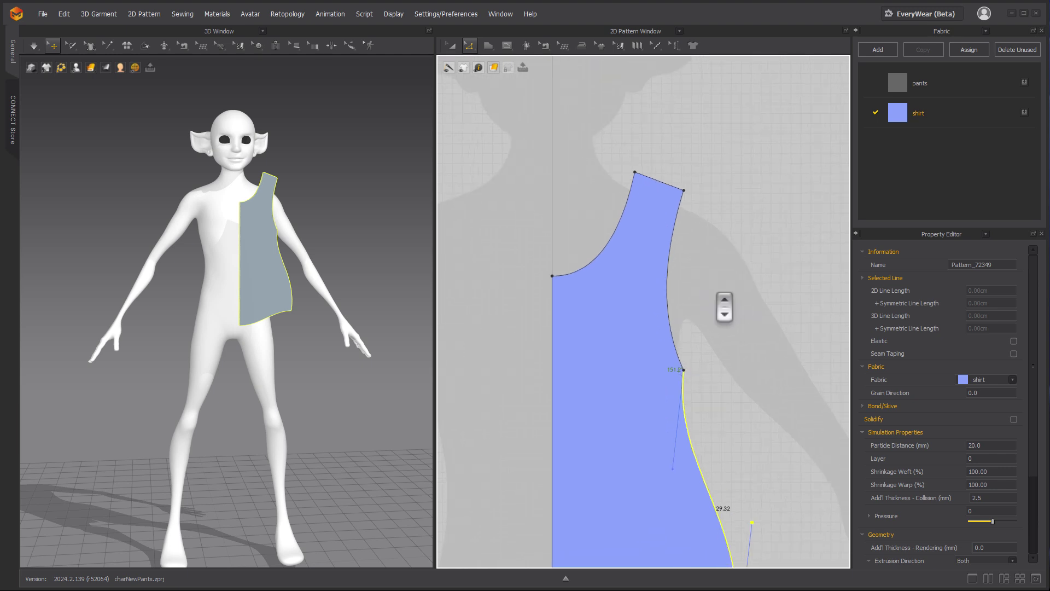
{"action": "left_click_drag", "start_coordinate": [689, 183], "coordinate": [679, 180]}
{"action": "scroll", "coordinate": [695, 325], "scroll_direction": "down", "scroll_amount": 2}
{"action": "scroll", "coordinate": [380, 346], "scroll_direction": "up", "scroll_amount": 5}
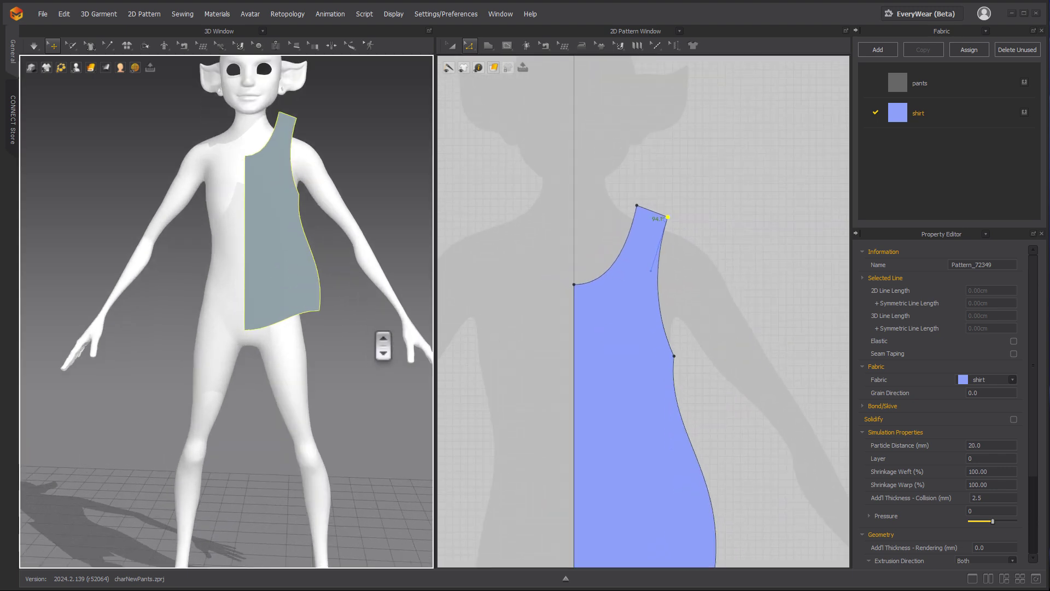
{"action": "right_click_drag", "start_coordinate": [335, 398], "coordinate": [306, 359]}
{"action": "scroll", "coordinate": [698, 348], "scroll_direction": "down", "scroll_amount": 2}
{"action": "middle_click_drag", "start_coordinate": [693, 347], "coordinate": [698, 275]}
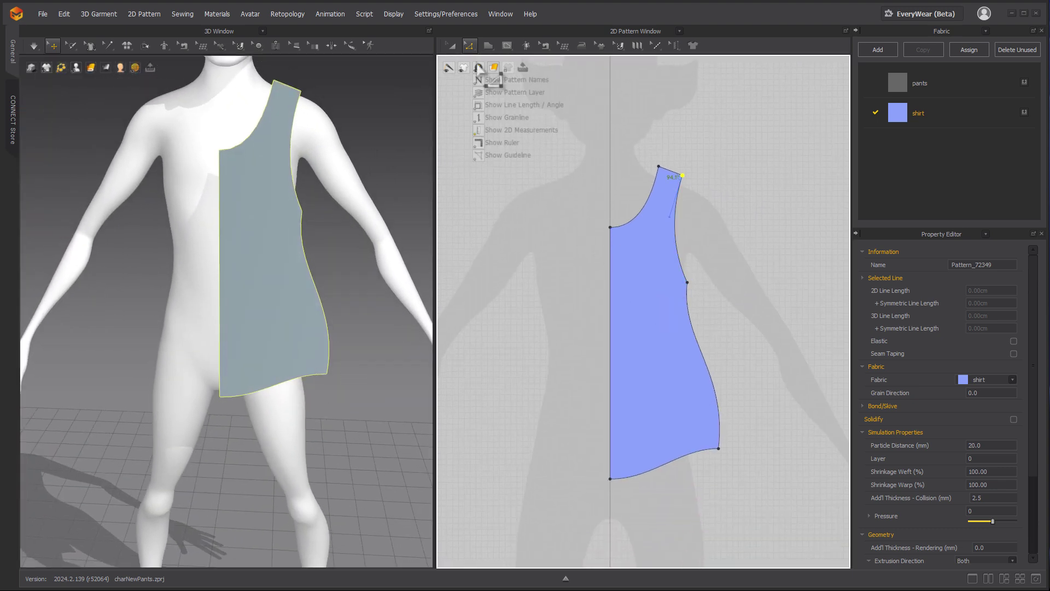
Clone the half-front shirt piece as a symmetric pattern with sewing and place the mirrored half directly beside its centre edge
{"action": "left_click", "coordinate": [451, 44]}
{"action": "left_click", "coordinate": [651, 252]}
{"action": "right_click", "coordinate": [649, 250]}
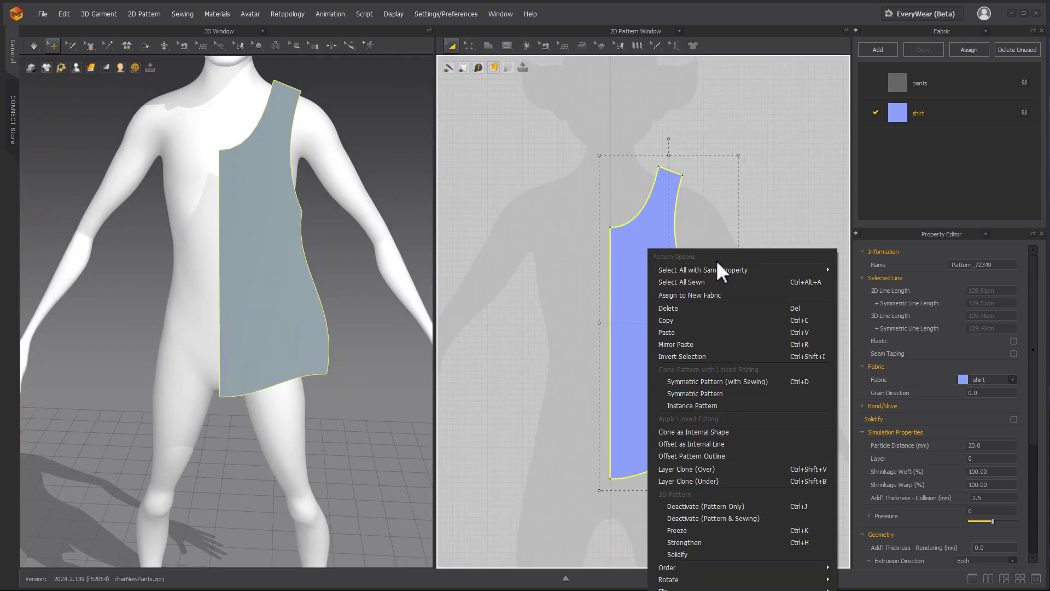
{"action": "left_click", "coordinate": [711, 383]}
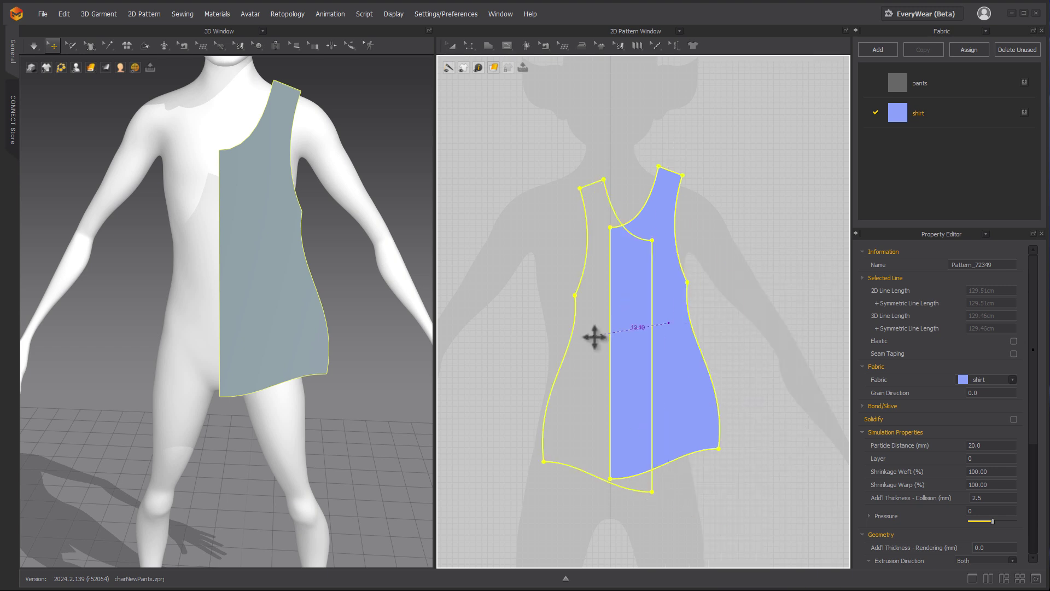
{"action": "left_click", "coordinate": [544, 323]}
{"action": "left_click", "coordinate": [626, 283]}
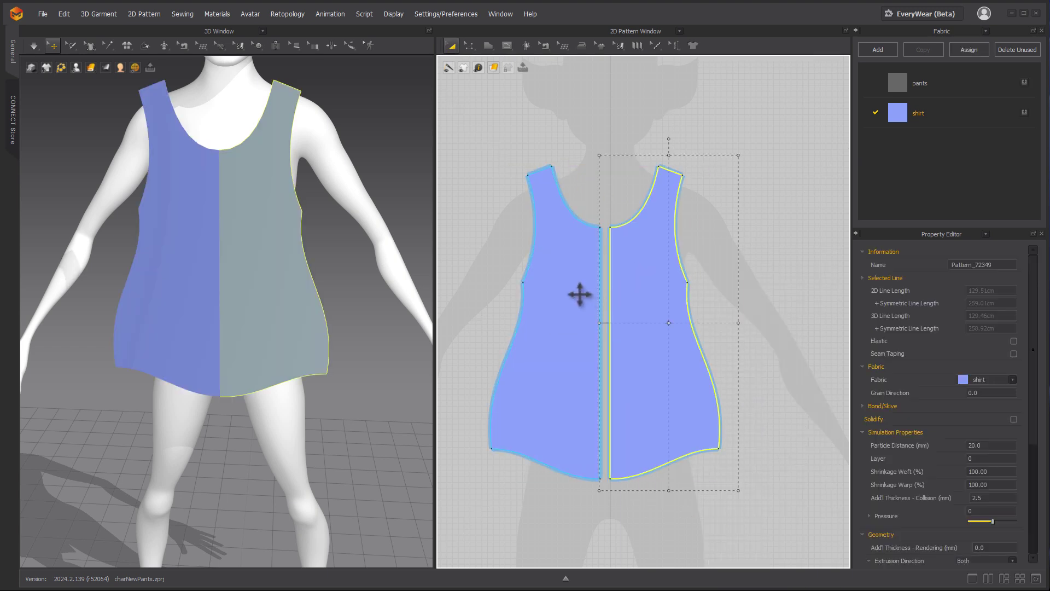
Copy the original half-front piece and paste it in the empty area beyond the avatar's arm as the half-back piece
{"action": "left_click", "coordinate": [579, 293], "text": "shift"}
{"action": "scroll", "coordinate": [776, 306], "scroll_direction": "down", "scroll_amount": 3}
{"action": "middle_click_drag", "start_coordinate": [779, 306], "coordinate": [690, 308]}
{"action": "left_click", "coordinate": [725, 280]}
{"action": "left_click", "coordinate": [581, 288]}
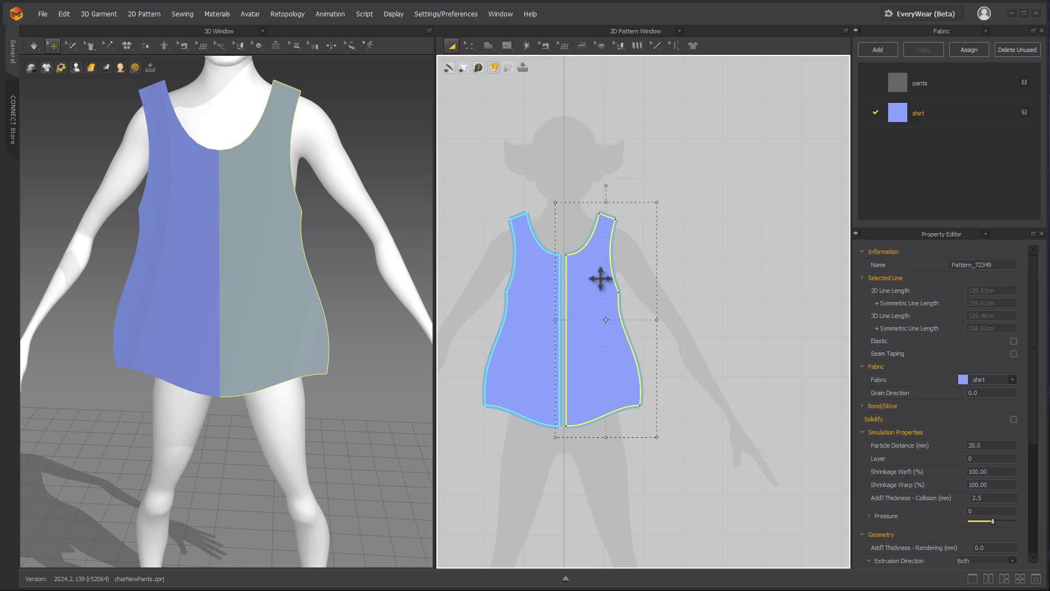
{"action": "middle_click_drag", "start_coordinate": [741, 326], "coordinate": [616, 328]}
{"action": "key", "text": "ctrl+c"}
{"action": "key", "text": "ctrl+v"}
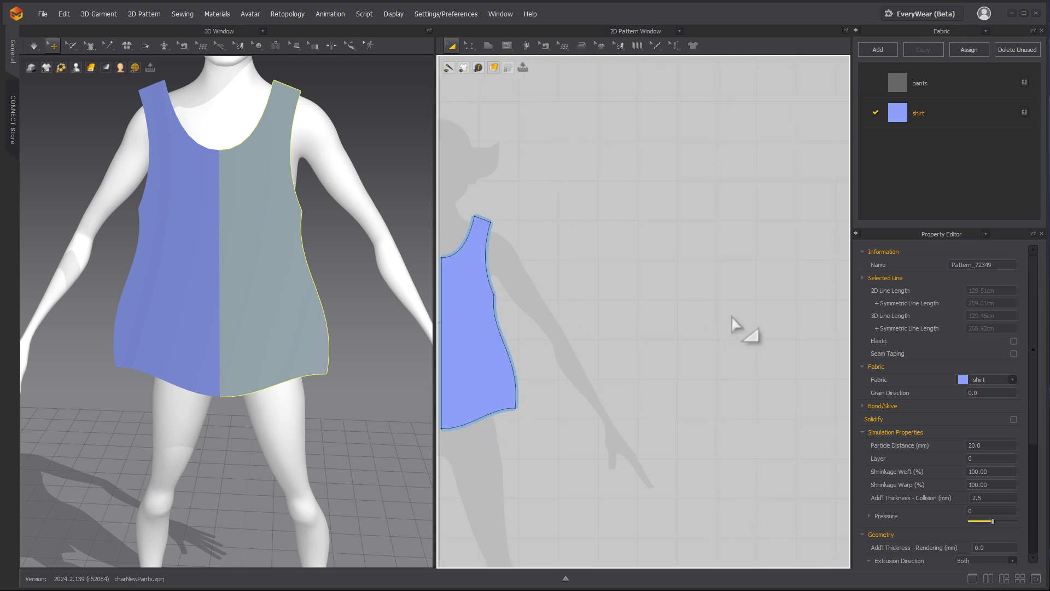
{"action": "left_click", "coordinate": [724, 336]}
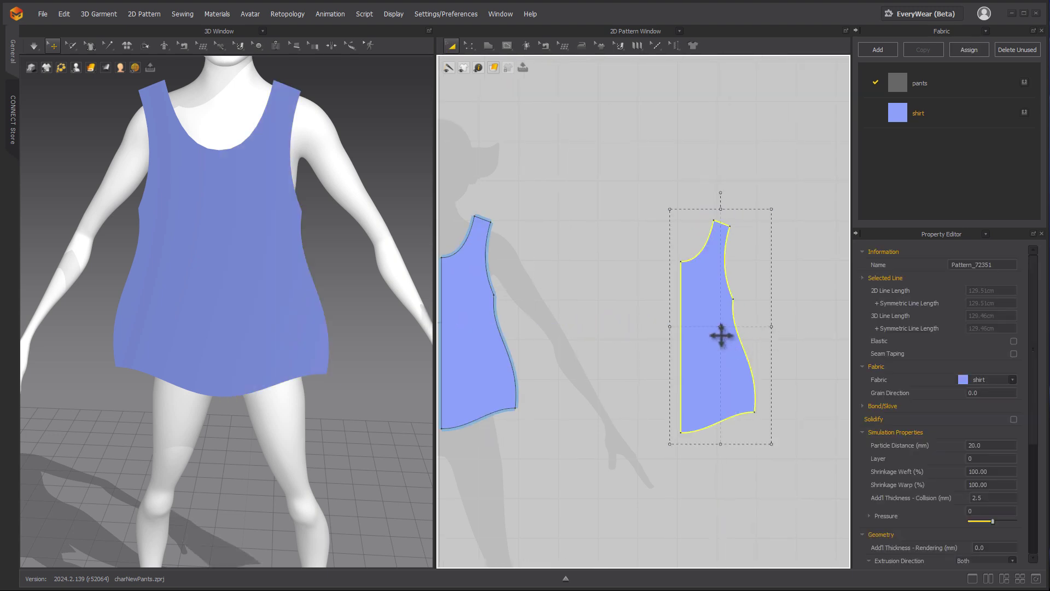
{"action": "left_click_drag", "start_coordinate": [721, 335], "coordinate": [748, 328]}
Move the copied half-back piece behind the avatar's back in the 3D window, parallel to the front pieces
{"action": "scroll", "coordinate": [245, 258], "scroll_direction": "down", "scroll_amount": 10}
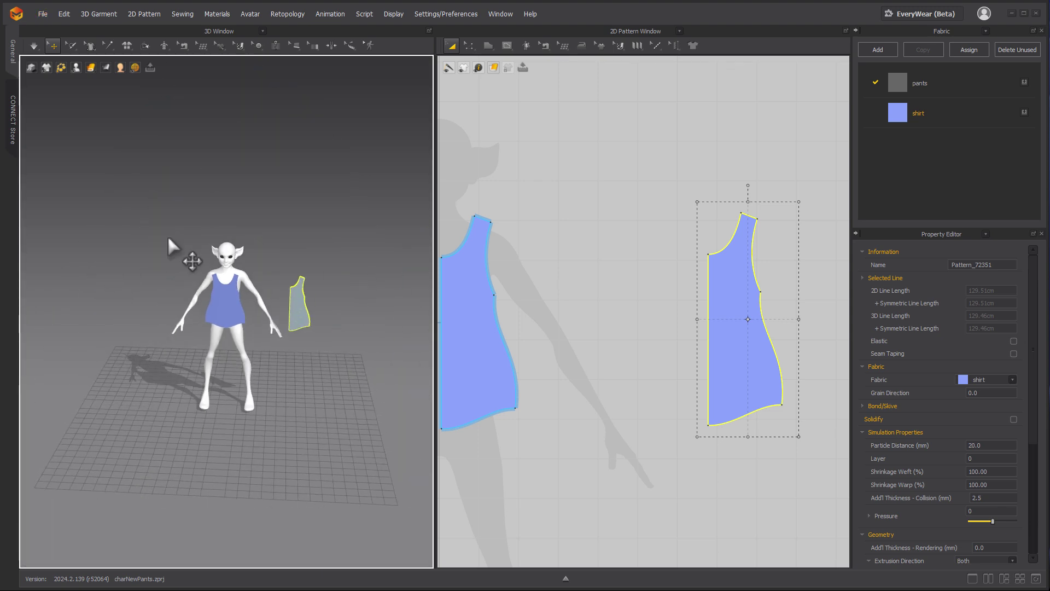
{"action": "right_click_drag", "start_coordinate": [168, 234], "coordinate": [219, 246]}
{"action": "scroll", "coordinate": [295, 289], "scroll_direction": "up", "scroll_amount": 5}
{"action": "left_click", "coordinate": [383, 273]}
{"action": "right_click_drag", "start_coordinate": [377, 276], "coordinate": [326, 303]}
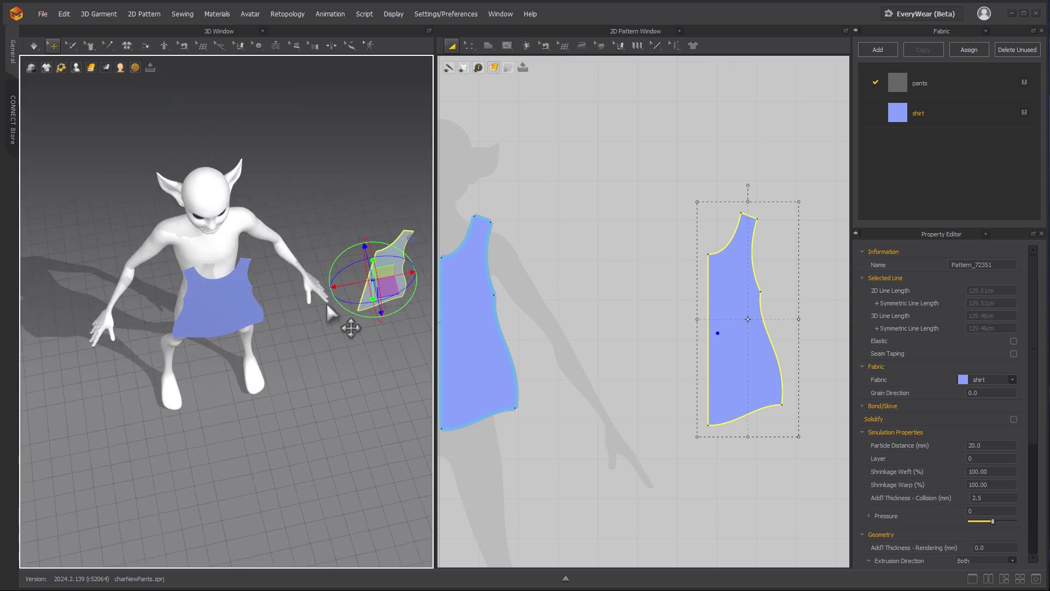
{"action": "right_click_drag", "start_coordinate": [413, 301], "coordinate": [317, 344]}
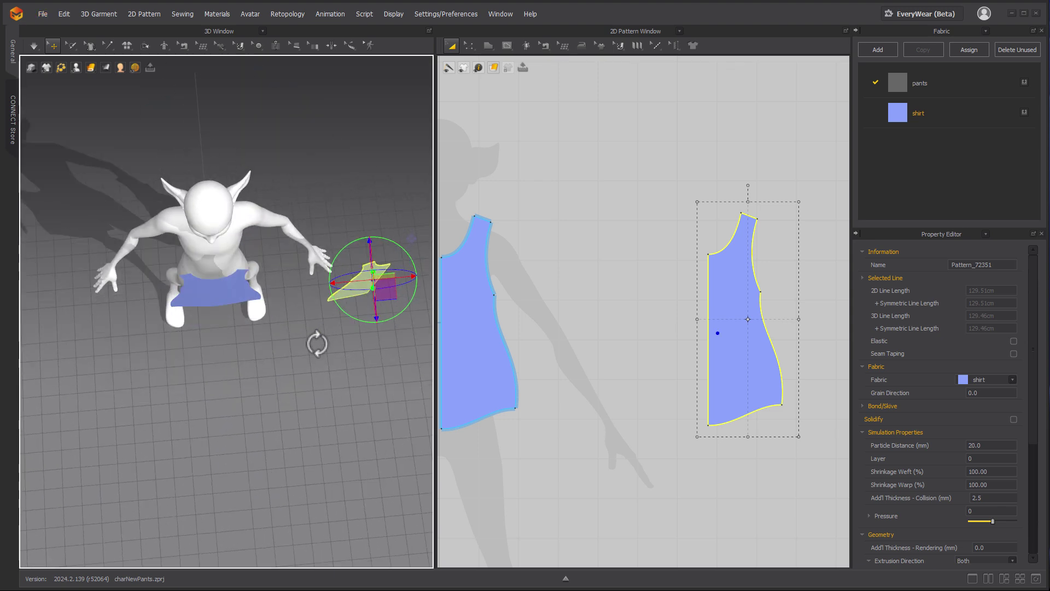
{"action": "left_click_drag", "start_coordinate": [386, 293], "coordinate": [216, 214]}
{"action": "key", "text": "4"}
{"action": "left_click", "coordinate": [282, 191]}
{"action": "right_click_drag", "start_coordinate": [291, 249], "coordinate": [299, 287]}
{"action": "left_click", "coordinate": [240, 260], "text": "shift"}
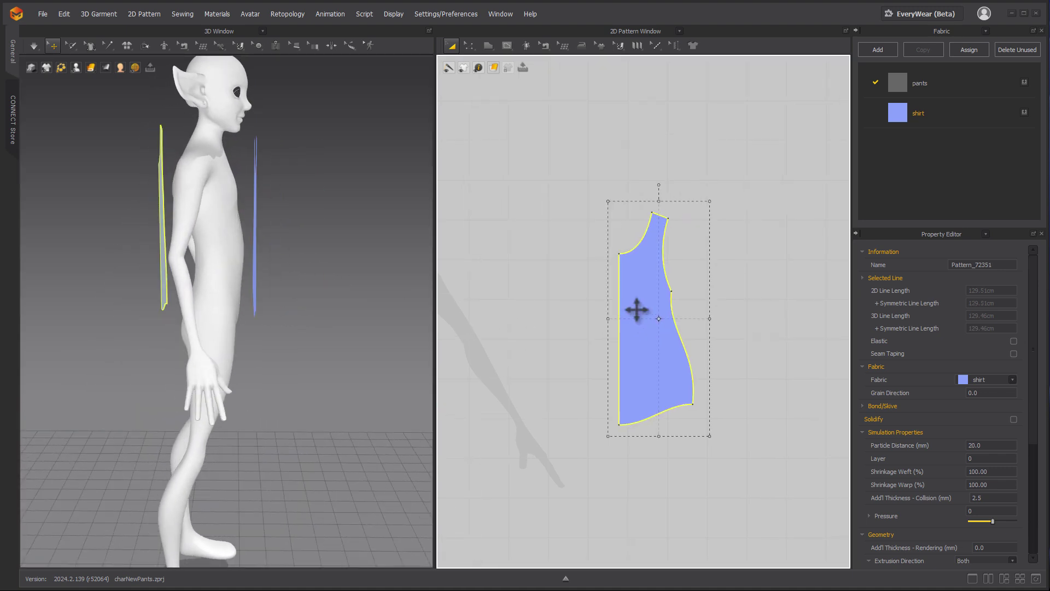
Clone the half-back piece as a symmetric pattern with sewing and place it next to the original's centre edge
{"action": "right_click", "coordinate": [659, 288]}
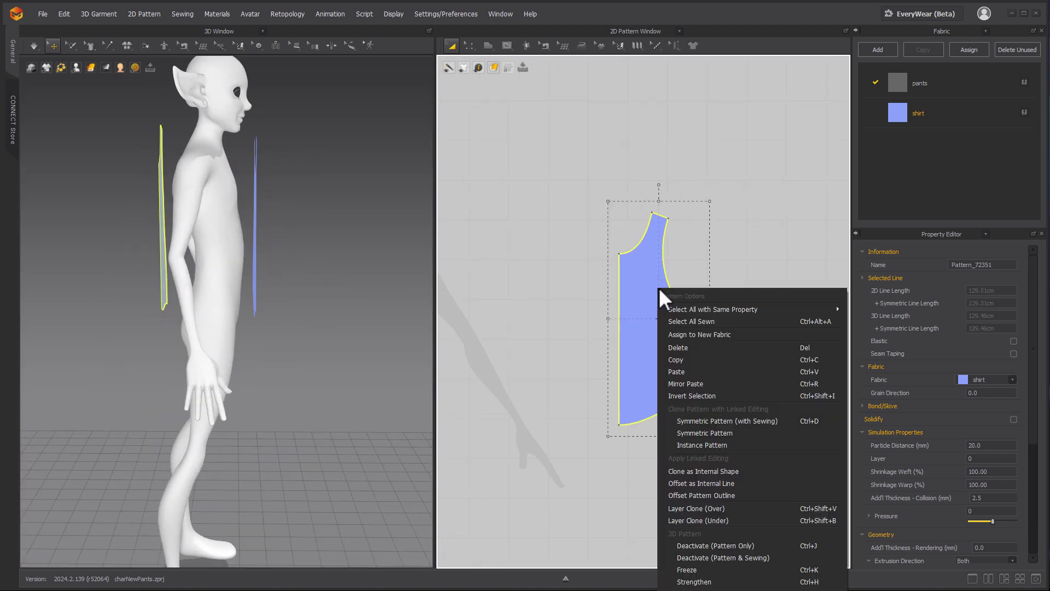
{"action": "left_click", "coordinate": [705, 421]}
{"action": "left_click", "coordinate": [462, 319]}
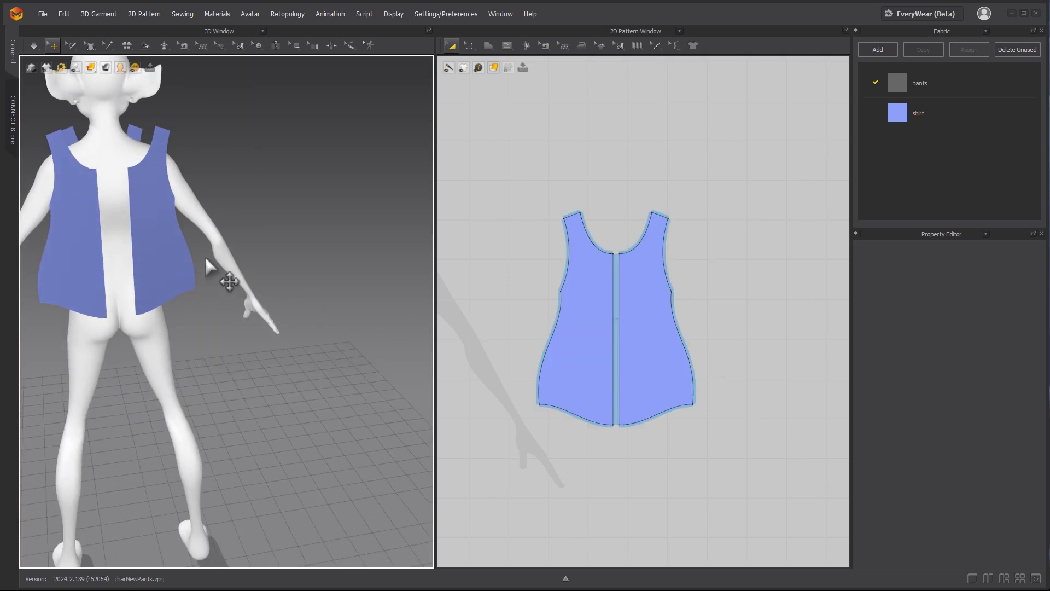
With Edit Pattern, raise the neckline's centre point on the back pieces to make the back neckline shallower
{"action": "right_click_drag", "start_coordinate": [207, 259], "coordinate": [268, 281]}
{"action": "left_click", "coordinate": [190, 268]}
{"action": "middle_click_drag", "start_coordinate": [630, 301], "coordinate": [659, 355]}
{"action": "scroll", "coordinate": [672, 359], "scroll_direction": "up", "scroll_amount": 5}
{"action": "scroll", "coordinate": [664, 295], "scroll_direction": "up", "scroll_amount": 2}
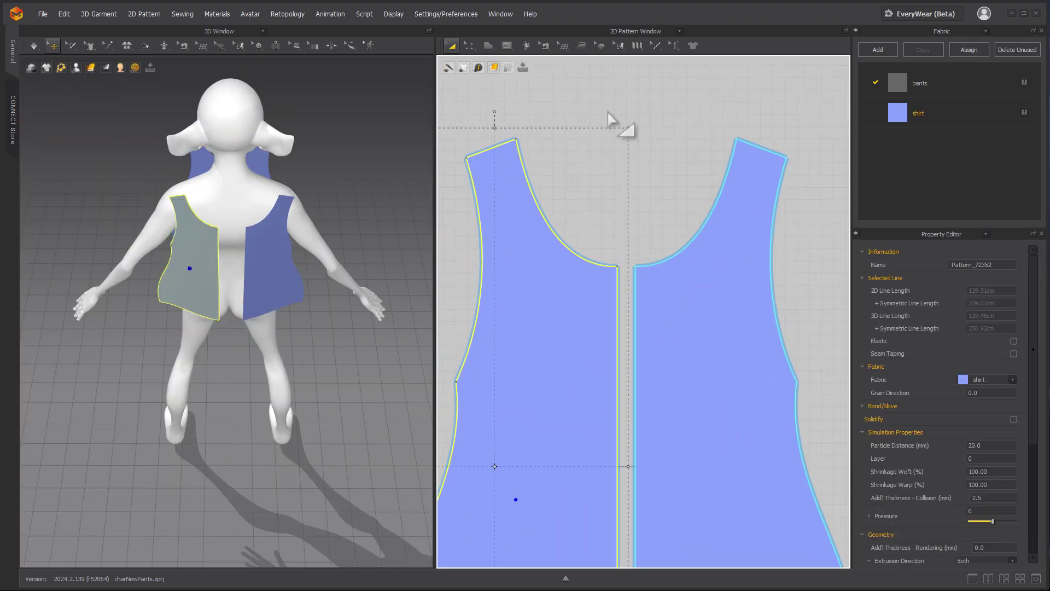
{"action": "left_click", "coordinate": [468, 46]}
{"action": "left_click", "coordinate": [636, 267]}
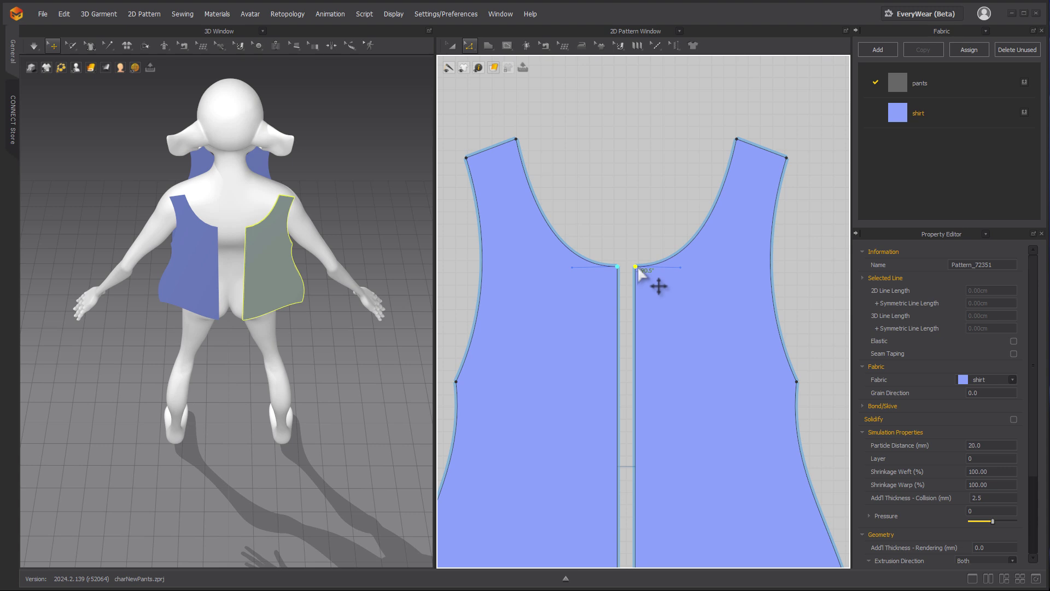
{"action": "left_click_drag", "start_coordinate": [638, 269], "coordinate": [638, 175]}
Raise the centre point of the back hem and flatten its curve into a nearly straight edge about 18.6 cm long
{"action": "scroll", "coordinate": [733, 310], "scroll_direction": "down", "scroll_amount": 2}
{"action": "middle_click_drag", "start_coordinate": [731, 309], "coordinate": [711, 137]}
{"action": "middle_click_drag", "start_coordinate": [744, 347], "coordinate": [739, 298]}
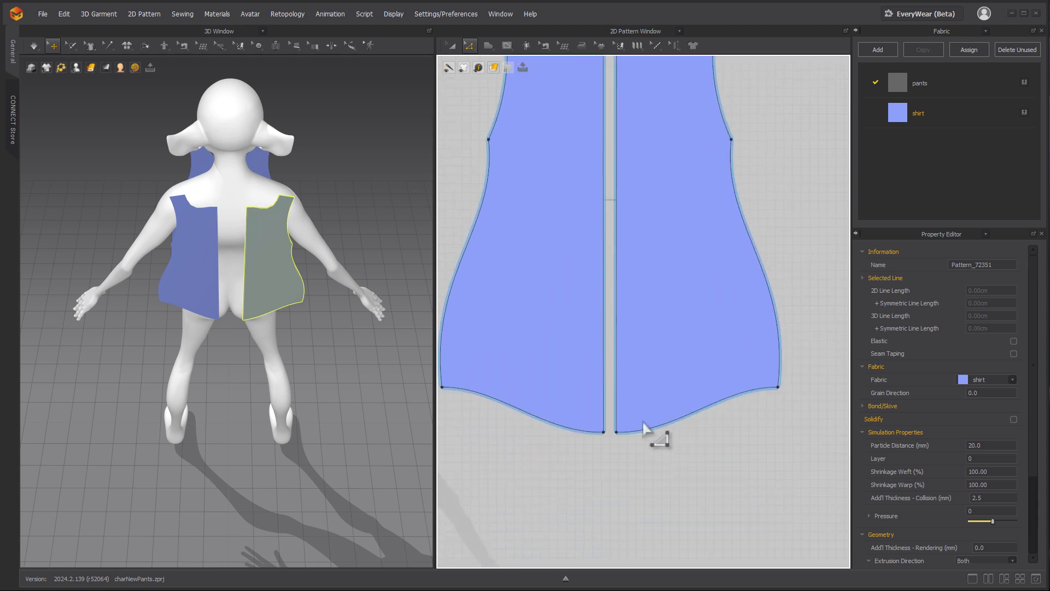
{"action": "left_click_drag", "start_coordinate": [617, 432], "coordinate": [617, 381]}
{"action": "left_click", "coordinate": [743, 386]}
{"action": "left_click_drag", "start_coordinate": [722, 386], "coordinate": [723, 385]}
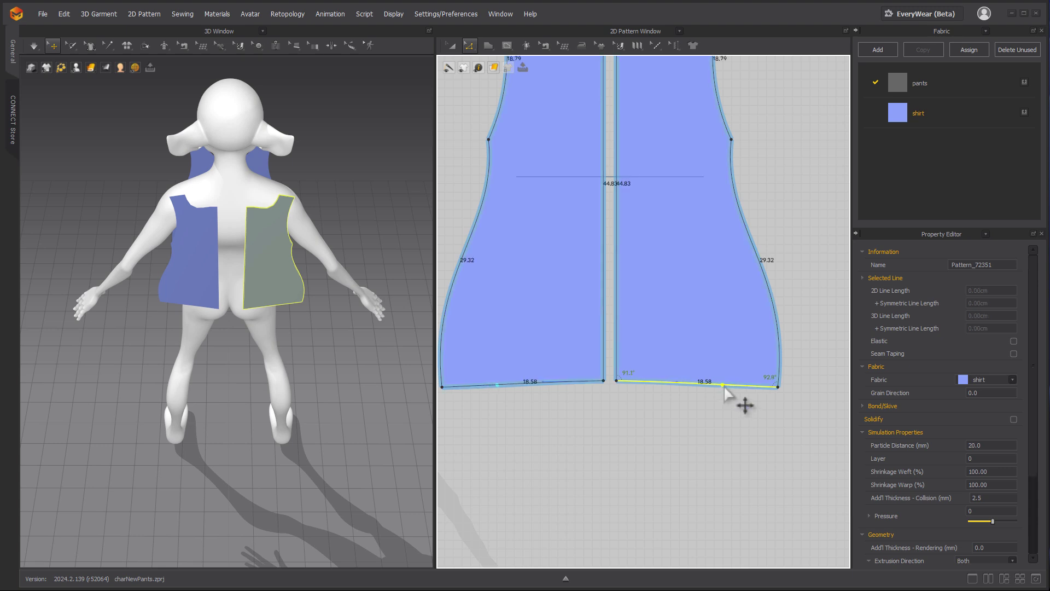
Adjust the back neckline's curve handles into a smooth, shallow curve about 9.2 cm long
{"action": "scroll", "coordinate": [727, 352], "scroll_direction": "down", "scroll_amount": 5}
{"action": "left_click", "coordinate": [687, 159]}
{"action": "scroll", "coordinate": [651, 257], "scroll_direction": "up", "scroll_amount": 5}
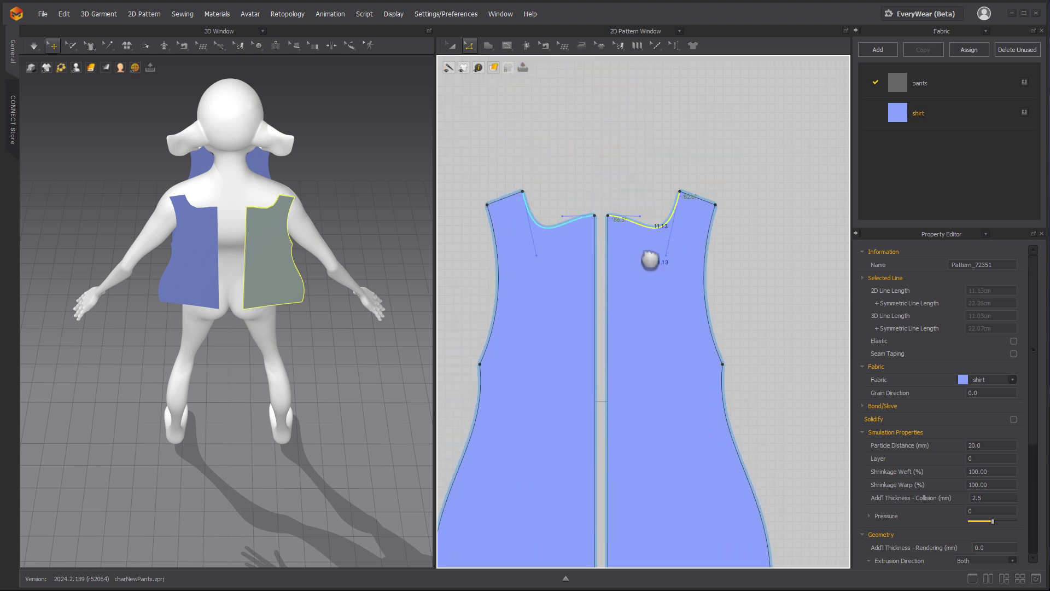
{"action": "scroll", "coordinate": [722, 335], "scroll_direction": "up", "scroll_amount": 1}
{"action": "left_click_drag", "start_coordinate": [663, 366], "coordinate": [689, 239]}
{"action": "left_click_drag", "start_coordinate": [590, 248], "coordinate": [552, 251]}
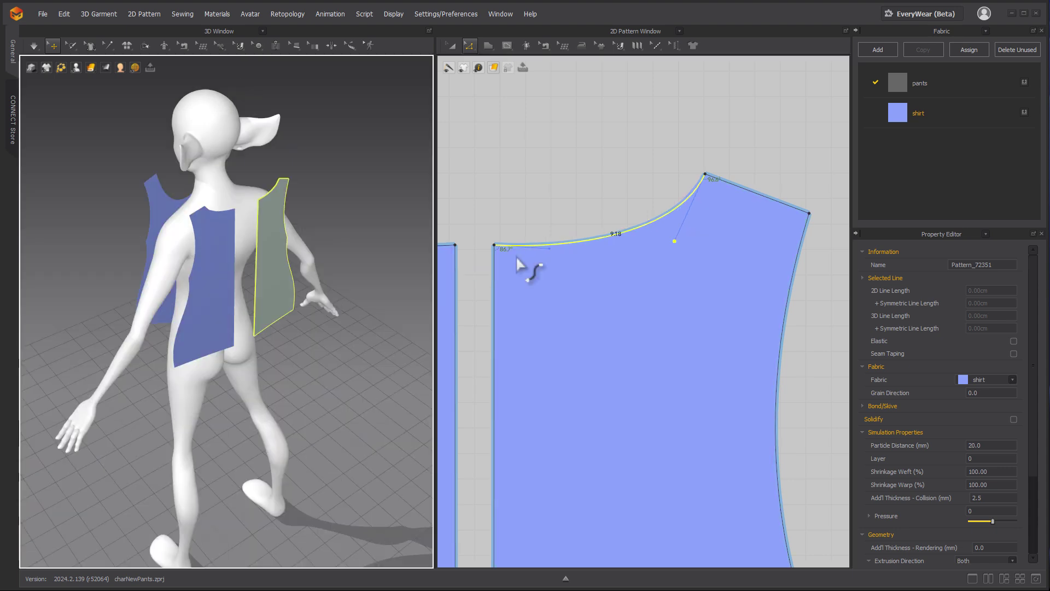
With Segment Sewing, sew the two back pieces together along the centre back and the two front pieces along the centre front
{"action": "left_click", "coordinate": [541, 42]}
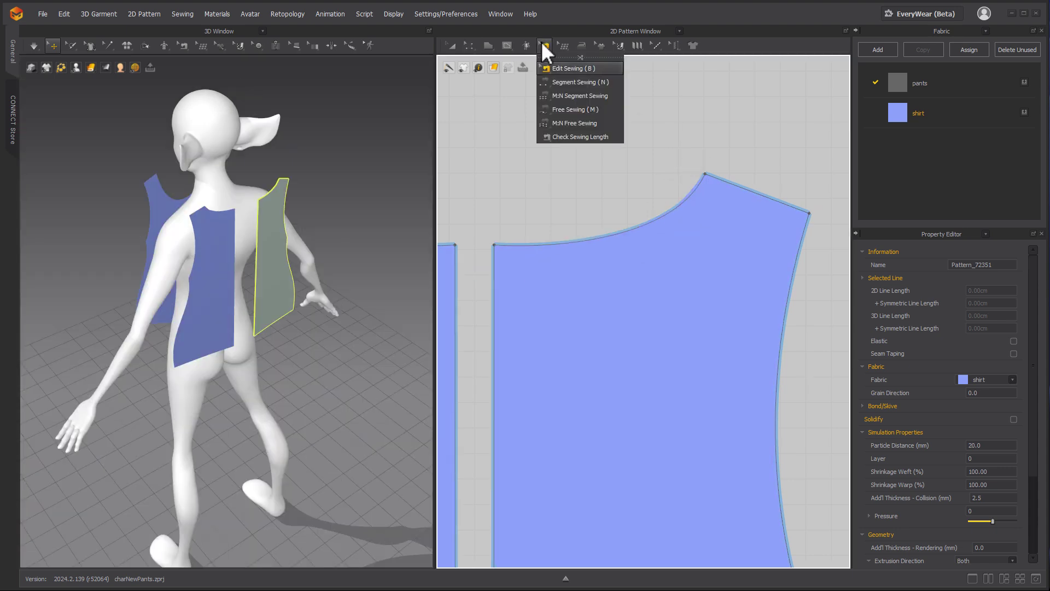
{"action": "left_click", "coordinate": [580, 82]}
{"action": "middle_click_drag", "start_coordinate": [569, 291], "coordinate": [703, 169]}
{"action": "scroll", "coordinate": [673, 191], "scroll_direction": "down", "scroll_amount": 2}
{"action": "left_click", "coordinate": [632, 228]}
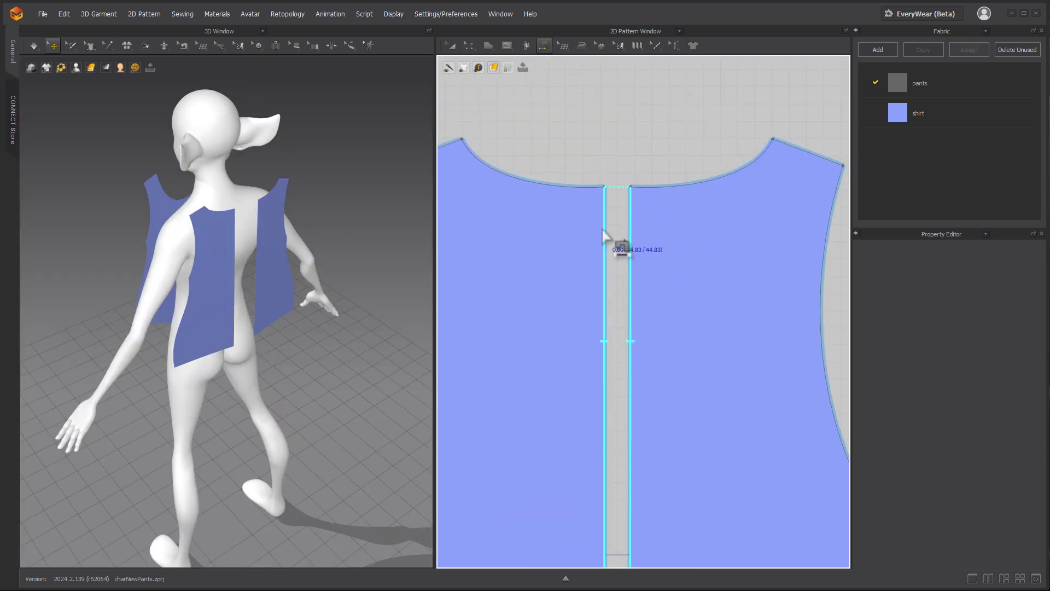
{"action": "left_click", "coordinate": [604, 236]}
{"action": "scroll", "coordinate": [612, 252], "scroll_direction": "down", "scroll_amount": 3}
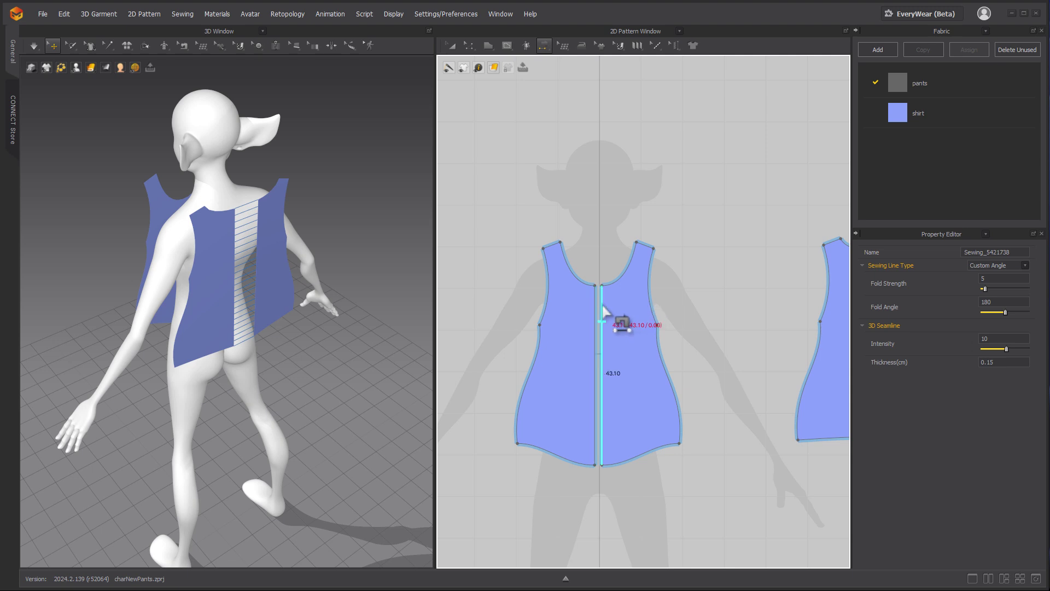
{"action": "middle_click_drag", "start_coordinate": [758, 271], "coordinate": [621, 298]}
Sew the back pieces to the front pieces along the shoulder edges and along the side seams below the armholes
{"action": "left_click", "coordinate": [696, 269]}
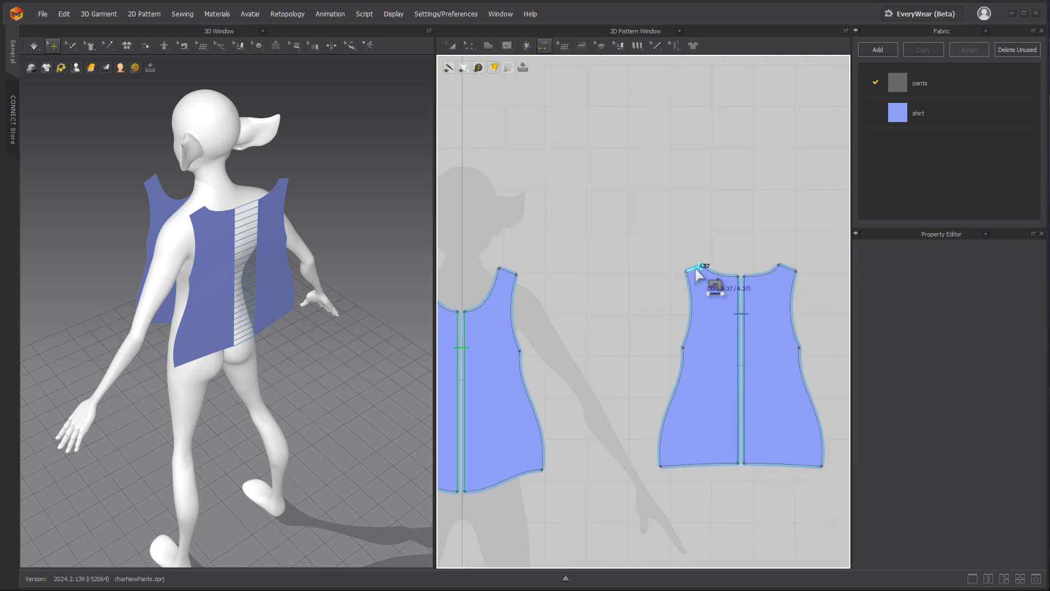
{"action": "left_click", "coordinate": [503, 270]}
{"action": "middle_click_drag", "start_coordinate": [672, 358], "coordinate": [692, 254]}
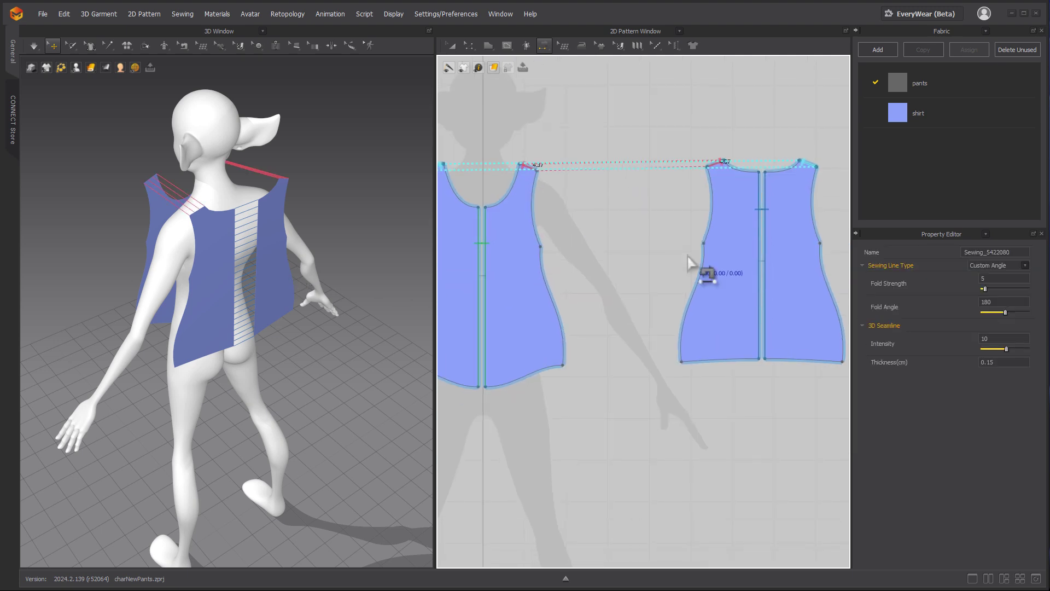
{"action": "left_click", "coordinate": [700, 266]}
{"action": "left_click", "coordinate": [559, 287]}
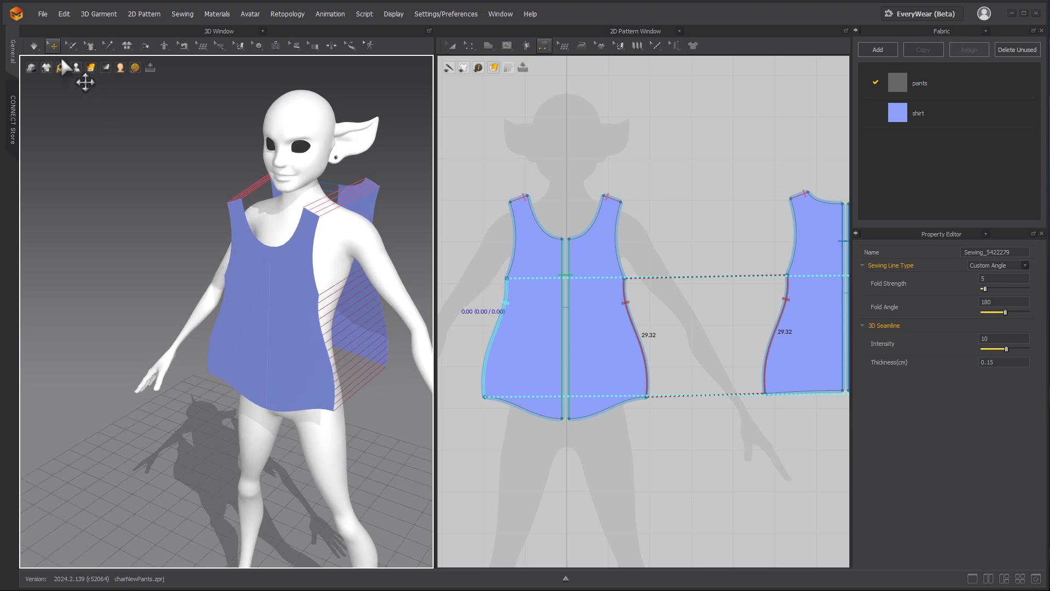
Simulate the sewn shirt so it drapes onto the avatar and inspect its fit from the side and front
{"action": "left_click", "coordinate": [33, 45]}
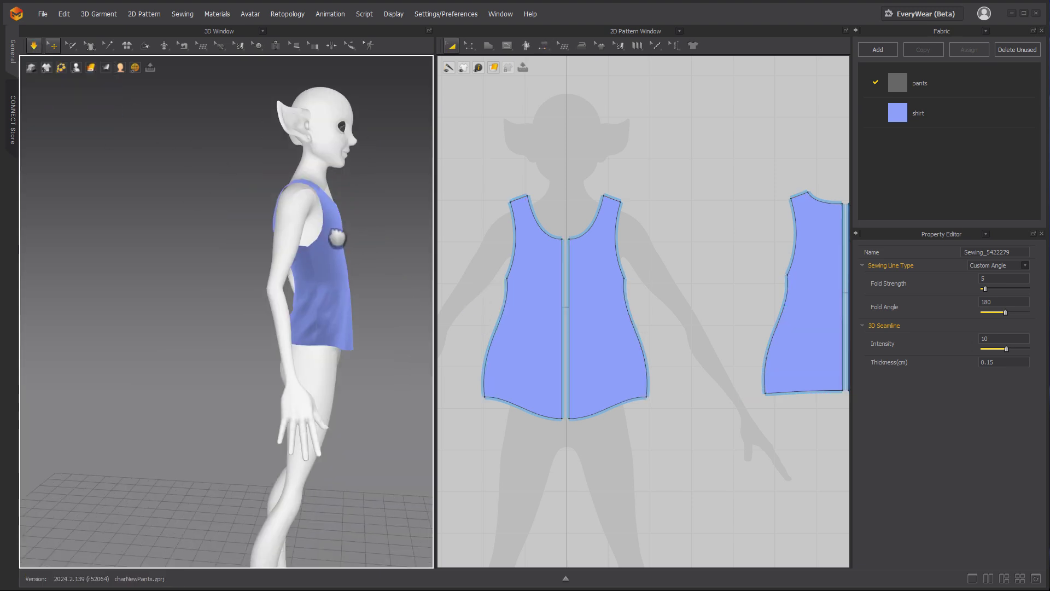
{"action": "scroll", "coordinate": [336, 238], "scroll_direction": "up", "scroll_amount": 5}
{"action": "right_click_drag", "start_coordinate": [334, 248], "coordinate": [206, 251]}
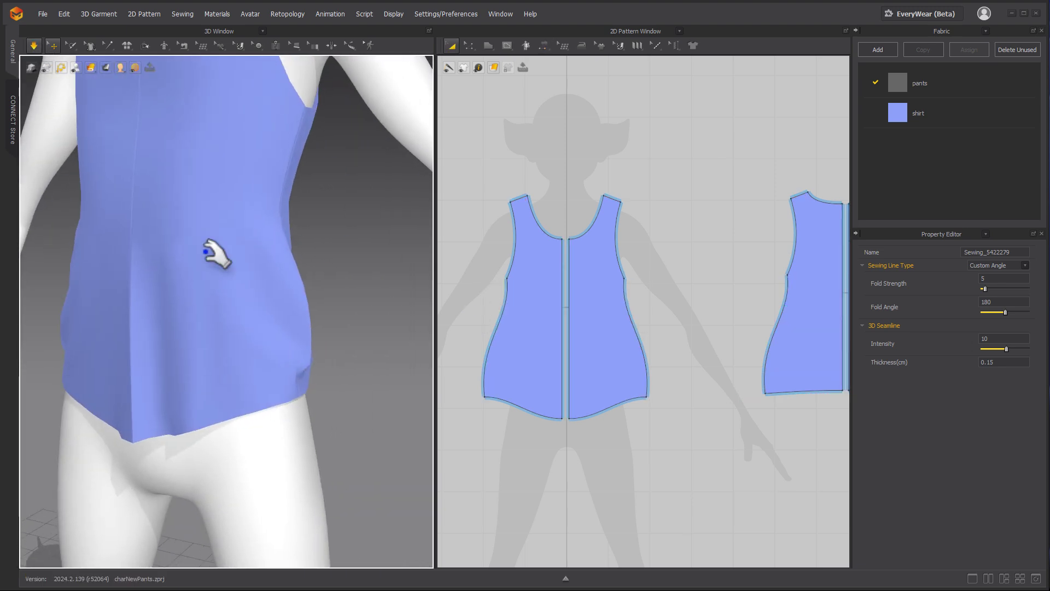
{"action": "scroll", "coordinate": [317, 293], "scroll_direction": "down", "scroll_amount": 3}
{"action": "right_click_drag", "start_coordinate": [316, 292], "coordinate": [358, 276]}
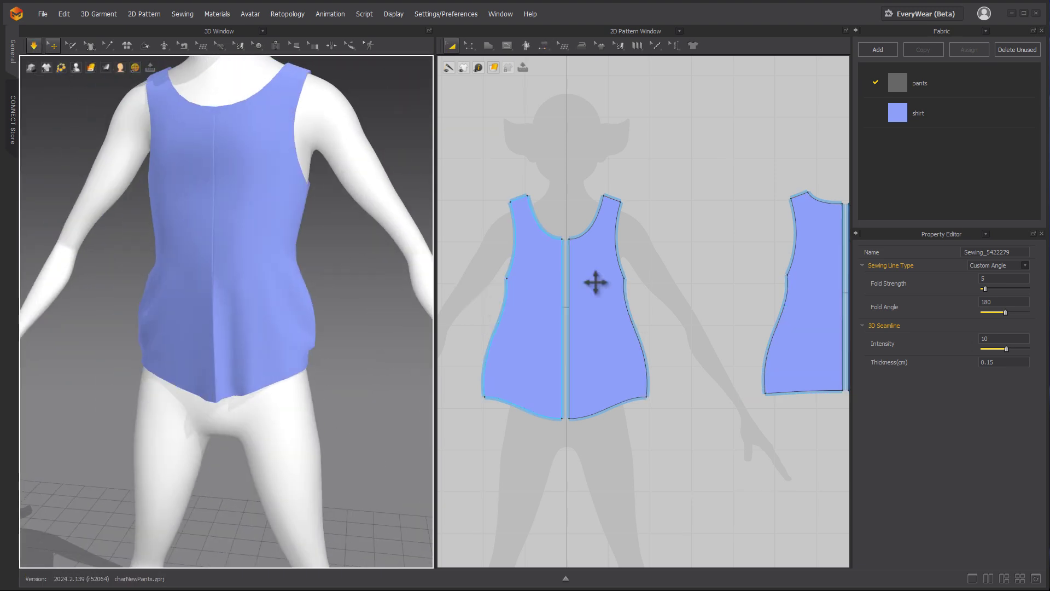
Move both back pieces closer to the front pieces in the 2D pattern layout
{"action": "middle_click_drag", "start_coordinate": [672, 270], "coordinate": [608, 266]}
{"action": "scroll", "coordinate": [612, 273], "scroll_direction": "up", "scroll_amount": 3}
{"action": "left_click", "coordinate": [667, 317]}
{"action": "scroll", "coordinate": [552, 174], "scroll_direction": "up", "scroll_amount": 3}
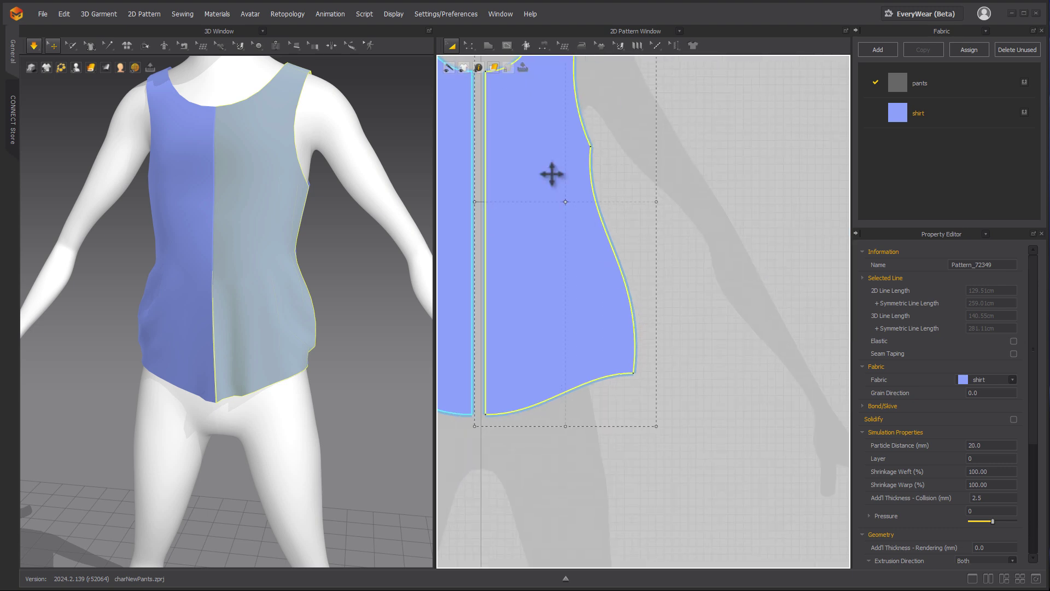
{"action": "scroll", "coordinate": [723, 282], "scroll_direction": "down", "scroll_amount": 6}
{"action": "left_click", "coordinate": [689, 251]}
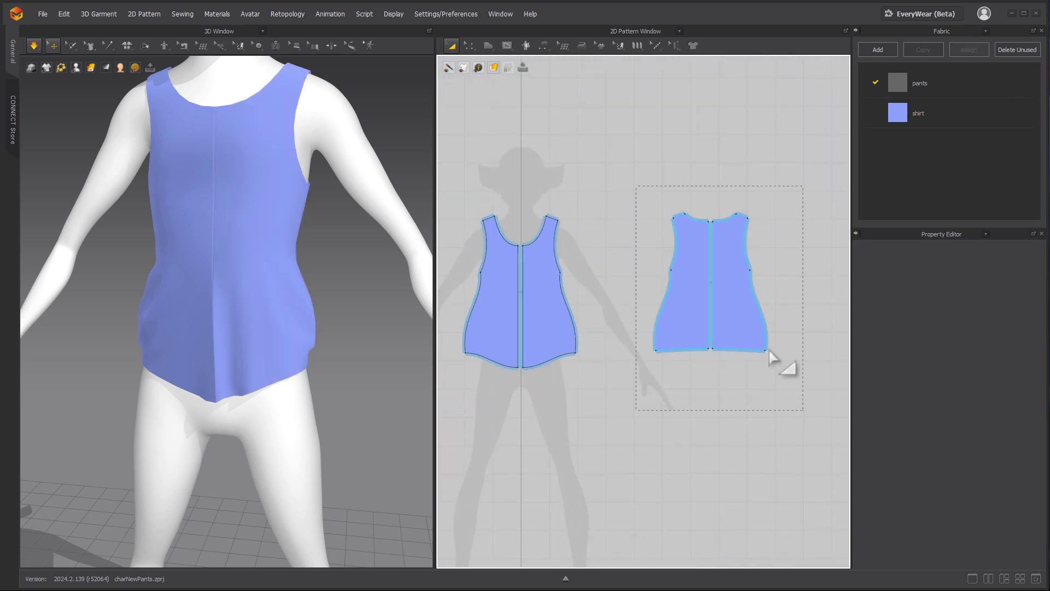
{"action": "left_click_drag", "start_coordinate": [726, 318], "coordinate": [667, 321]}
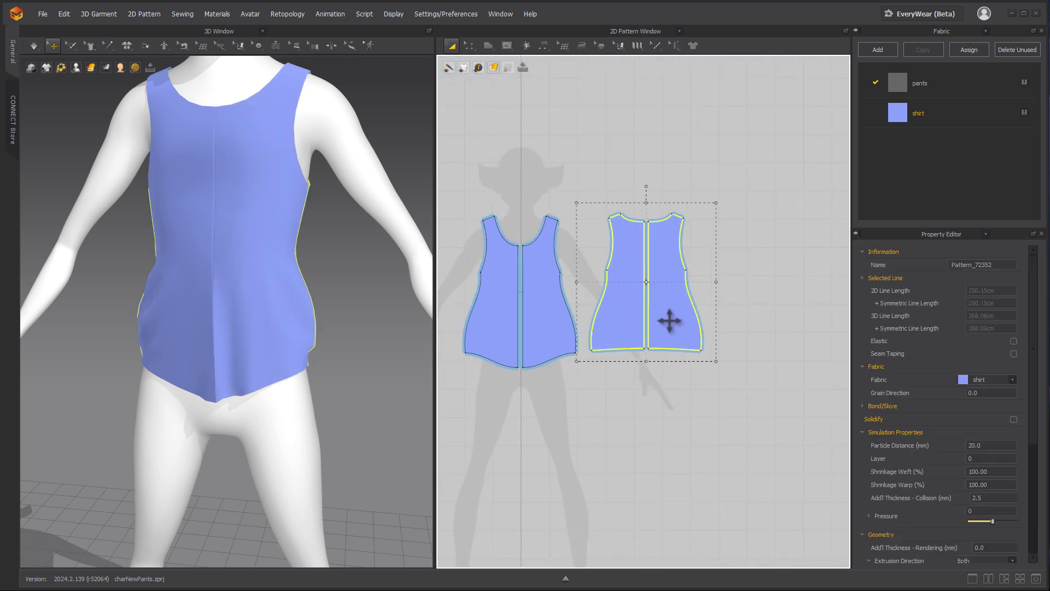
{"action": "scroll", "coordinate": [630, 341], "scroll_direction": "up", "scroll_amount": 3}
{"action": "left_click", "coordinate": [605, 251]}
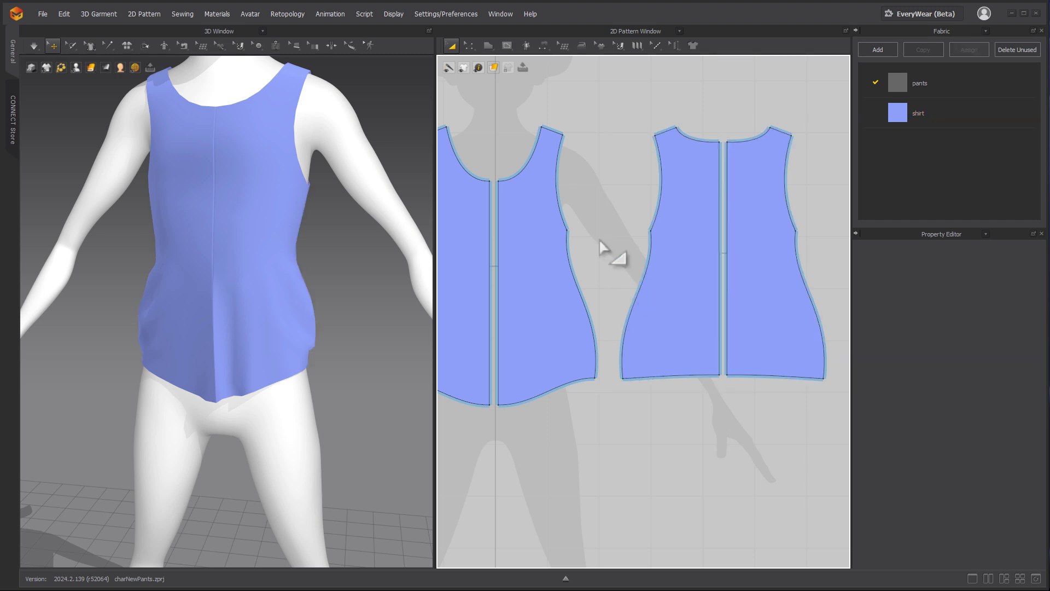
Move the outer hem corners of the front and back pieces inward together to narrow the hem, and simulate the shirt
{"action": "left_click", "coordinate": [468, 45]}
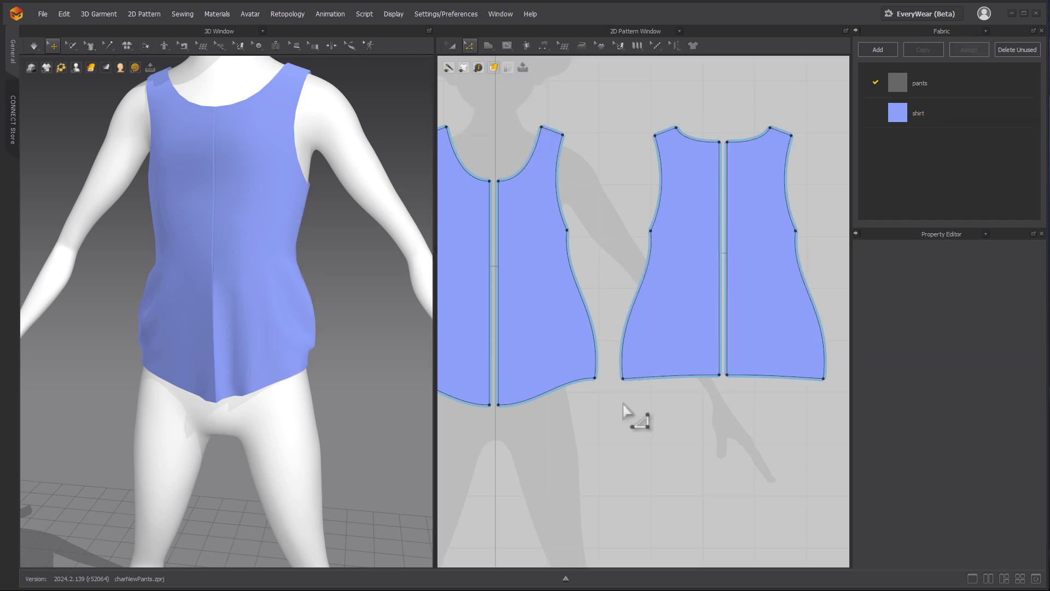
{"action": "left_click", "coordinate": [594, 378]}
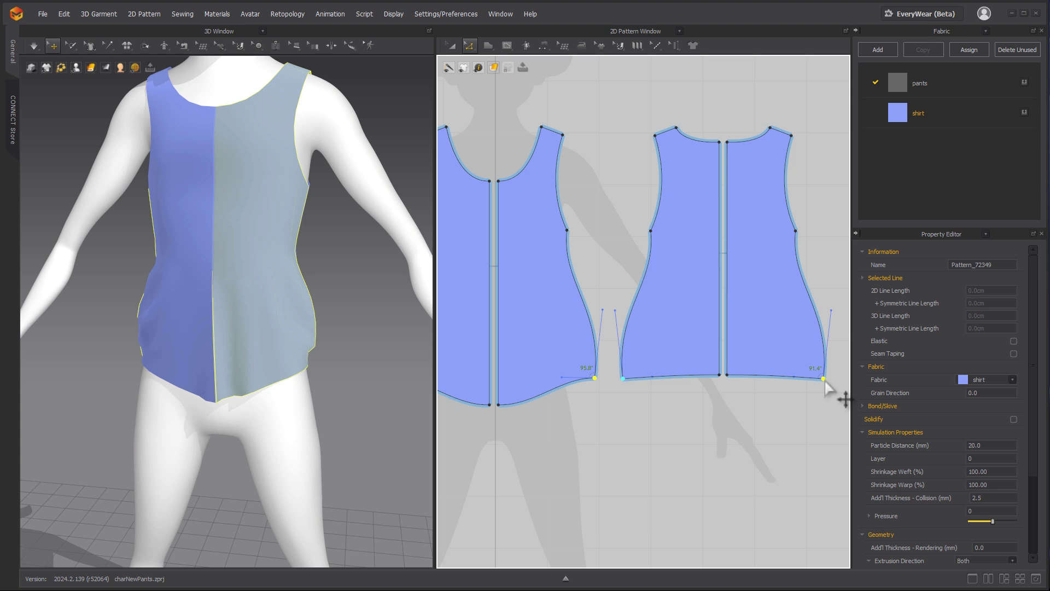
{"action": "left_click_drag", "start_coordinate": [824, 379], "coordinate": [811, 383]}
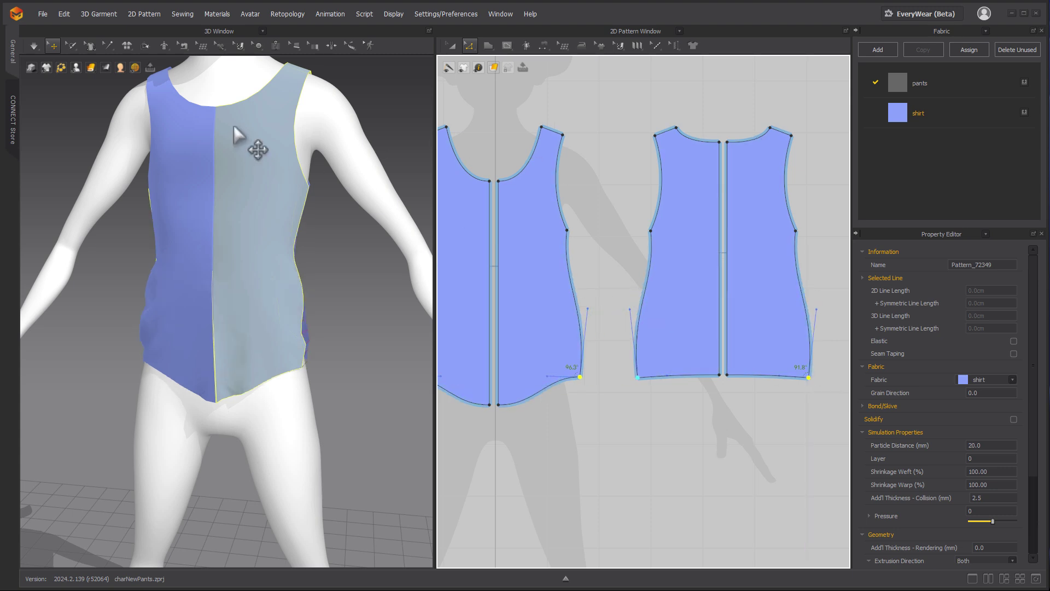
{"action": "left_click", "coordinate": [34, 46]}
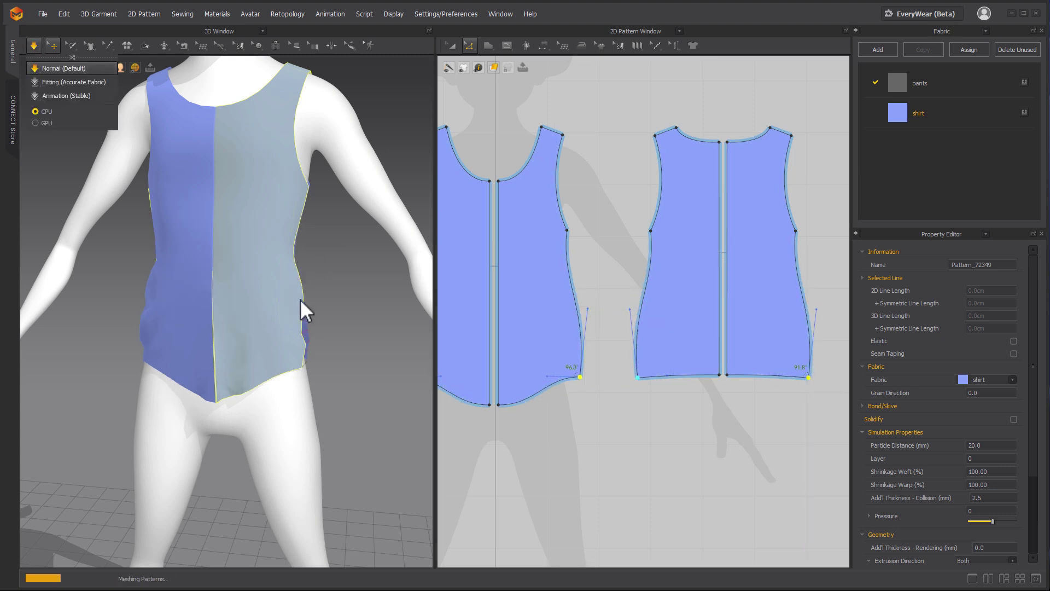
Select all front and back shirt pieces and set their particle distance to 10 mm
{"action": "right_click_drag", "start_coordinate": [300, 300], "coordinate": [429, 328]}
{"action": "scroll", "coordinate": [645, 310], "scroll_direction": "down", "scroll_amount": 2}
{"action": "left_click", "coordinate": [457, 42]}
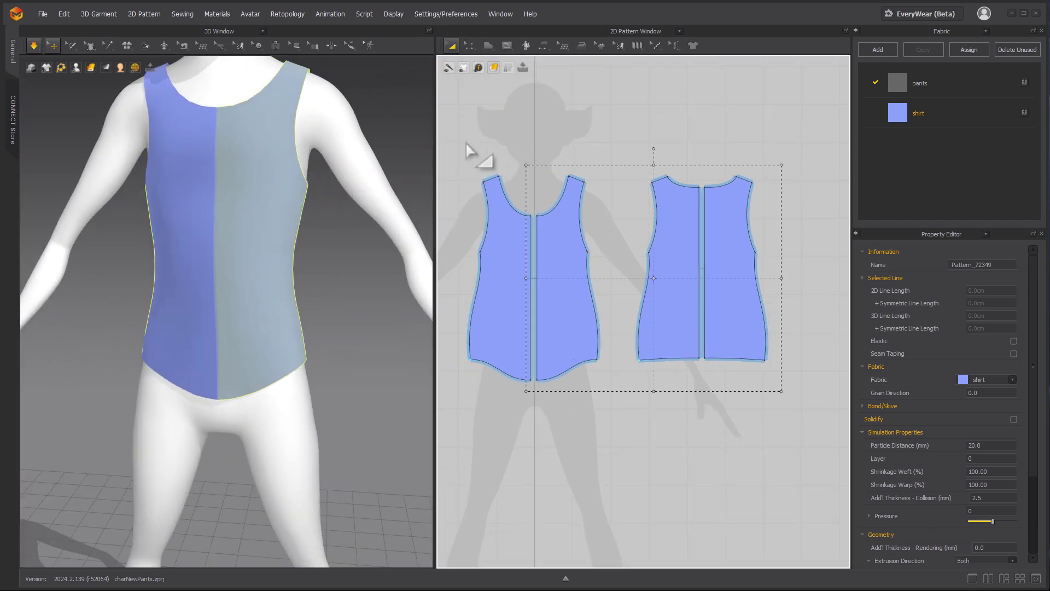
{"action": "left_click_drag", "start_coordinate": [456, 135], "coordinate": [798, 455]}
{"action": "double_click", "coordinate": [982, 445]}
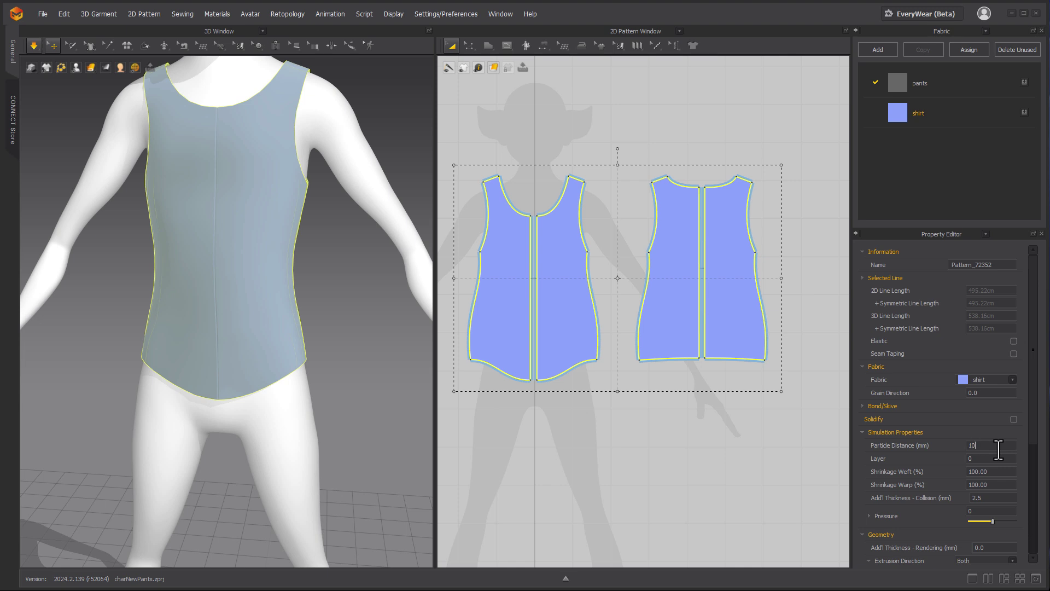
Open the Preferences and examine the preset options for the view controls
{"action": "left_click", "coordinate": [443, 12]}
{"action": "left_click", "coordinate": [445, 71]}
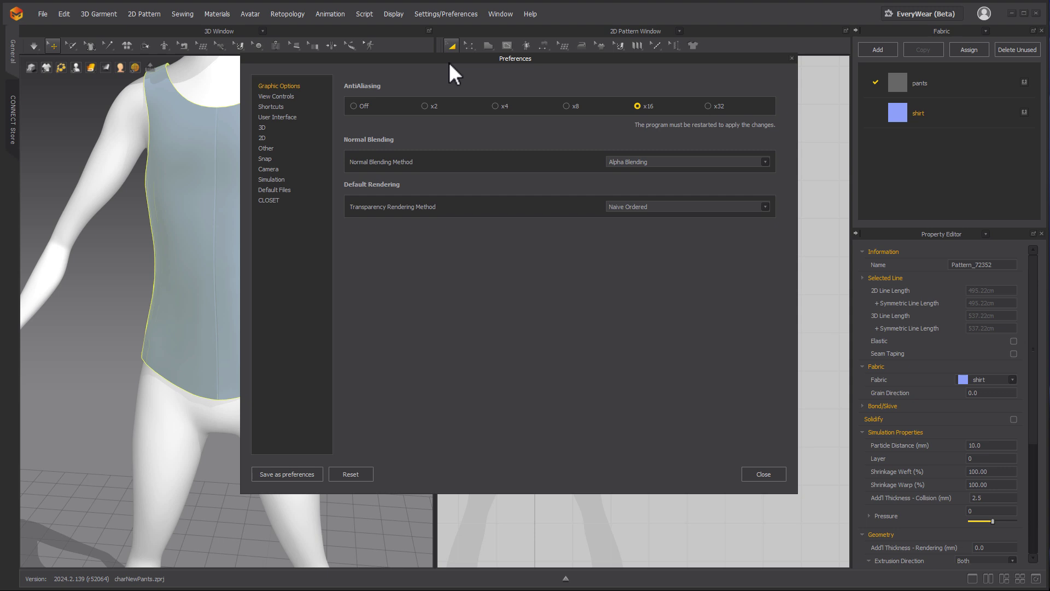
{"action": "left_click_drag", "start_coordinate": [449, 61], "coordinate": [496, 74]}
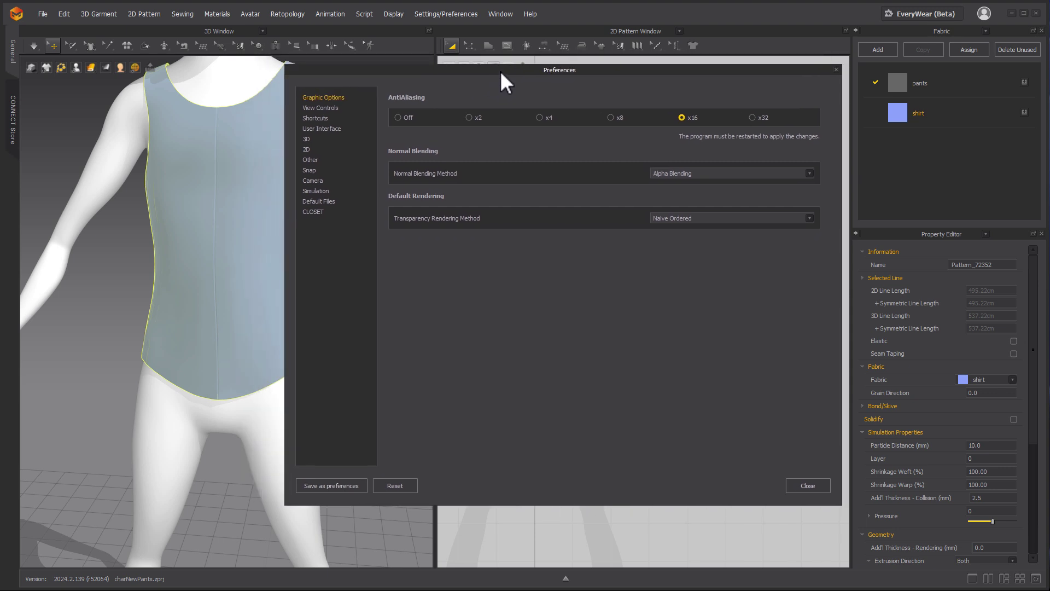
{"action": "left_click", "coordinate": [323, 107]}
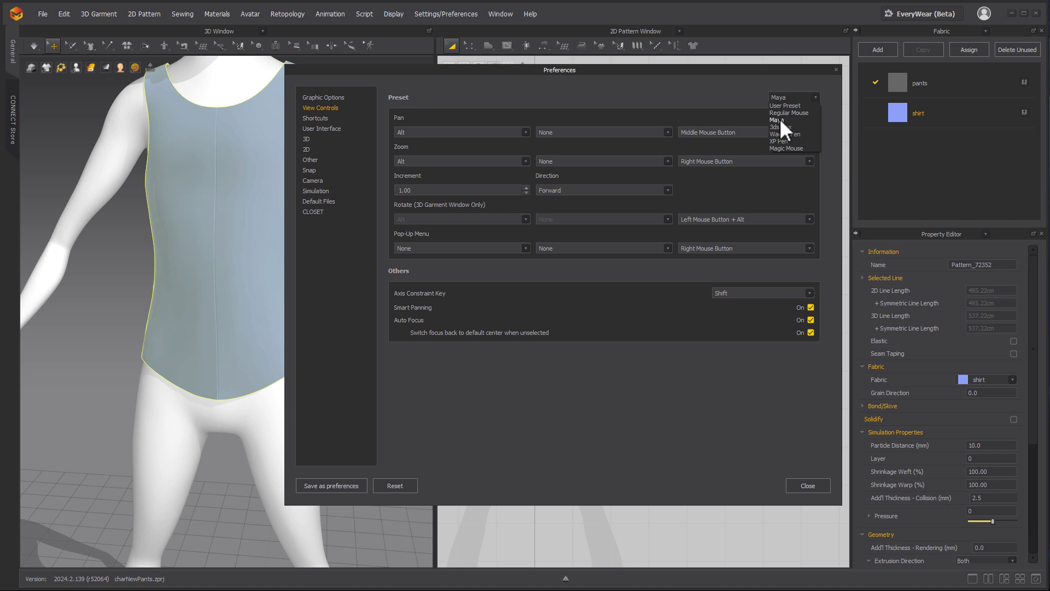
{"action": "left_click", "coordinate": [742, 94]}
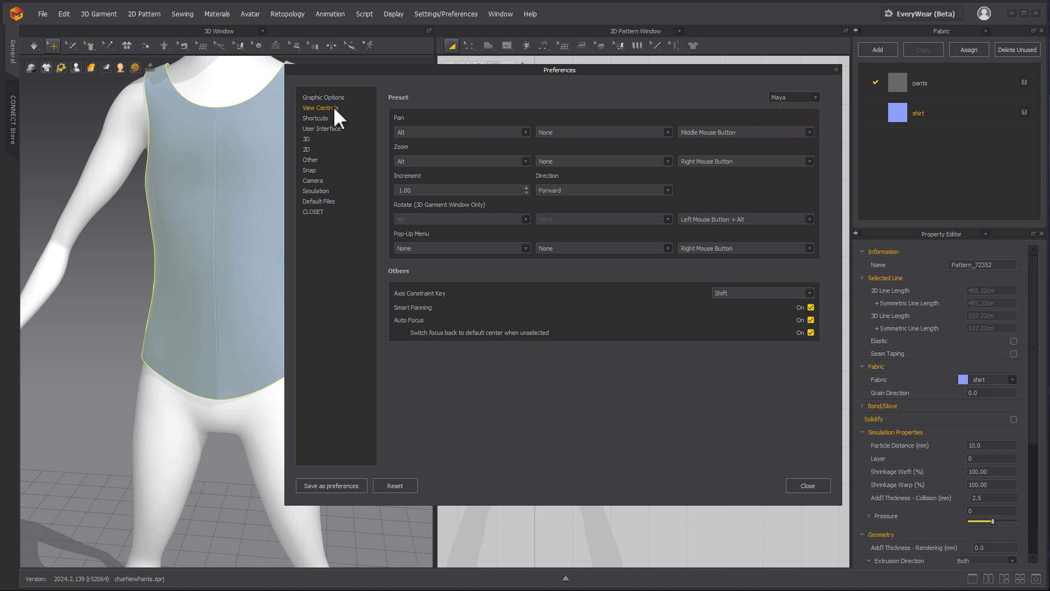
Review the remaining preference pages from Shortcuts through CLOSET, including the 3D gizmo options, and close the Preferences
{"action": "left_click", "coordinate": [324, 119]}
{"action": "left_click", "coordinate": [330, 127]}
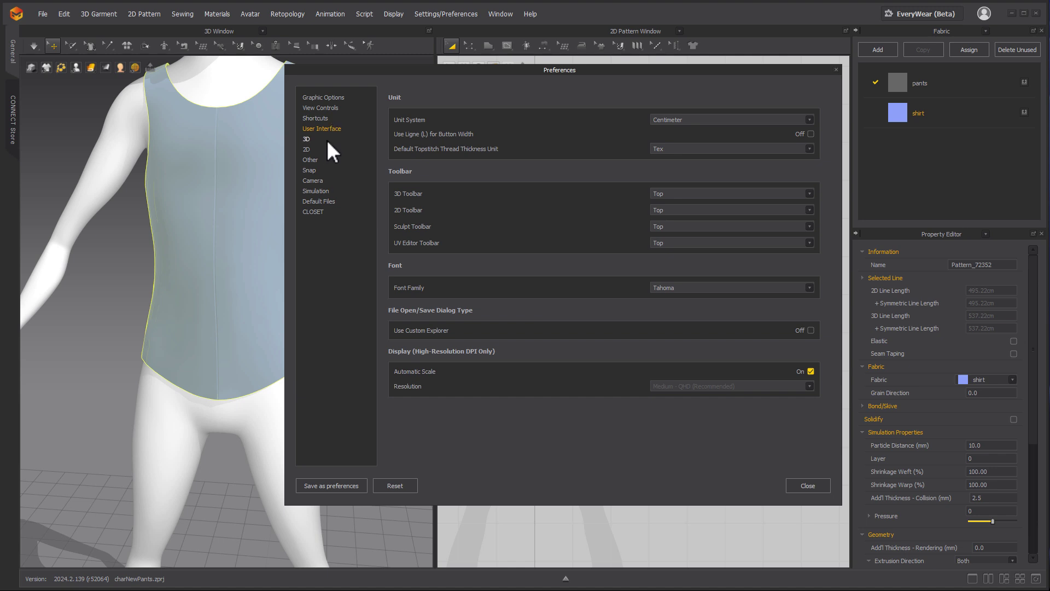
{"action": "left_click", "coordinate": [313, 141]}
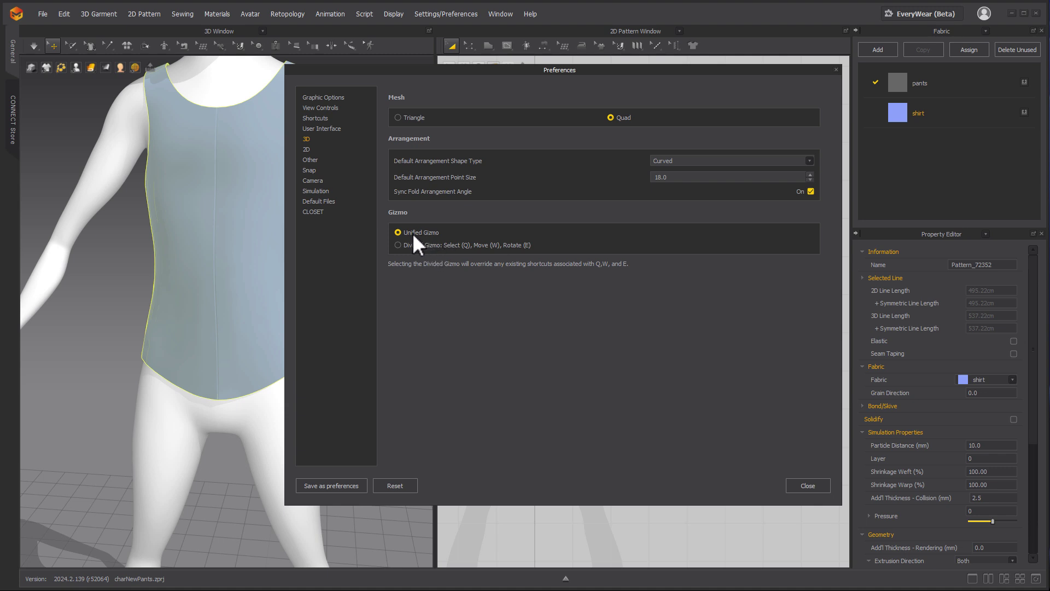
{"action": "left_click", "coordinate": [308, 150]}
{"action": "left_click", "coordinate": [321, 161]}
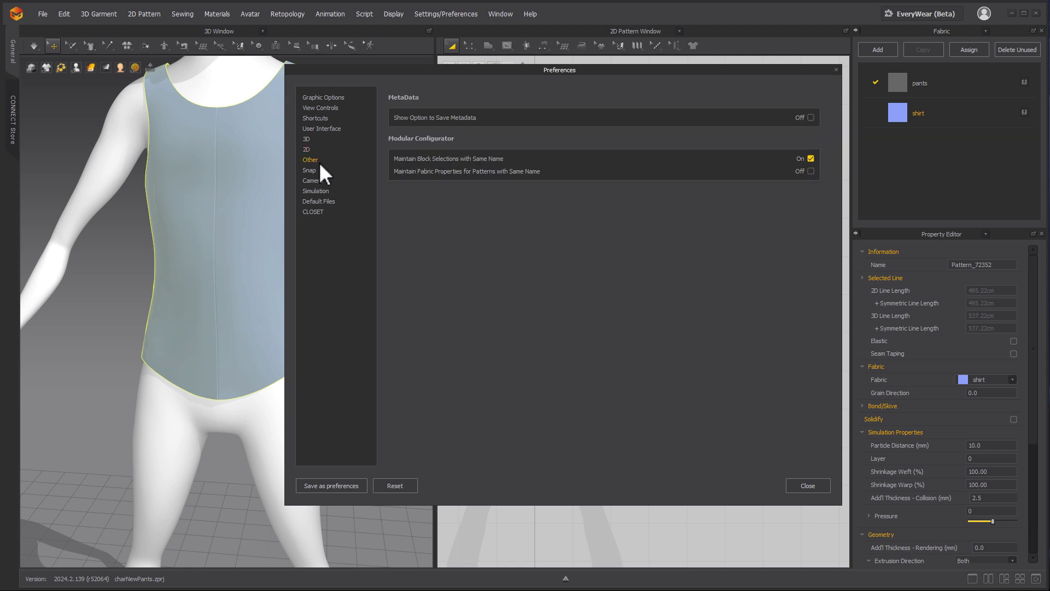
{"action": "left_click", "coordinate": [320, 180]}
{"action": "left_click", "coordinate": [324, 191]}
{"action": "left_click", "coordinate": [320, 202]}
{"action": "left_click", "coordinate": [316, 212]}
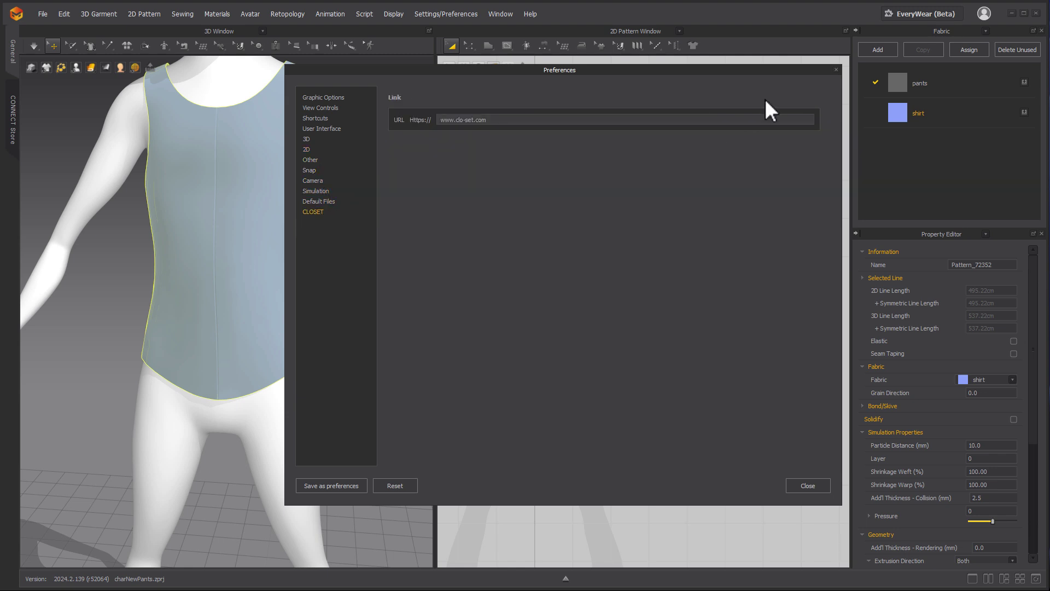
{"action": "left_click", "coordinate": [808, 485]}
Set the gizmo to Screen Coordinate and check its orientation on the shirt from several angles
{"action": "left_click", "coordinate": [446, 14]}
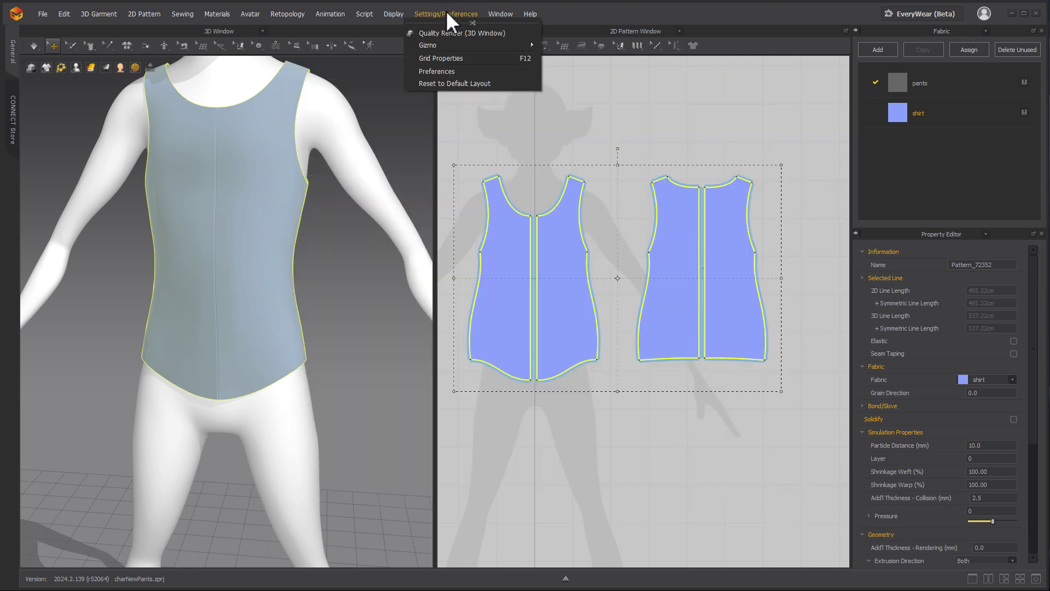
{"action": "mouse_move", "coordinate": [431, 46]}
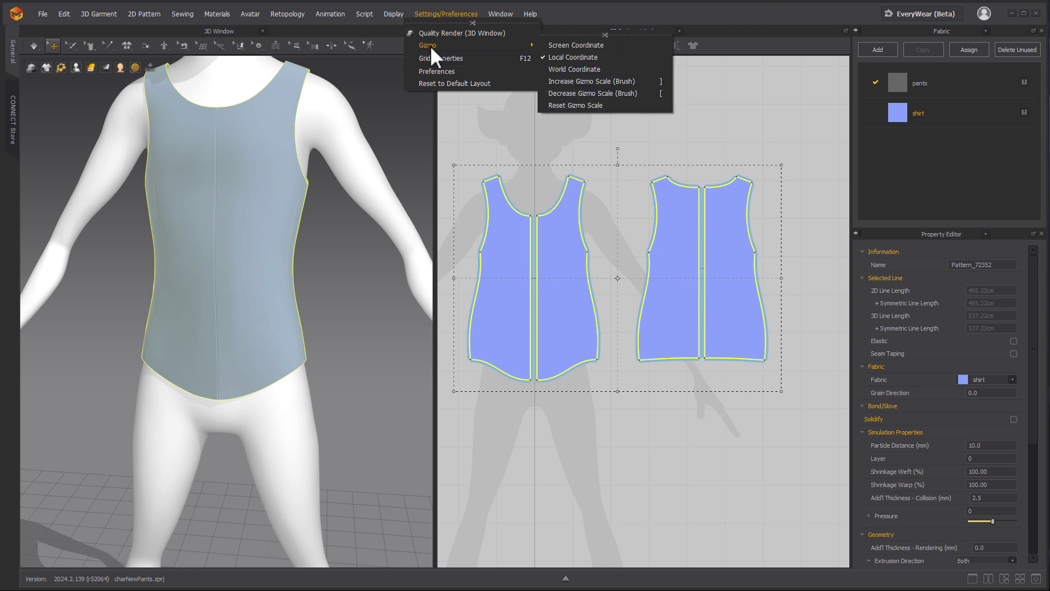
{"action": "left_click", "coordinate": [588, 48]}
{"action": "left_click", "coordinate": [244, 251]}
{"action": "right_click_drag", "start_coordinate": [305, 271], "coordinate": [260, 263]}
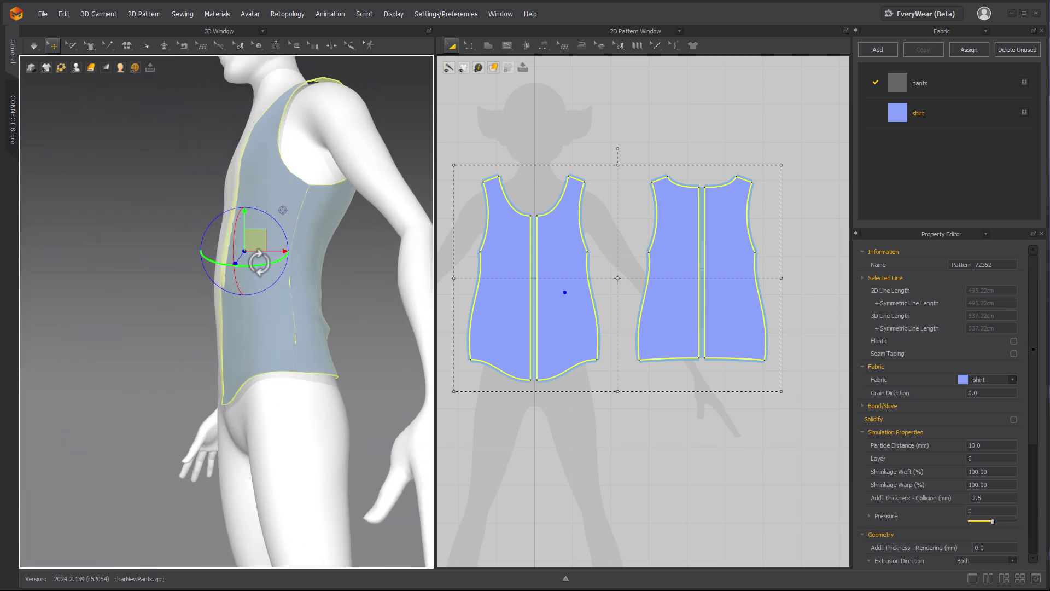
{"action": "right_click_drag", "start_coordinate": [339, 284], "coordinate": [238, 192]}
{"action": "left_click", "coordinate": [238, 195]}
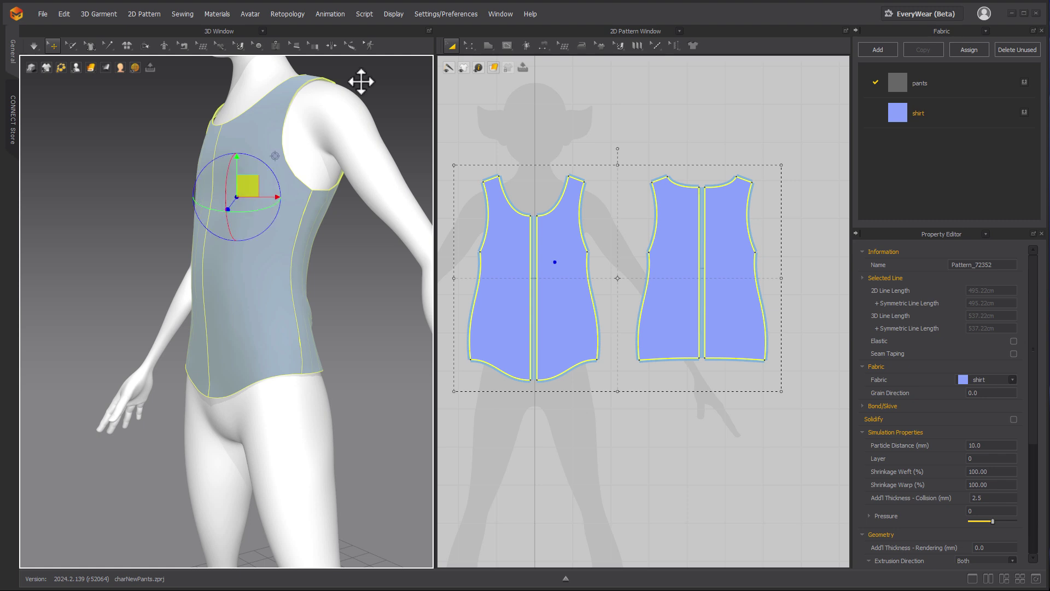
Switch the gizmo to World Coordinate and check its orientation on the shirt
{"action": "left_click", "coordinate": [448, 15]}
{"action": "mouse_move", "coordinate": [457, 44]}
{"action": "left_click", "coordinate": [576, 67]}
{"action": "right_click_drag", "start_coordinate": [290, 256], "coordinate": [342, 276]}
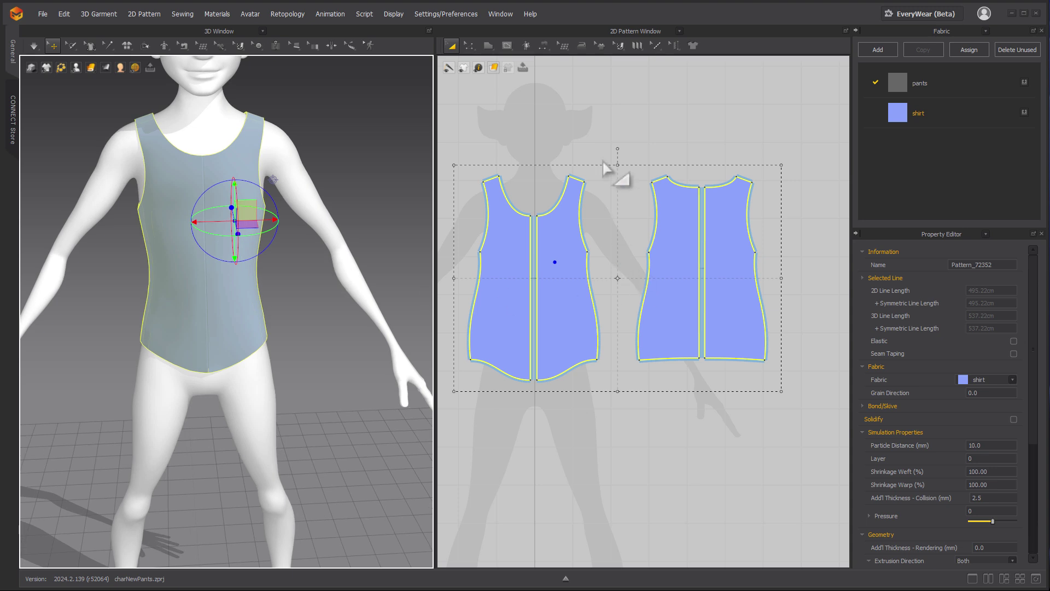
Simulate the shirt with its finer mesh, tug at the lower back, and inspect the drape up close
{"action": "left_click", "coordinate": [597, 163]}
{"action": "right_click_drag", "start_coordinate": [262, 289], "coordinate": [249, 289]}
{"action": "left_click", "coordinate": [36, 50]}
{"action": "right_click_drag", "start_coordinate": [377, 318], "coordinate": [294, 332]}
{"action": "left_click_drag", "start_coordinate": [273, 321], "coordinate": [272, 320]}
{"action": "left_click", "coordinate": [239, 303]}
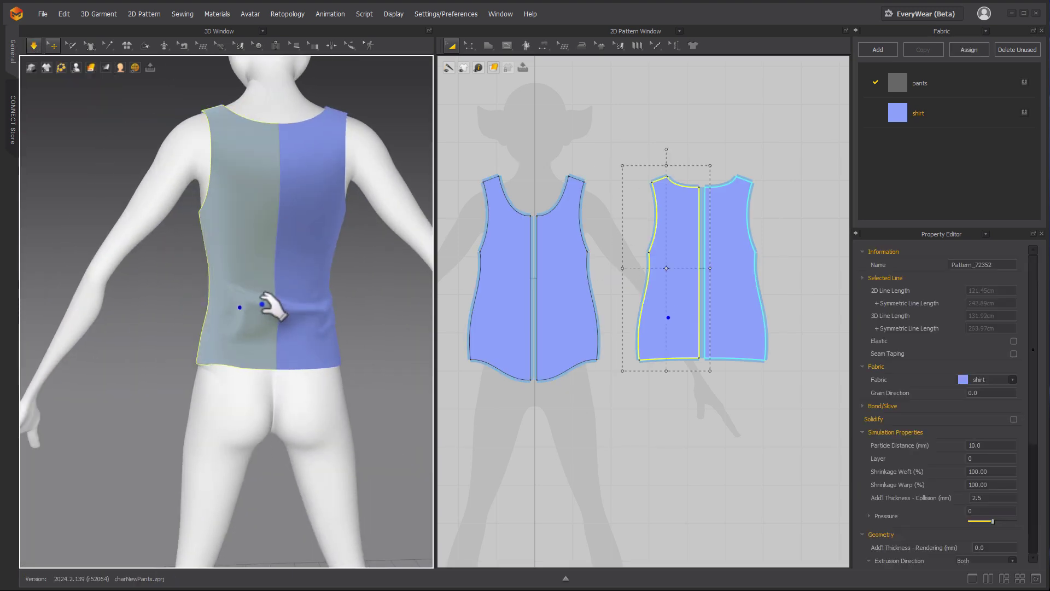
{"action": "right_click_drag", "start_coordinate": [375, 344], "coordinate": [390, 357]}
{"action": "left_click", "coordinate": [389, 358]}
{"action": "scroll", "coordinate": [282, 312], "scroll_direction": "up", "scroll_amount": 10}
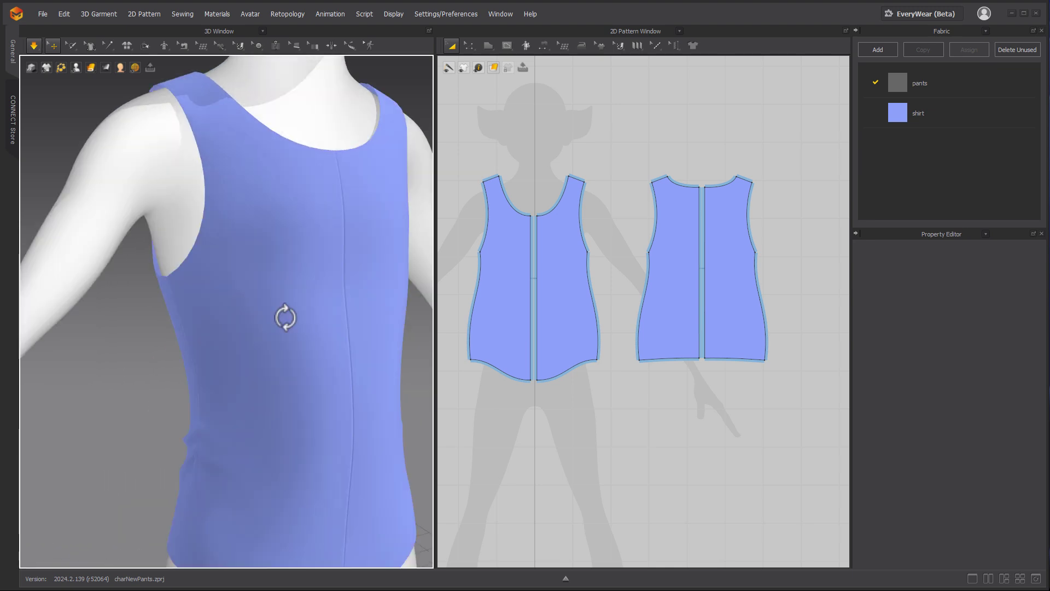
{"action": "right_click_drag", "start_coordinate": [306, 385], "coordinate": [299, 237]}
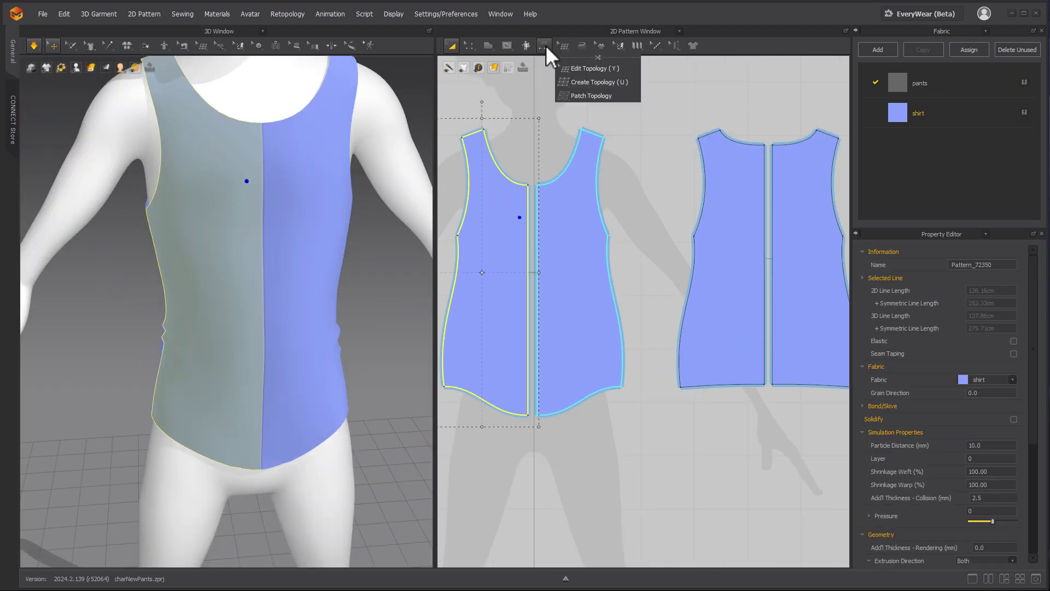
Set the fold strength of the front and back center seams to 100
{"action": "left_click", "coordinate": [544, 45]}
{"action": "left_click", "coordinate": [566, 68]}
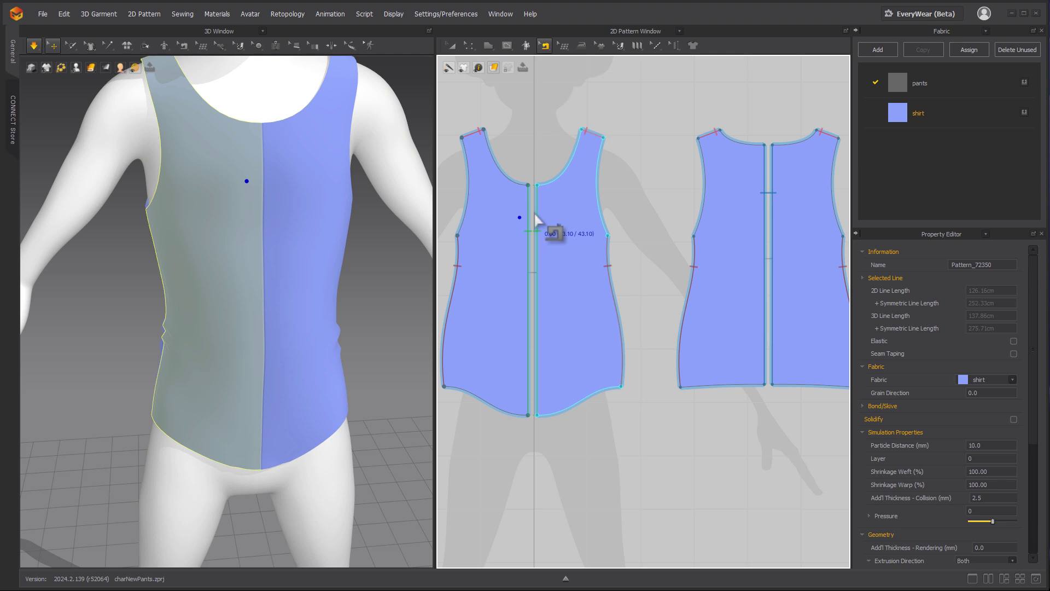
{"action": "left_click", "coordinate": [536, 219]}
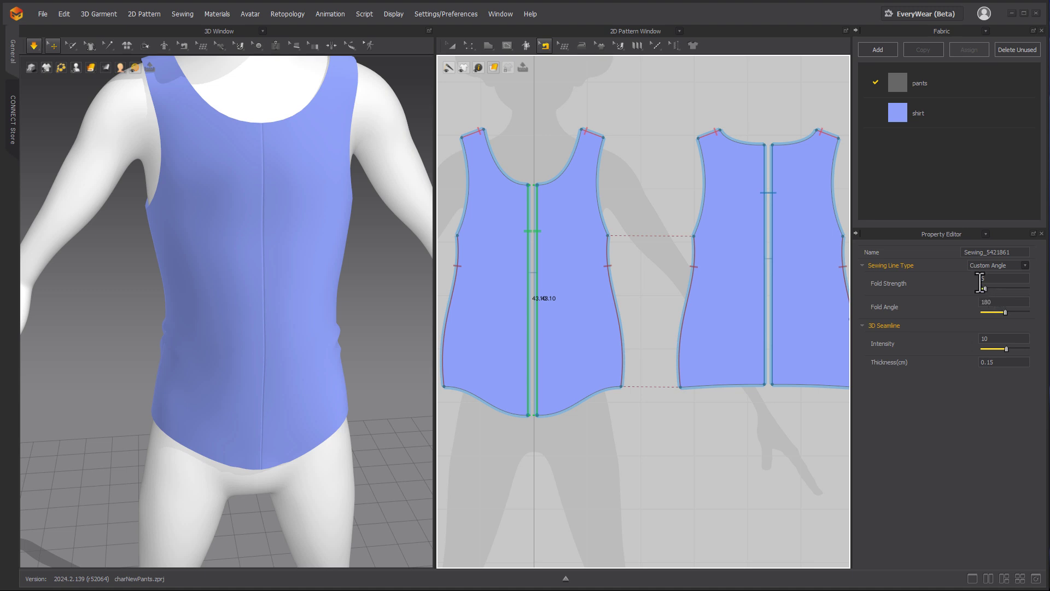
{"action": "left_click_drag", "start_coordinate": [985, 289], "coordinate": [1004, 289]}
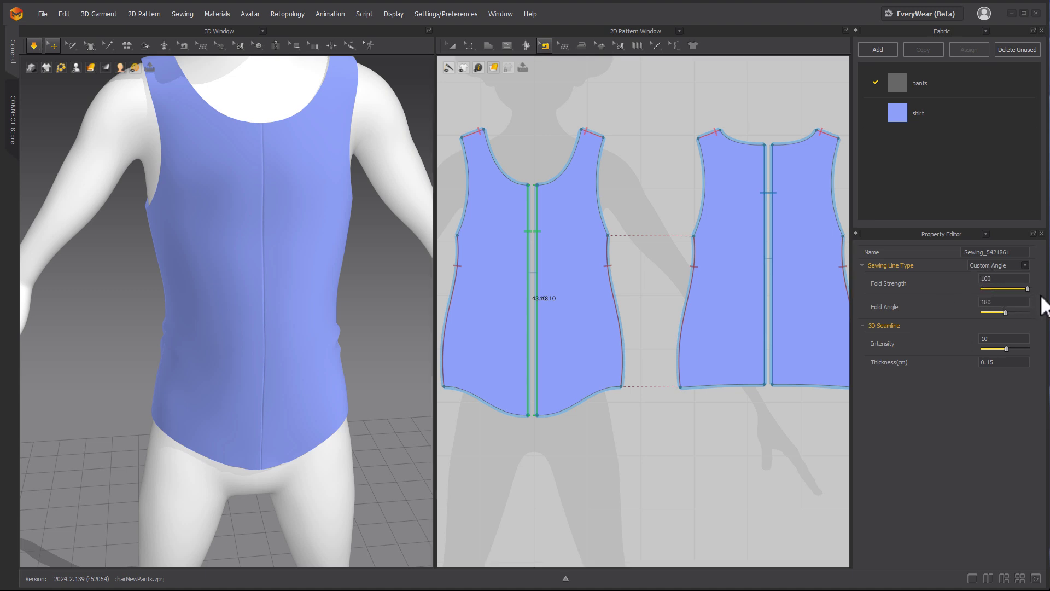
{"action": "left_click", "coordinate": [765, 209]}
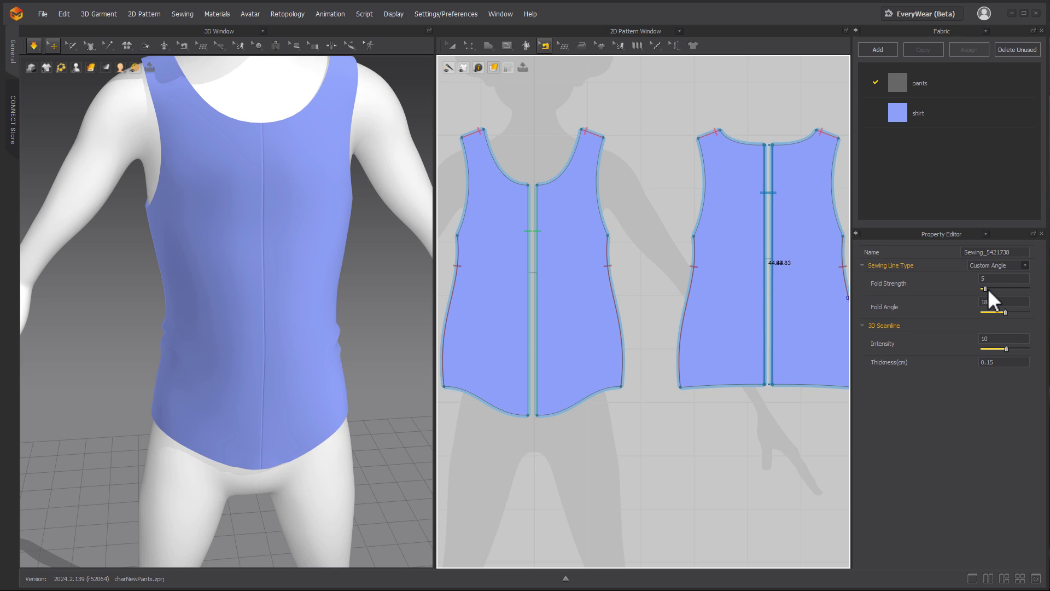
{"action": "left_click_drag", "start_coordinate": [988, 287], "coordinate": [1036, 305]}
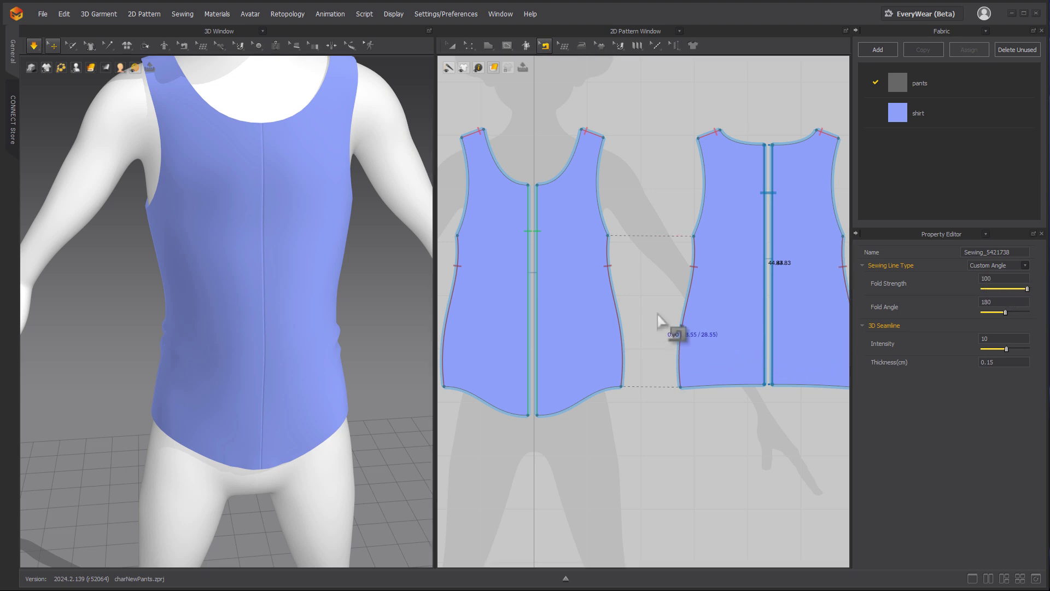
Examine the shirt's fit and center seams on the avatar from the side, the front and at full-figure distance
{"action": "right_click_drag", "start_coordinate": [376, 293], "coordinate": [254, 283]}
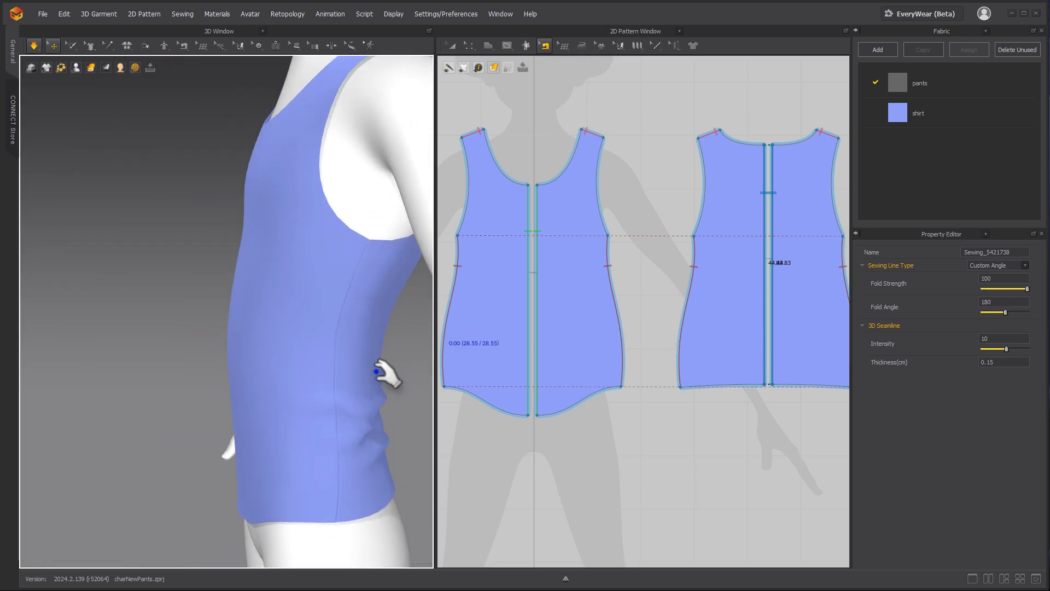
{"action": "right_click_drag", "start_coordinate": [316, 321], "coordinate": [558, 319]}
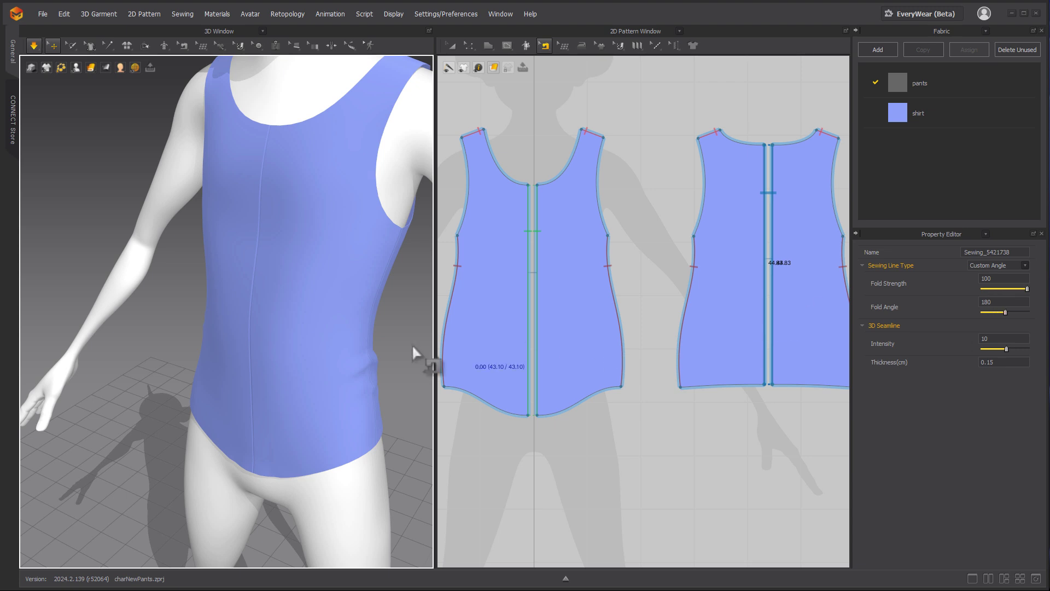
{"action": "right_click_drag", "start_coordinate": [412, 222], "coordinate": [331, 217]}
{"action": "right_click_drag", "start_coordinate": [380, 242], "coordinate": [380, 272]}
{"action": "scroll", "coordinate": [380, 271], "scroll_direction": "down", "scroll_amount": 5}
{"action": "right_click_drag", "start_coordinate": [342, 224], "coordinate": [319, 212]}
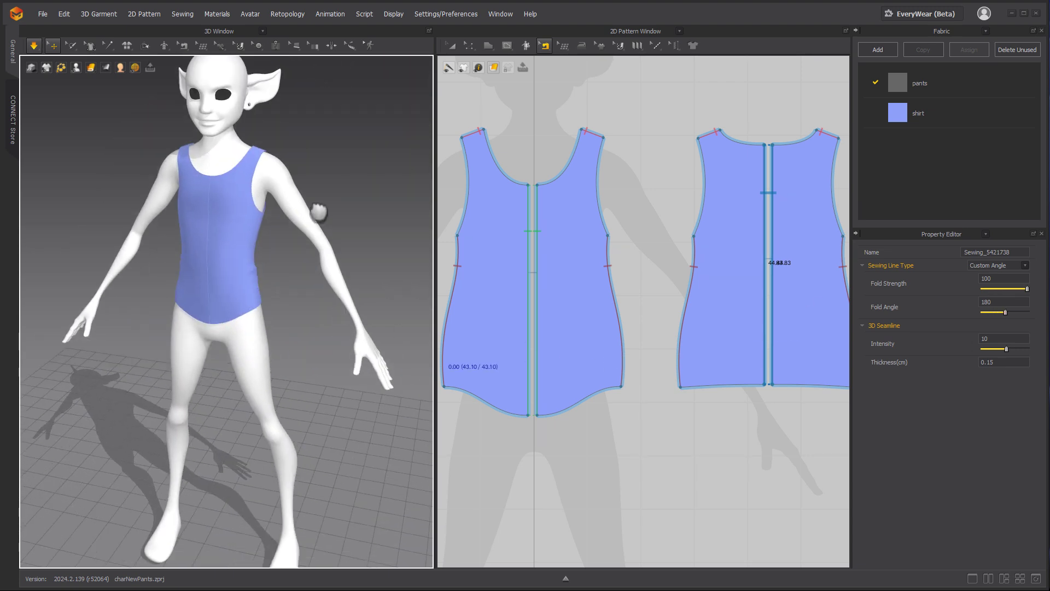
{"action": "mouse_move", "coordinate": [319, 320]}
{"action": "right_mouse_down"}
{"action": "mouse_move", "coordinate": [335, 286]}
{"action": "mouse_move", "coordinate": [414, 289]}
{"action": "mouse_move", "coordinate": [293, 286]}
{"action": "mouse_move", "coordinate": [321, 328]}
{"action": "right_mouse_up"}
{"action": "scroll", "coordinate": [328, 322], "scroll_direction": "up", "scroll_amount": 5}
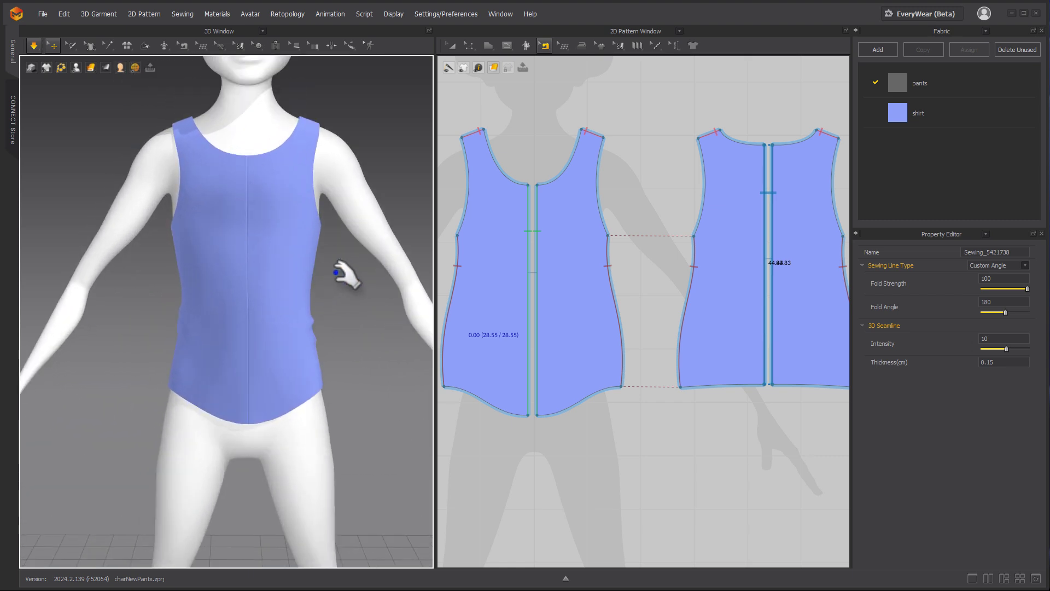
{"action": "right_click_drag", "start_coordinate": [335, 272], "coordinate": [383, 244]}
{"action": "scroll", "coordinate": [306, 344], "scroll_direction": "down", "scroll_amount": 3}
{"action": "scroll", "coordinate": [342, 421], "scroll_direction": "down", "scroll_amount": 5}
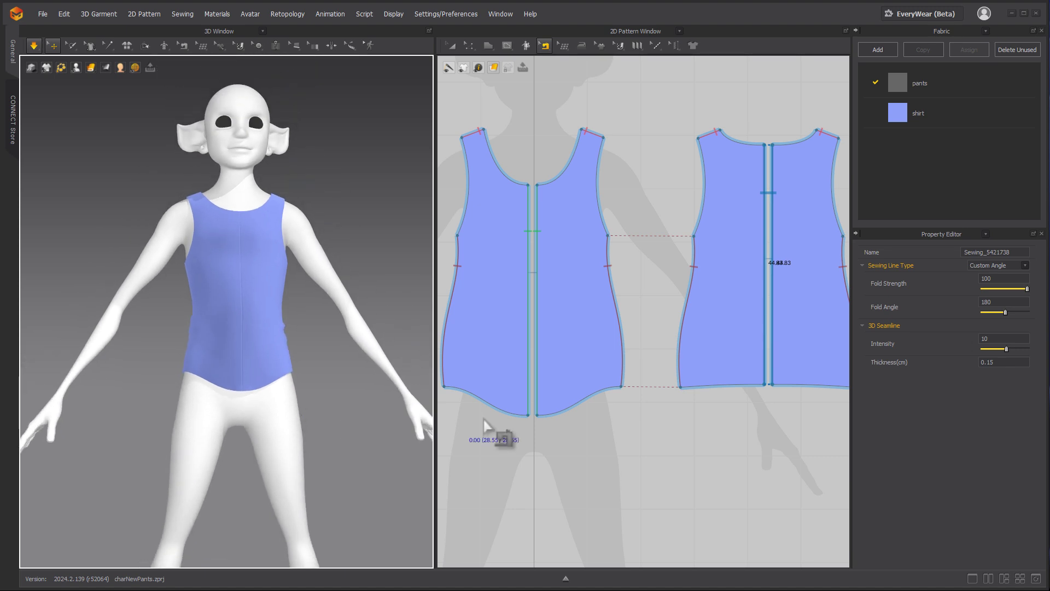
{"action": "scroll", "coordinate": [644, 311], "scroll_direction": "down", "scroll_amount": 3}
{"action": "right_click_drag", "start_coordinate": [373, 327], "coordinate": [315, 330]}
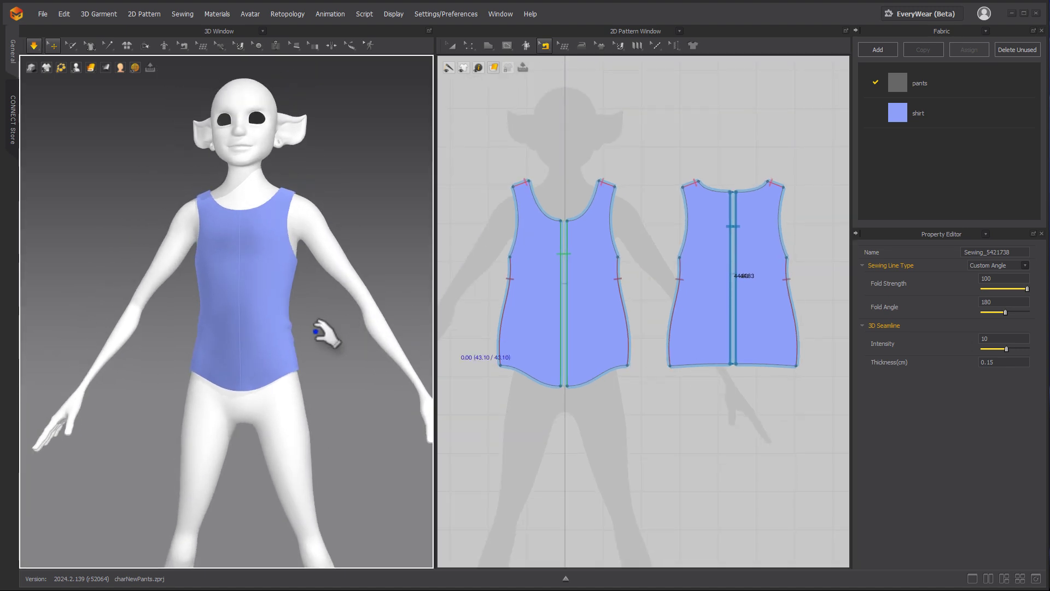
Select all front and back shirt pieces and set their simulation layer to 5
{"action": "left_click", "coordinate": [451, 46]}
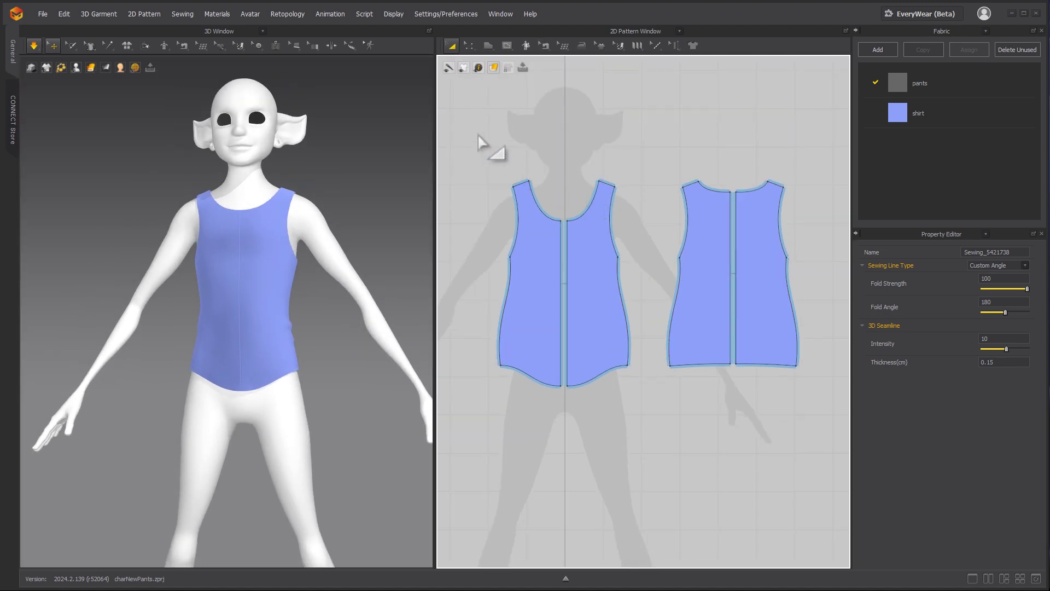
{"action": "left_click_drag", "start_coordinate": [477, 141], "coordinate": [798, 438]}
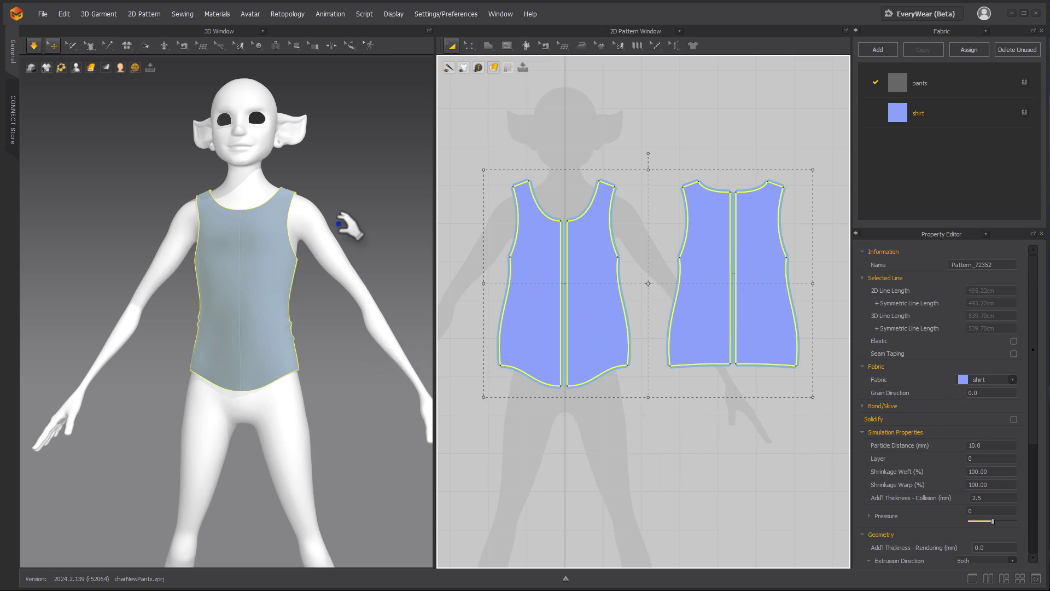
{"action": "left_click", "coordinate": [982, 459]}
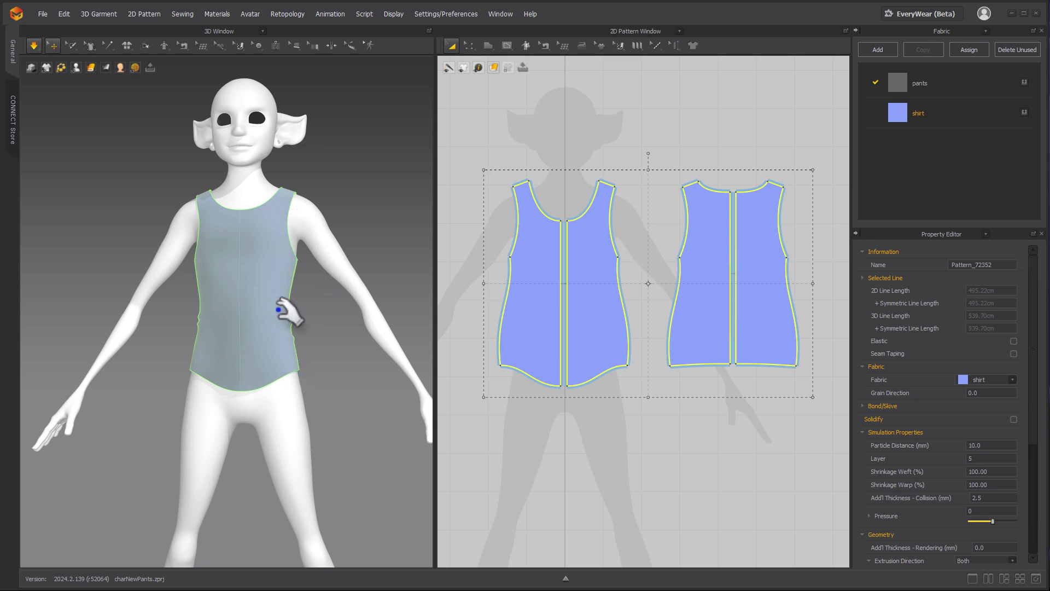
{"action": "right_click_drag", "start_coordinate": [307, 305], "coordinate": [312, 344]}
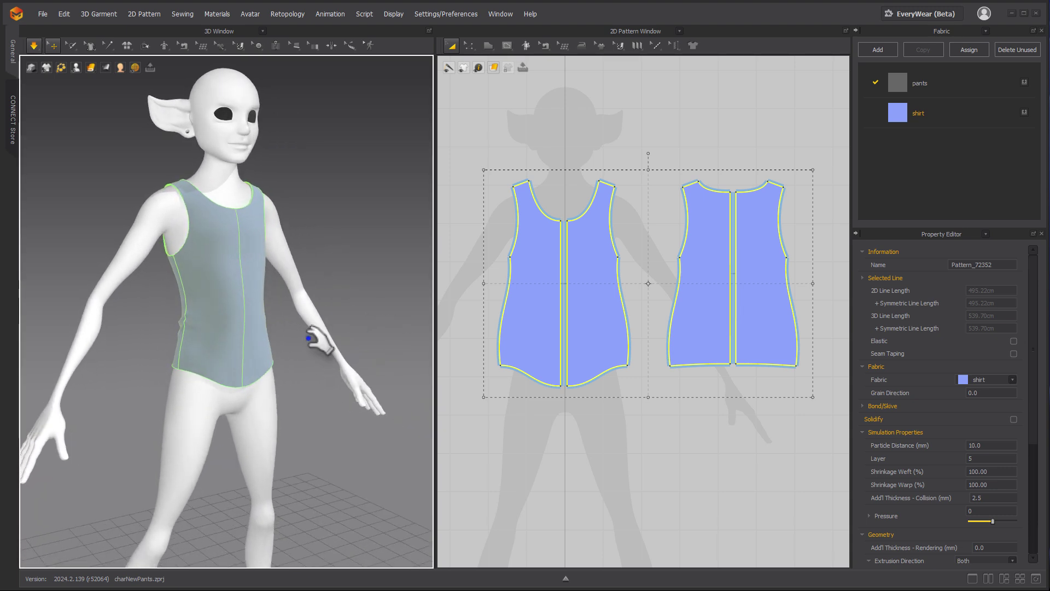
Select all the pants patterns in the 2D layout and move them up directly beneath the shirt patterns
{"action": "scroll", "coordinate": [547, 295], "scroll_direction": "down", "scroll_amount": 5}
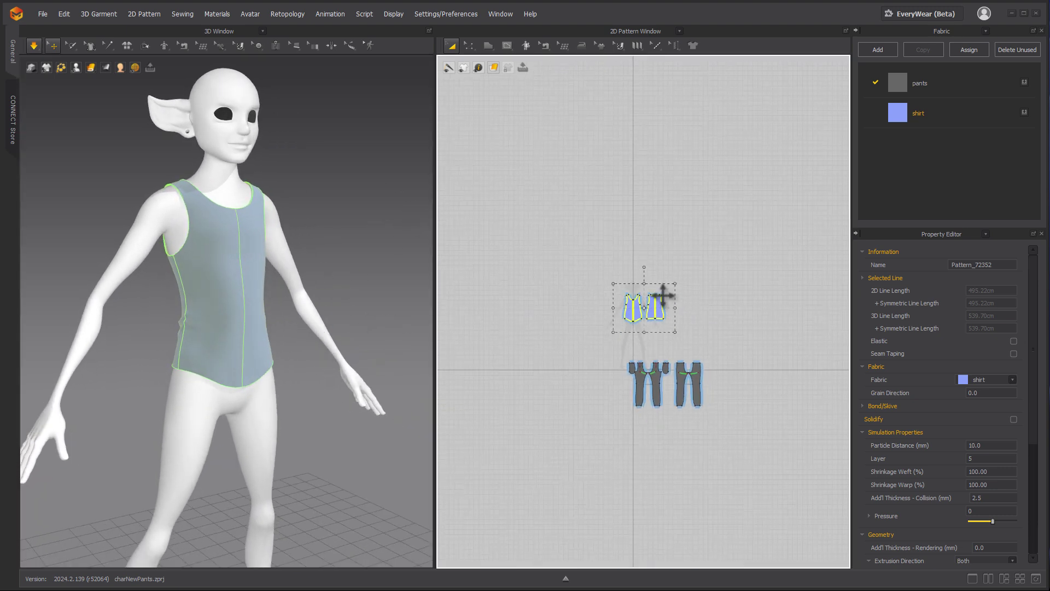
{"action": "scroll", "coordinate": [602, 317], "scroll_direction": "up", "scroll_amount": 5}
{"action": "left_click", "coordinate": [540, 301]}
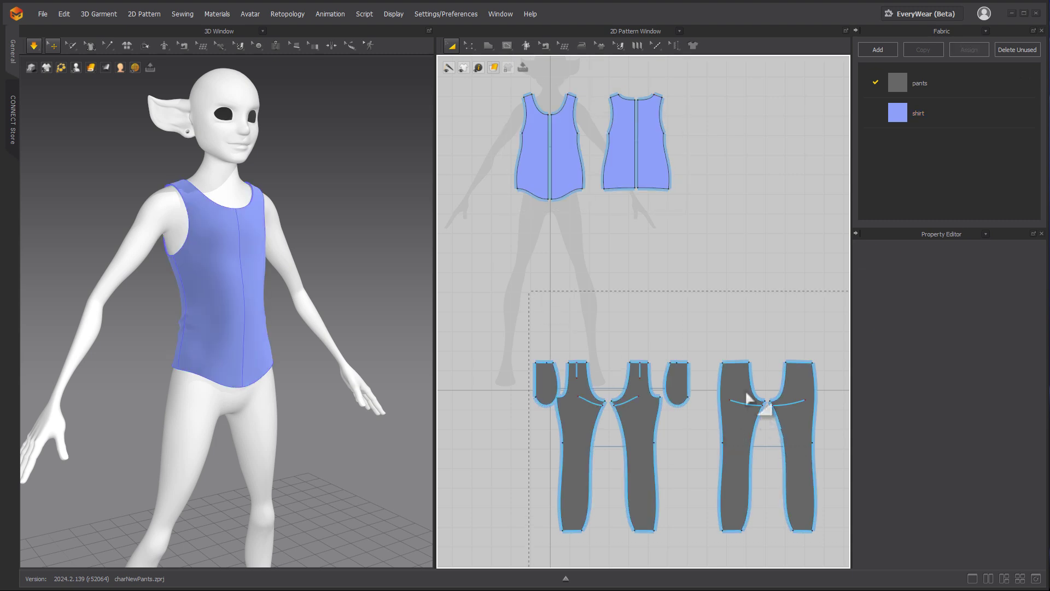
{"action": "left_click", "coordinate": [735, 381]}
{"action": "left_click_drag", "start_coordinate": [735, 381], "coordinate": [679, 232], "text": "ctrl"}
{"action": "scroll", "coordinate": [640, 290], "scroll_direction": "up", "scroll_amount": 4}
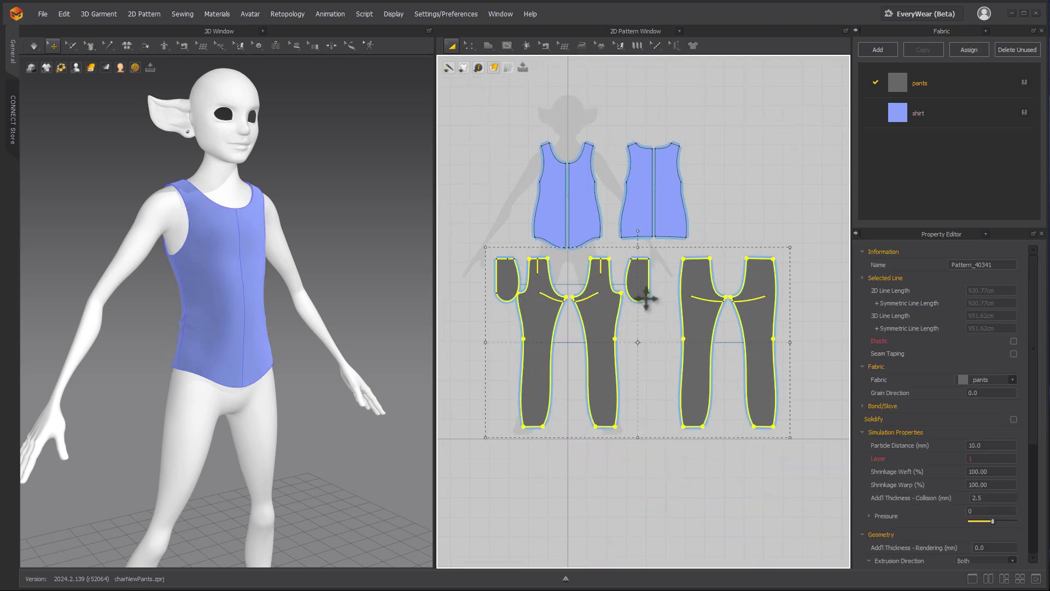
Show the hidden pants pieces on the avatar in 3D and activate them for simulation
{"action": "right_click", "coordinate": [573, 285]}
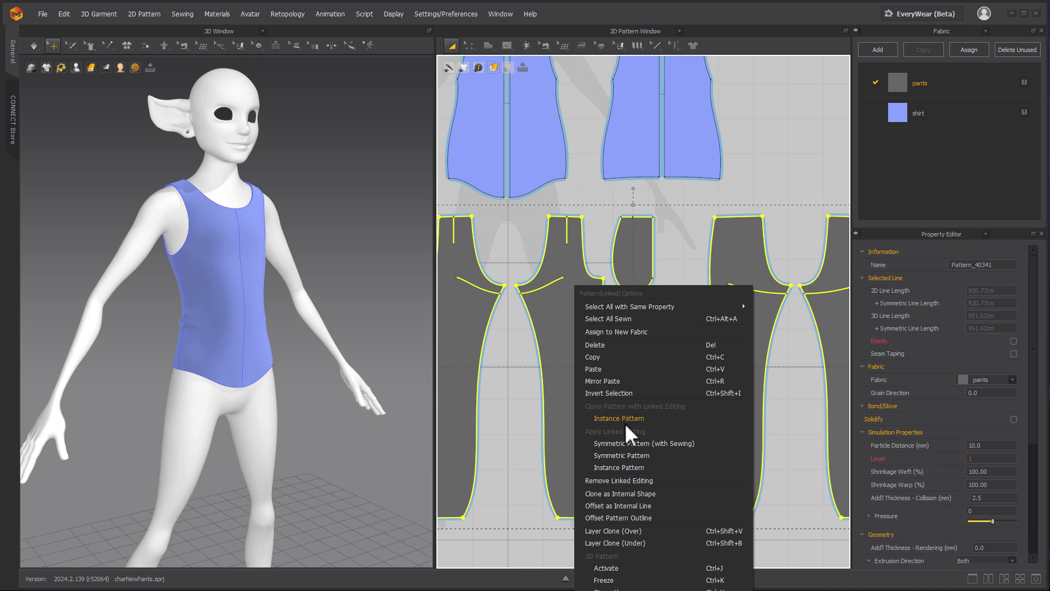
{"action": "left_click", "coordinate": [629, 590]}
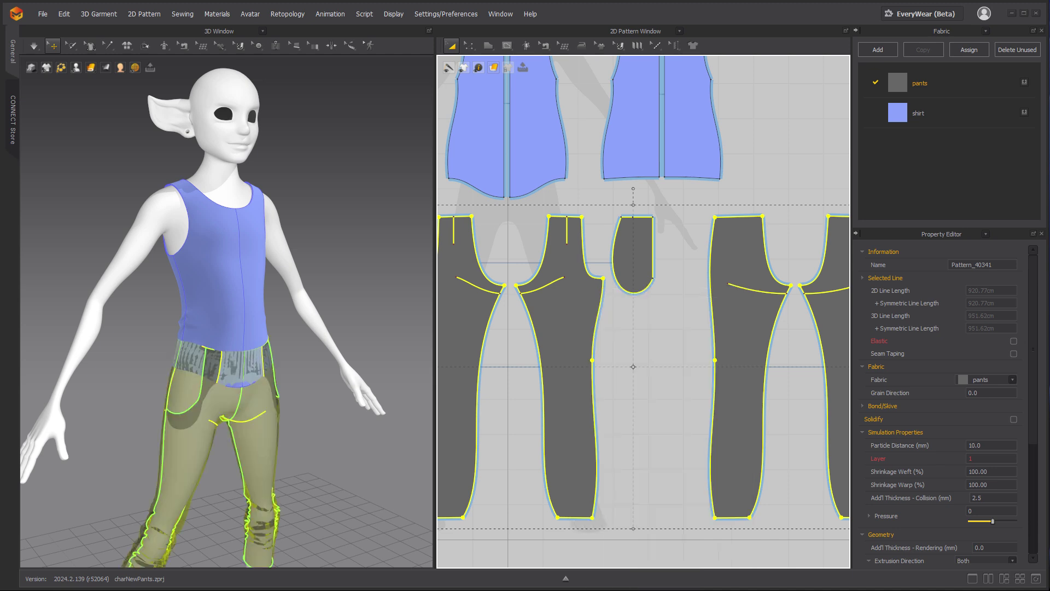
{"action": "middle_click_drag", "start_coordinate": [323, 478], "coordinate": [326, 444]}
{"action": "right_click", "coordinate": [278, 335]}
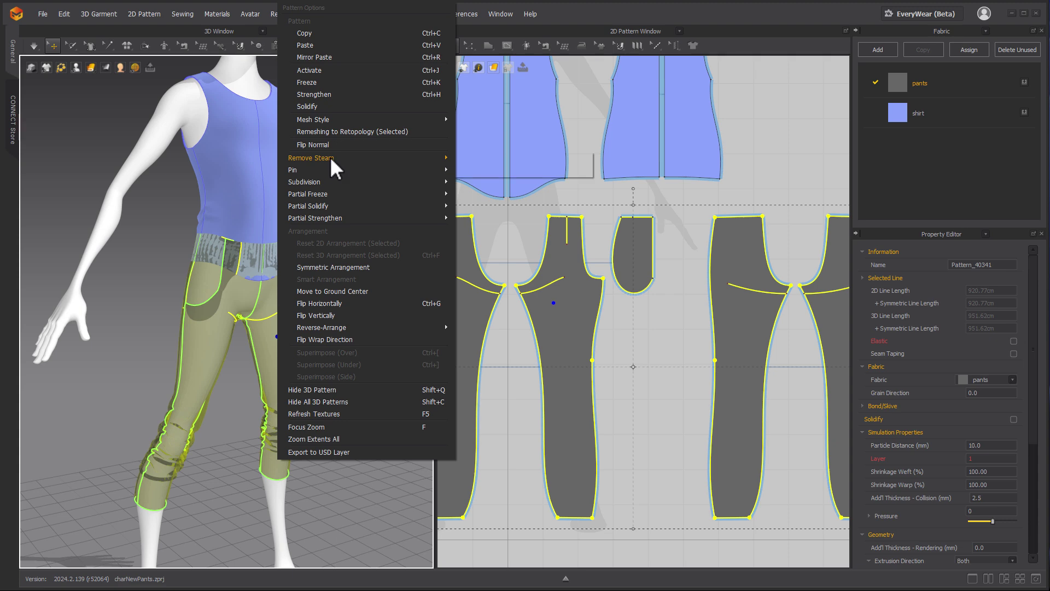
{"action": "left_click", "coordinate": [321, 70]}
Move both front shirt pieces slightly outward in 3D so their lower parts clear the pants' waist
{"action": "right_click_drag", "start_coordinate": [220, 333], "coordinate": [350, 350], "text": "alt"}
{"action": "left_click_drag", "start_coordinate": [274, 334], "coordinate": [380, 308], "text": "alt"}
{"action": "middle_click_drag", "start_coordinate": [381, 306], "coordinate": [282, 307], "text": "alt"}
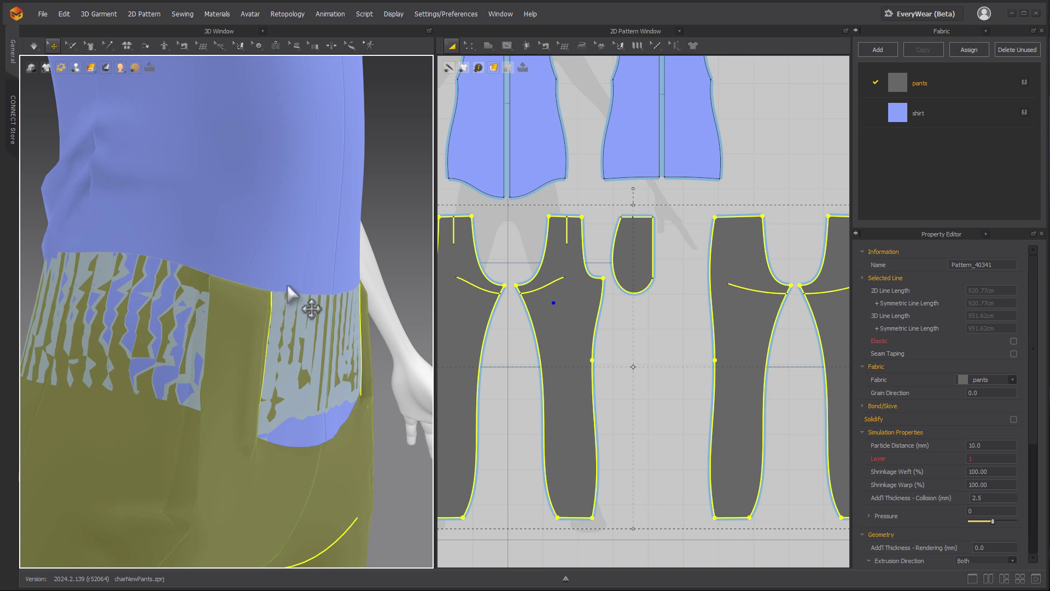
{"action": "scroll", "coordinate": [236, 312], "scroll_direction": "down", "scroll_amount": 2}
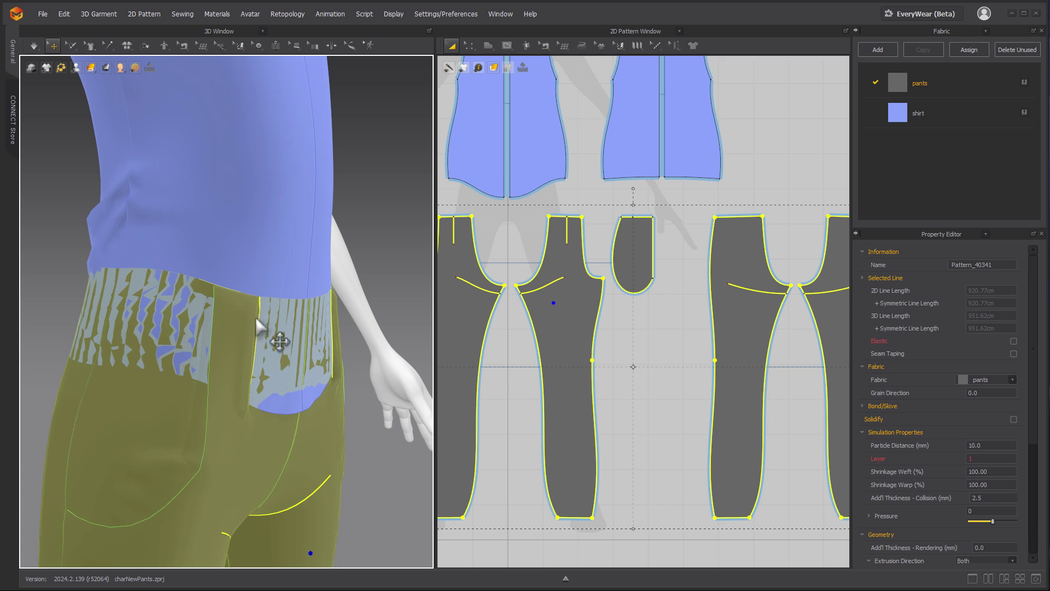
{"action": "right_click_drag", "start_coordinate": [255, 317], "coordinate": [320, 324]}
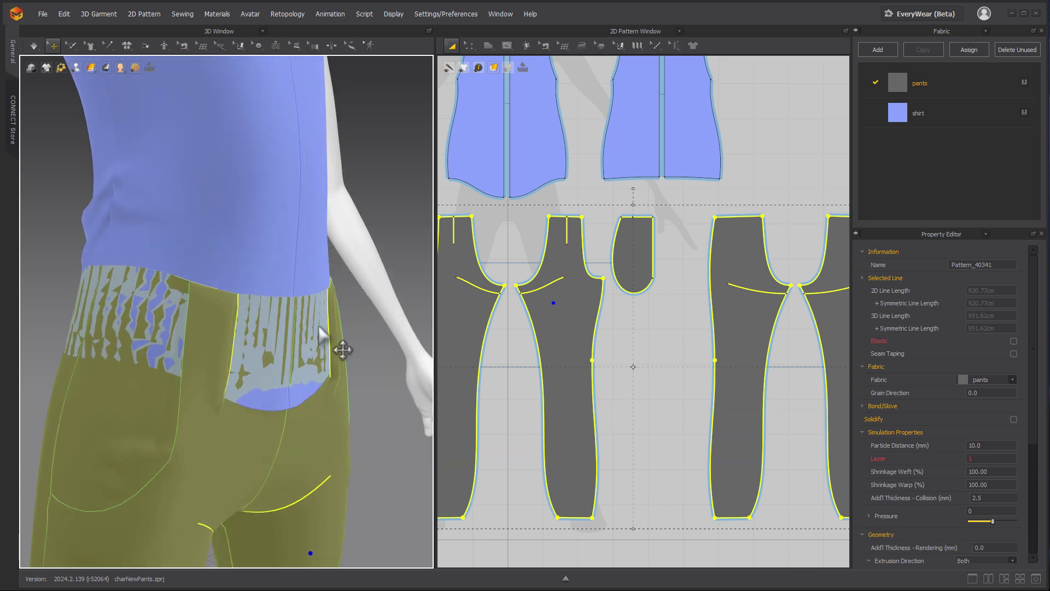
{"action": "left_click", "coordinate": [287, 314]}
{"action": "right_click_drag", "start_coordinate": [340, 274], "coordinate": [300, 356]}
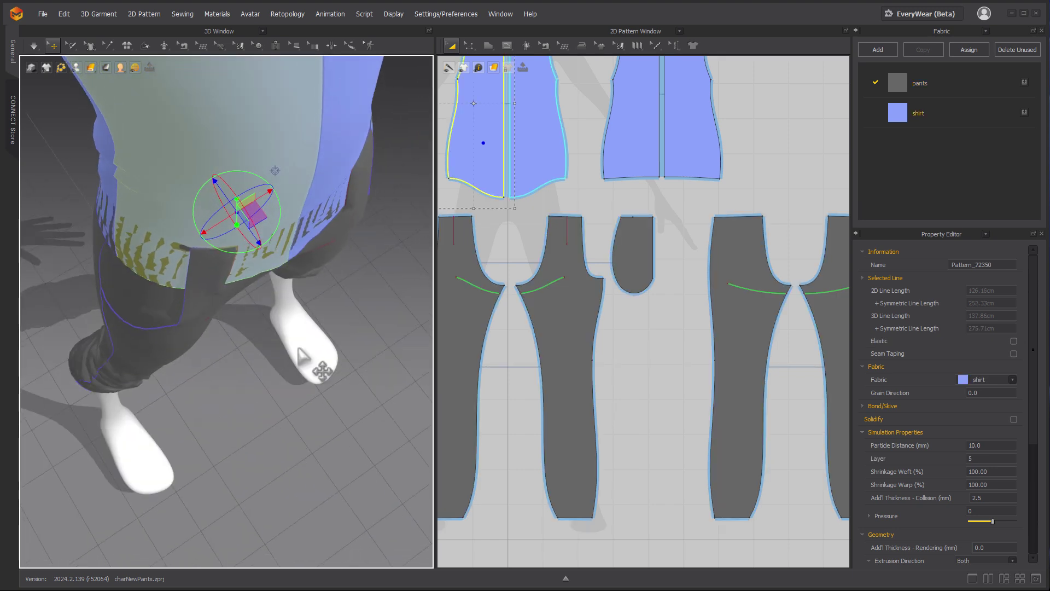
{"action": "left_click_drag", "start_coordinate": [263, 219], "coordinate": [263, 224]}
{"action": "right_click_drag", "start_coordinate": [344, 253], "coordinate": [205, 239]}
{"action": "left_click", "coordinate": [205, 222]}
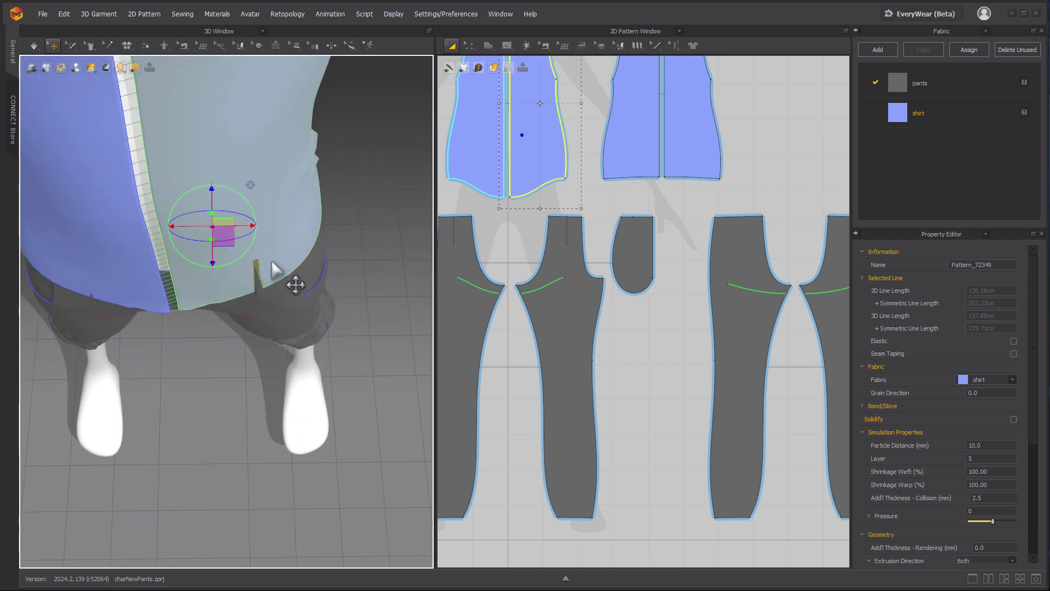
Pull both back shirt pieces slightly outward in 3D to clear the back of the pants
{"action": "right_click_drag", "start_coordinate": [228, 241], "coordinate": [217, 269]}
{"action": "left_click", "coordinate": [195, 284]}
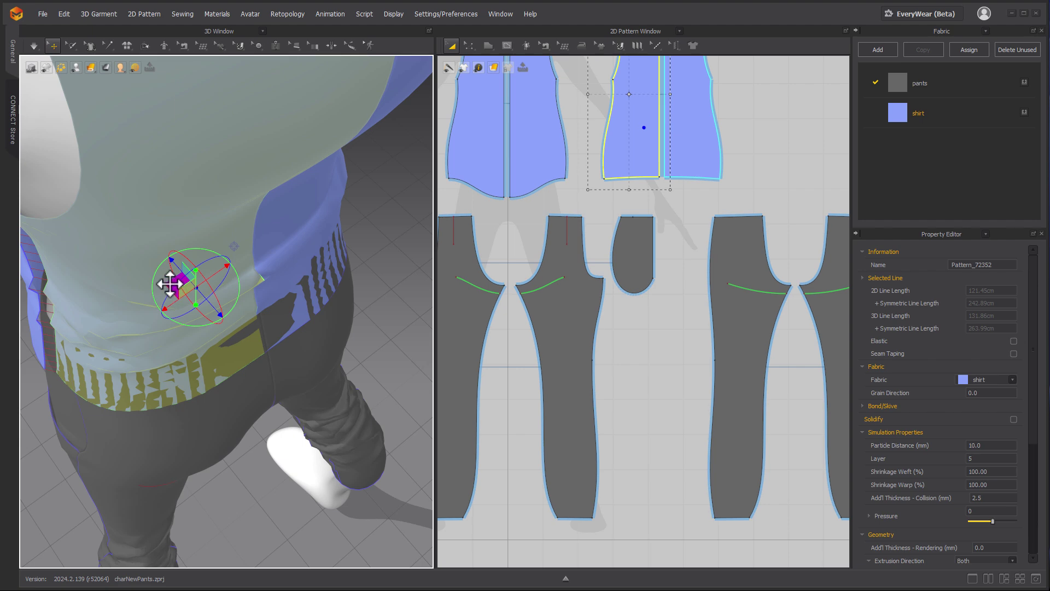
{"action": "left_click_drag", "start_coordinate": [170, 284], "coordinate": [171, 298]}
{"action": "right_click_drag", "start_coordinate": [386, 344], "coordinate": [232, 264]}
{"action": "left_click", "coordinate": [239, 287]}
{"action": "left_click_drag", "start_coordinate": [232, 264], "coordinate": [241, 274]}
{"action": "right_click_drag", "start_coordinate": [241, 274], "coordinate": [303, 284]}
{"action": "scroll", "coordinate": [173, 196], "scroll_direction": "down", "scroll_amount": 5}
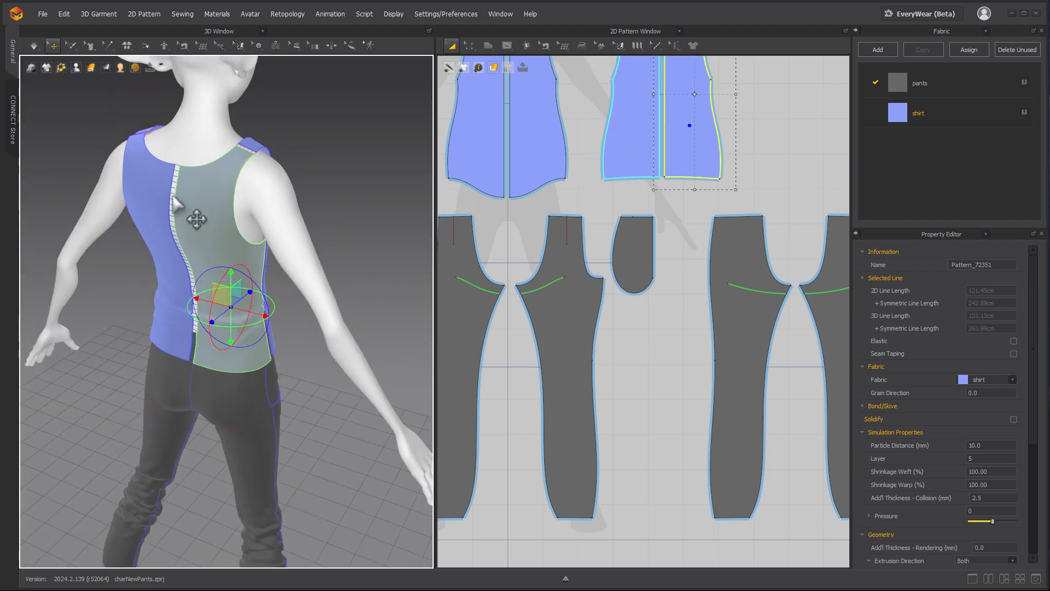
Simulate the shirt layered over the pants and check the drape from the front and at the lower back
{"action": "left_click", "coordinate": [34, 44]}
{"action": "left_click", "coordinate": [88, 75]}
{"action": "right_click_drag", "start_coordinate": [347, 147], "coordinate": [279, 232]}
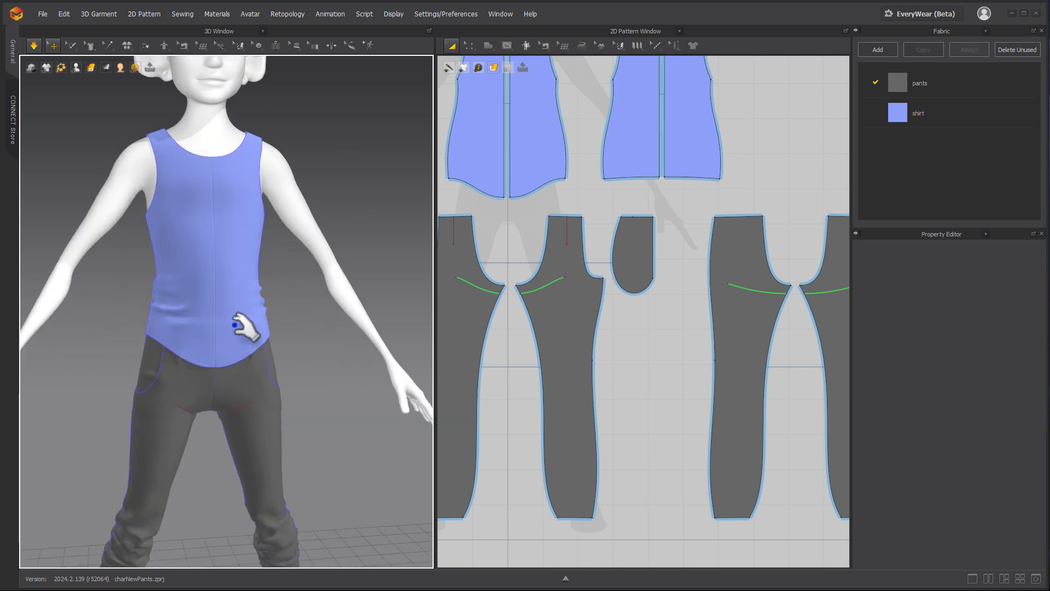
{"action": "right_click_drag", "start_coordinate": [135, 336], "coordinate": [353, 333]}
{"action": "right_click_drag", "start_coordinate": [245, 325], "coordinate": [186, 148]}
{"action": "scroll", "coordinate": [215, 290], "scroll_direction": "up", "scroll_amount": 10}
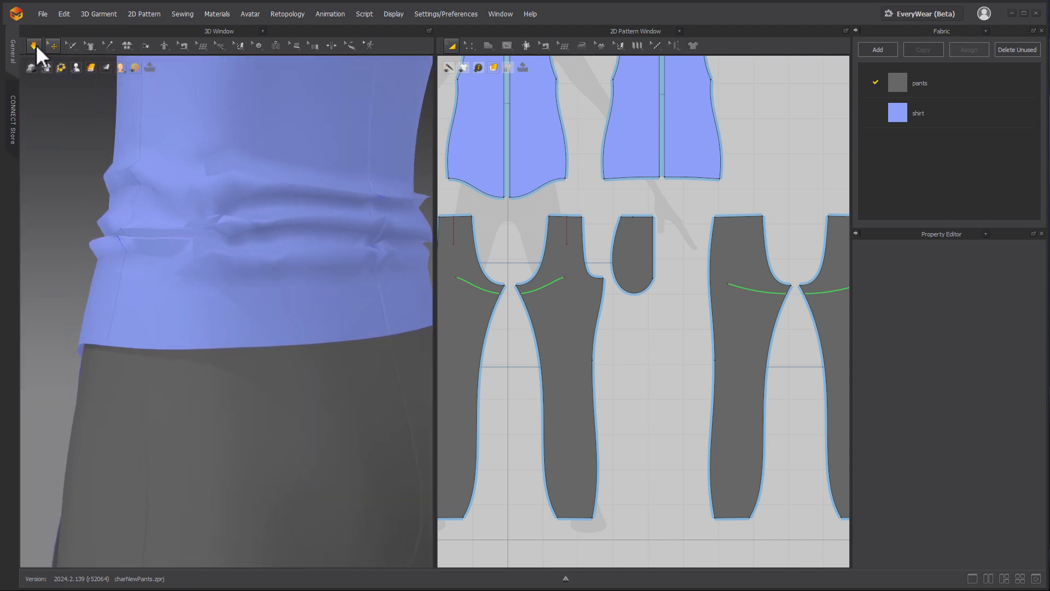
Examine the layered shirt and pants from the front, side and back, focusing on the waist folds and crotch creases
{"action": "scroll", "coordinate": [201, 259], "scroll_direction": "down", "scroll_amount": 8}
{"action": "right_click_drag", "start_coordinate": [195, 281], "coordinate": [325, 286]}
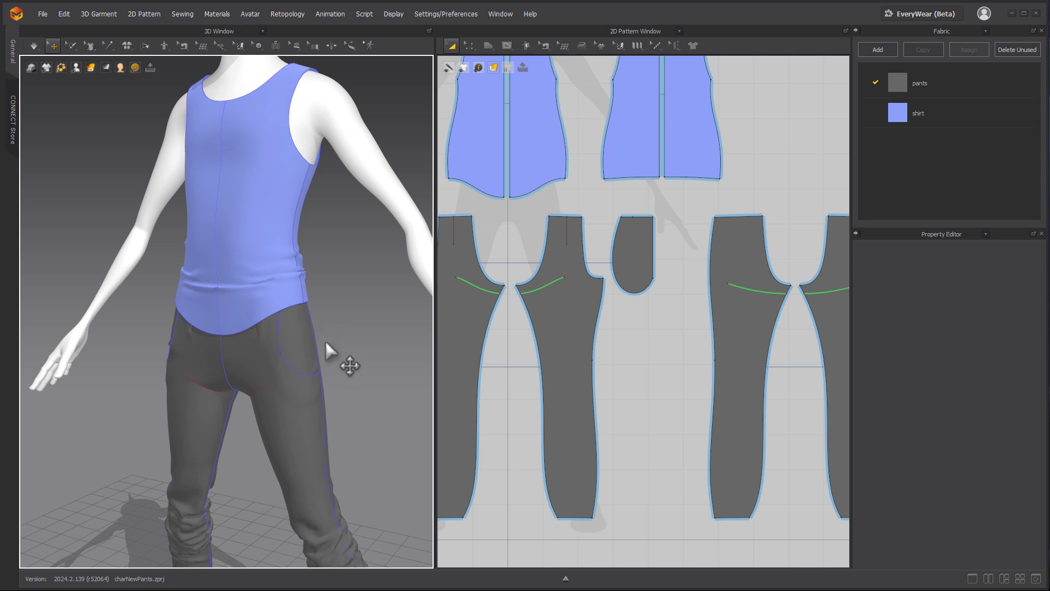
{"action": "right_click_drag", "start_coordinate": [286, 370], "coordinate": [205, 339]}
{"action": "scroll", "coordinate": [194, 336], "scroll_direction": "up", "scroll_amount": 6}
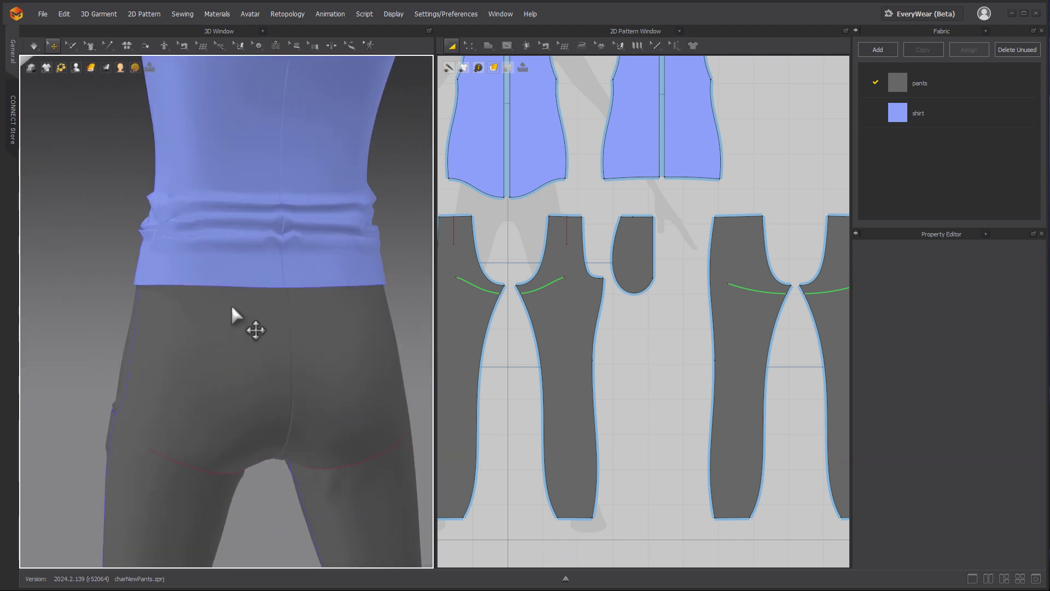
{"action": "scroll", "coordinate": [240, 295], "scroll_direction": "down", "scroll_amount": 1}
{"action": "scroll", "coordinate": [306, 336], "scroll_direction": "down", "scroll_amount": 5}
{"action": "right_click_drag", "start_coordinate": [263, 325], "coordinate": [370, 342]}
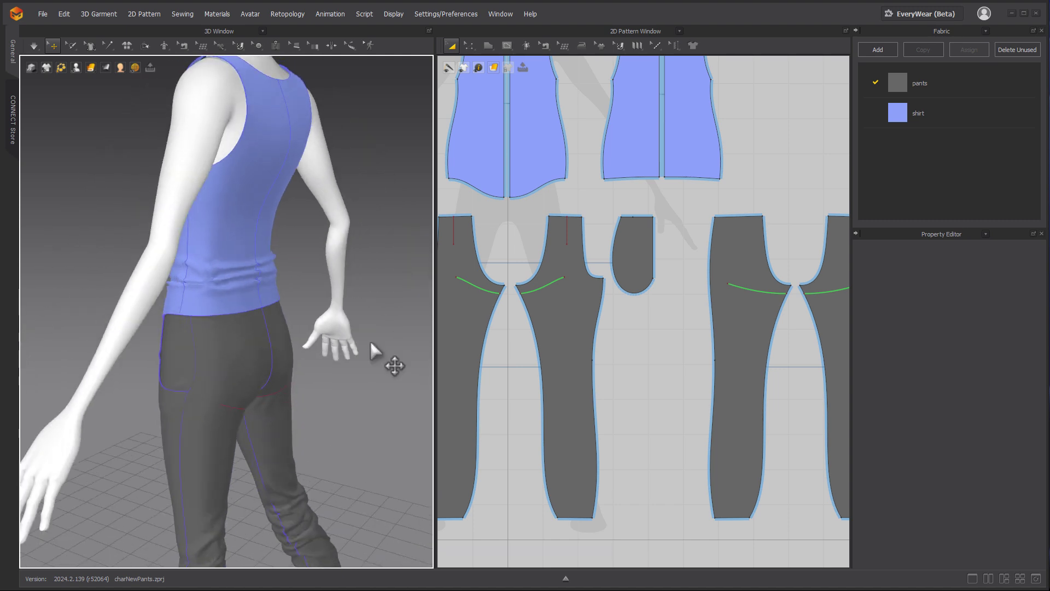
{"action": "scroll", "coordinate": [370, 340], "scroll_direction": "down", "scroll_amount": 5}
{"action": "right_click_drag", "start_coordinate": [277, 323], "coordinate": [396, 321]}
{"action": "scroll", "coordinate": [301, 347], "scroll_direction": "up", "scroll_amount": 6}
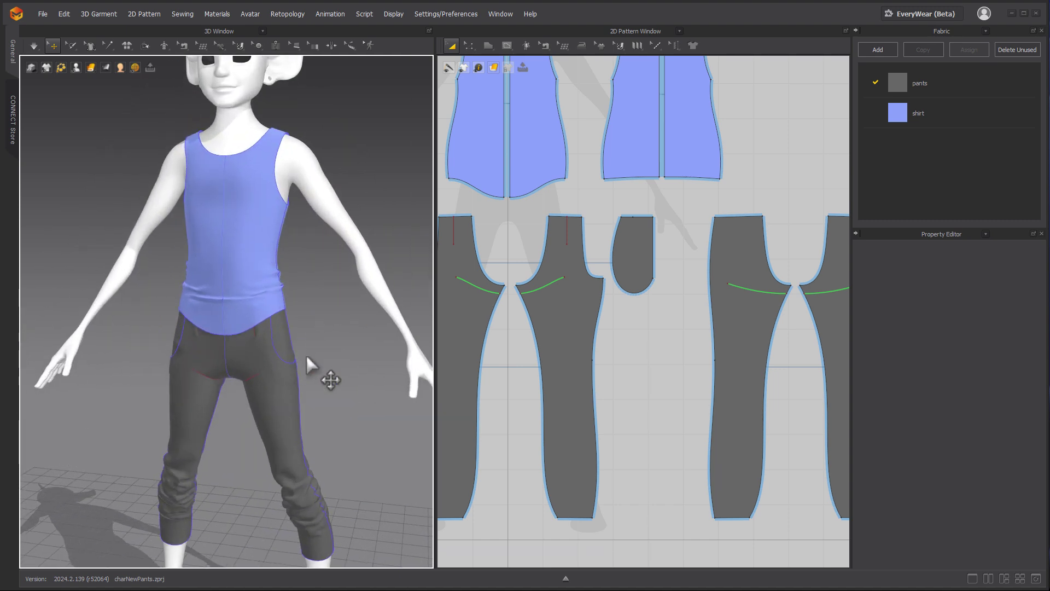
{"action": "right_click_drag", "start_coordinate": [328, 363], "coordinate": [389, 355]}
{"action": "left_click_drag", "start_coordinate": [335, 351], "coordinate": [313, 354], "text": "alt"}
{"action": "right_click_drag", "start_coordinate": [230, 354], "coordinate": [304, 377], "text": "alt"}
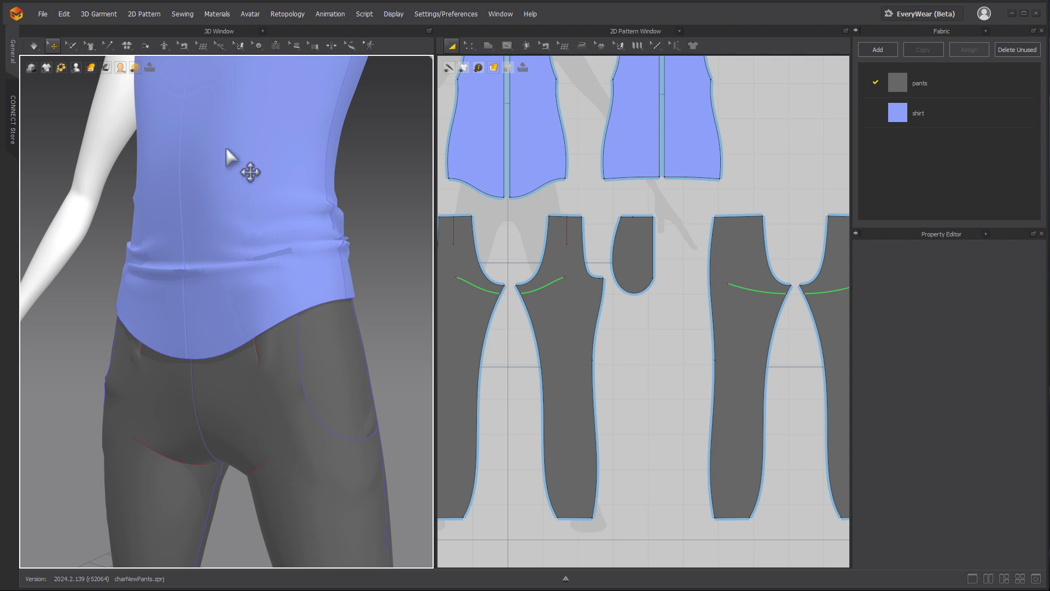
{"action": "right_click_drag", "start_coordinate": [226, 166], "coordinate": [258, 389]}
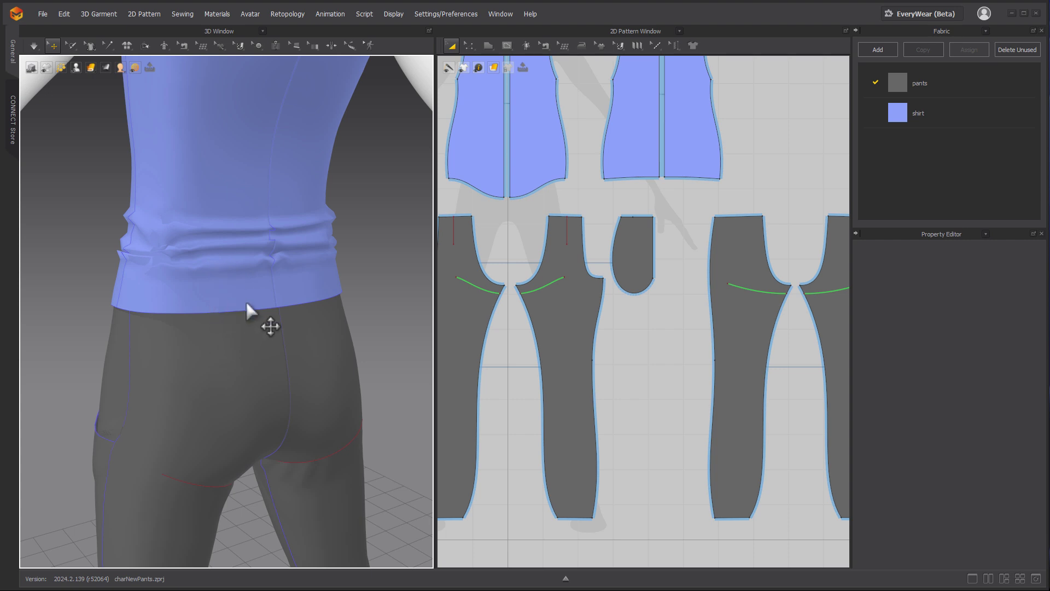
{"action": "right_click_drag", "start_coordinate": [249, 305], "coordinate": [354, 352]}
{"action": "right_click_drag", "start_coordinate": [328, 342], "coordinate": [372, 323]}
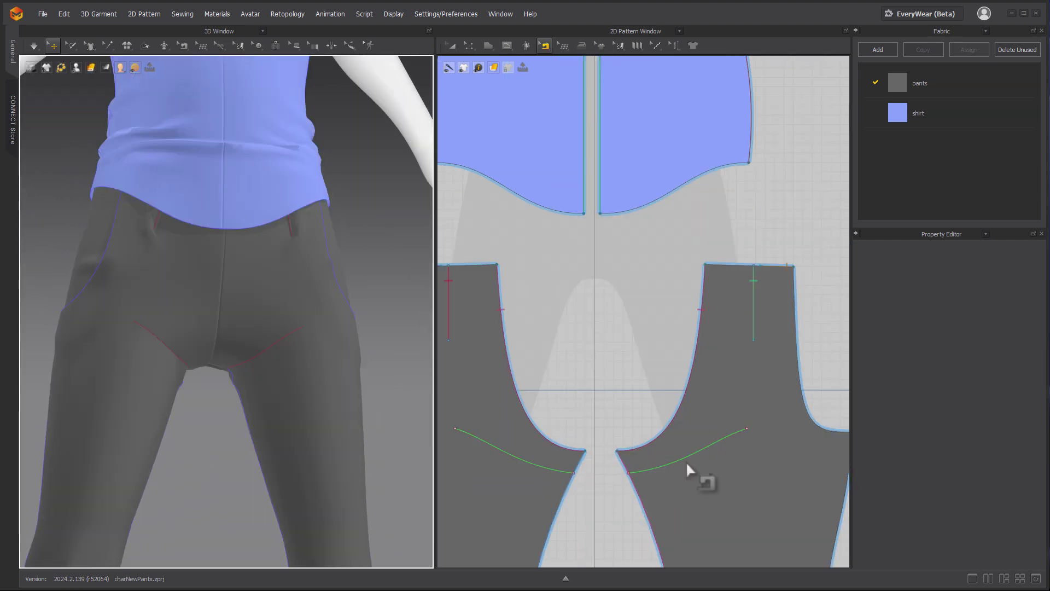
Set the fold strength of the curved internal lines on the front pants pieces to 100
{"action": "left_click", "coordinate": [469, 46]}
{"action": "left_click", "coordinate": [695, 454]}
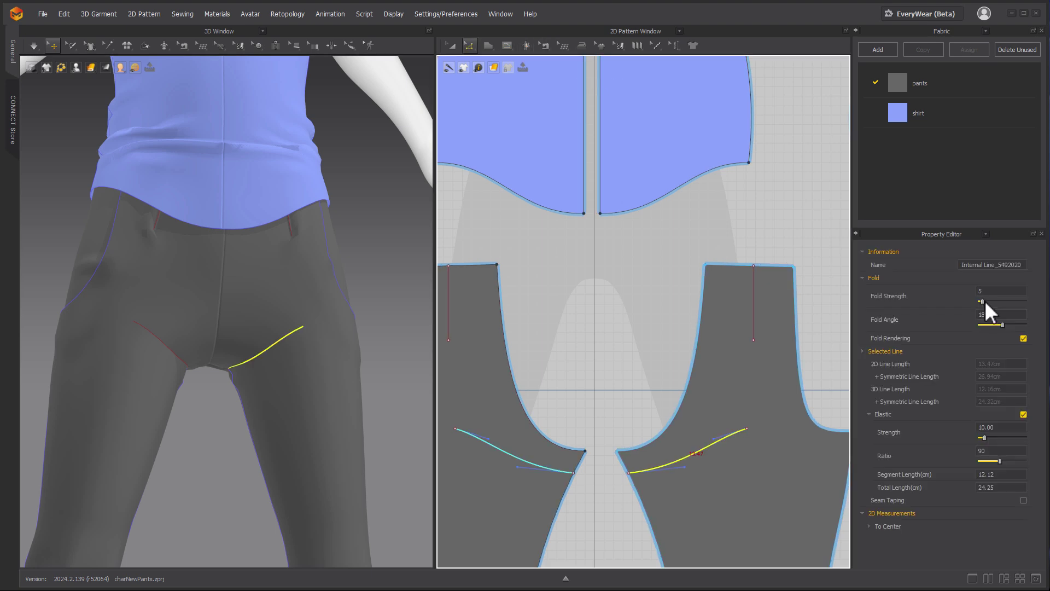
{"action": "left_click_drag", "start_coordinate": [982, 301], "coordinate": [1027, 301]}
{"action": "right_click_drag", "start_coordinate": [618, 367], "coordinate": [607, 319]}
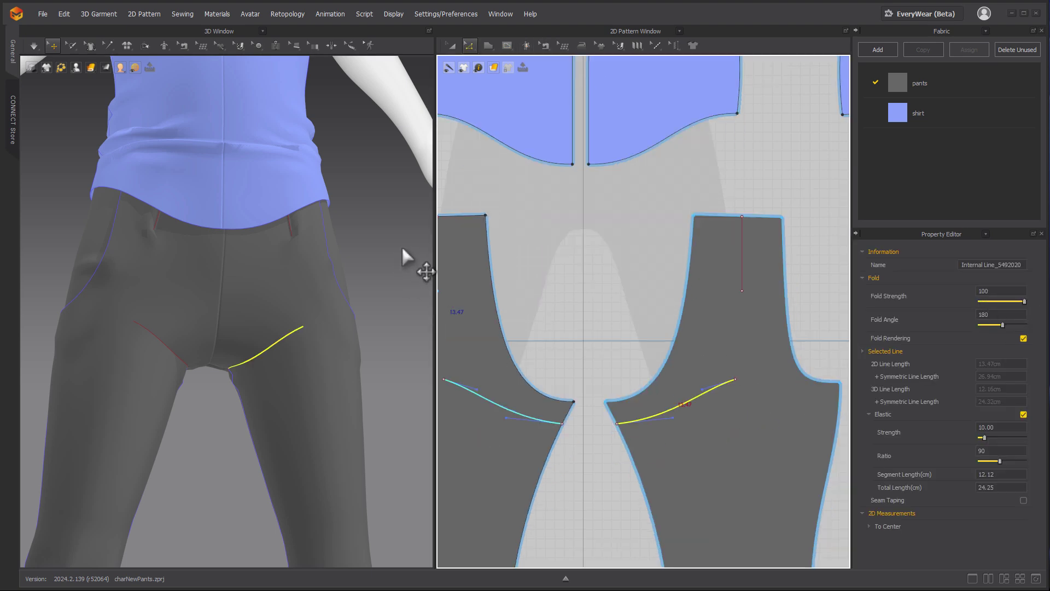
Set the fold strength of the curved internal lines on the back pants pieces to 100
{"action": "right_click_drag", "start_coordinate": [402, 246], "coordinate": [289, 363]}
{"action": "left_click", "coordinate": [300, 359]}
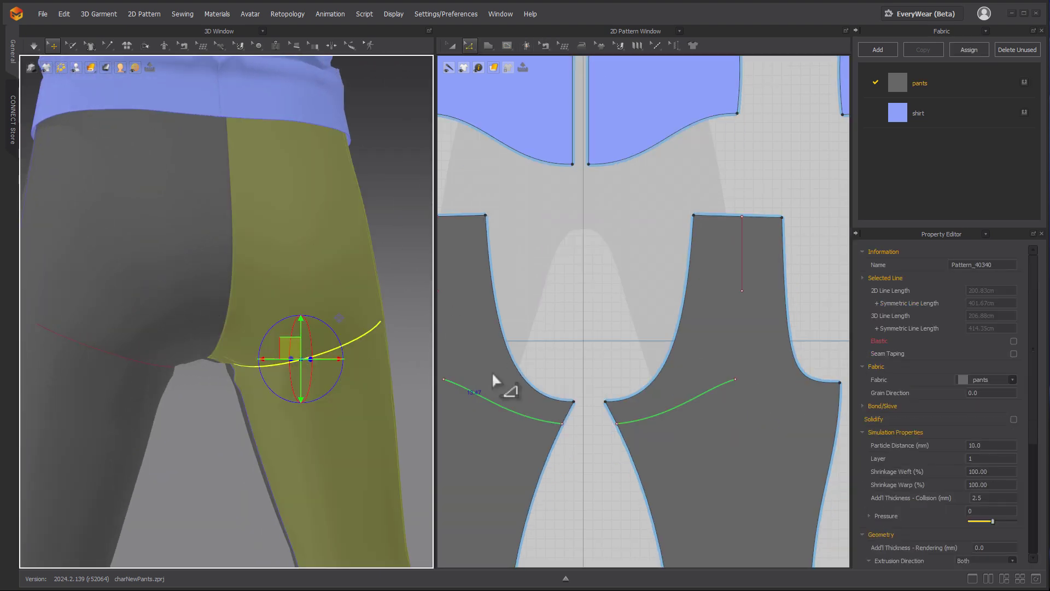
{"action": "left_click", "coordinate": [526, 415]}
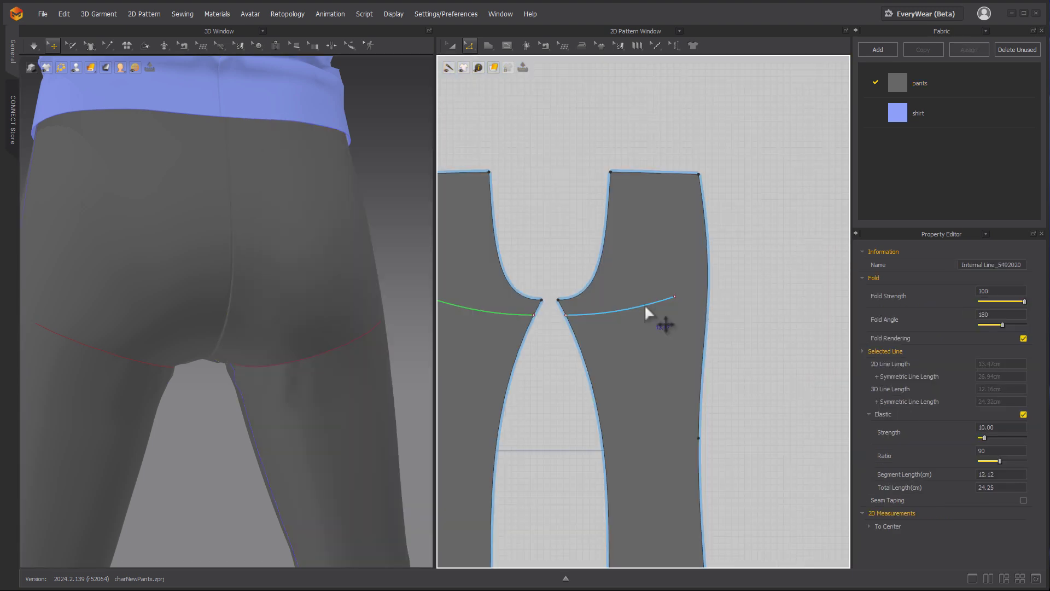
{"action": "left_click", "coordinate": [646, 303]}
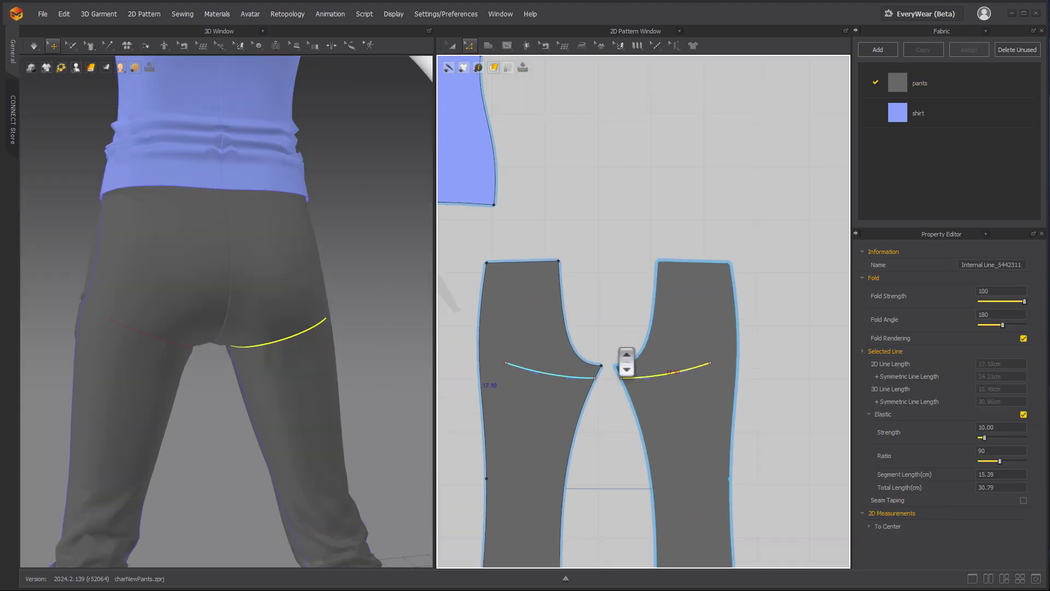
Raise the fold strength of the pants' center back and center front seams to the maximum
{"action": "left_click", "coordinate": [564, 322]}
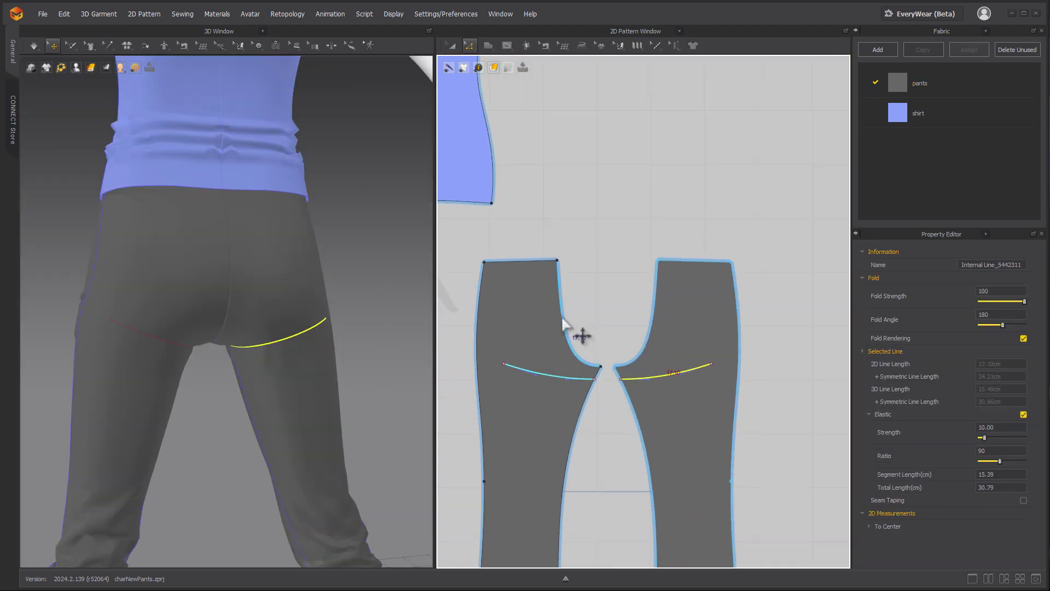
{"action": "right_click_drag", "start_coordinate": [293, 301], "coordinate": [280, 264]}
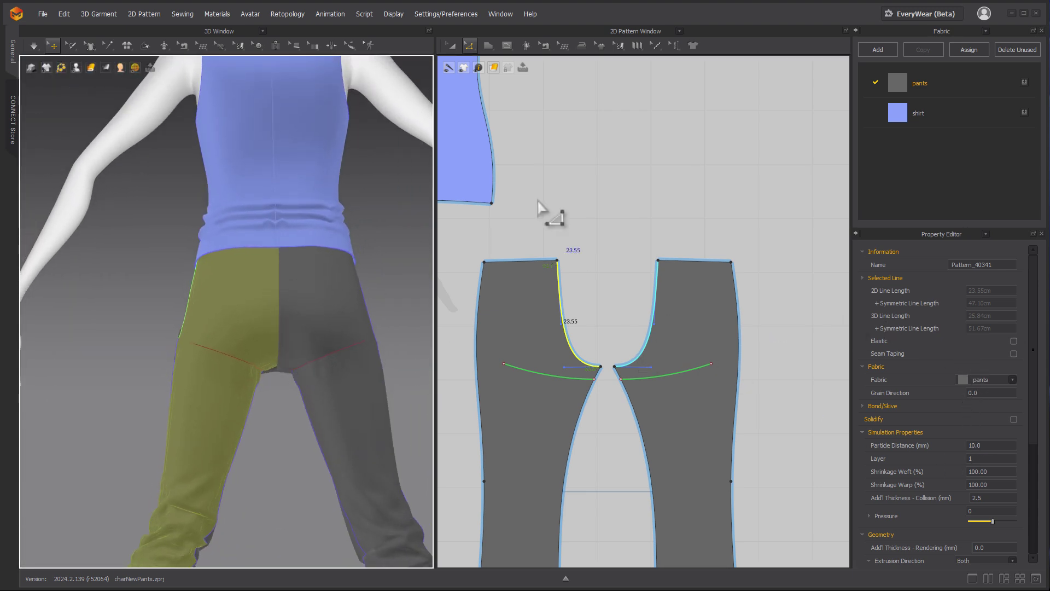
{"action": "left_click", "coordinate": [544, 46]}
{"action": "left_click", "coordinate": [569, 68]}
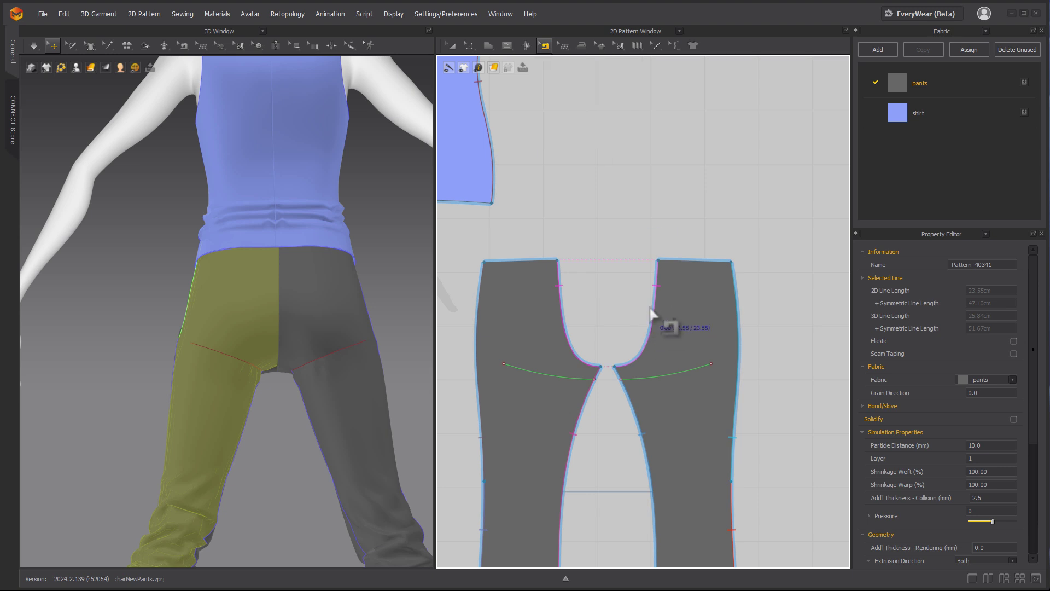
{"action": "left_click", "coordinate": [657, 311]}
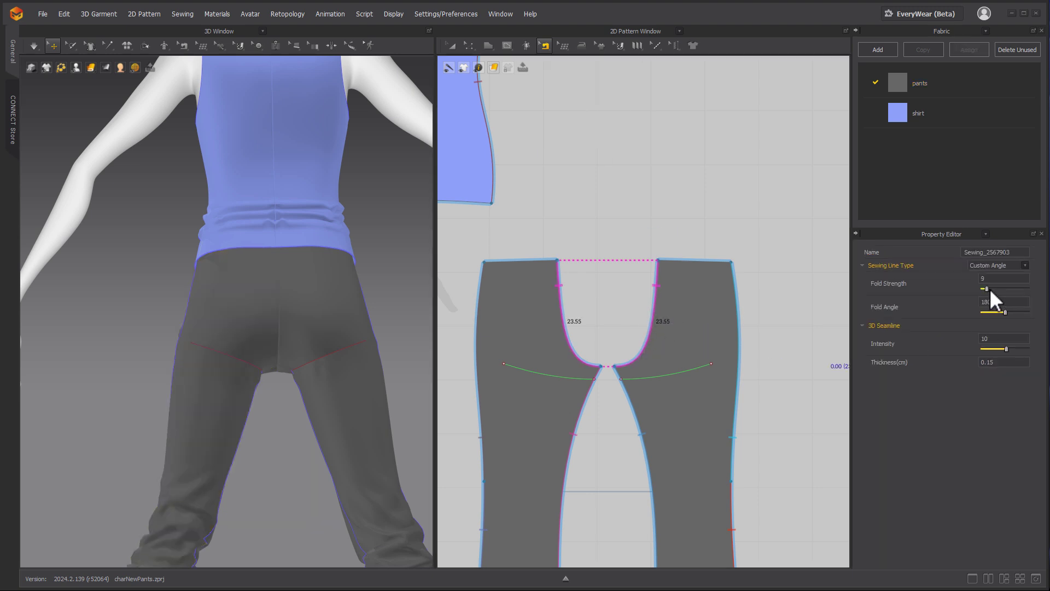
{"action": "left_click_drag", "start_coordinate": [985, 289], "coordinate": [1043, 301]}
{"action": "right_click_drag", "start_coordinate": [214, 306], "coordinate": [260, 304]}
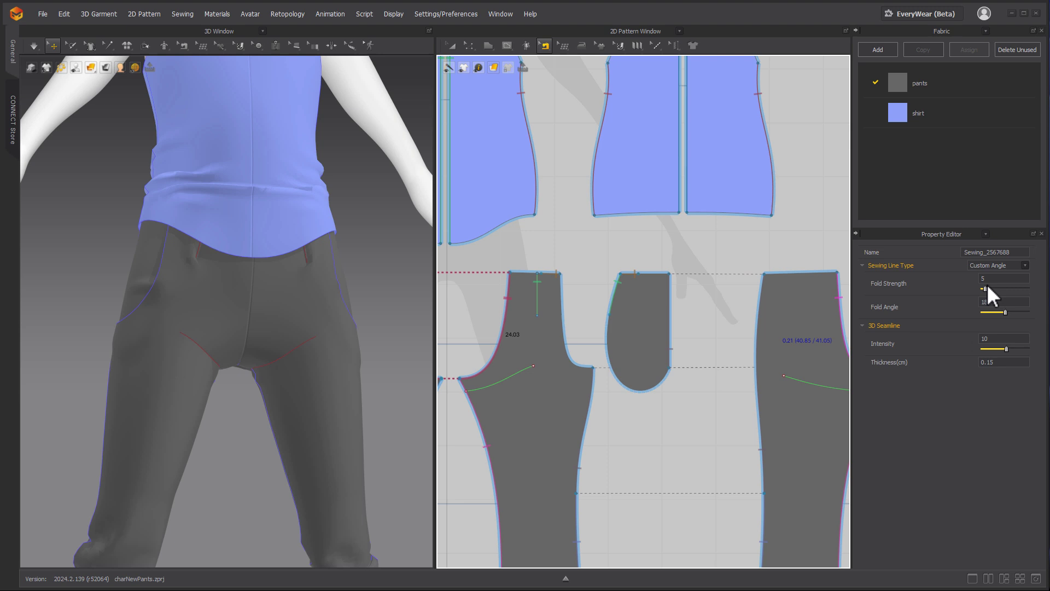
{"action": "left_click_drag", "start_coordinate": [986, 288], "coordinate": [1034, 285]}
{"action": "left_click", "coordinate": [393, 273]}
Simulate the outfit with the adjusted pants folds and inspect the seat and lower back up close
{"action": "scroll", "coordinate": [394, 274], "scroll_direction": "down", "scroll_amount": 5}
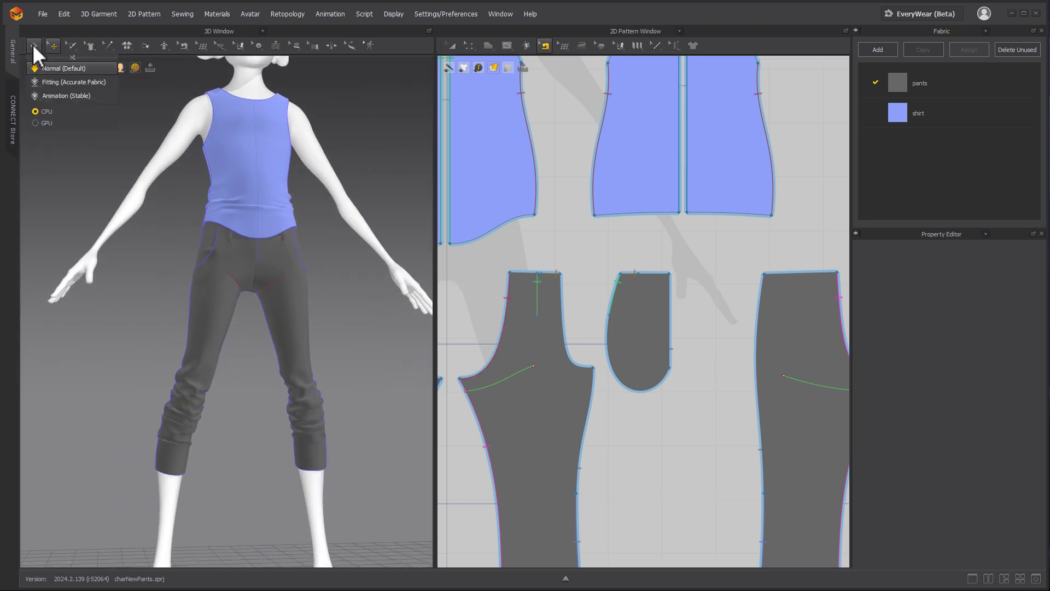
{"action": "left_click", "coordinate": [34, 46]}
{"action": "scroll", "coordinate": [310, 298], "scroll_direction": "up", "scroll_amount": 5}
{"action": "right_click_drag", "start_coordinate": [313, 299], "coordinate": [228, 302]}
{"action": "right_click_drag", "start_coordinate": [283, 262], "coordinate": [185, 265]}
{"action": "scroll", "coordinate": [185, 264], "scroll_direction": "up", "scroll_amount": 2}
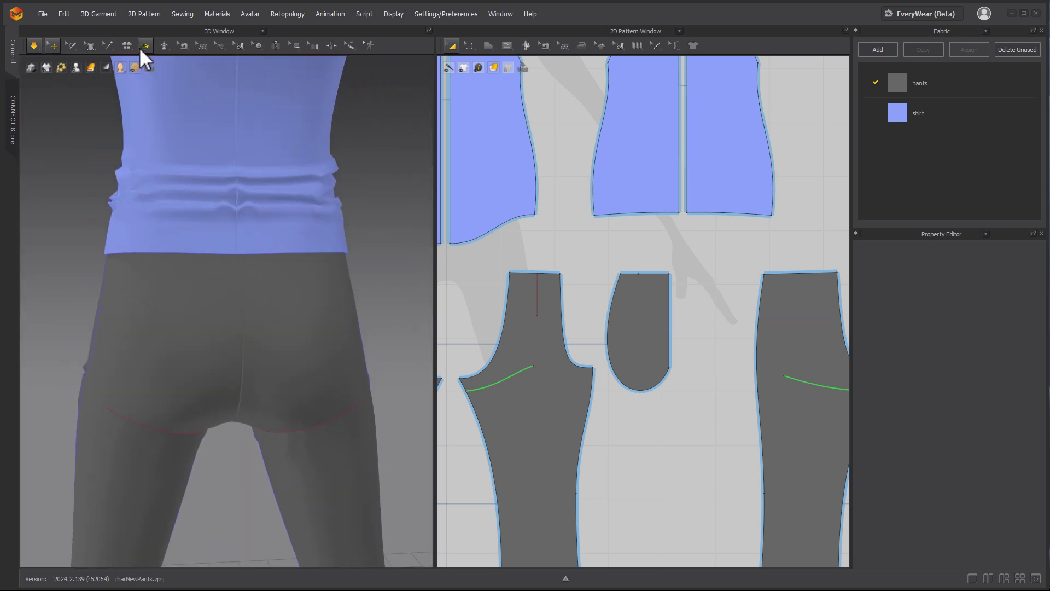
Tack the lower edge of the shirt to the pants' waist at two points on the back and on both sides
{"action": "left_click", "coordinate": [107, 45]}
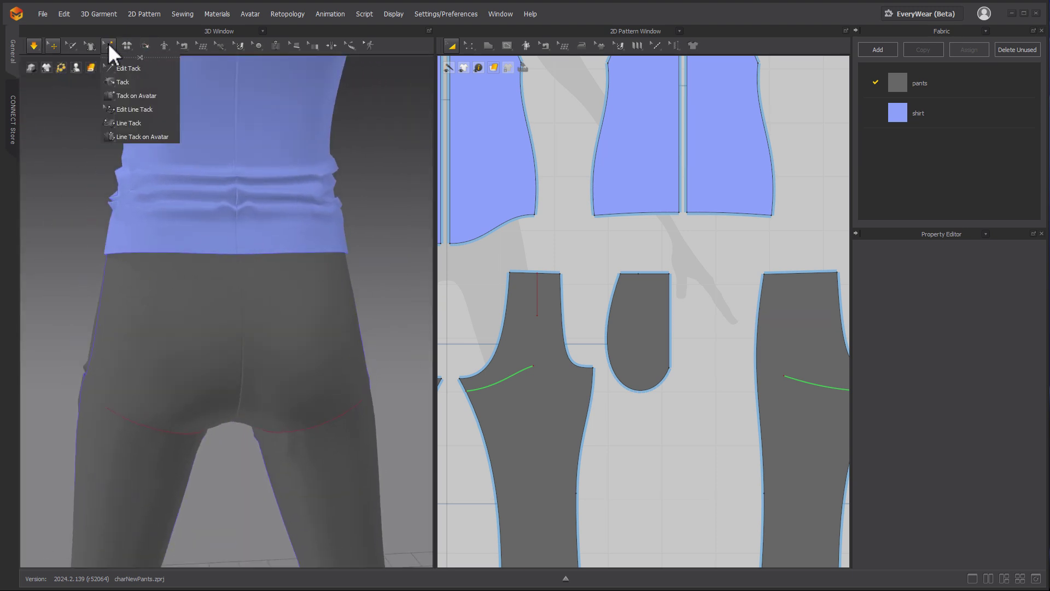
{"action": "left_click", "coordinate": [120, 80]}
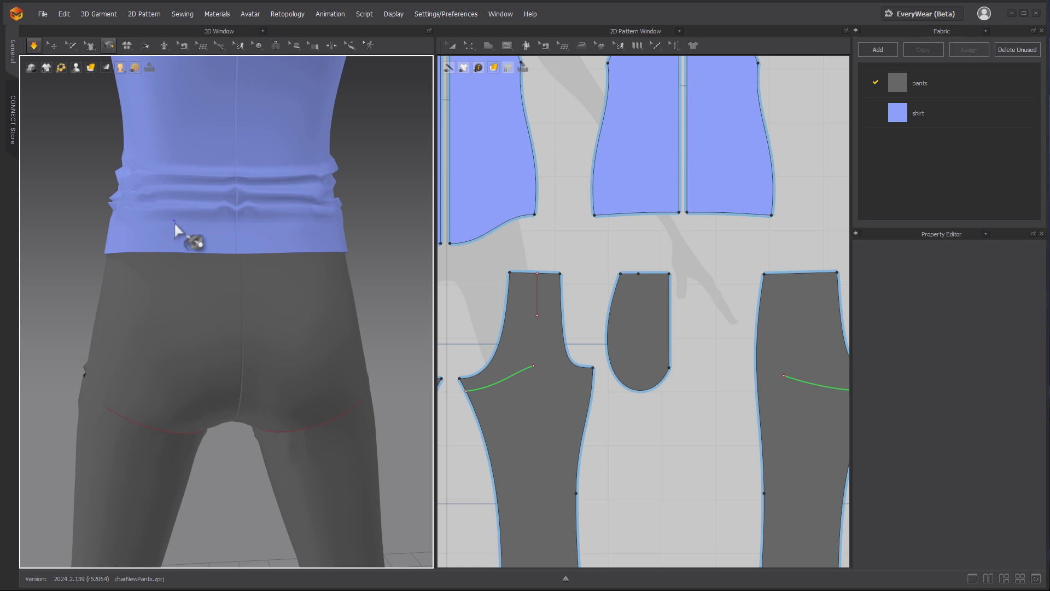
{"action": "left_click", "coordinate": [173, 263]}
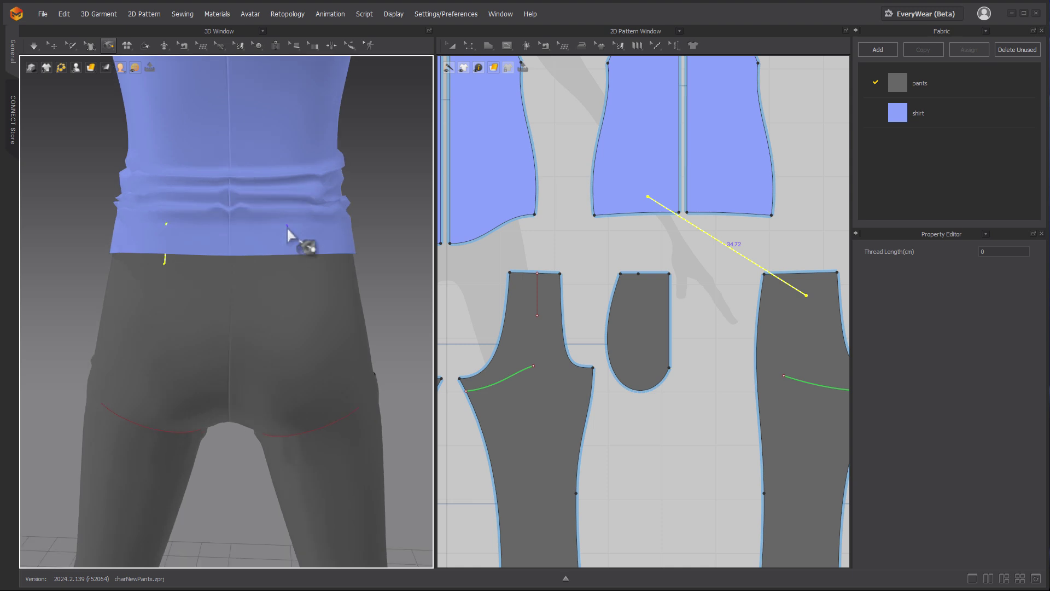
{"action": "left_click", "coordinate": [289, 268]}
{"action": "right_click_drag", "start_coordinate": [289, 268], "coordinate": [255, 228]}
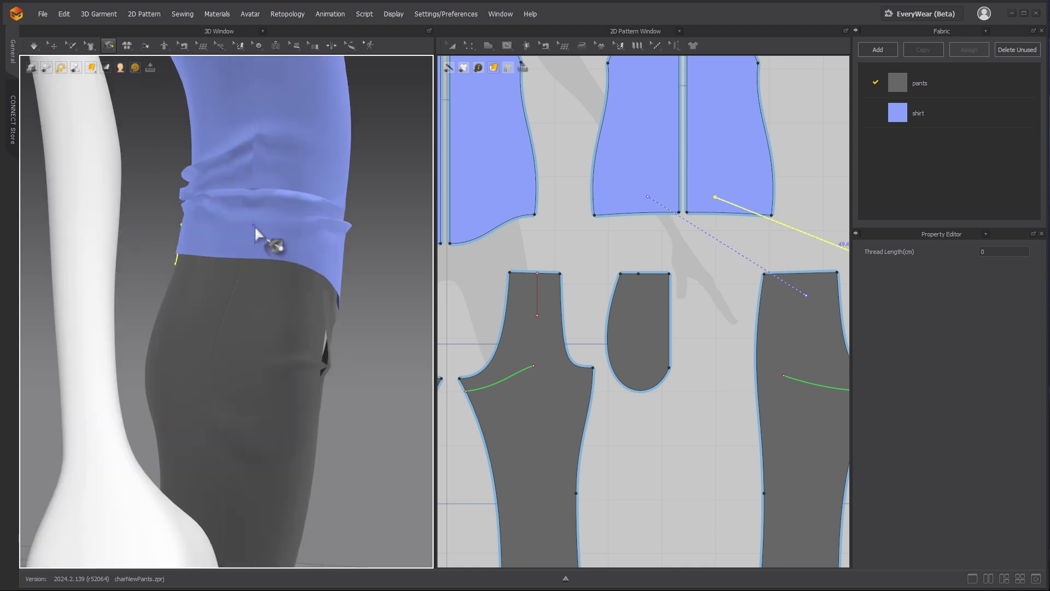
{"action": "left_click", "coordinate": [242, 267]}
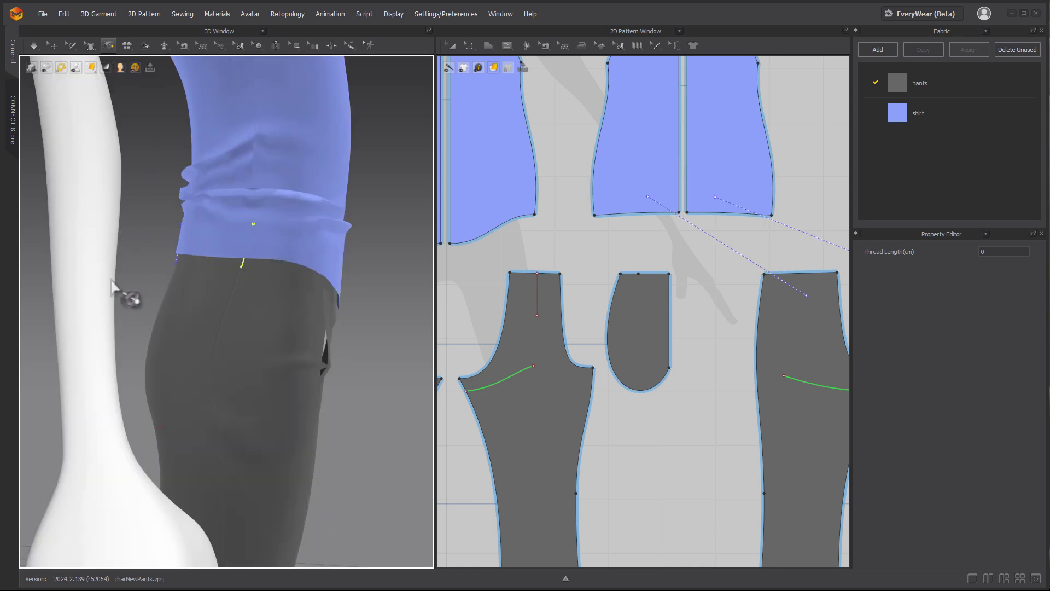
{"action": "right_click_drag", "start_coordinate": [188, 253], "coordinate": [358, 280]}
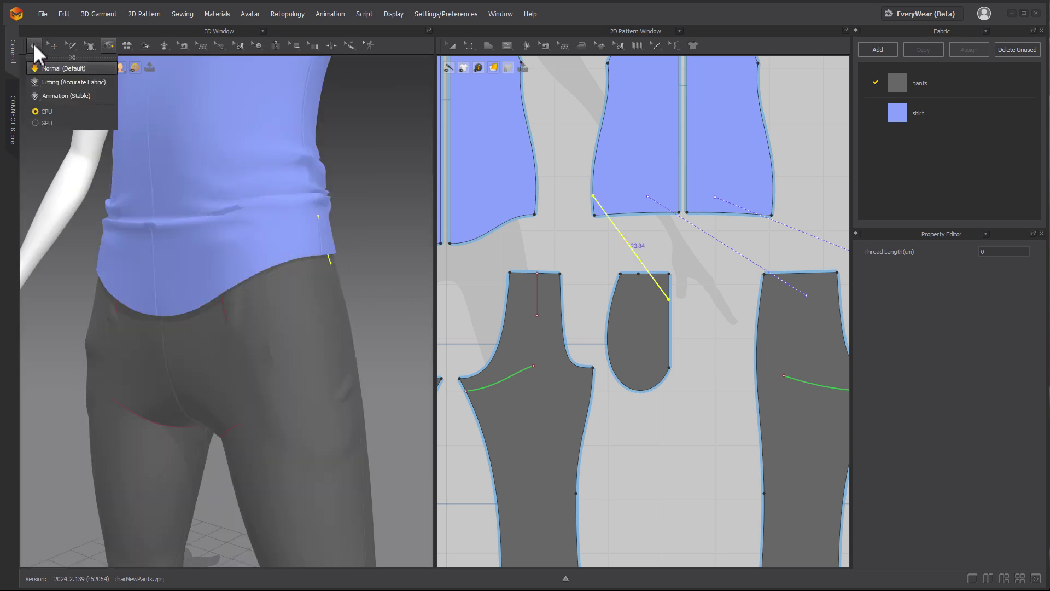
Simulate the tacked outfit and pull the shirt's lower edge into place around the sides and front of the waist
{"action": "left_click", "coordinate": [34, 45]}
{"action": "right_click_drag", "start_coordinate": [286, 212], "coordinate": [235, 276]}
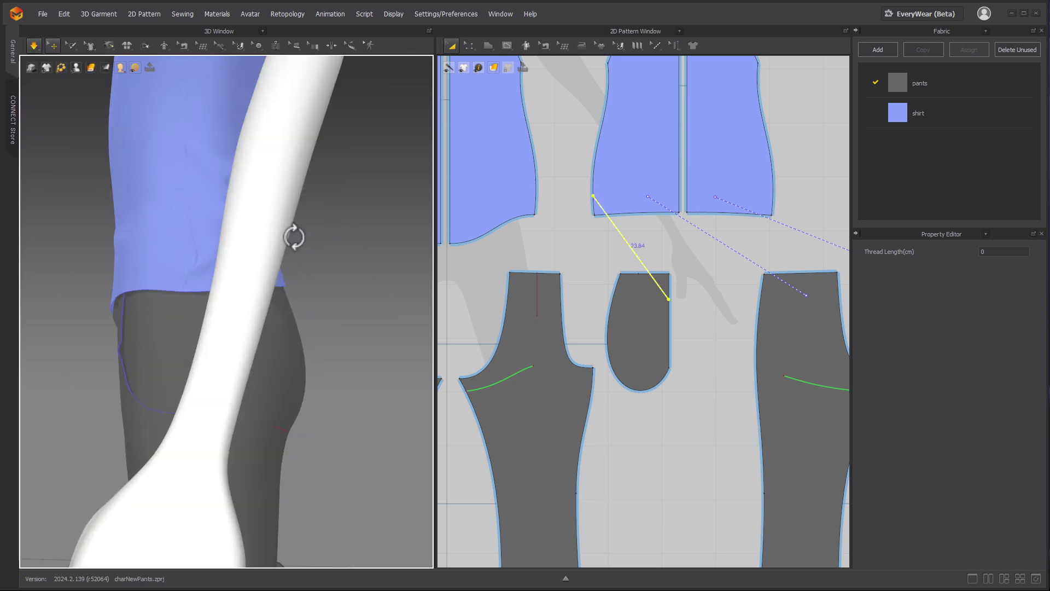
{"action": "left_click", "coordinate": [216, 296]}
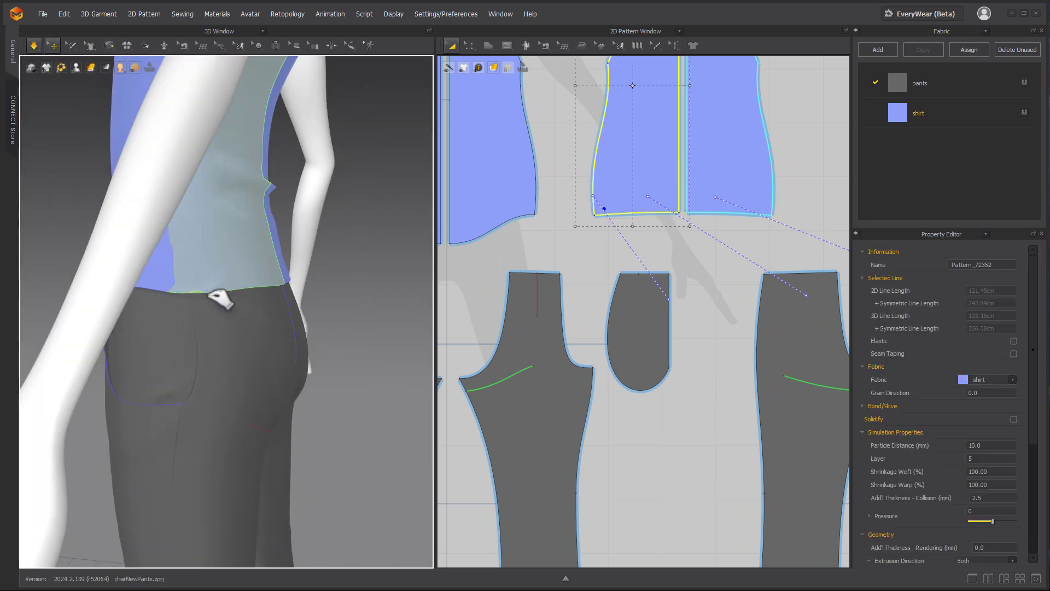
{"action": "left_click_drag", "start_coordinate": [210, 295], "coordinate": [195, 283]}
{"action": "right_click_drag", "start_coordinate": [197, 282], "coordinate": [249, 285]}
{"action": "left_click_drag", "start_coordinate": [94, 286], "coordinate": [244, 280]}
{"action": "mouse_move", "coordinate": [244, 280]}
{"action": "right_mouse_down"}
{"action": "mouse_move", "coordinate": [365, 271]}
{"action": "mouse_move", "coordinate": [237, 281]}
{"action": "right_mouse_up"}
{"action": "right_click_drag", "start_coordinate": [266, 312], "coordinate": [232, 288]}
Select all the pants pieces, including the pockets, scale them down slightly and restart the simulation
{"action": "scroll", "coordinate": [211, 305], "scroll_direction": "down", "scroll_amount": 10}
{"action": "scroll", "coordinate": [298, 262], "scroll_direction": "up", "scroll_amount": 6}
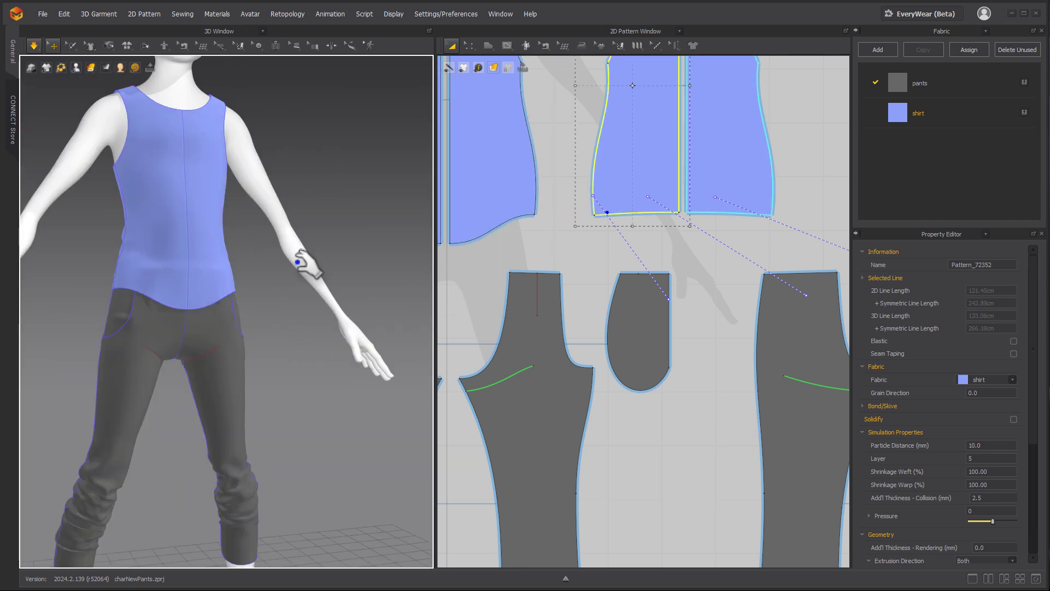
{"action": "middle_click_drag", "start_coordinate": [298, 262], "coordinate": [311, 201]}
{"action": "right_click_drag", "start_coordinate": [287, 264], "coordinate": [261, 268]}
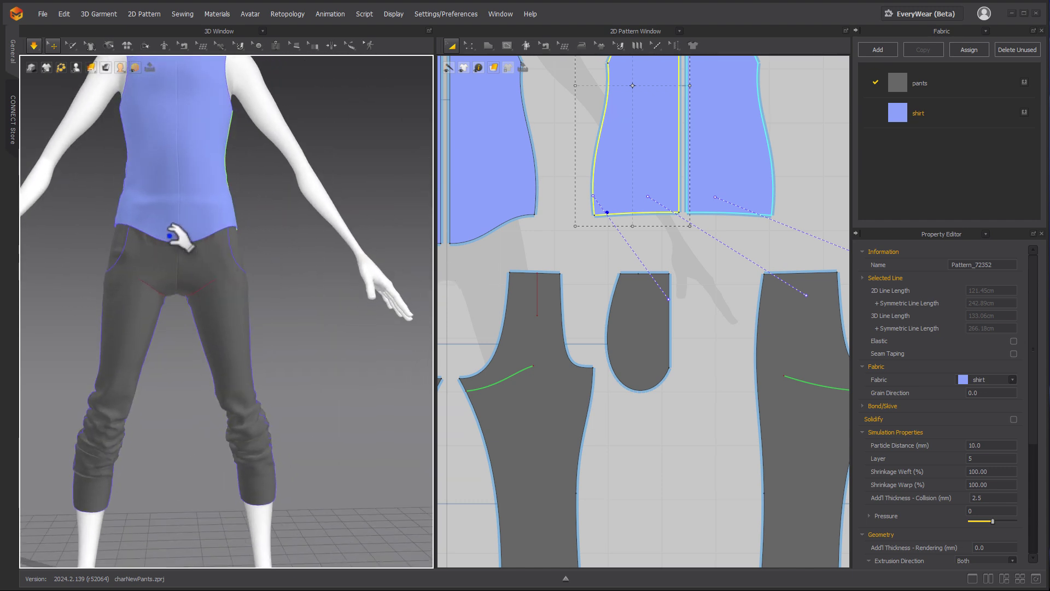
{"action": "left_click", "coordinate": [174, 288]}
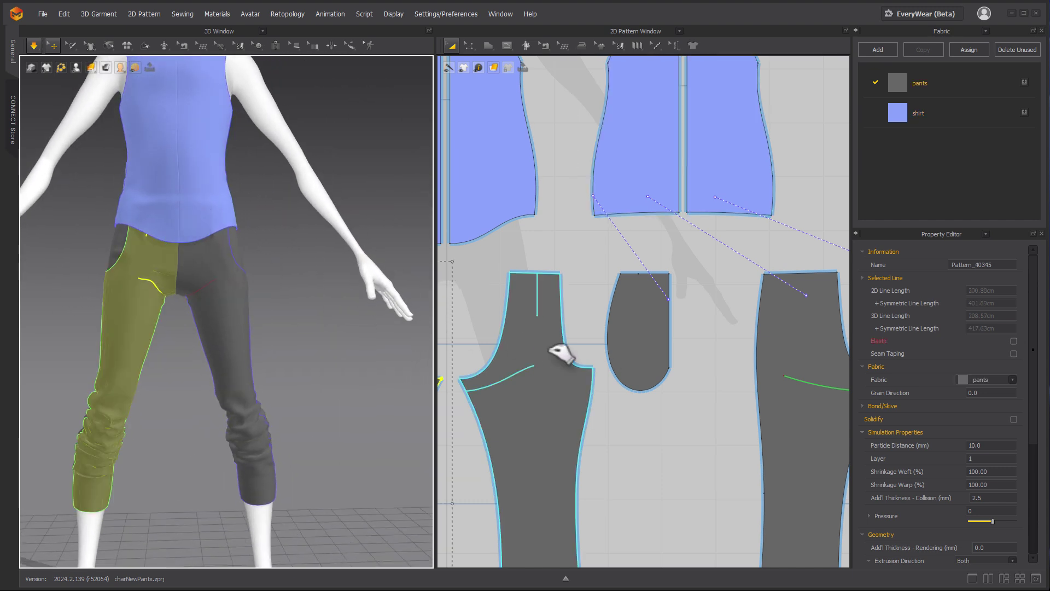
{"action": "scroll", "coordinate": [621, 323], "scroll_direction": "down", "scroll_amount": 5}
{"action": "middle_click_drag", "start_coordinate": [569, 292], "coordinate": [592, 282]}
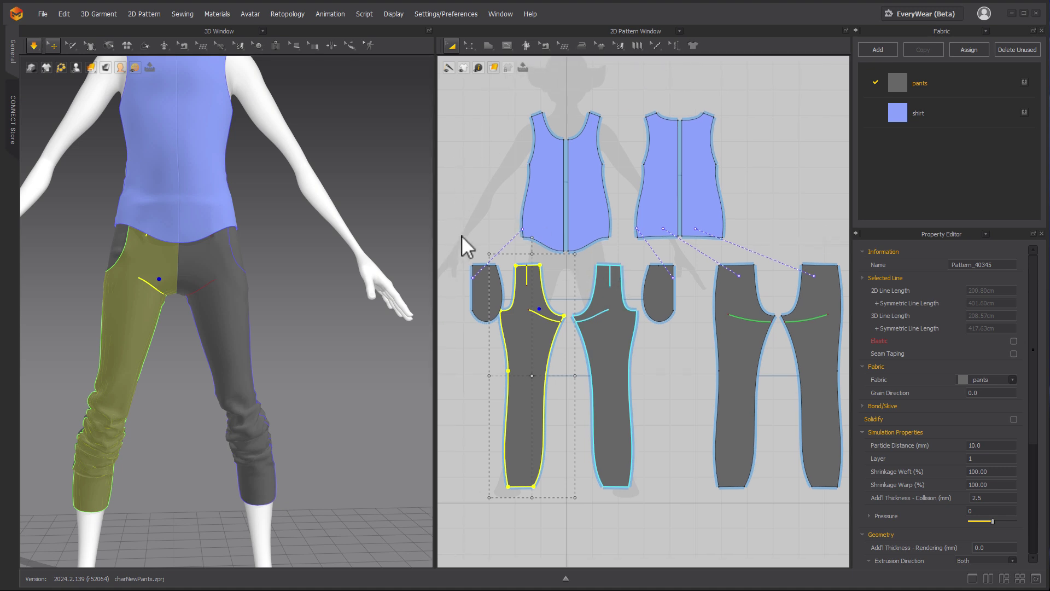
{"action": "left_click_drag", "start_coordinate": [461, 236], "coordinate": [904, 547]}
{"action": "middle_click_drag", "start_coordinate": [782, 376], "coordinate": [748, 368]}
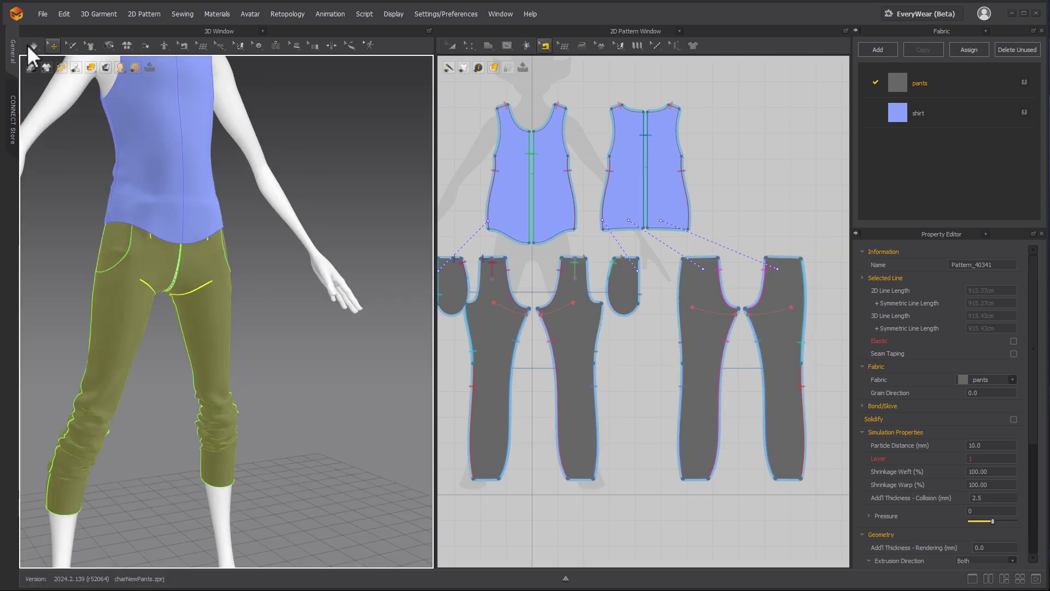
{"action": "left_click", "coordinate": [29, 45]}
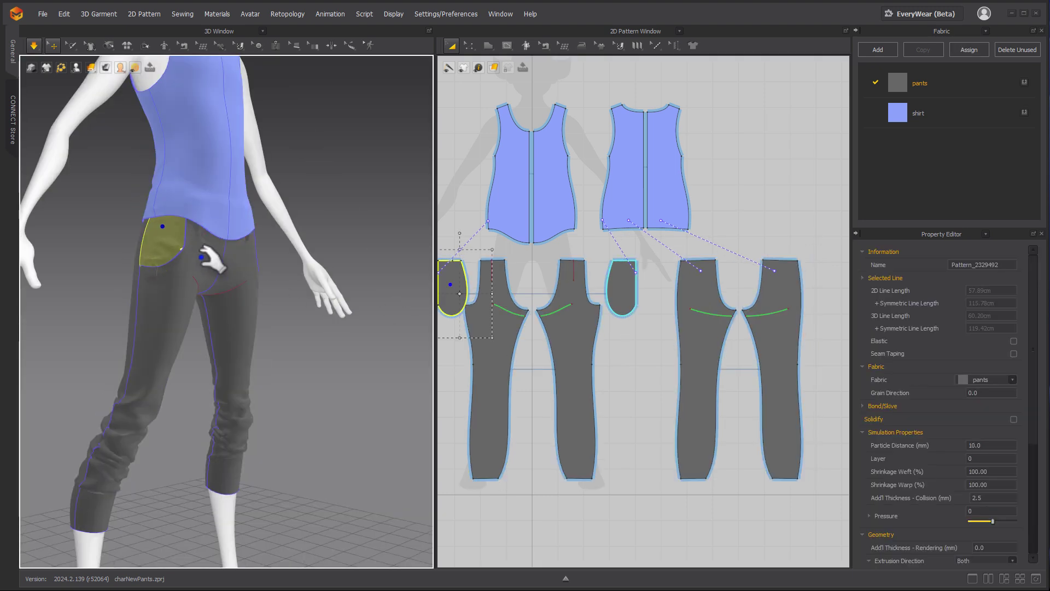
Restart the simulation with all pants pieces selected and pull the fabric around the front hip and crotch to settle it
{"action": "left_click_drag", "start_coordinate": [202, 258], "coordinate": [203, 259]}
{"action": "left_click", "coordinate": [35, 47]}
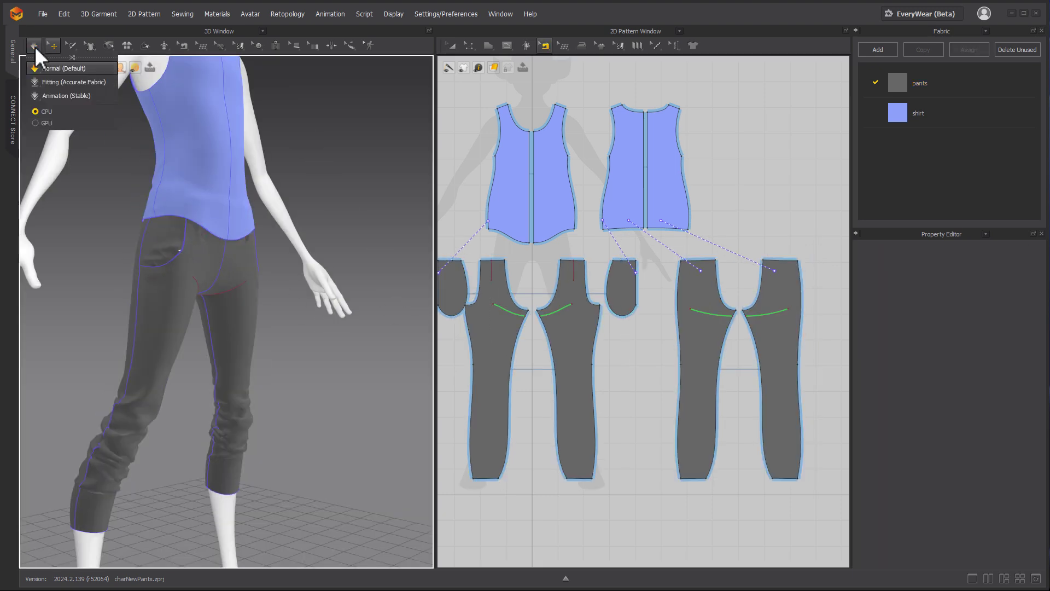
{"action": "left_click", "coordinate": [127, 185]}
{"action": "scroll", "coordinate": [183, 261], "scroll_direction": "up", "scroll_amount": 3}
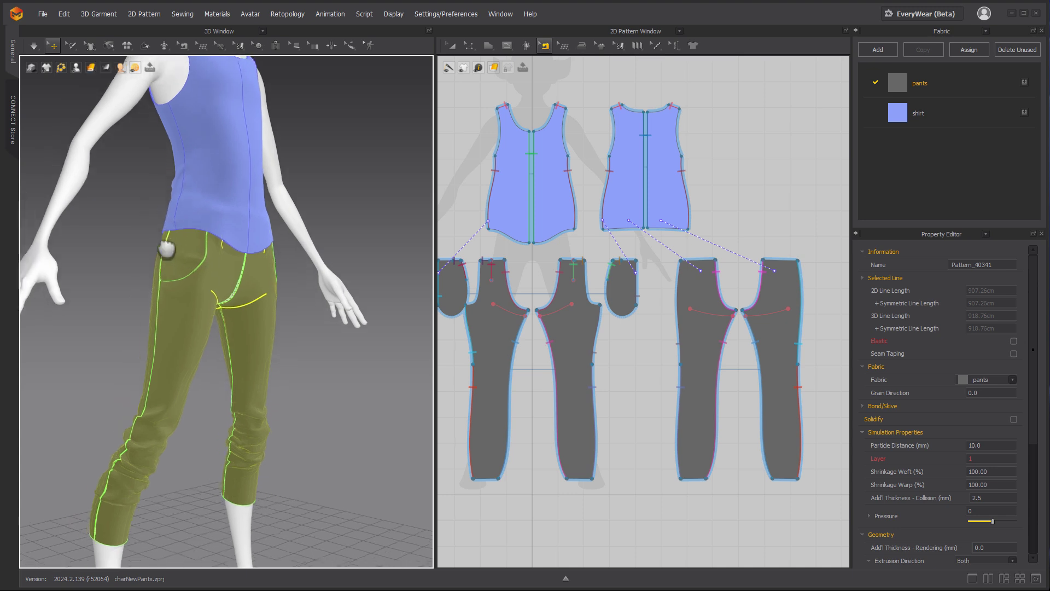
{"action": "left_click", "coordinate": [34, 46]}
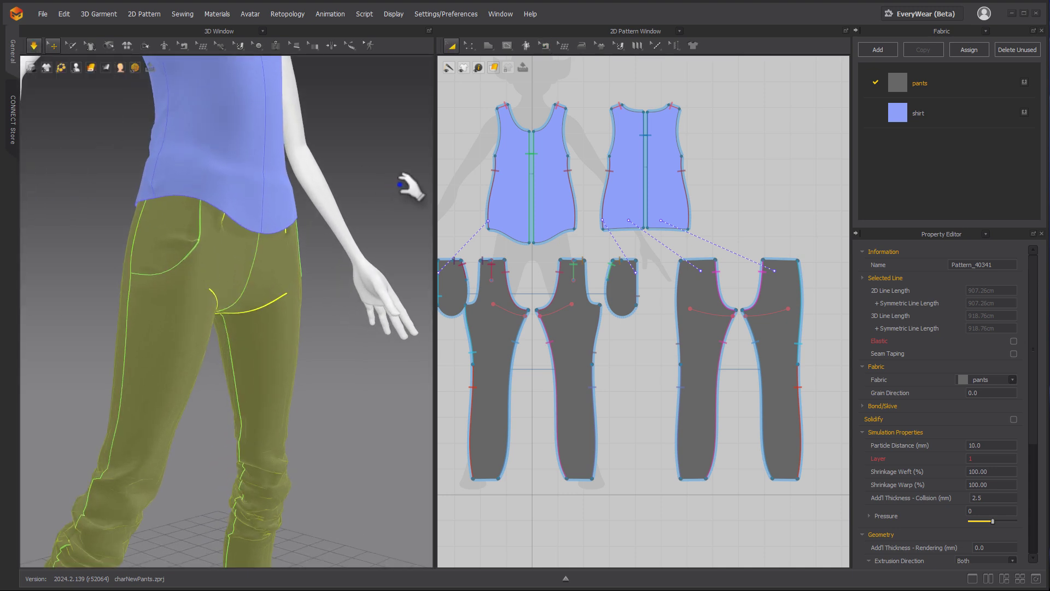
{"action": "left_click_drag", "start_coordinate": [241, 246], "coordinate": [186, 304]}
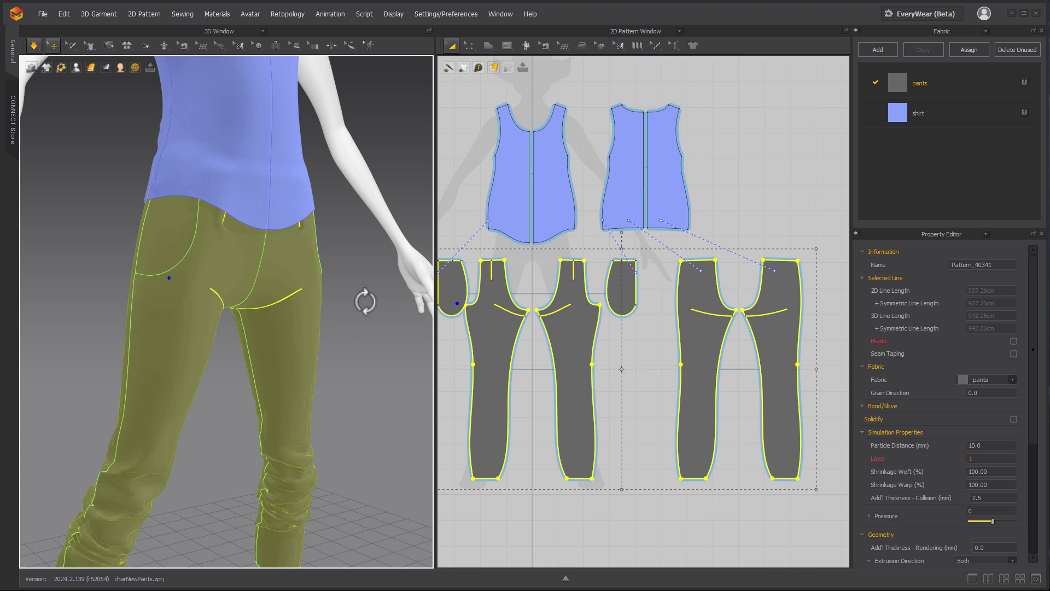
Tug the simulated pants at the seat and the back of the thighs to even out their drape
{"action": "right_click_drag", "start_coordinate": [365, 301], "coordinate": [246, 289]}
{"action": "left_click", "coordinate": [396, 280]}
{"action": "scroll", "coordinate": [383, 280], "scroll_direction": "down", "scroll_amount": 3}
{"action": "right_click_drag", "start_coordinate": [328, 279], "coordinate": [117, 293]}
{"action": "left_click", "coordinate": [234, 301]}
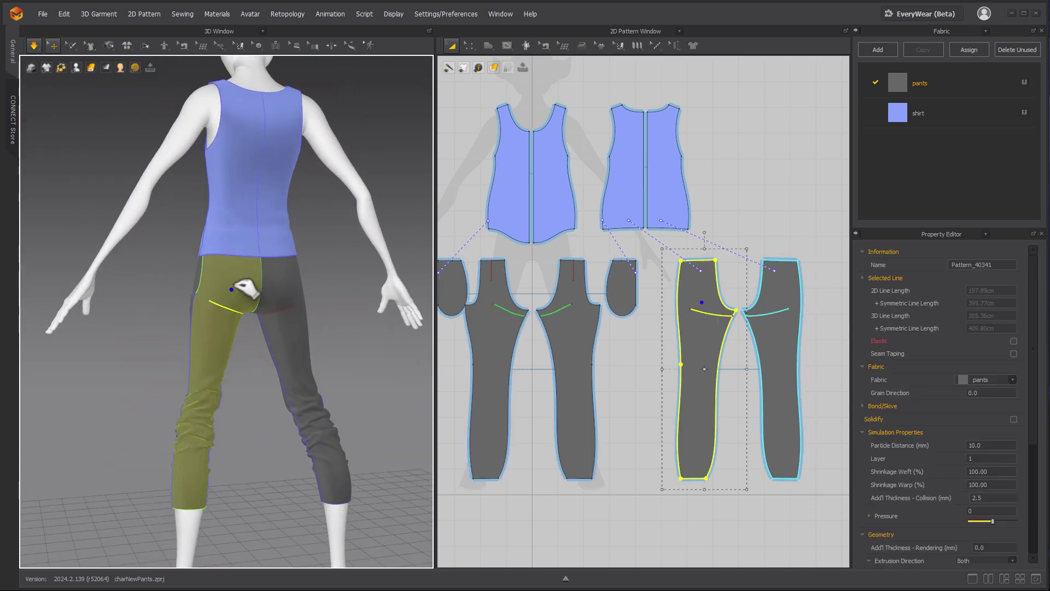
{"action": "left_click", "coordinate": [289, 298]}
{"action": "left_click", "coordinate": [218, 337]}
{"action": "scroll", "coordinate": [251, 352], "scroll_direction": "up", "scroll_amount": 4}
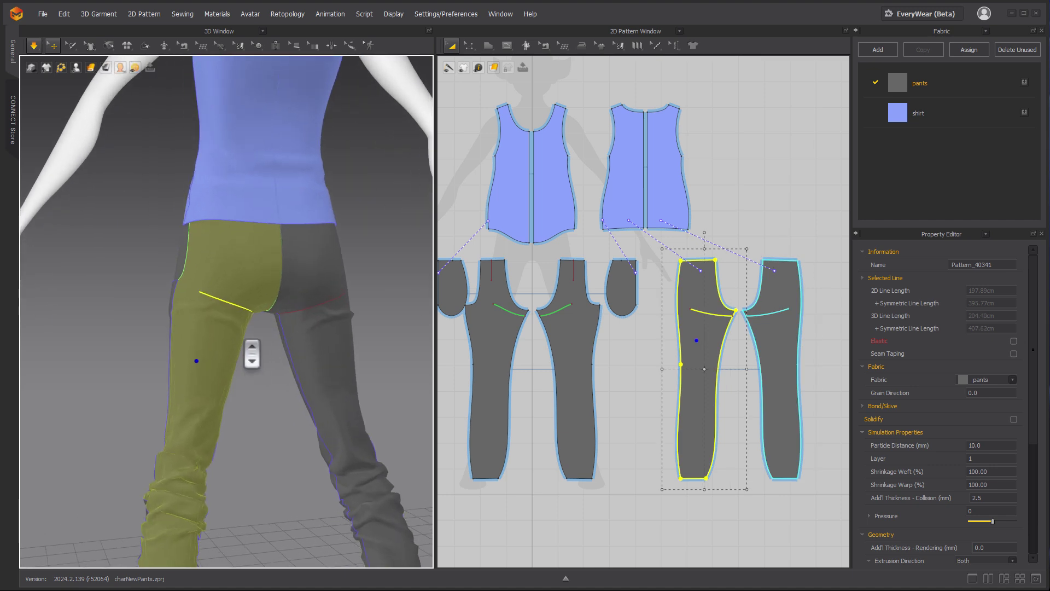
Pull the front of both pants legs at the upper thighs to smooth the wrinkles during simulation
{"action": "key", "text": "2"}
{"action": "left_click", "coordinate": [226, 287]}
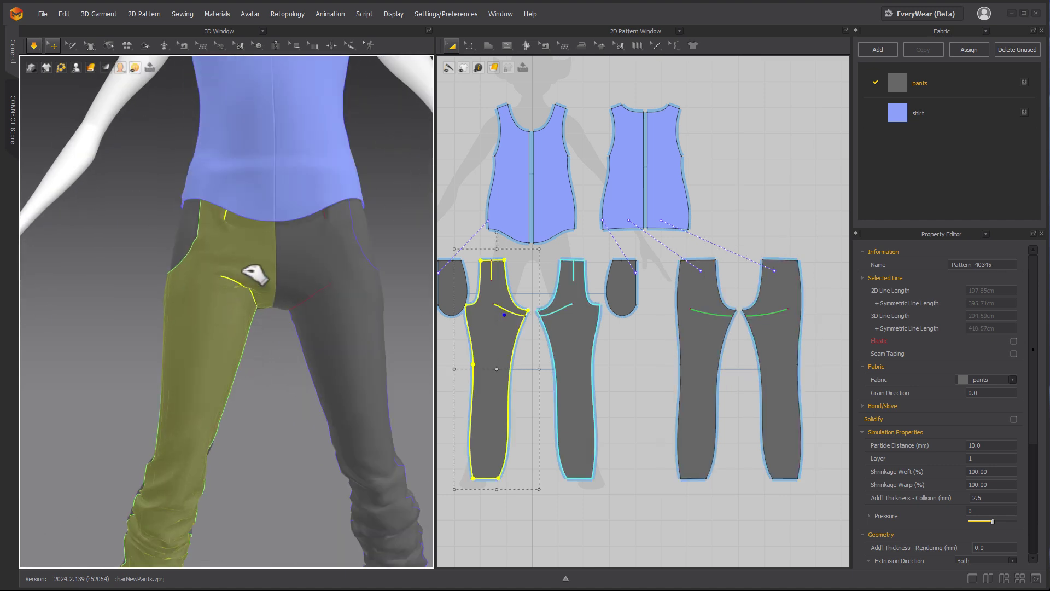
{"action": "left_click_drag", "start_coordinate": [243, 271], "coordinate": [256, 292]}
{"action": "left_click_drag", "start_coordinate": [317, 322], "coordinate": [358, 459]}
{"action": "left_click_drag", "start_coordinate": [224, 356], "coordinate": [245, 311]}
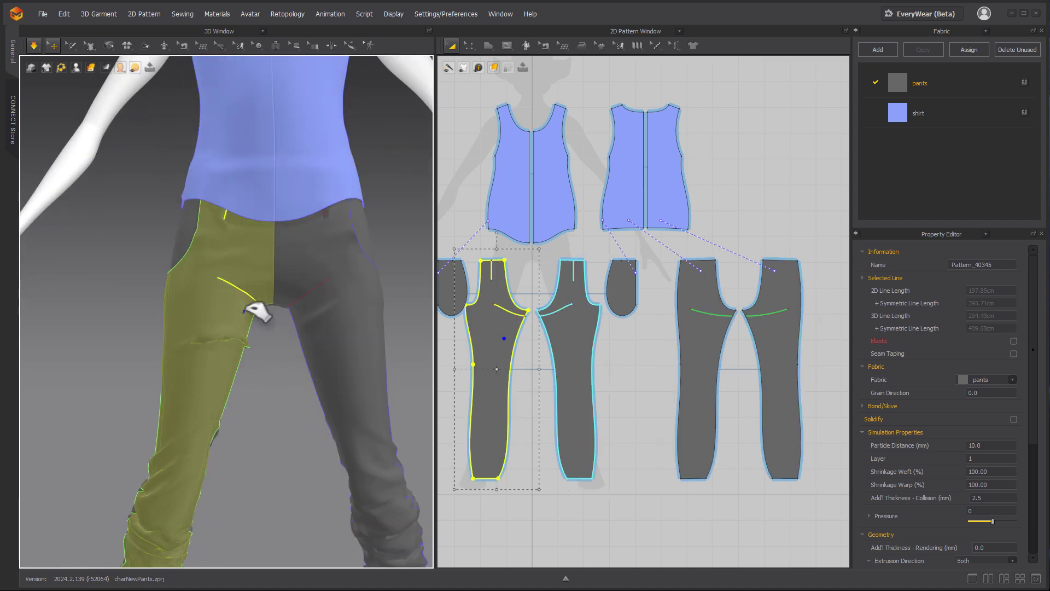
Adjust the simulated fabric around the front hips, legs and crotch seam until the folds settle evenly
{"action": "left_click", "coordinate": [309, 270]}
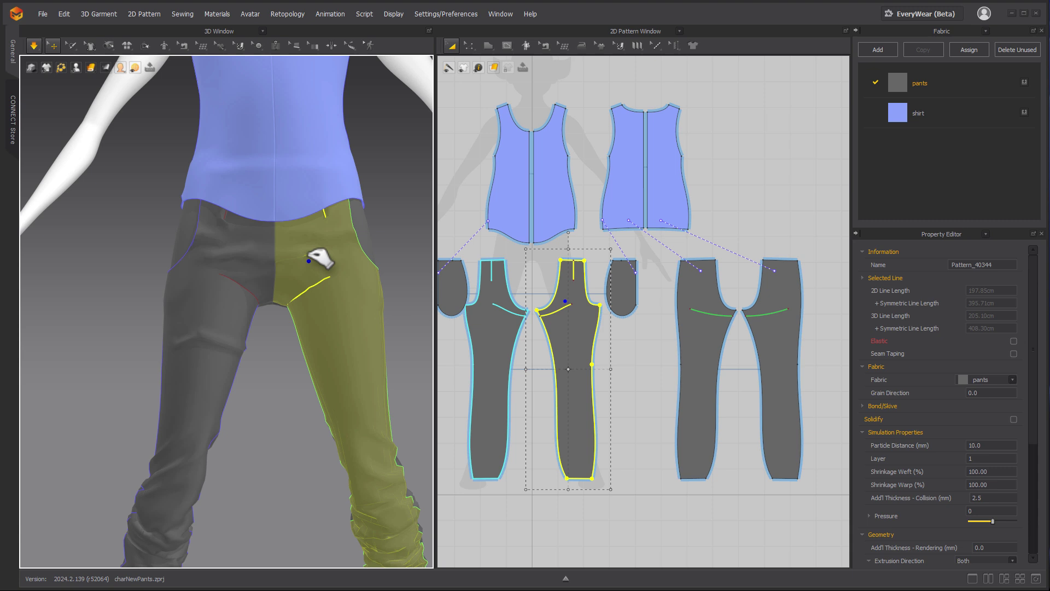
{"action": "left_click", "coordinate": [225, 398]}
{"action": "left_click", "coordinate": [343, 393]}
{"action": "left_click", "coordinate": [274, 280]}
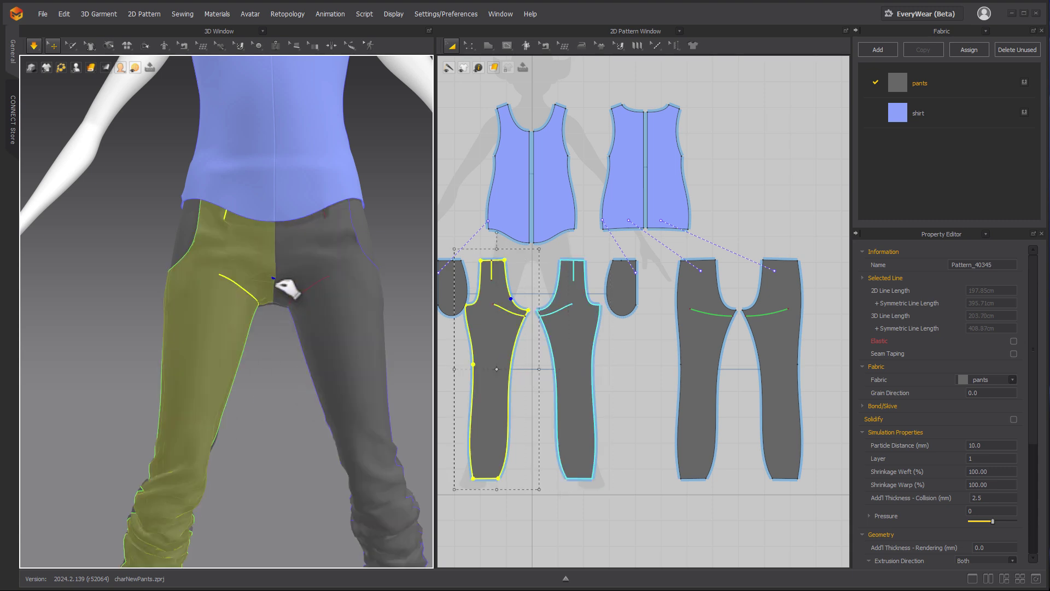
{"action": "left_click_drag", "start_coordinate": [276, 289], "coordinate": [277, 291]}
{"action": "left_click_drag", "start_coordinate": [283, 297], "coordinate": [275, 312]}
{"action": "left_click_drag", "start_coordinate": [257, 289], "coordinate": [290, 296]}
{"action": "left_click", "coordinate": [289, 295]}
Examine the drape of the shirt and pants from several angles
{"action": "right_click_drag", "start_coordinate": [224, 241], "coordinate": [301, 237]}
{"action": "right_click_drag", "start_coordinate": [184, 316], "coordinate": [305, 356]}
{"action": "left_click", "coordinate": [372, 335]}
{"action": "scroll", "coordinate": [269, 369], "scroll_direction": "down", "scroll_amount": 5}
{"action": "scroll", "coordinate": [345, 360], "scroll_direction": "up", "scroll_amount": 4}
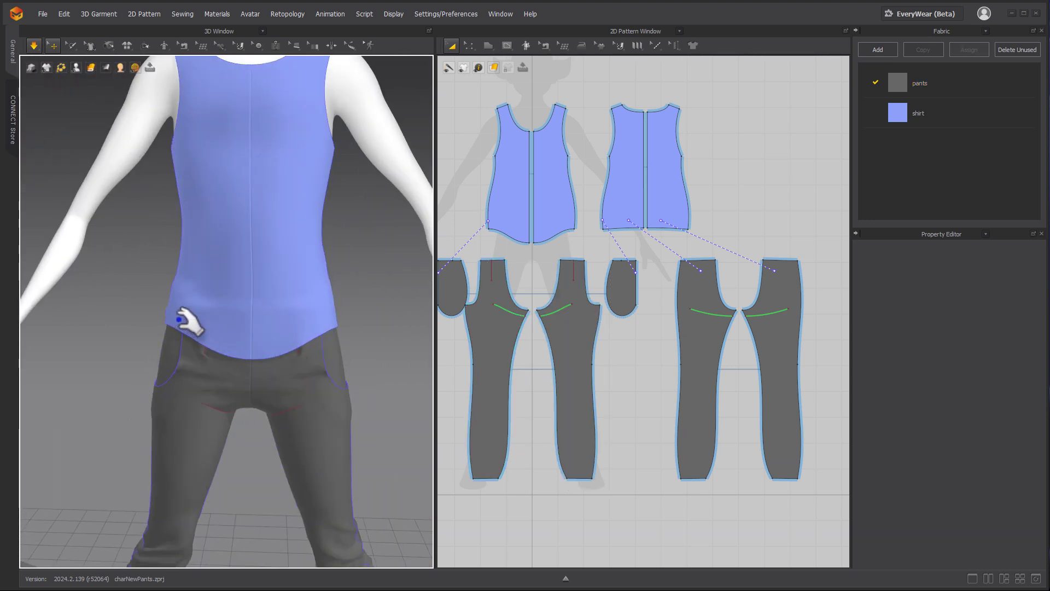
{"action": "right_click_drag", "start_coordinate": [346, 323], "coordinate": [343, 152]}
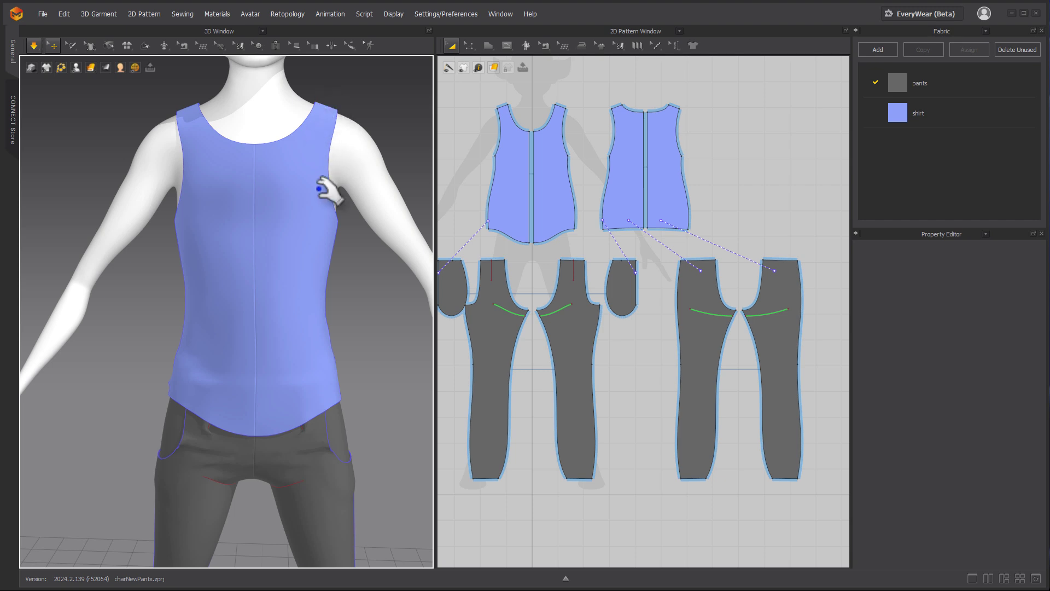
{"action": "scroll", "coordinate": [638, 211], "scroll_direction": "up", "scroll_amount": 2}
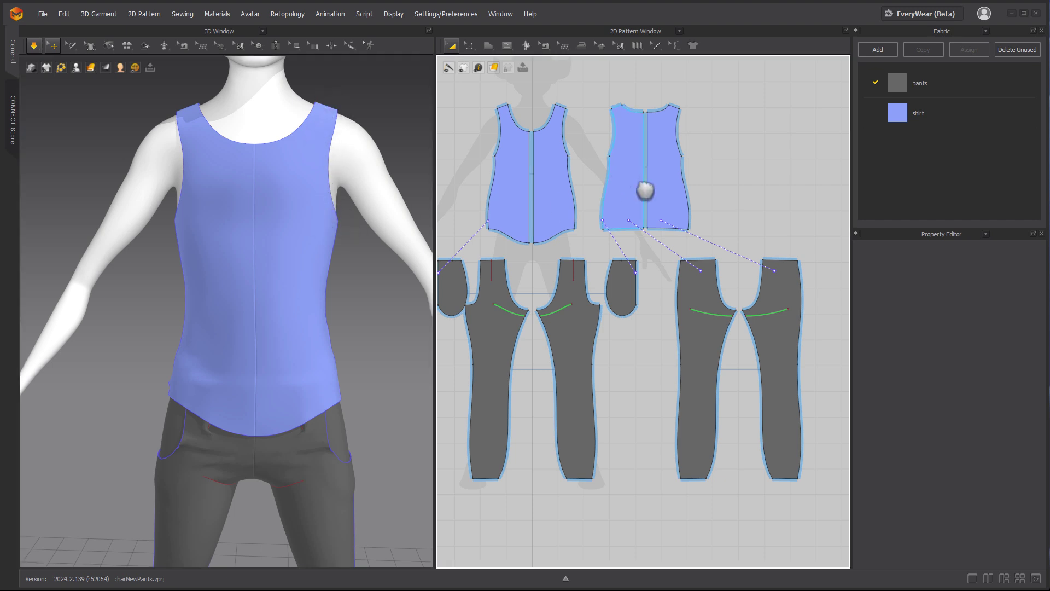
Offset the front shirt piece's curved bottom edge as an internal line, extended to the pattern outline
{"action": "scroll", "coordinate": [645, 211], "scroll_direction": "up", "scroll_amount": 3}
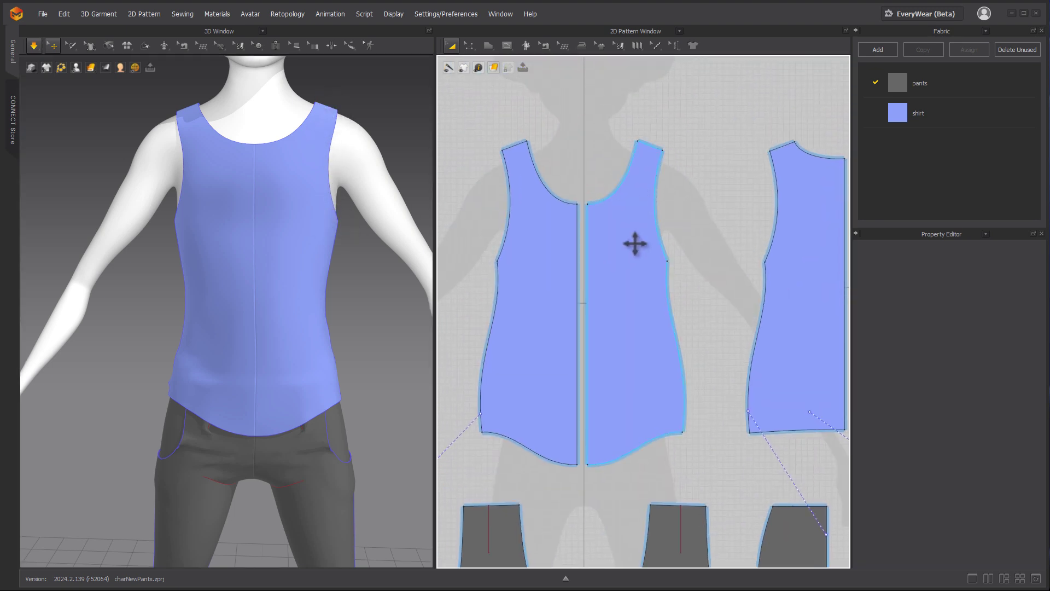
{"action": "right_click_drag", "start_coordinate": [634, 243], "coordinate": [634, 174]}
{"action": "left_click", "coordinate": [507, 48]}
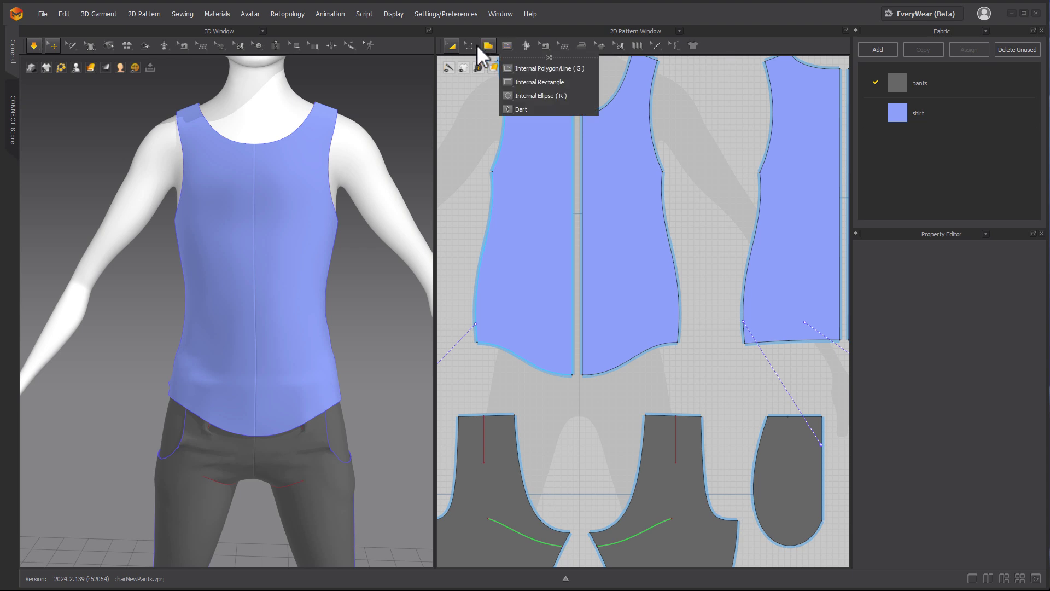
{"action": "left_click", "coordinate": [468, 45]}
{"action": "left_click", "coordinate": [634, 362]}
{"action": "scroll", "coordinate": [691, 321], "scroll_direction": "up", "scroll_amount": 2}
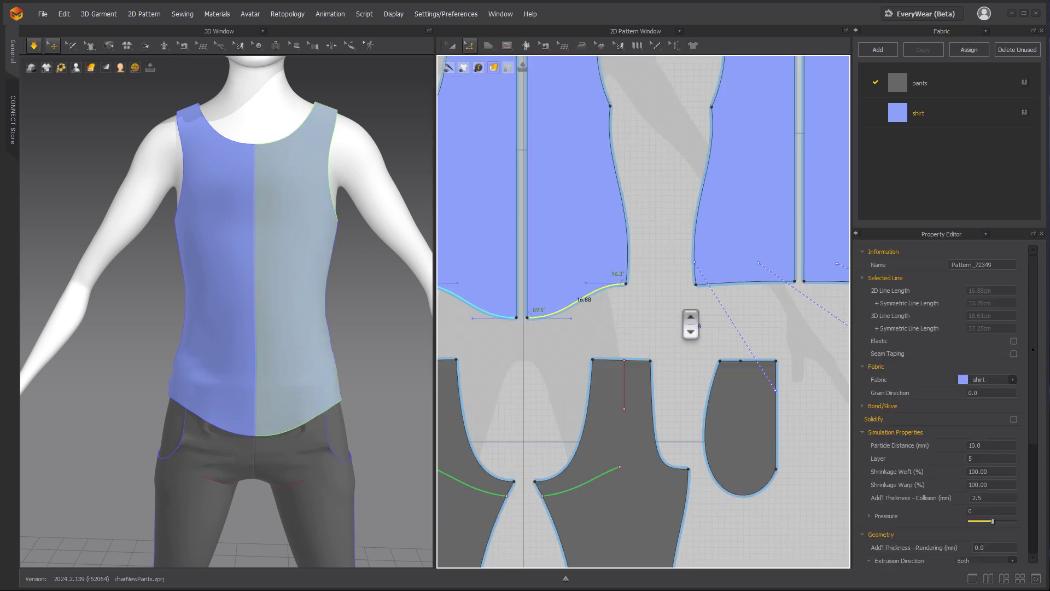
{"action": "right_click", "coordinate": [600, 281]}
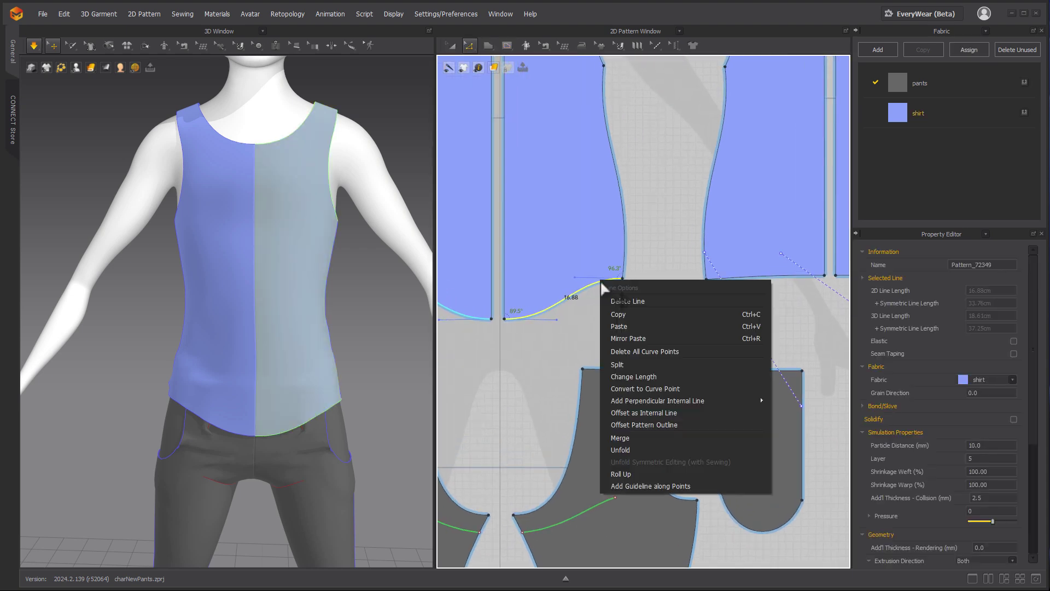
{"action": "left_click", "coordinate": [657, 412]}
{"action": "left_click_drag", "start_coordinate": [514, 222], "coordinate": [647, 338]}
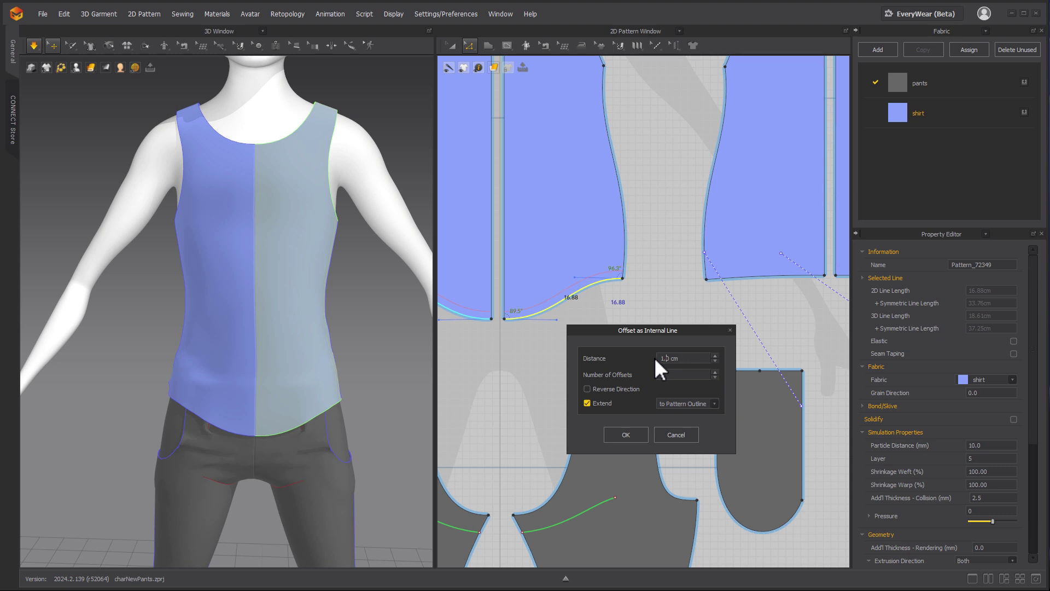
{"action": "key", "text": "Return"}
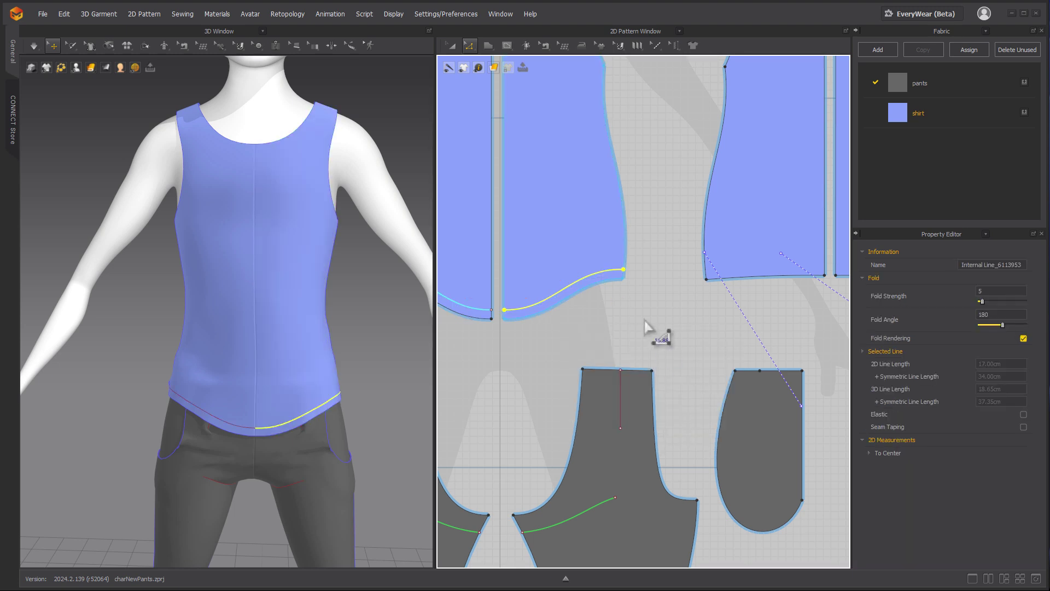
Offset the back shirt piece's bottom edge by 1.20 cm as one internal line, extended to the pattern outline
{"action": "left_click", "coordinate": [669, 284]}
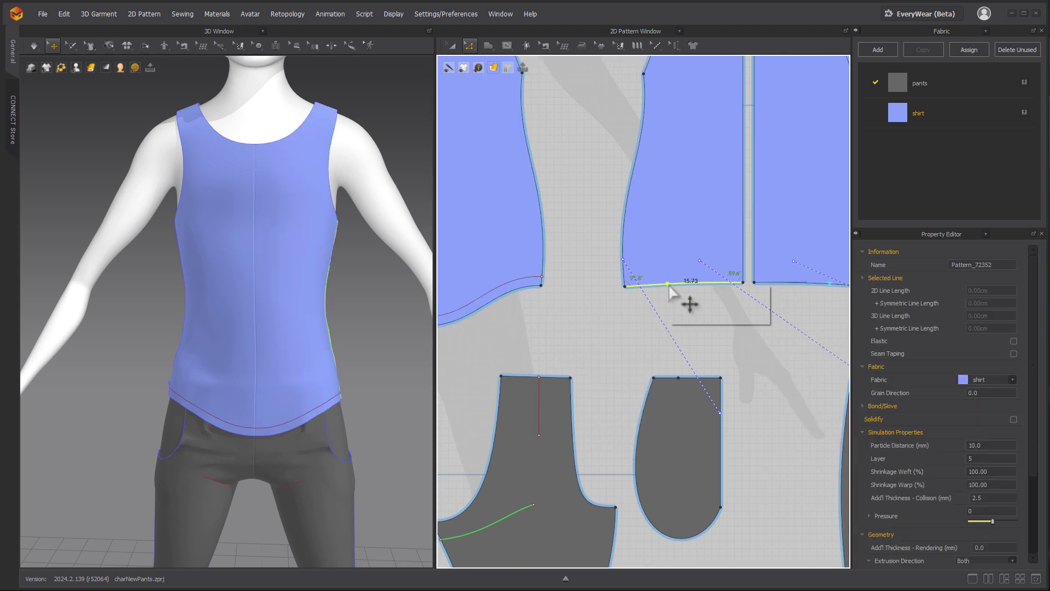
{"action": "middle_click_drag", "start_coordinate": [727, 305], "coordinate": [666, 315]}
{"action": "scroll", "coordinate": [666, 313], "scroll_direction": "up", "scroll_amount": 2}
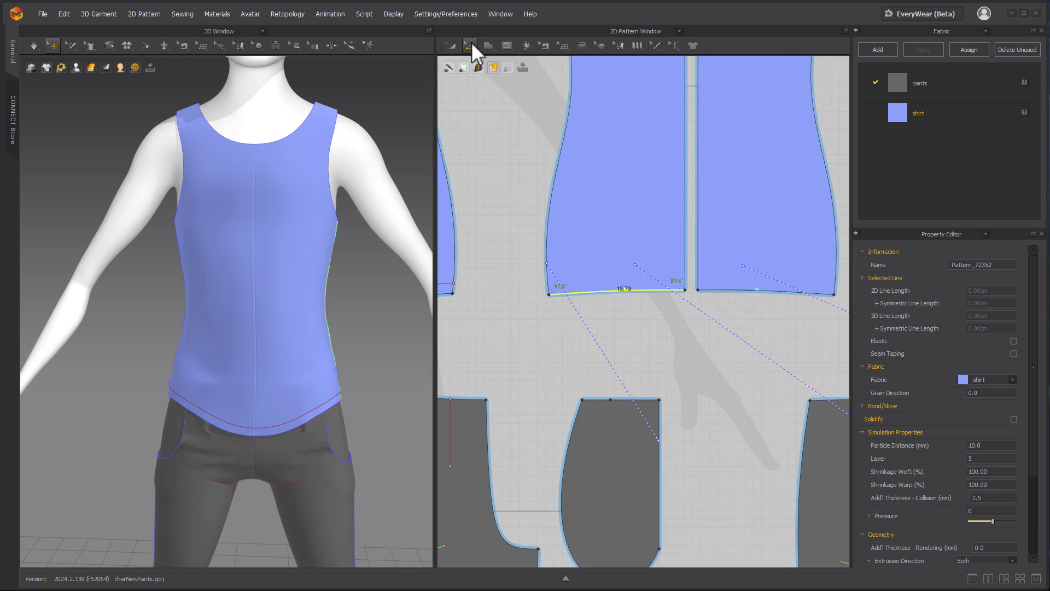
{"action": "left_click", "coordinate": [471, 41]}
{"action": "right_click", "coordinate": [737, 290]}
{"action": "left_click", "coordinate": [782, 423]}
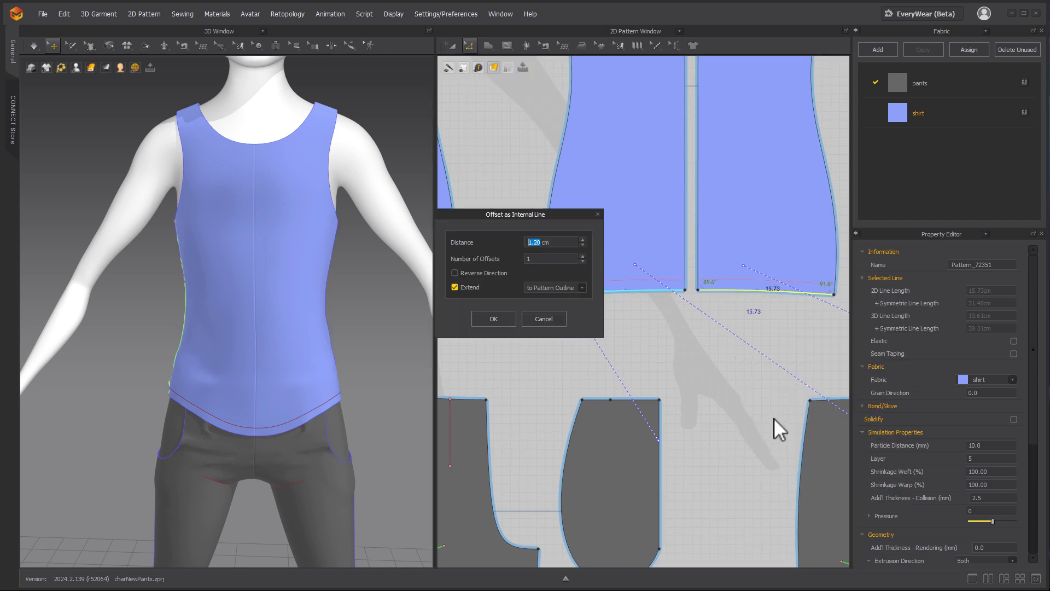
{"action": "left_click", "coordinate": [504, 316]}
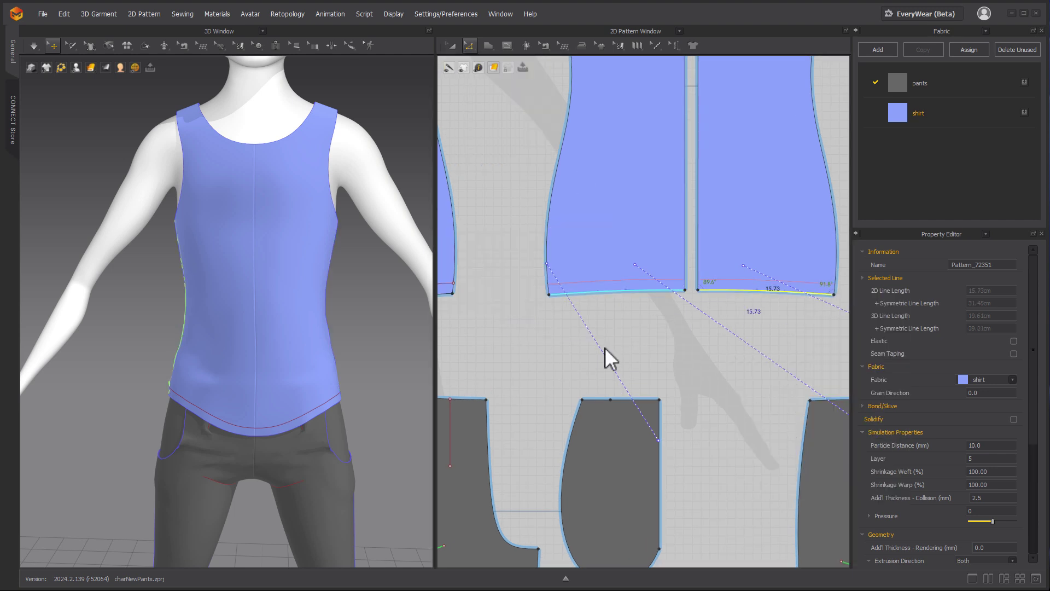
Offset the armhole edges of the back and front shirt pieces by 1.20 cm as internal lines, extended to the pattern outline
{"action": "middle_click_drag", "start_coordinate": [605, 292], "coordinate": [692, 446]}
{"action": "middle_click_drag", "start_coordinate": [662, 212], "coordinate": [639, 263]}
{"action": "left_click", "coordinate": [654, 187]}
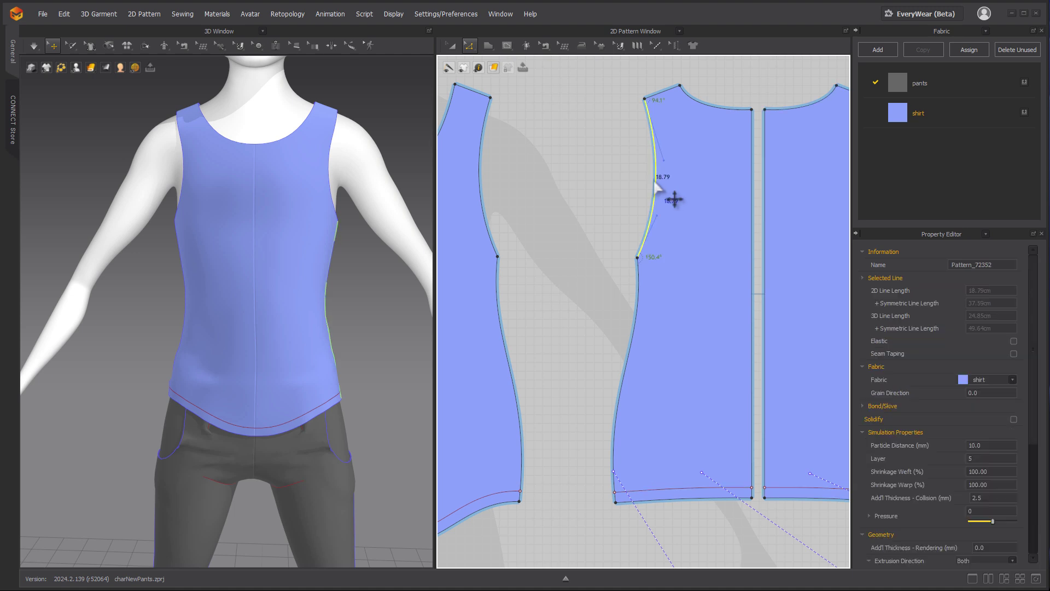
{"action": "right_click", "coordinate": [658, 187]}
{"action": "left_click", "coordinate": [695, 315]}
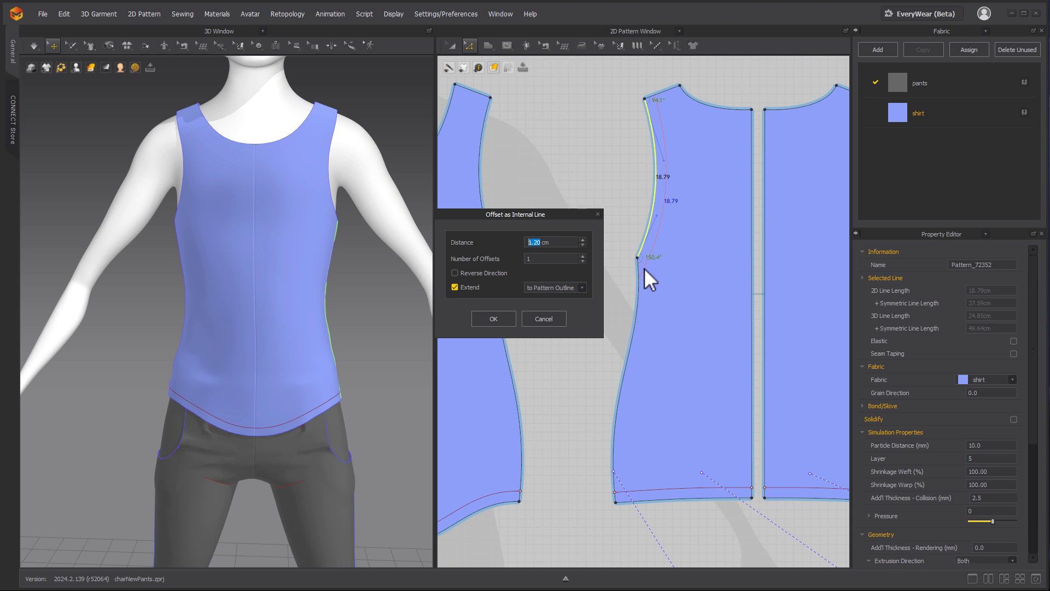
{"action": "left_click", "coordinate": [501, 317]}
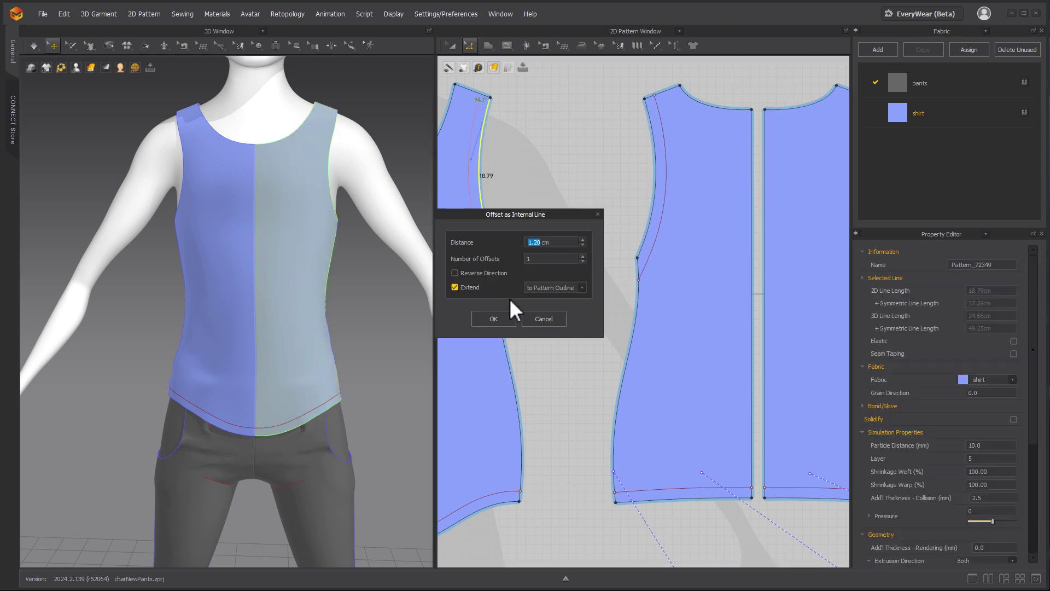
{"action": "left_click", "coordinate": [494, 319]}
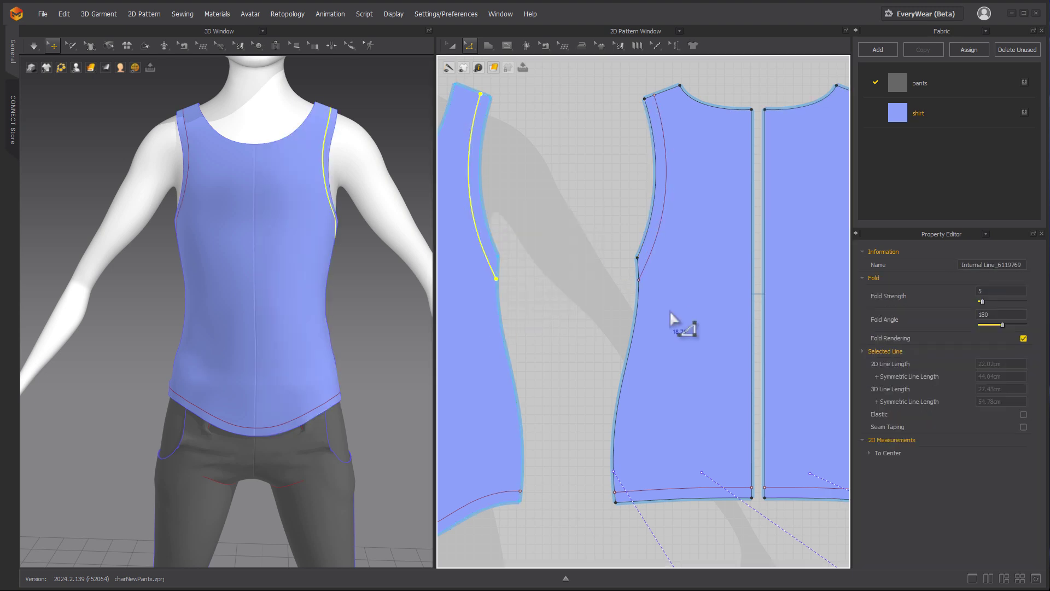
Examine the shirt's armhole and hem internal lines on the pattern pieces and from the side of the avatar
{"action": "scroll", "coordinate": [633, 301], "scroll_direction": "down", "scroll_amount": 5}
{"action": "scroll", "coordinate": [602, 293], "scroll_direction": "up", "scroll_amount": 3}
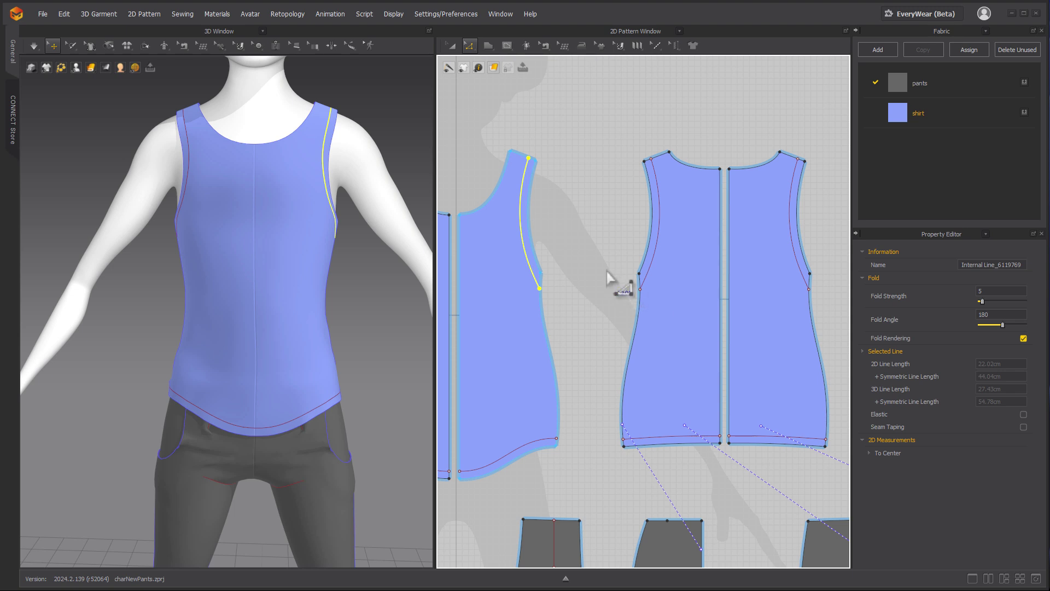
{"action": "mouse_move", "coordinate": [618, 249]}
{"action": "middle_mouse_down"}
{"action": "mouse_move", "coordinate": [633, 229]}
{"action": "mouse_move", "coordinate": [606, 237]}
{"action": "middle_mouse_up"}
{"action": "right_click_drag", "start_coordinate": [328, 117], "coordinate": [283, 115]}
{"action": "right_click_drag", "start_coordinate": [354, 206], "coordinate": [300, 203]}
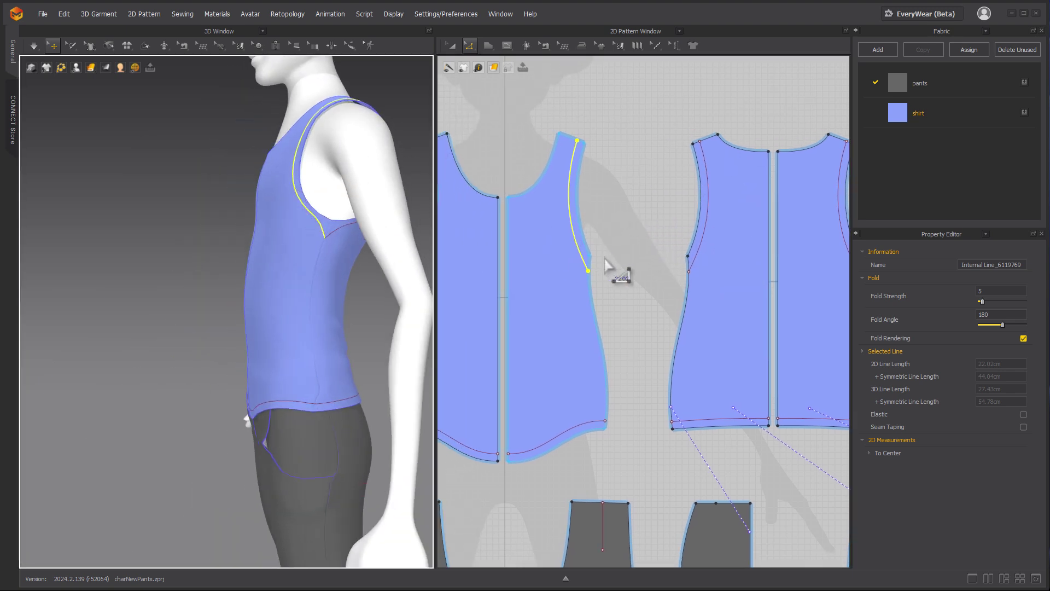
{"action": "middle_click_drag", "start_coordinate": [692, 279], "coordinate": [663, 289]}
{"action": "left_click", "coordinate": [596, 296]}
{"action": "middle_click_drag", "start_coordinate": [672, 222], "coordinate": [634, 236]}
{"action": "scroll", "coordinate": [635, 236], "scroll_direction": "up", "scroll_amount": 2}
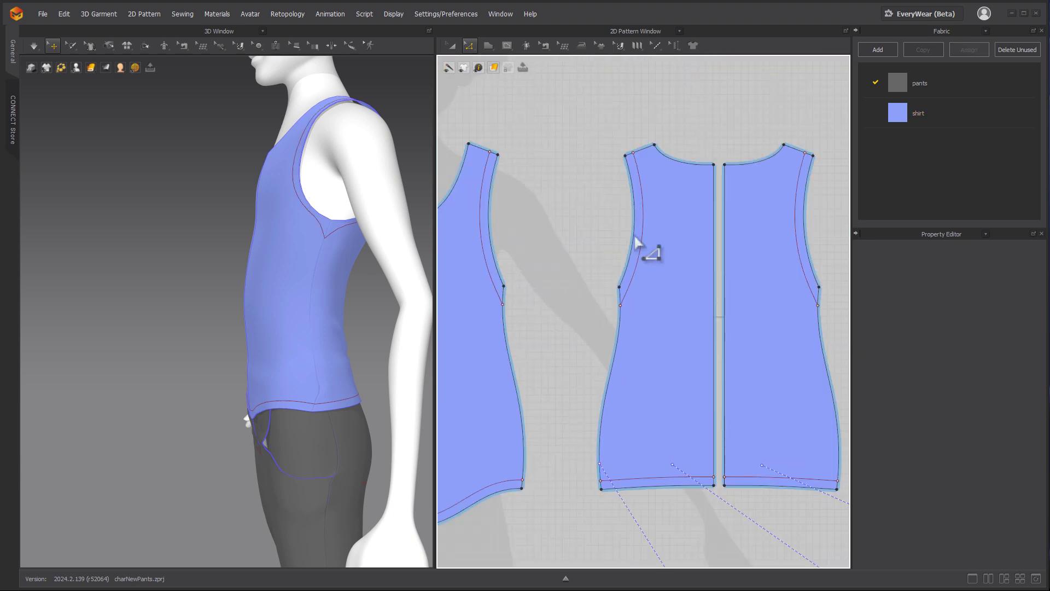
Cut the front and back shirt pieces along their armhole and hem internal lines
{"action": "left_click", "coordinate": [643, 222]}
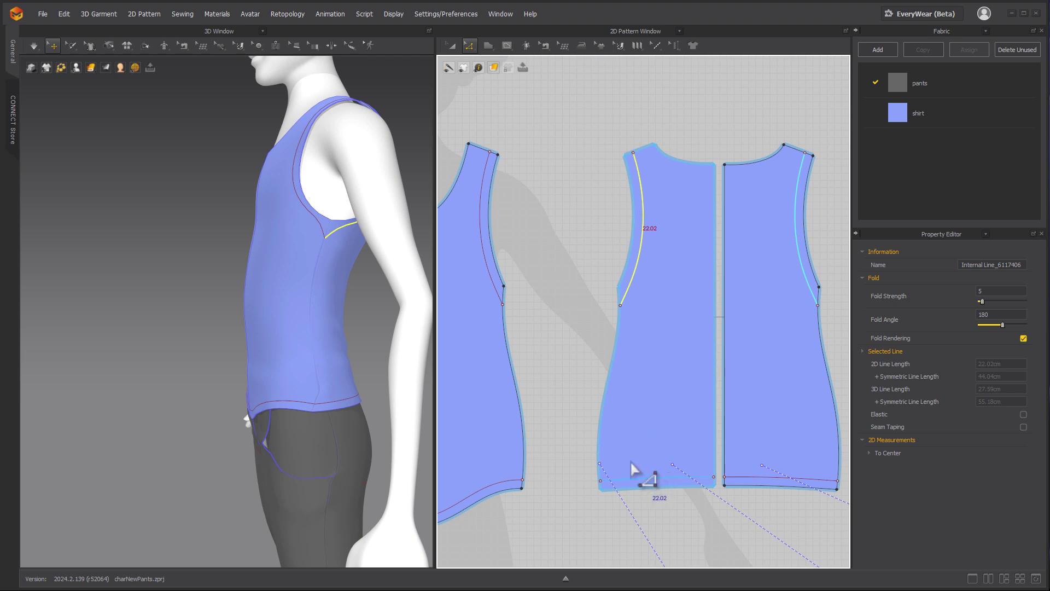
{"action": "left_click", "coordinate": [631, 478], "text": "shift"}
{"action": "middle_click_drag", "start_coordinate": [565, 372], "coordinate": [640, 361]}
{"action": "left_click", "coordinate": [563, 477], "text": "shift"}
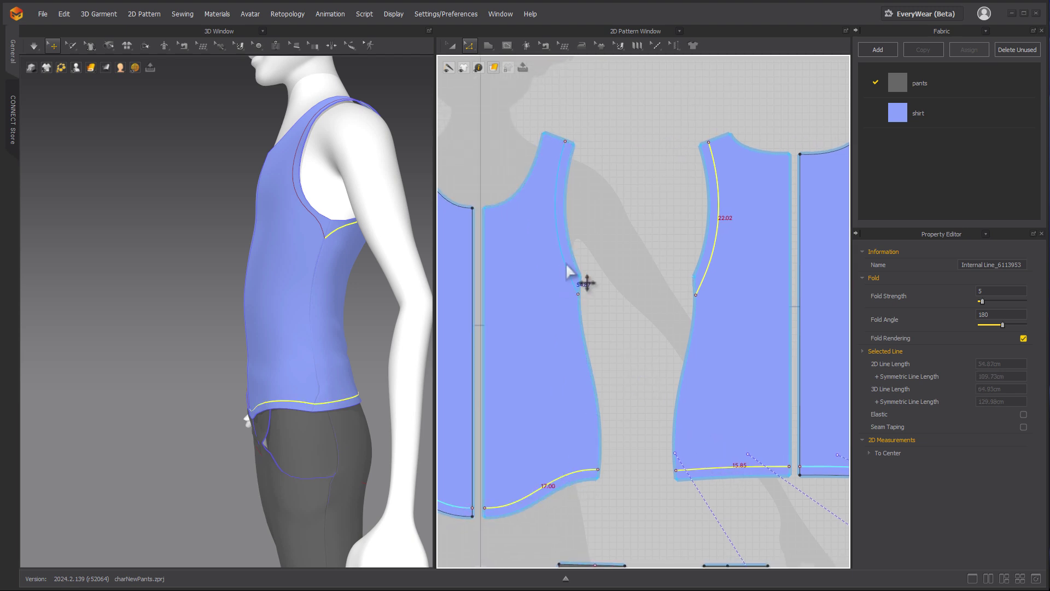
{"action": "right_click", "coordinate": [569, 270]}
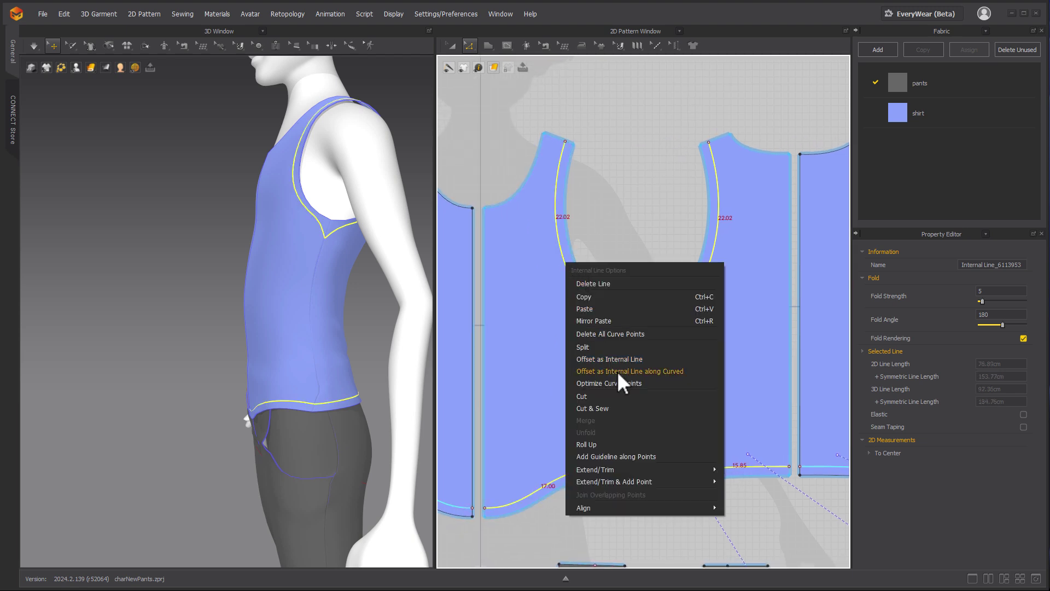
{"action": "left_click", "coordinate": [586, 396]}
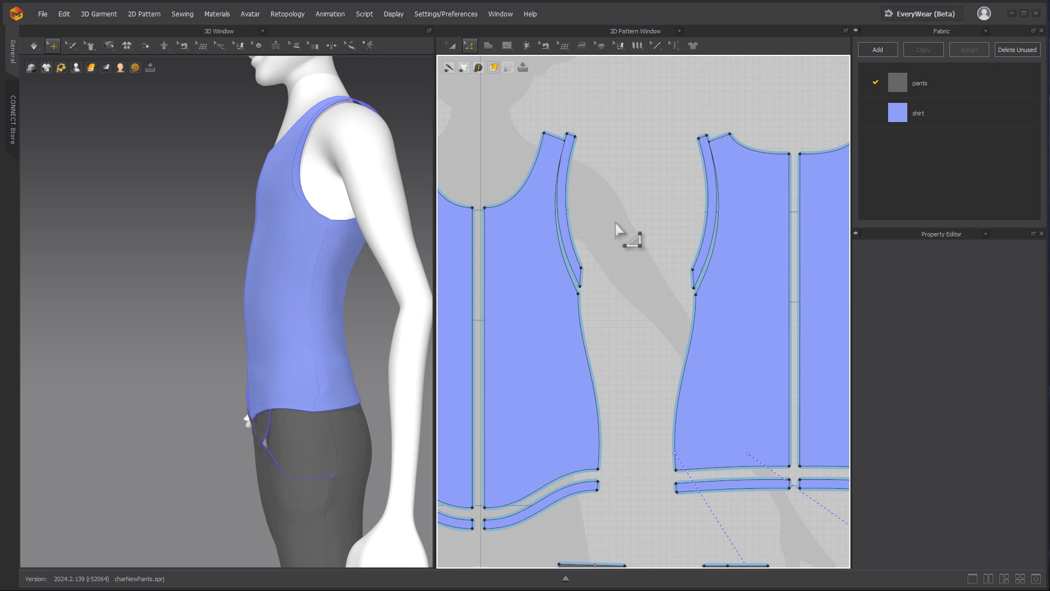
Move the cut armhole strips slightly away from the front and back shirt pieces to leave a gap
{"action": "left_click", "coordinate": [569, 241]}
{"action": "left_click", "coordinate": [451, 45]}
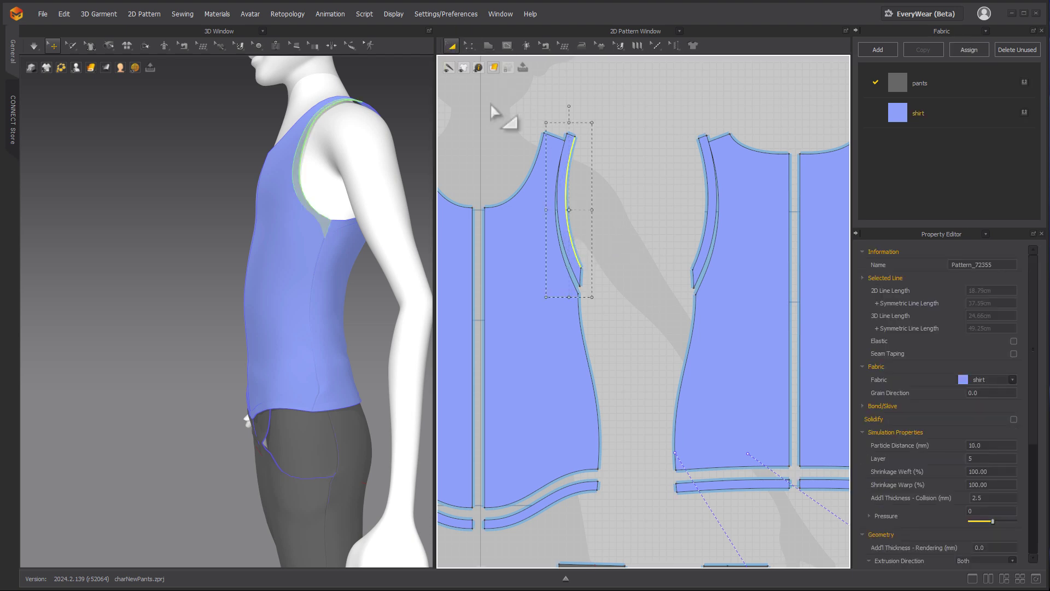
{"action": "left_click_drag", "start_coordinate": [564, 199], "coordinate": [572, 200]}
{"action": "left_click", "coordinate": [665, 214]}
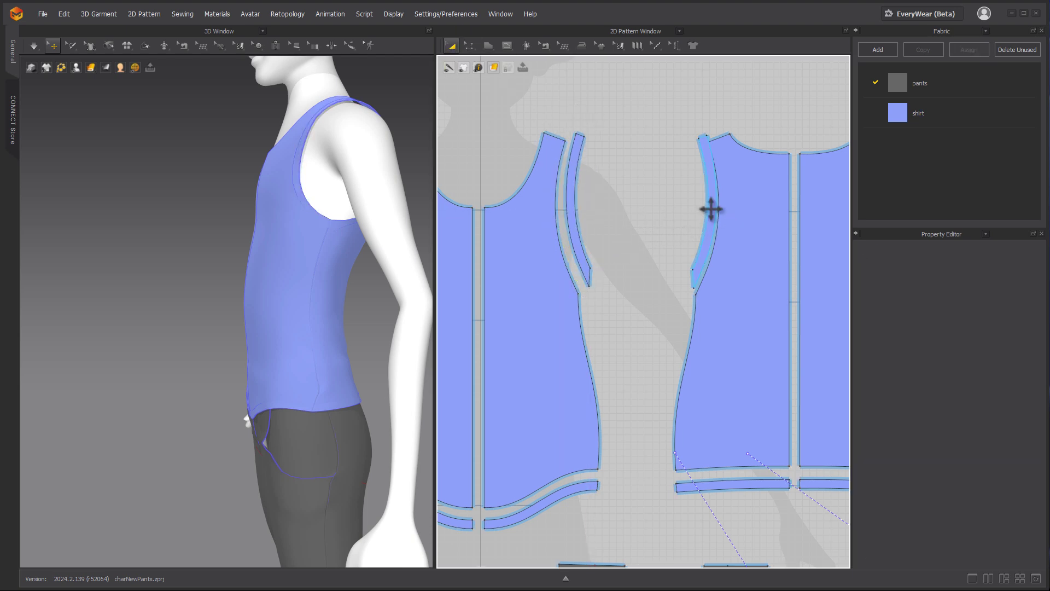
{"action": "left_click_drag", "start_coordinate": [711, 210], "coordinate": [705, 210]}
{"action": "middle_click_drag", "start_coordinate": [728, 216], "coordinate": [533, 225]}
{"action": "middle_click_drag", "start_coordinate": [828, 171], "coordinate": [846, 149]}
{"action": "left_click_drag", "start_coordinate": [702, 189], "coordinate": [712, 189]}
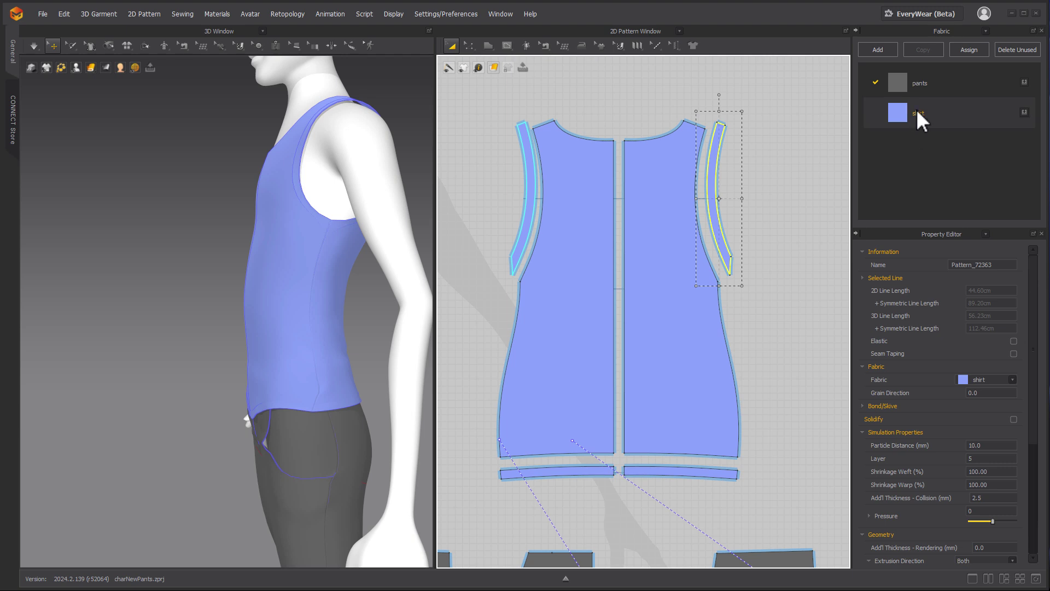
Add a new fabric named "shirt trim" and give it a light blue colour
{"action": "left_click", "coordinate": [881, 50]}
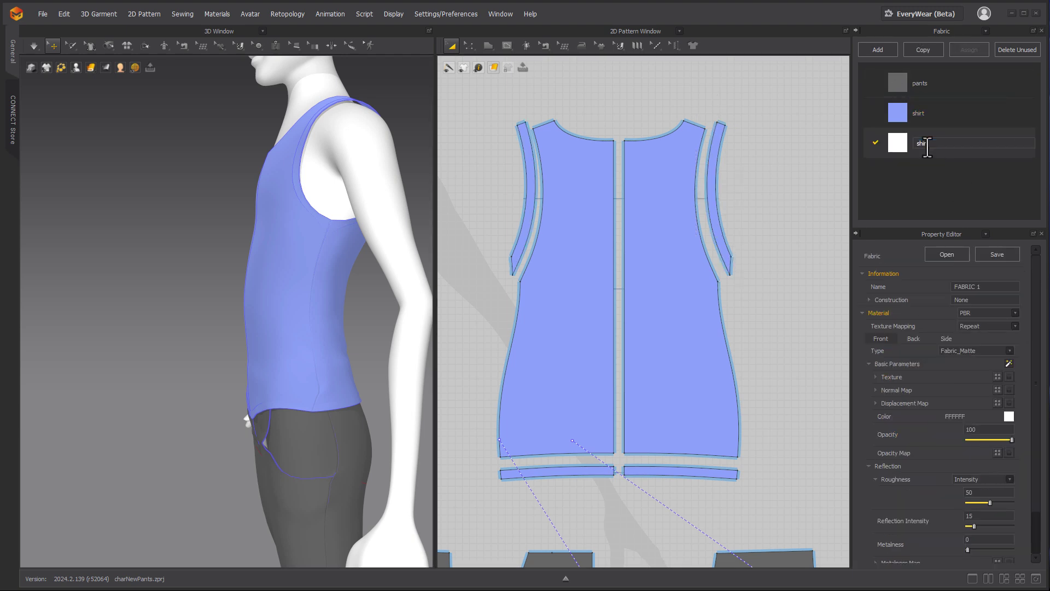
{"action": "left_click", "coordinate": [1009, 417]}
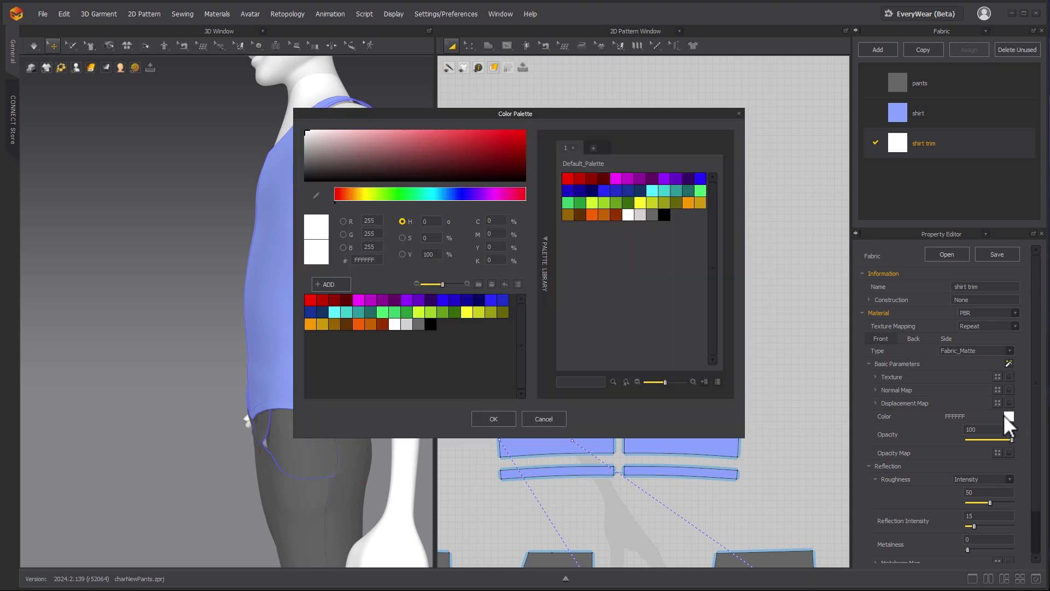
{"action": "left_click", "coordinate": [452, 193]}
{"action": "left_click", "coordinate": [444, 193]}
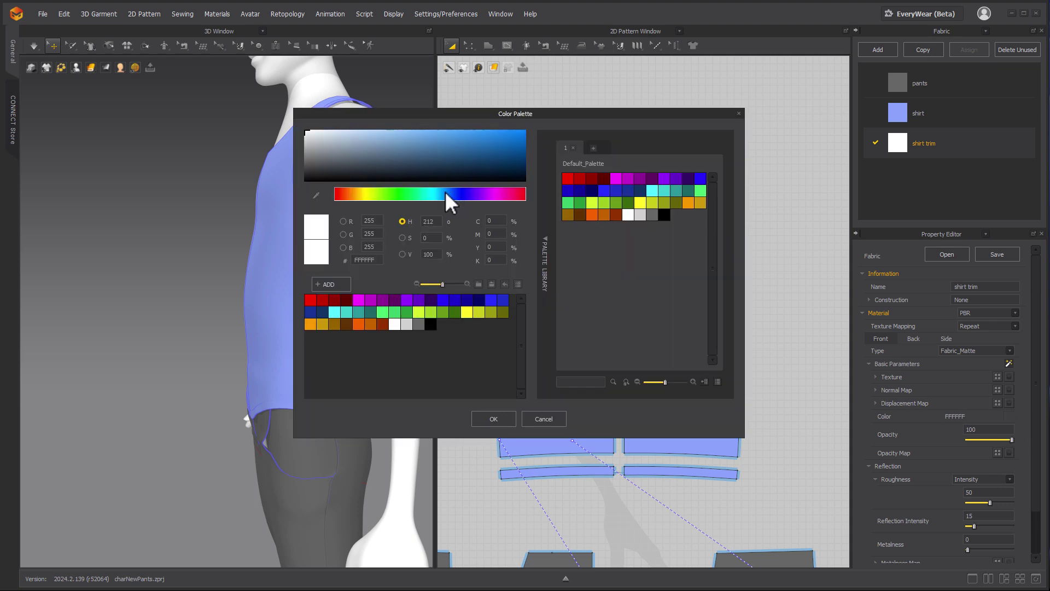
{"action": "left_click", "coordinate": [472, 138]}
{"action": "left_click", "coordinate": [493, 419]}
Assign the shirt trim fabric to the armhole and hem strips of the front and back
{"action": "scroll", "coordinate": [782, 293], "scroll_direction": "down", "scroll_amount": 4}
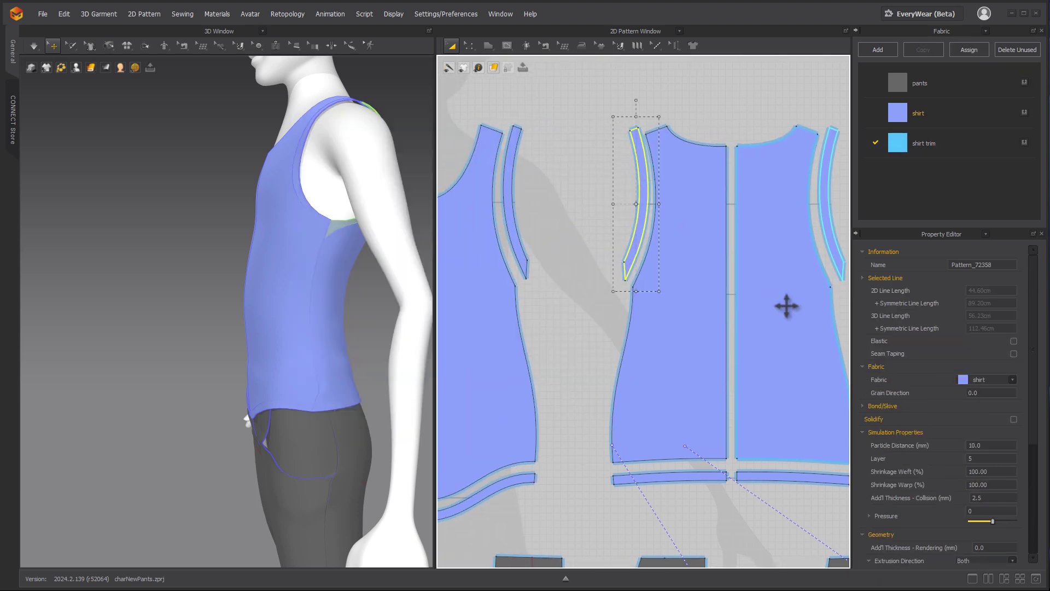
{"action": "left_click_drag", "start_coordinate": [905, 156], "coordinate": [723, 270]}
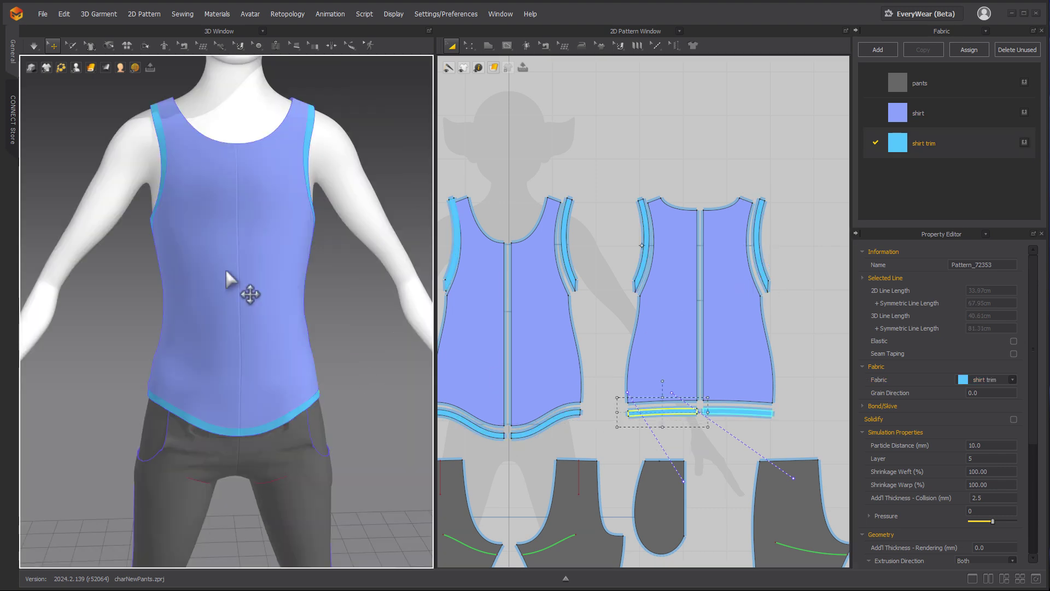
{"action": "right_click_drag", "start_coordinate": [351, 297], "coordinate": [306, 280]}
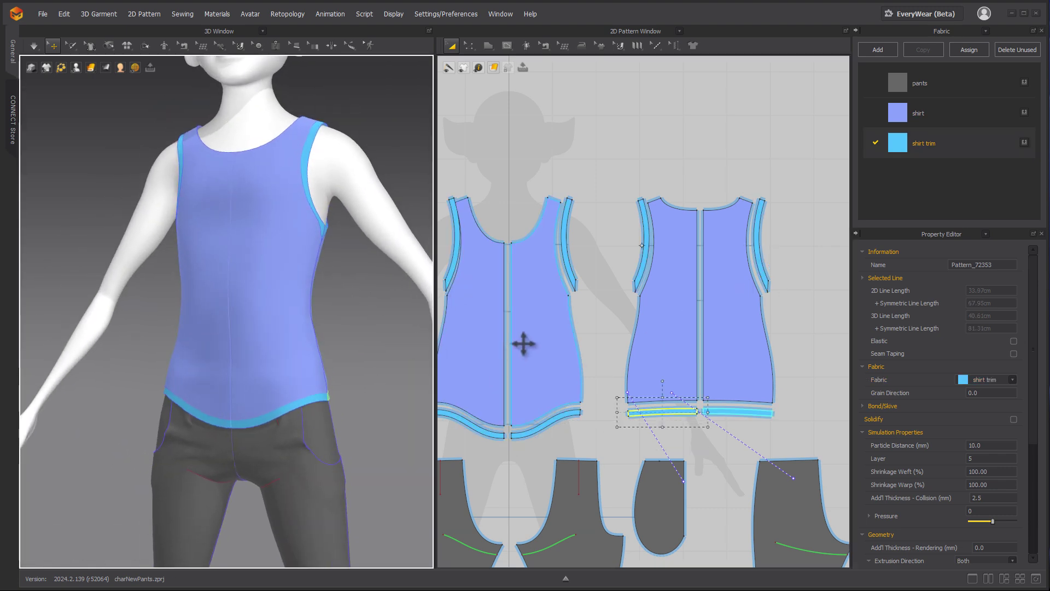
Sew the back hem strip's upper edge to the bottom edge of the back shirt piece with segment sewing
{"action": "scroll", "coordinate": [629, 307], "scroll_direction": "up", "scroll_amount": 6}
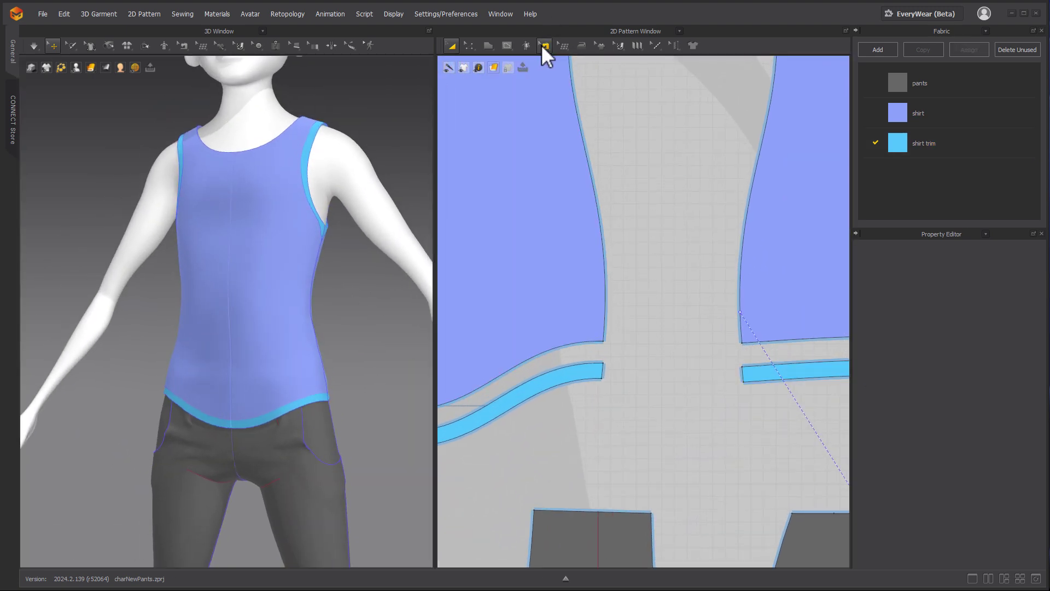
{"action": "left_click", "coordinate": [542, 45]}
{"action": "left_click", "coordinate": [572, 82]}
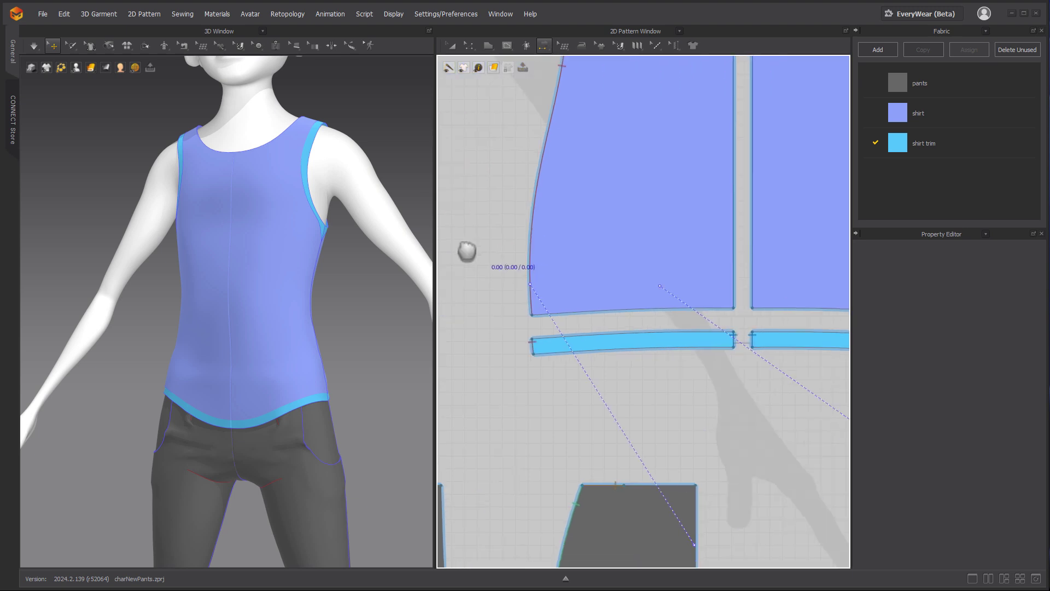
{"action": "left_click", "coordinate": [653, 303]}
{"action": "left_click", "coordinate": [659, 328]}
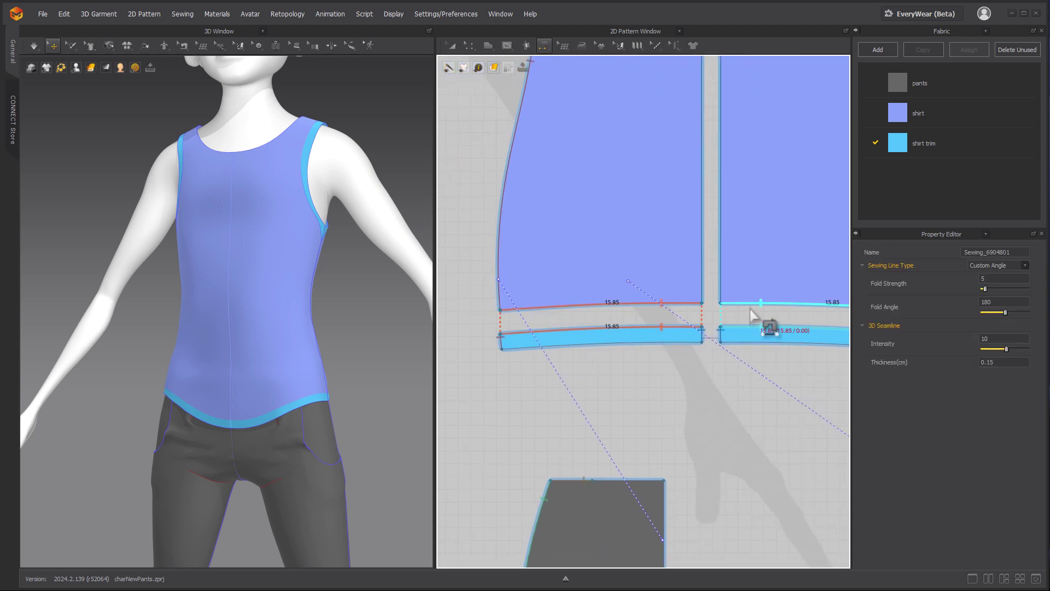
{"action": "left_click", "coordinate": [761, 303]}
{"action": "left_click", "coordinate": [758, 328]}
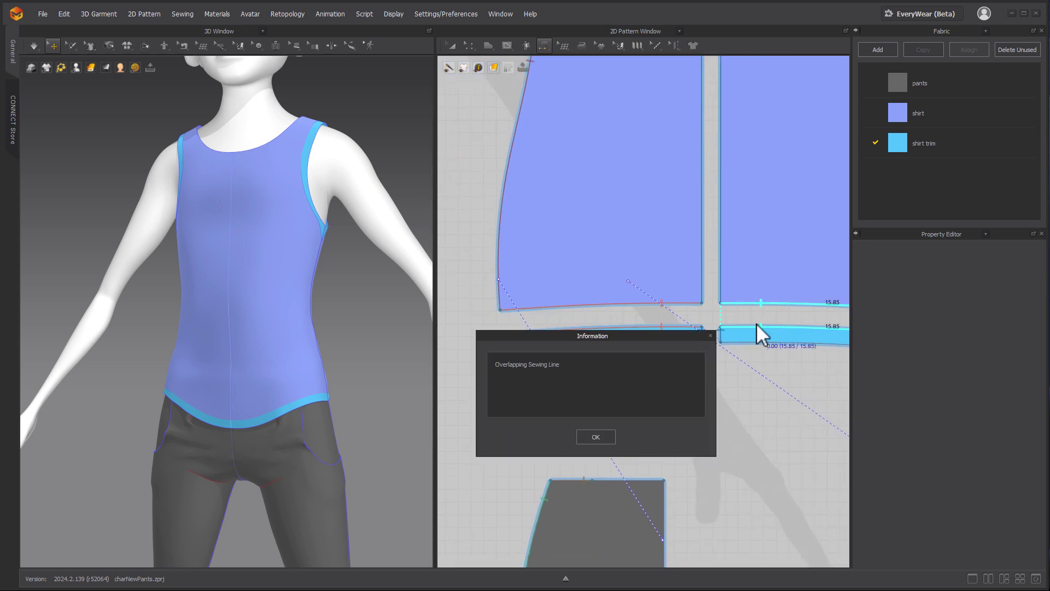
{"action": "left_click", "coordinate": [596, 436]}
{"action": "left_click", "coordinate": [632, 326]}
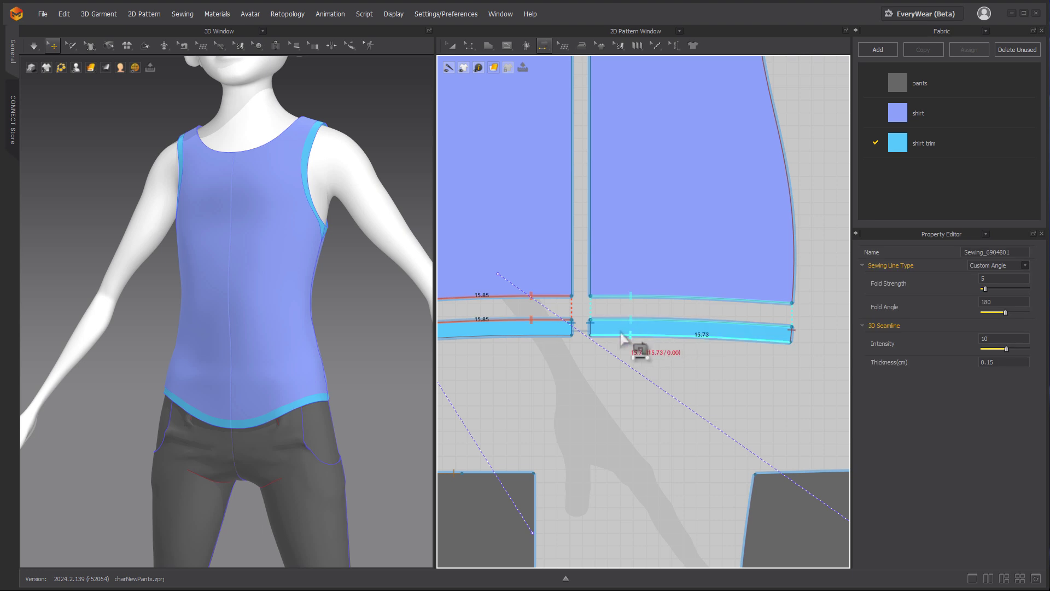
Sew the remaining armhole and front hem strips back to their matching shirt edges
{"action": "left_click", "coordinate": [529, 186]}
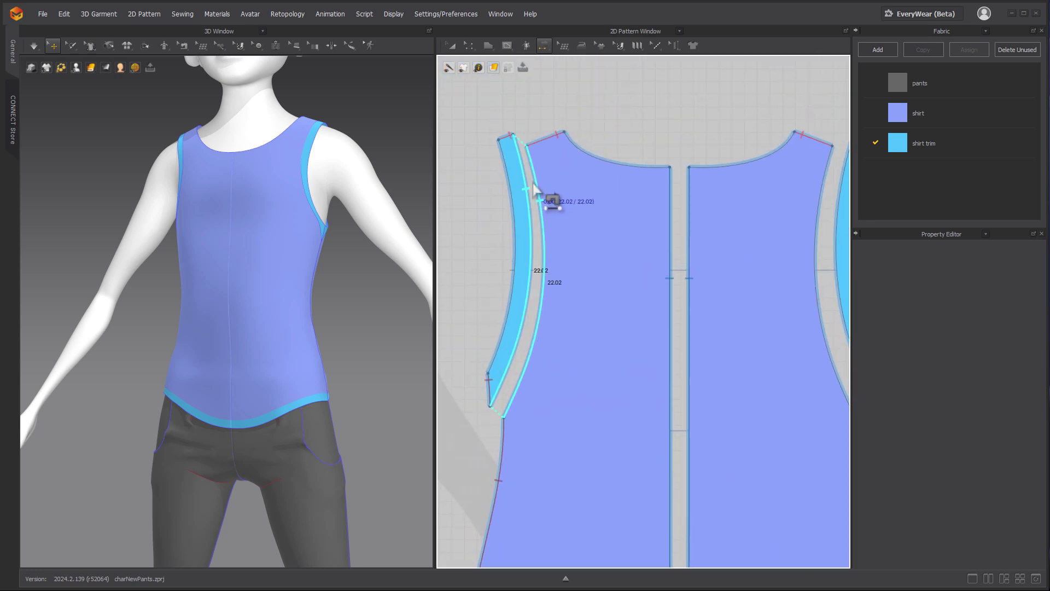
{"action": "left_click", "coordinate": [537, 187]}
{"action": "middle_click_drag", "start_coordinate": [766, 525], "coordinate": [596, 215]}
{"action": "middle_click_drag", "start_coordinate": [545, 399], "coordinate": [446, 399]}
Simulate the garment with the trim strips sewn to the shirt
{"action": "right_click_drag", "start_coordinate": [368, 350], "coordinate": [293, 349]}
{"action": "left_click", "coordinate": [34, 46]}
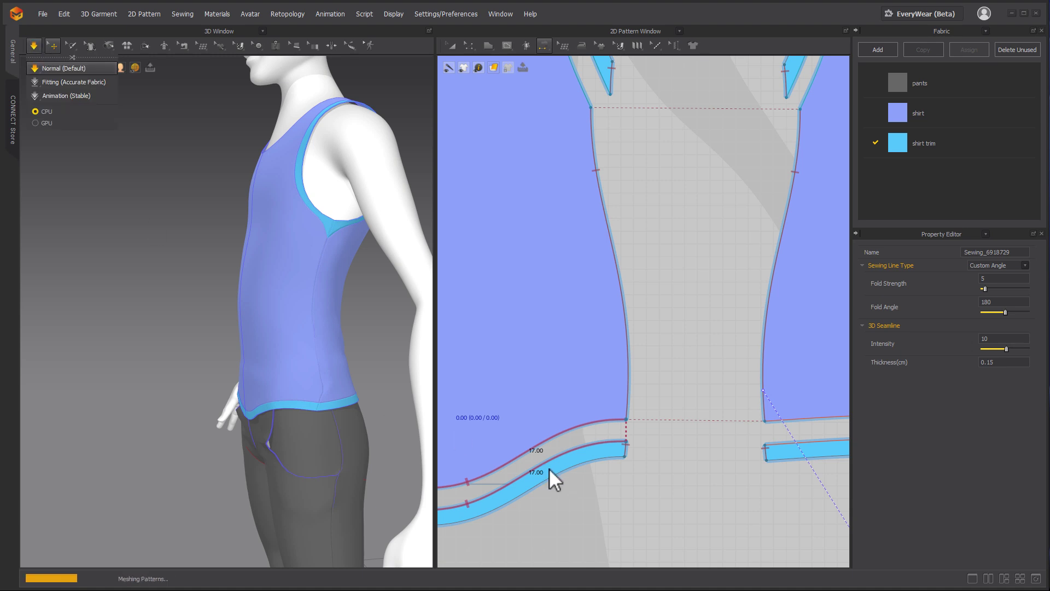
{"action": "key", "text": "a"}
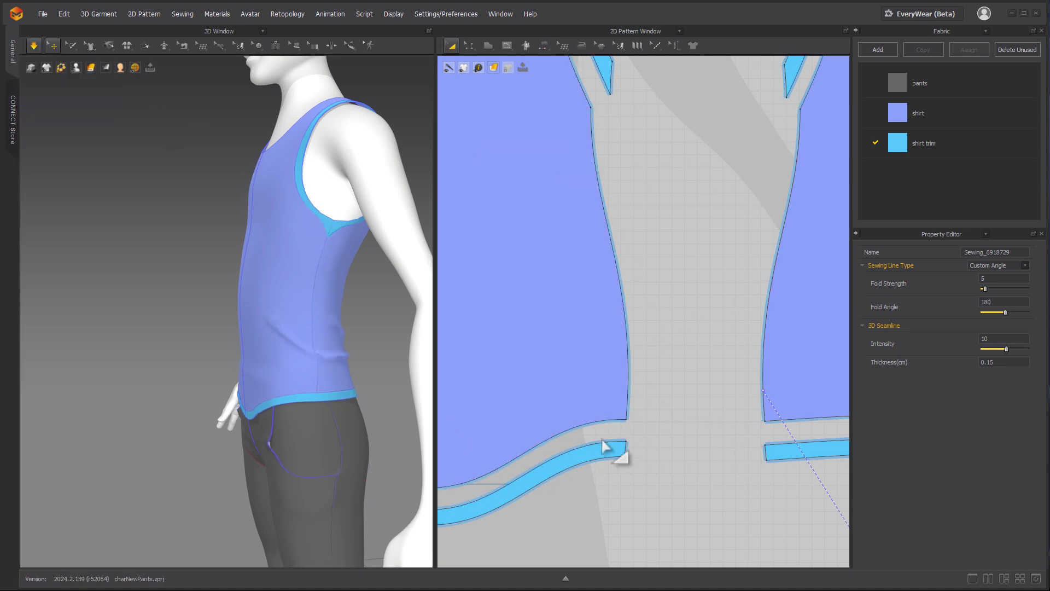
{"action": "left_click", "coordinate": [601, 451]}
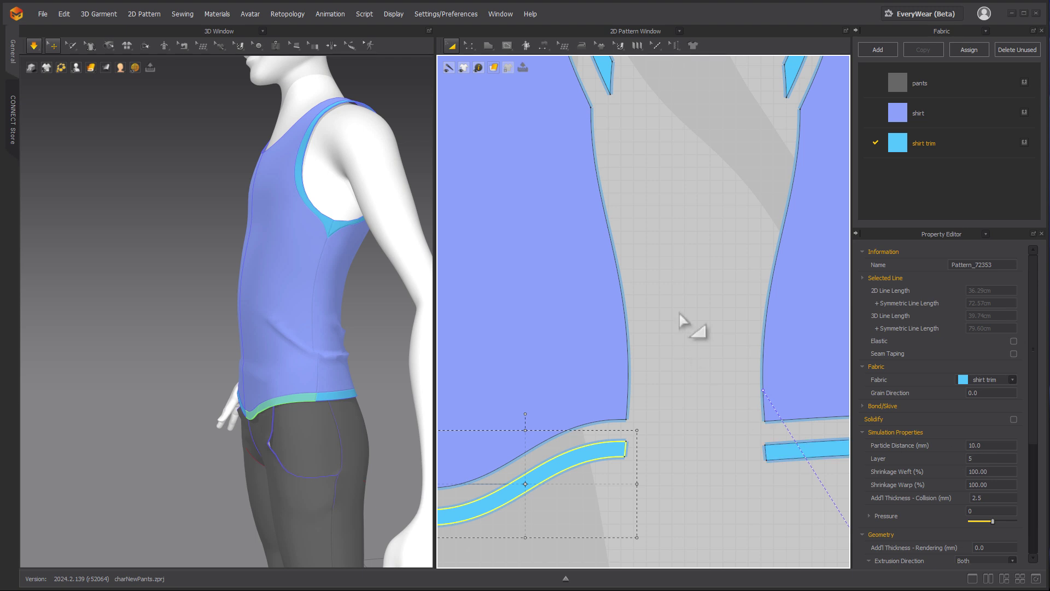
{"action": "left_click", "coordinate": [665, 246]}
{"action": "scroll", "coordinate": [548, 258], "scroll_direction": "down", "scroll_amount": 5}
{"action": "scroll", "coordinate": [628, 286], "scroll_direction": "up", "scroll_amount": 2}
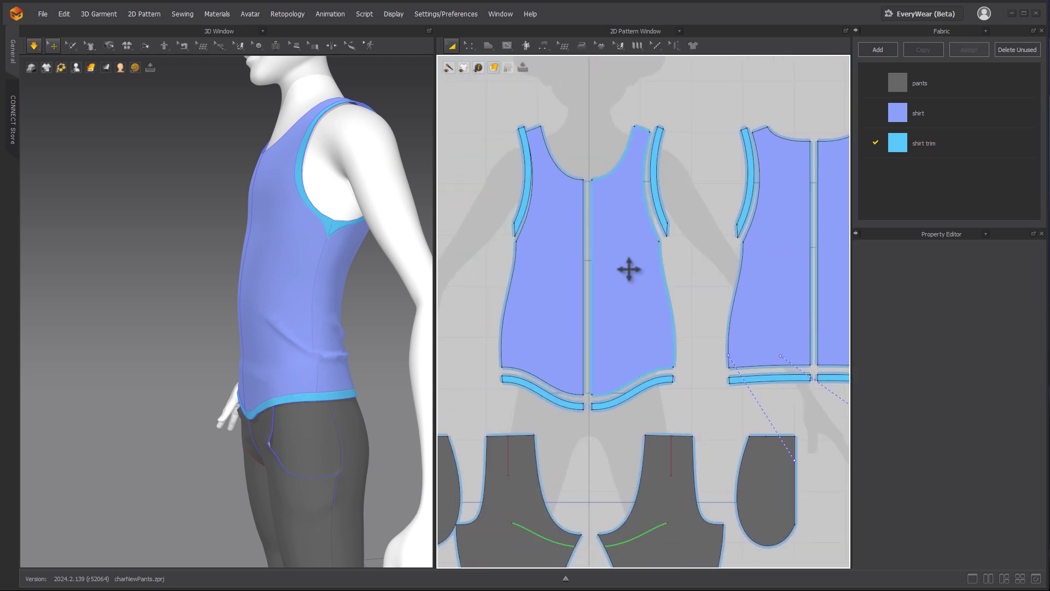
Raise the pointed lower corners of the front and back armhole strips with Transform Point/Segment to remove the underarm spike
{"action": "key", "text": "b"}
{"action": "right_click_drag", "start_coordinate": [408, 260], "coordinate": [174, 232]}
{"action": "scroll", "coordinate": [665, 229], "scroll_direction": "up", "scroll_amount": 8}
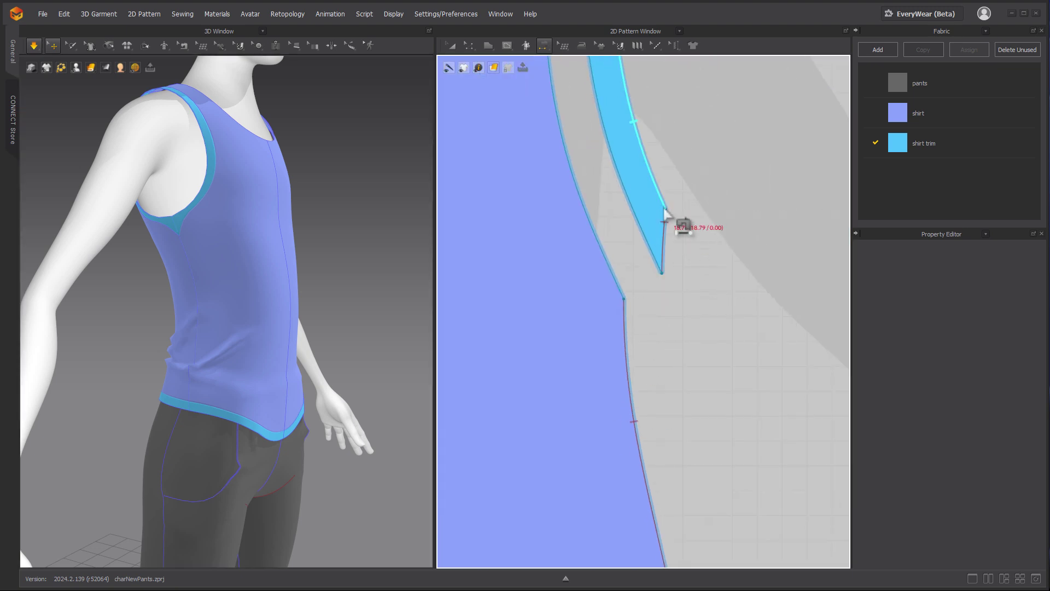
{"action": "scroll", "coordinate": [688, 267], "scroll_direction": "down", "scroll_amount": 2}
{"action": "scroll", "coordinate": [688, 266], "scroll_direction": "down", "scroll_amount": 6}
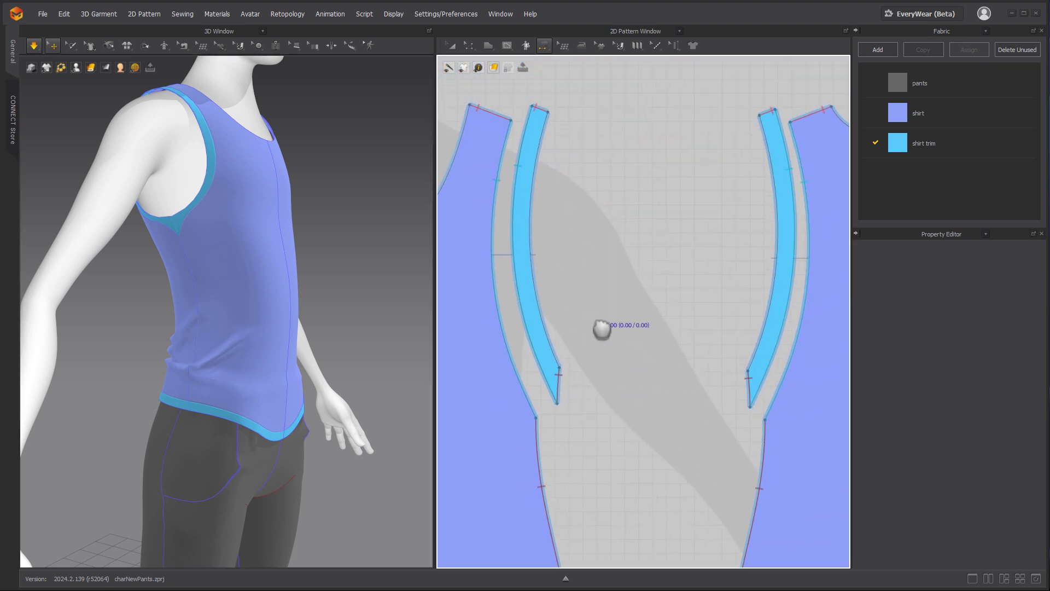
{"action": "left_click", "coordinate": [470, 45]}
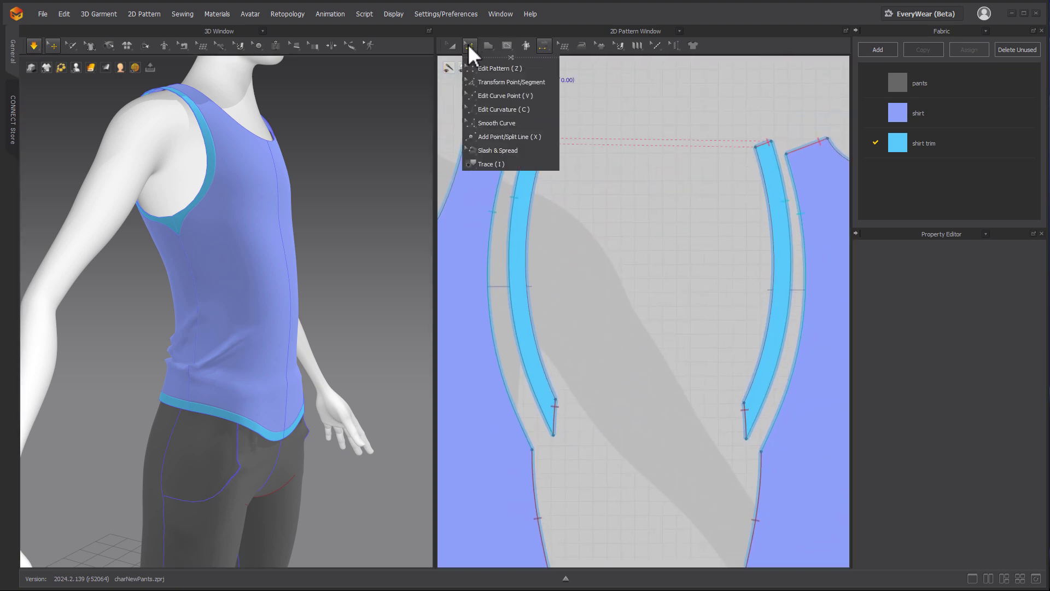
{"action": "left_click", "coordinate": [509, 82]}
{"action": "scroll", "coordinate": [690, 345], "scroll_direction": "up", "scroll_amount": 5}
{"action": "scroll", "coordinate": [690, 346], "scroll_direction": "up", "scroll_amount": 1}
{"action": "left_click_drag", "start_coordinate": [585, 391], "coordinate": [568, 356]}
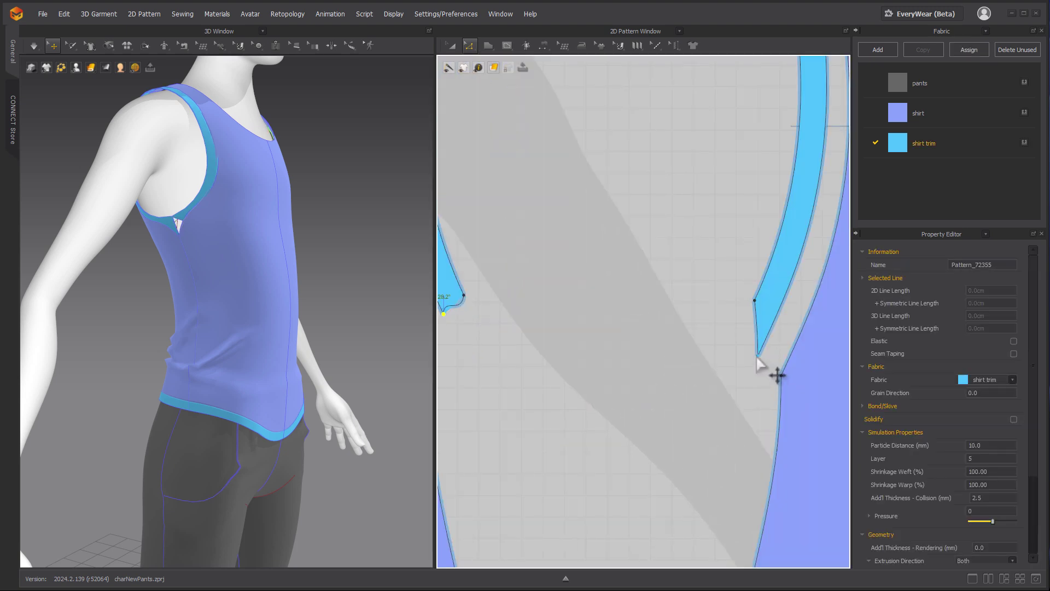
{"action": "left_click_drag", "start_coordinate": [758, 354], "coordinate": [776, 318]}
Correct the hooked curves at the lower ends of the armhole strips so each strip ends cleanly
{"action": "middle_click_drag", "start_coordinate": [686, 340], "coordinate": [606, 345], "text": "alt"}
{"action": "right_click_drag", "start_coordinate": [606, 344], "coordinate": [676, 364], "text": "alt"}
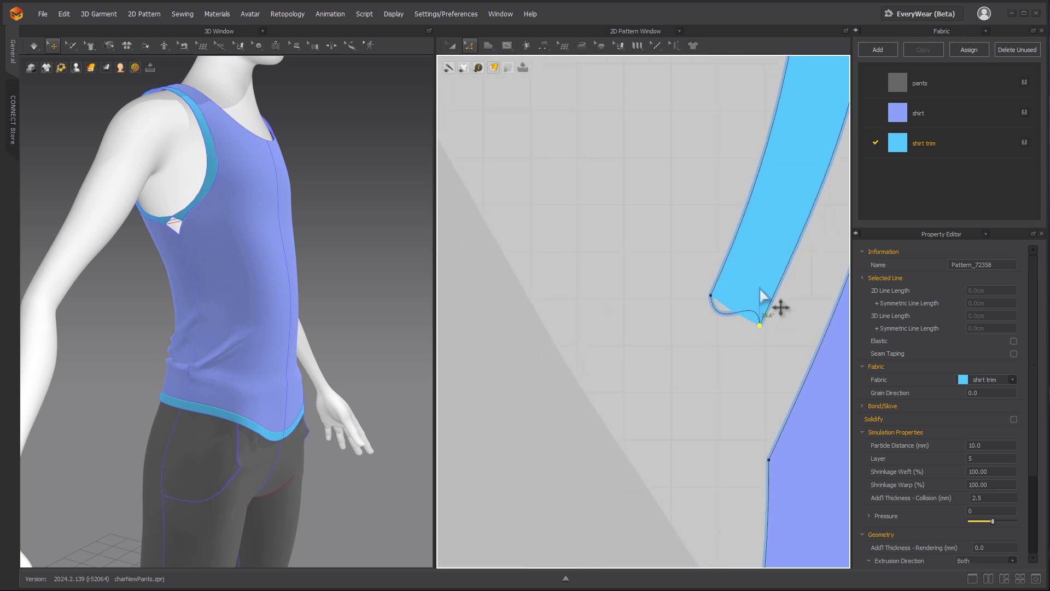
{"action": "left_click", "coordinate": [754, 318]}
{"action": "left_click_drag", "start_coordinate": [744, 316], "coordinate": [743, 316]}
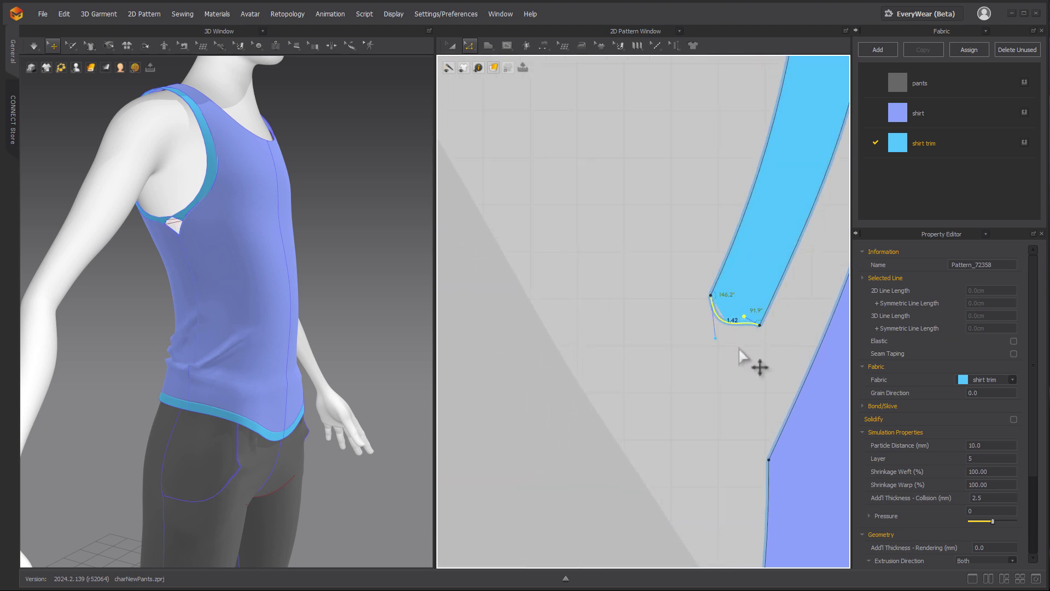
{"action": "middle_click_drag", "start_coordinate": [471, 328], "coordinate": [742, 353], "text": "alt"}
{"action": "left_click", "coordinate": [565, 301]}
{"action": "middle_click_drag", "start_coordinate": [574, 306], "coordinate": [618, 399], "text": "alt"}
{"action": "right_click_drag", "start_coordinate": [618, 400], "coordinate": [655, 306], "text": "alt"}
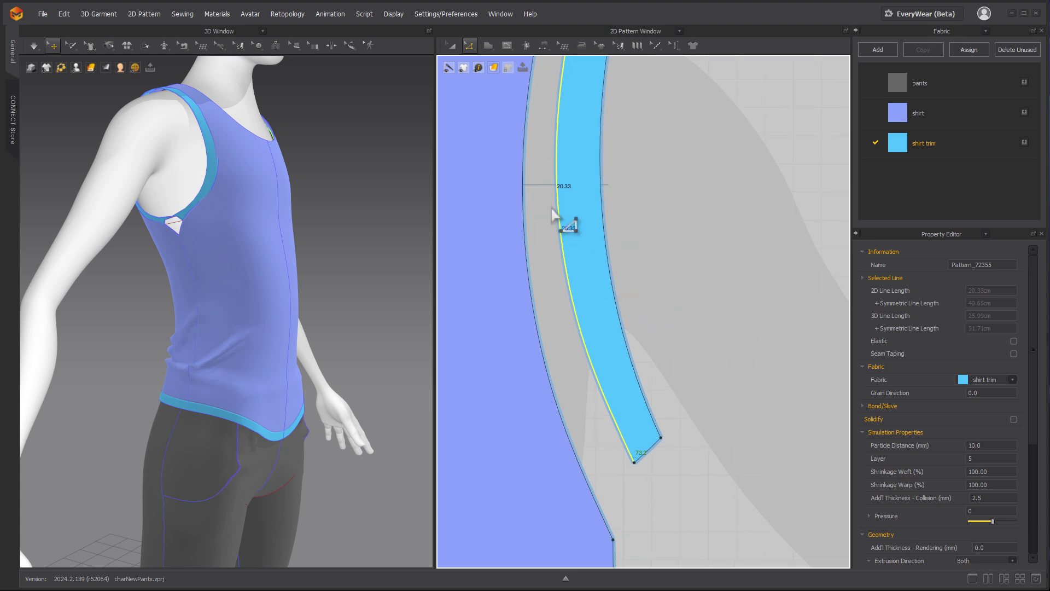
Adjust the long curved edges of the front and back armhole strips with Edit Curve Point
{"action": "left_click", "coordinate": [471, 44]}
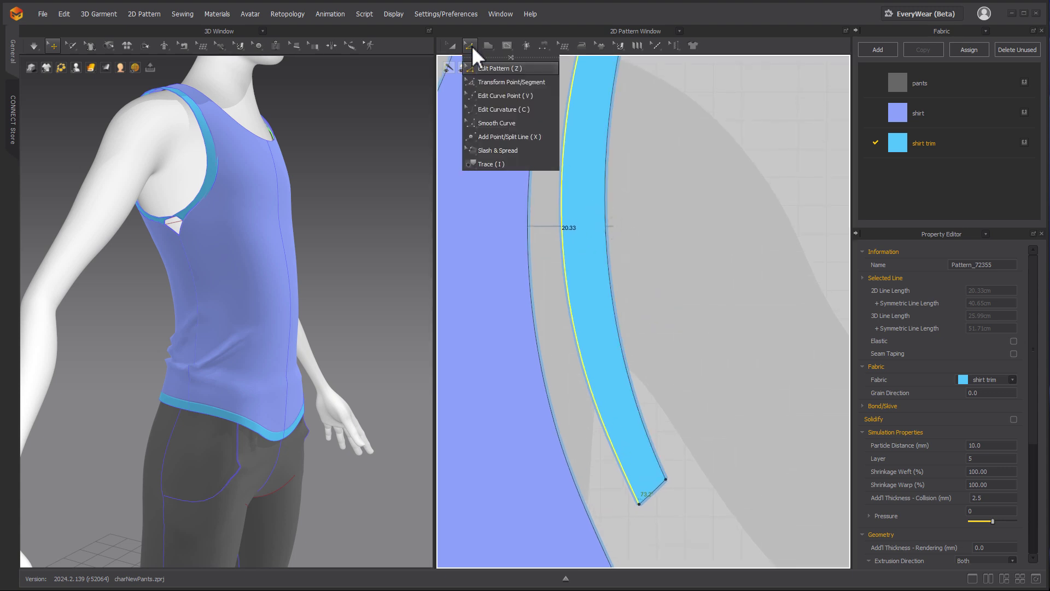
{"action": "left_click", "coordinate": [497, 96]}
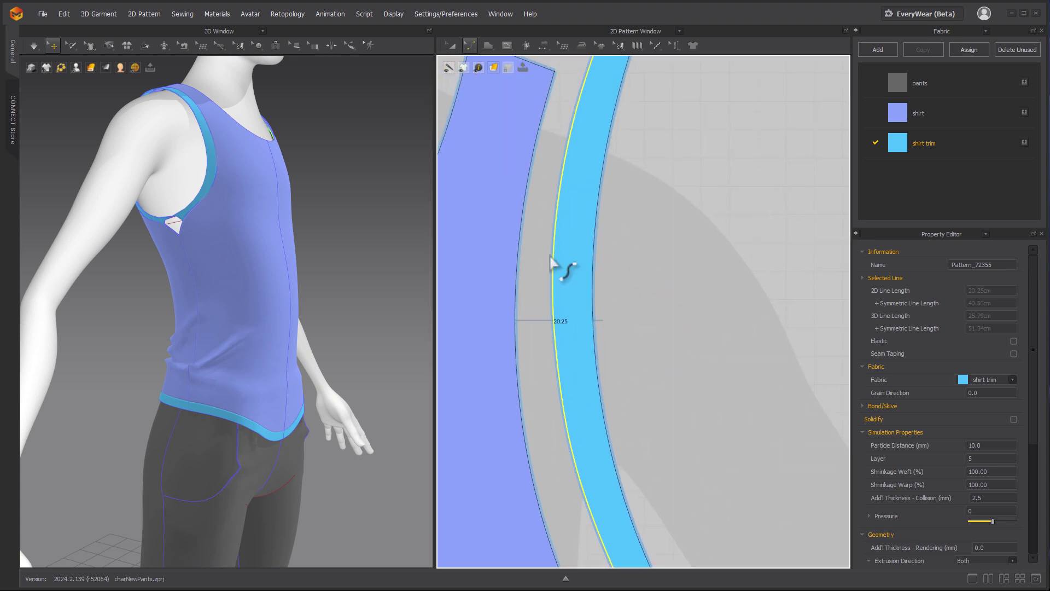
{"action": "scroll", "coordinate": [656, 288], "scroll_direction": "down", "scroll_amount": 5}
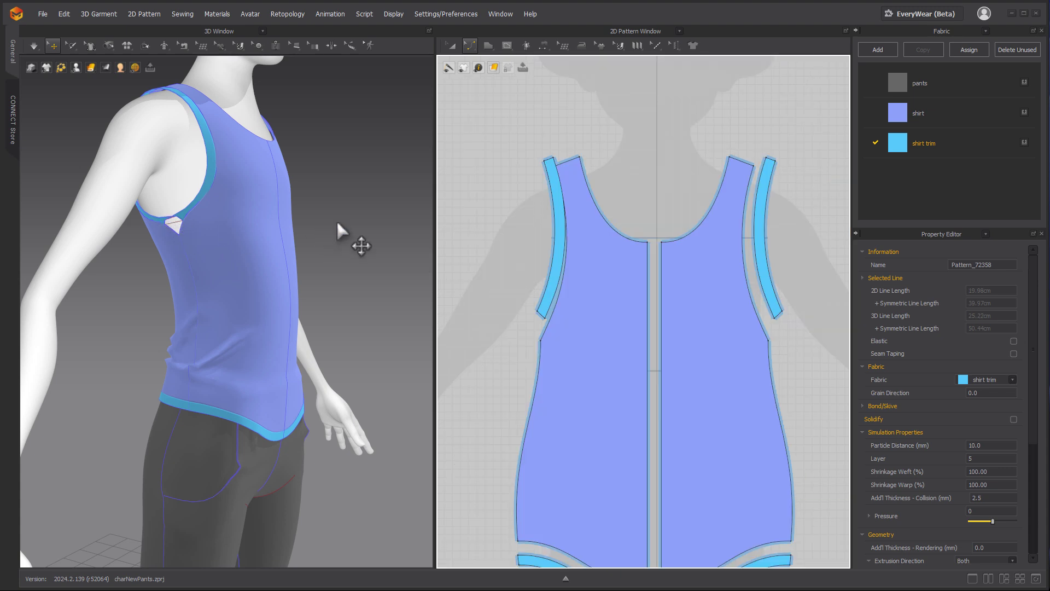
{"action": "middle_click_drag", "start_coordinate": [601, 313], "coordinate": [517, 272]}
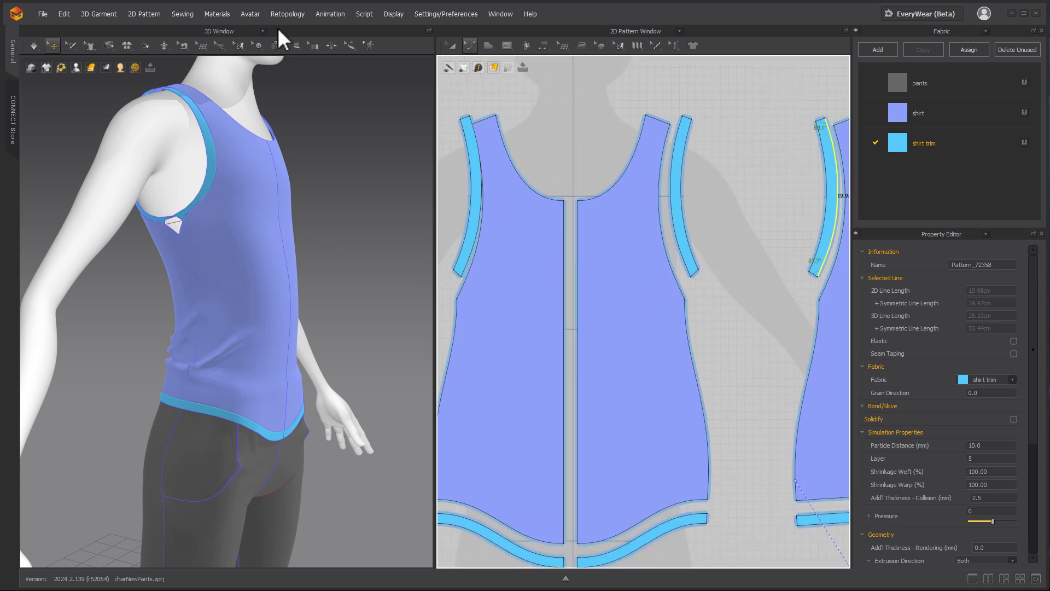
Simulate the garment with the reshaped armhole strips and check how the full outfit drapes on the avatar
{"action": "left_click", "coordinate": [33, 45]}
{"action": "key", "text": "space"}
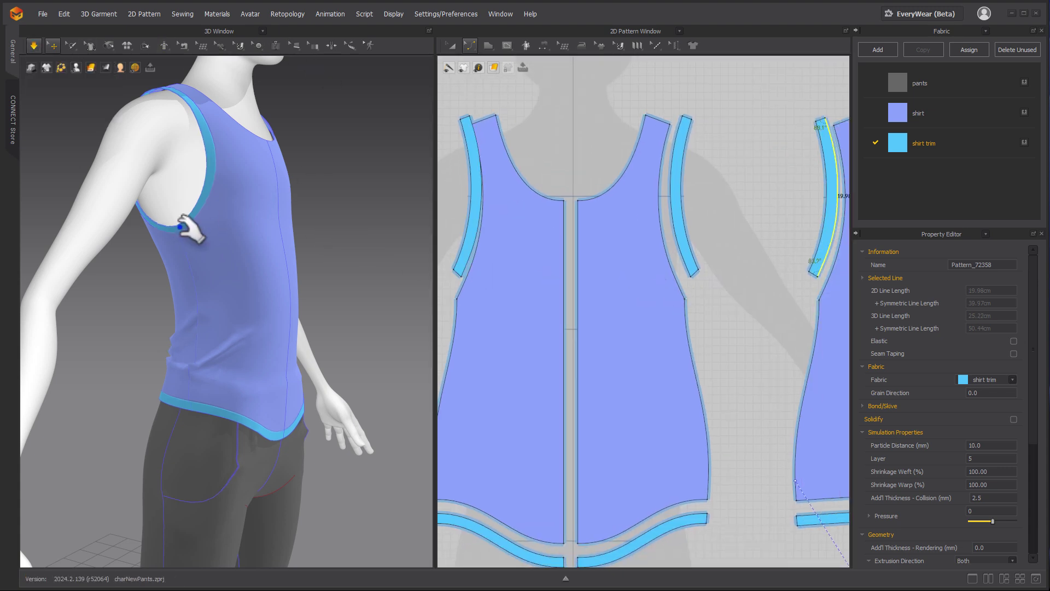
{"action": "right_click_drag", "start_coordinate": [223, 227], "coordinate": [323, 214]}
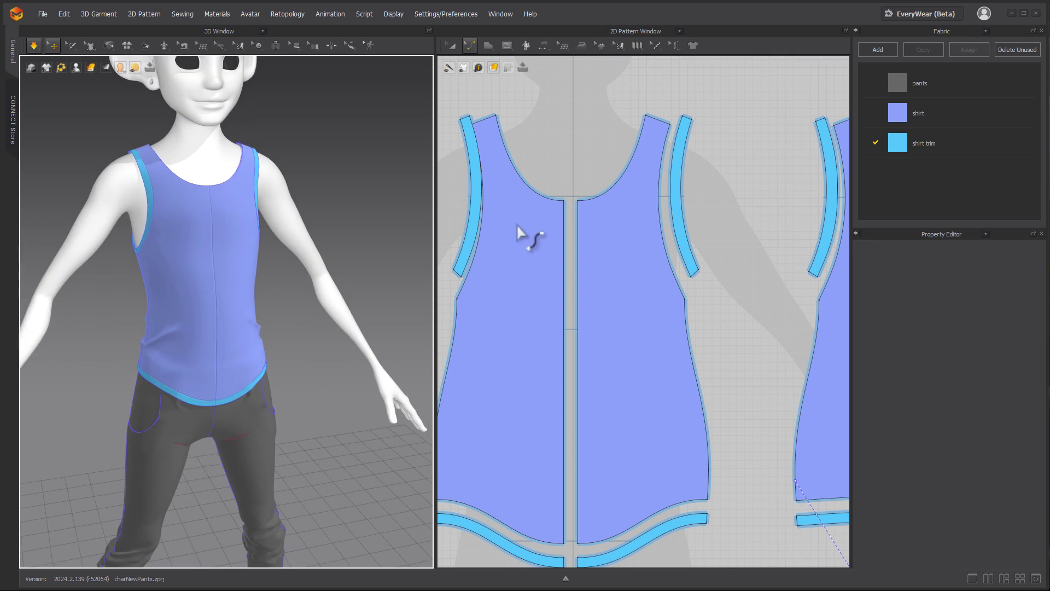
{"action": "middle_click_drag", "start_coordinate": [516, 224], "coordinate": [596, 236]}
{"action": "left_click", "coordinate": [451, 45]}
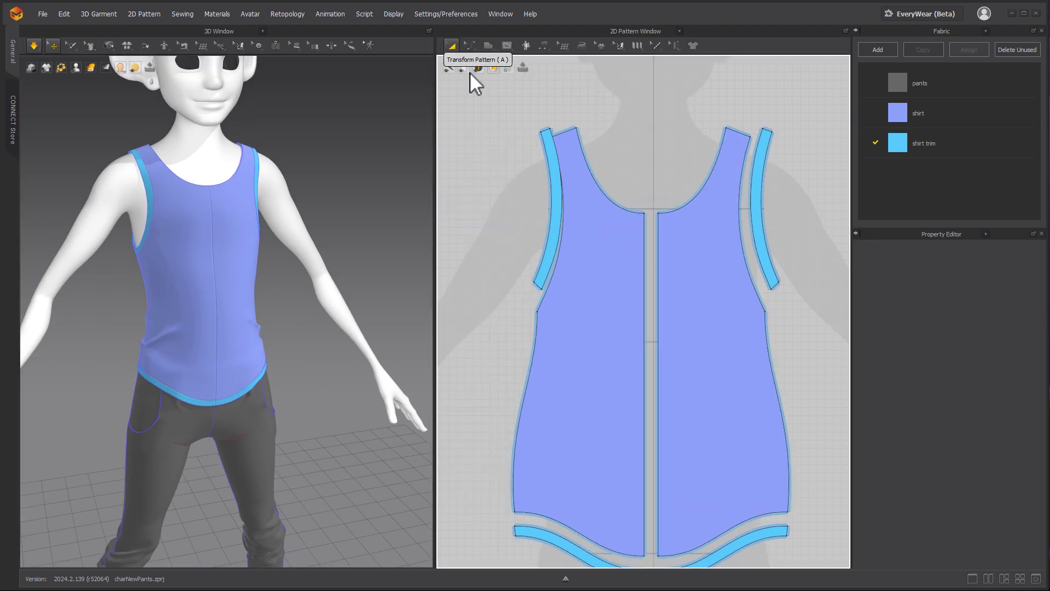
{"action": "left_click", "coordinate": [555, 214]}
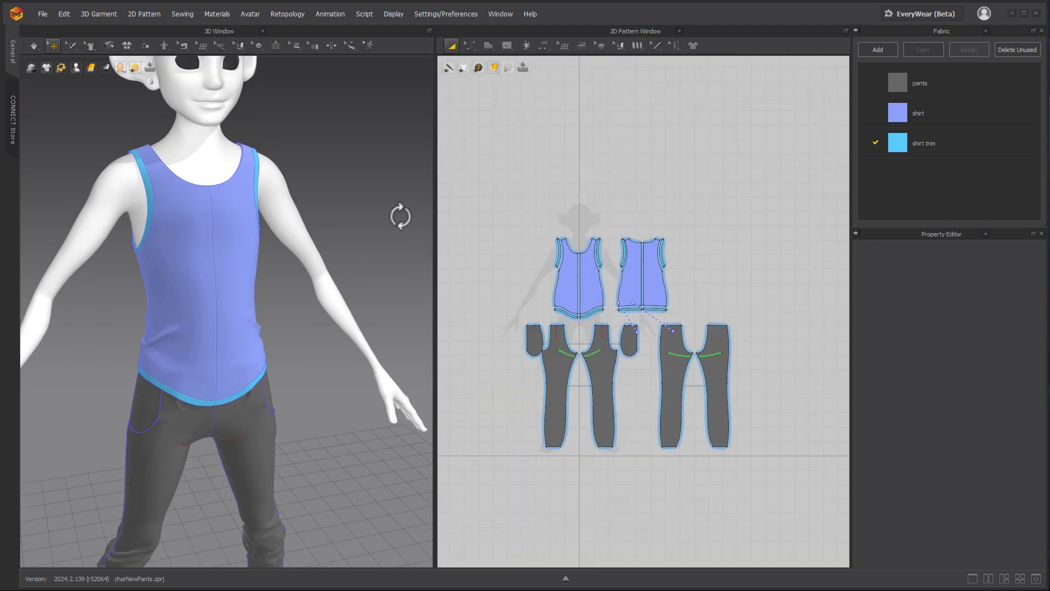
{"action": "mouse_move", "coordinate": [401, 216]}
{"action": "right_mouse_down"}
{"action": "mouse_move", "coordinate": [188, 187]}
{"action": "mouse_move", "coordinate": [391, 208]}
{"action": "right_mouse_up"}
{"action": "scroll", "coordinate": [394, 225], "scroll_direction": "down", "scroll_amount": 4}
{"action": "middle_click_drag", "start_coordinate": [360, 243], "coordinate": [361, 131]}
{"action": "right_click_drag", "start_coordinate": [365, 137], "coordinate": [347, 239]}
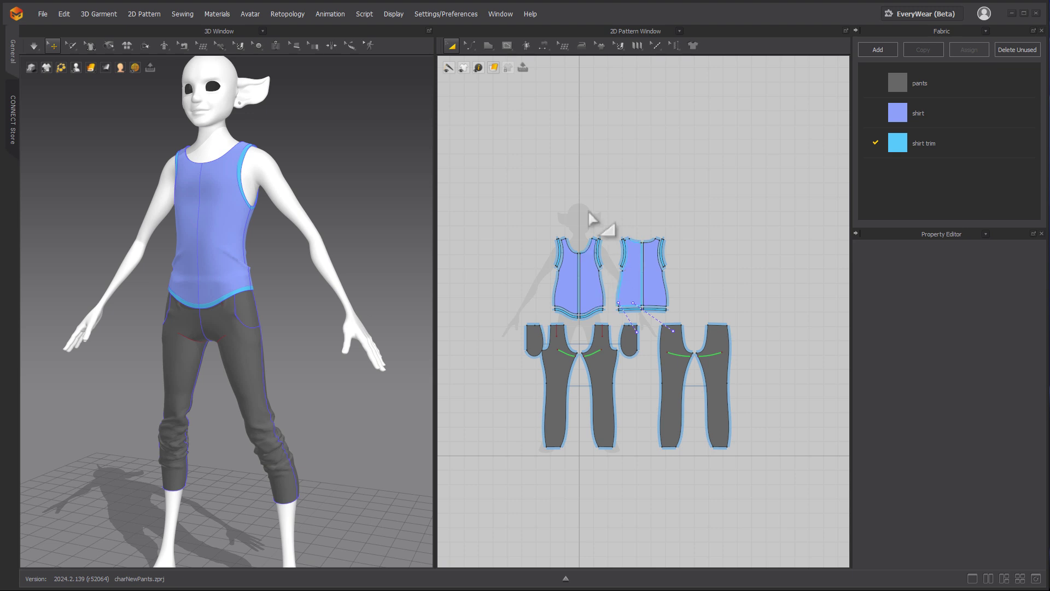
Replace the 2D pattern view with the UV Editor and bring the shirt islands into view
{"action": "left_click", "coordinate": [652, 28]}
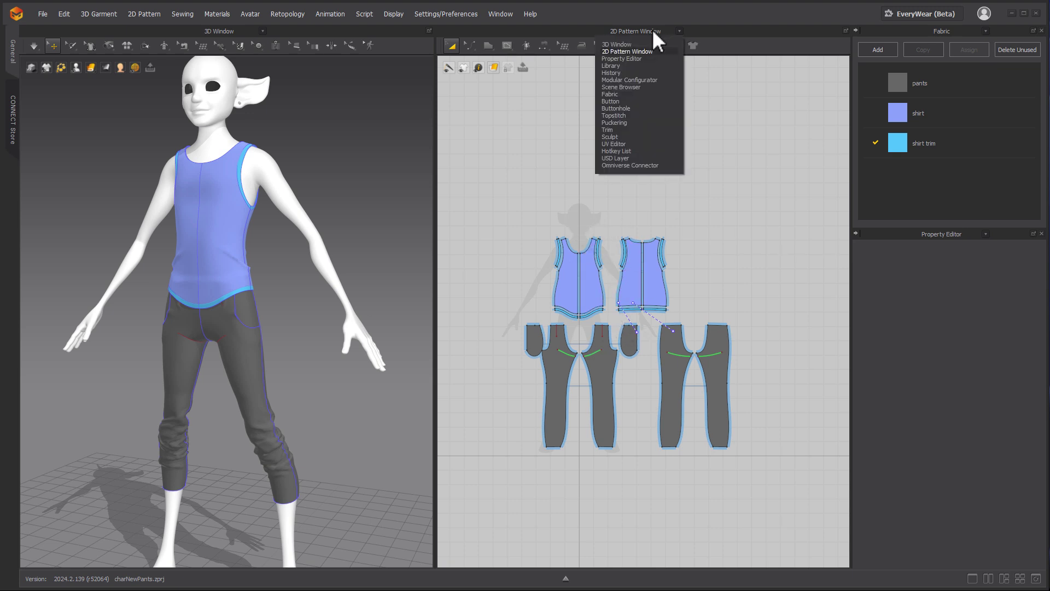
{"action": "left_click", "coordinate": [623, 28]}
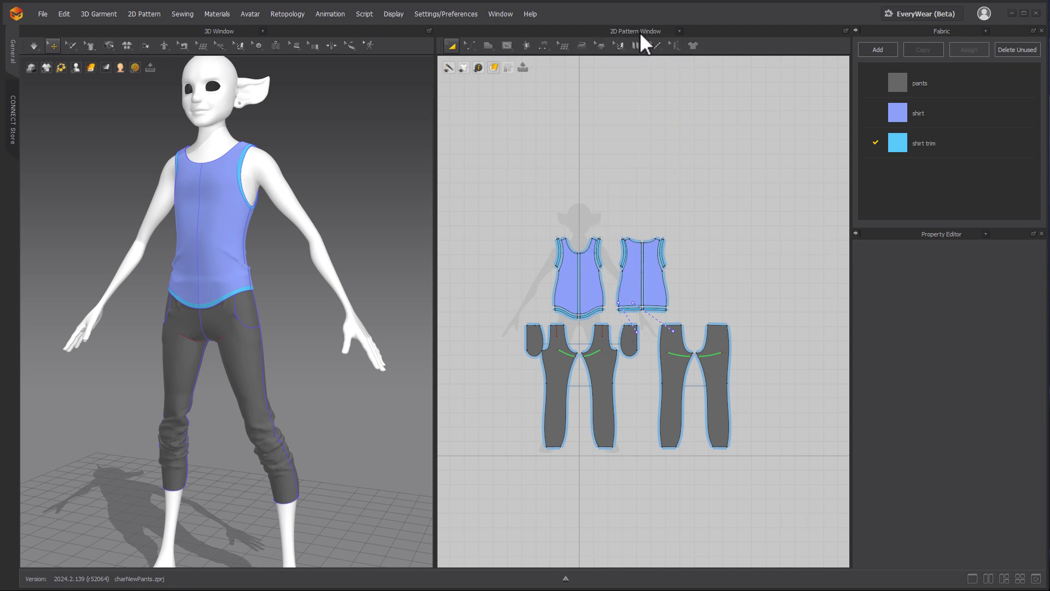
{"action": "left_click", "coordinate": [644, 32]}
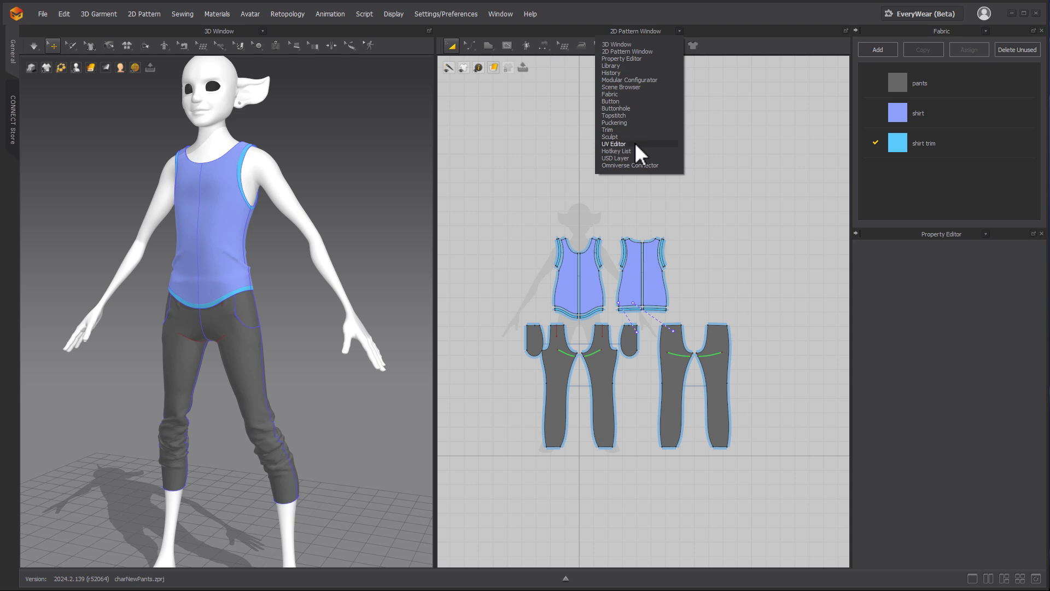
{"action": "left_click", "coordinate": [635, 144]}
{"action": "middle_click_drag", "start_coordinate": [724, 167], "coordinate": [632, 252]}
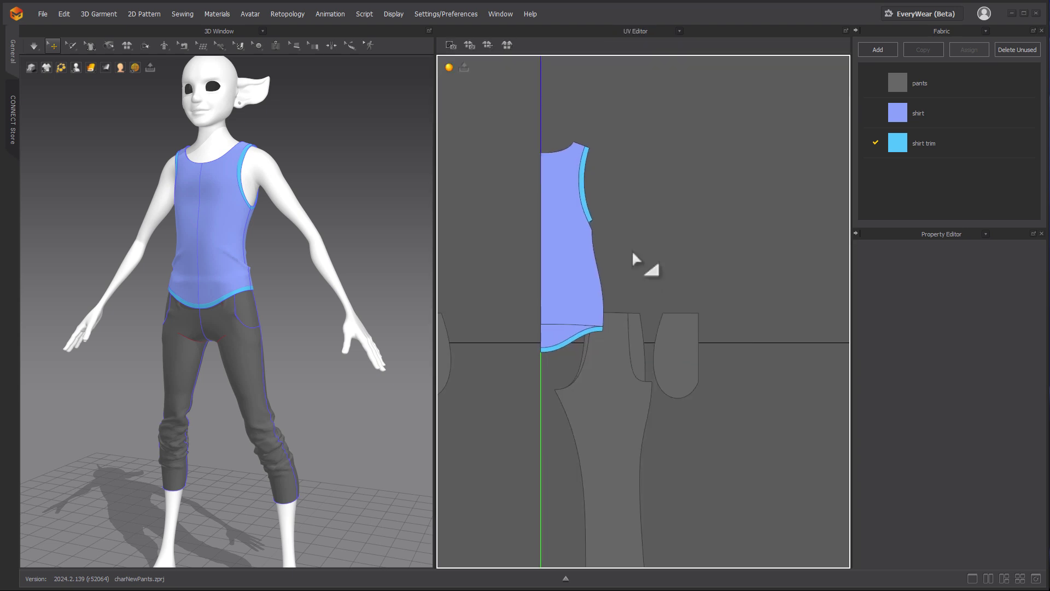
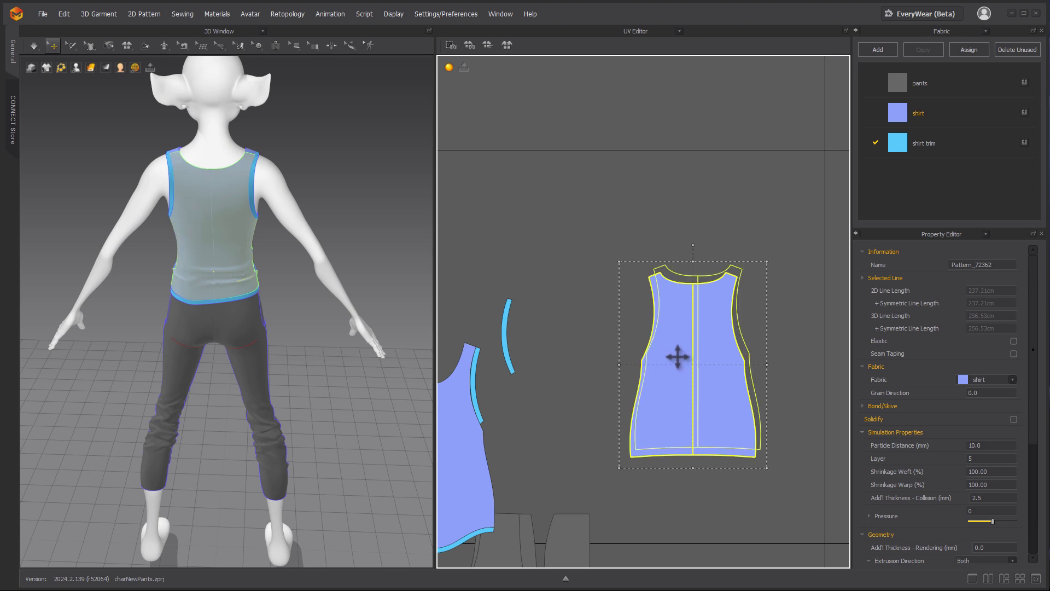
Move the front shirt UV island away from the trim strips and pants islands
{"action": "middle_click_drag", "start_coordinate": [689, 298], "coordinate": [854, 309]}
{"action": "left_click_drag", "start_coordinate": [672, 407], "coordinate": [609, 235]}
{"action": "middle_click_drag", "start_coordinate": [684, 221], "coordinate": [637, 238]}
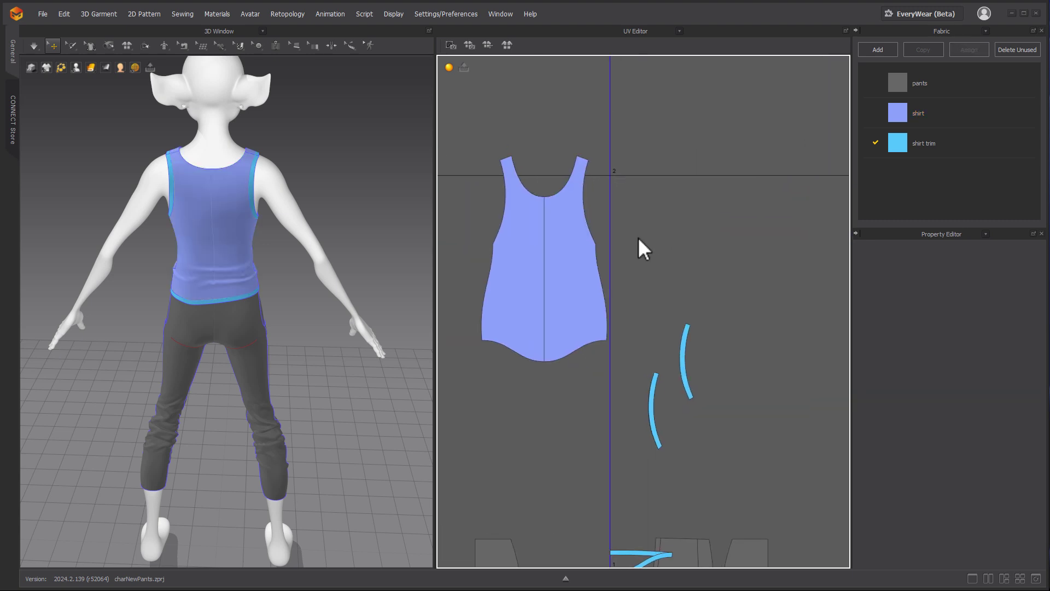
Identify the back right armhole strip on the avatar and place its UV island beside the back shirt's right armhole
{"action": "left_click", "coordinate": [679, 355]}
{"action": "right_click_drag", "start_coordinate": [373, 263], "coordinate": [368, 234]}
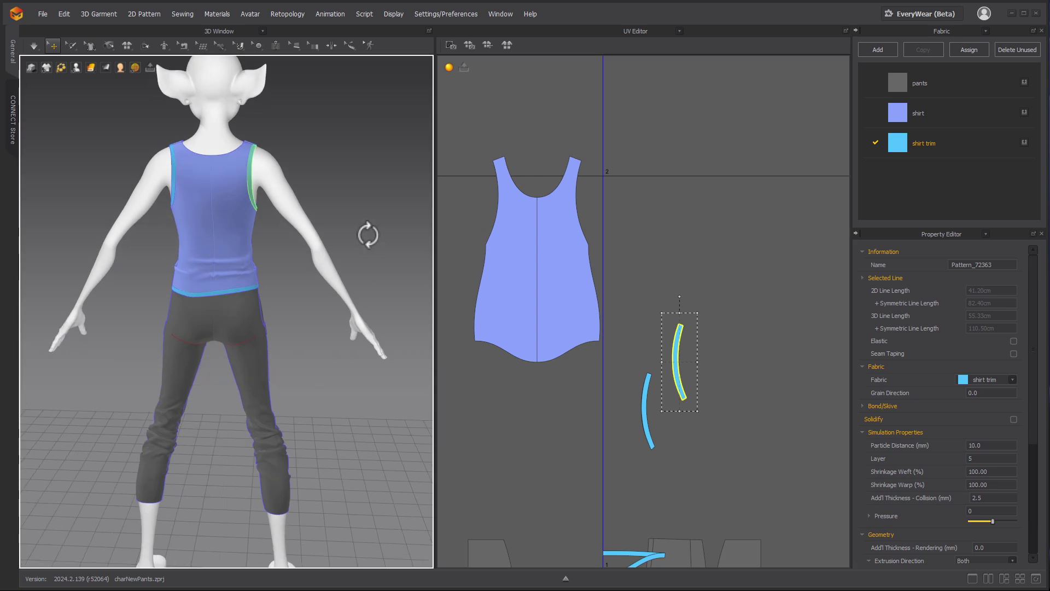
{"action": "middle_click_drag", "start_coordinate": [780, 322], "coordinate": [629, 330]}
{"action": "scroll", "coordinate": [629, 330], "scroll_direction": "down", "scroll_amount": 2}
{"action": "left_click", "coordinate": [601, 353]}
{"action": "left_click", "coordinate": [551, 352]}
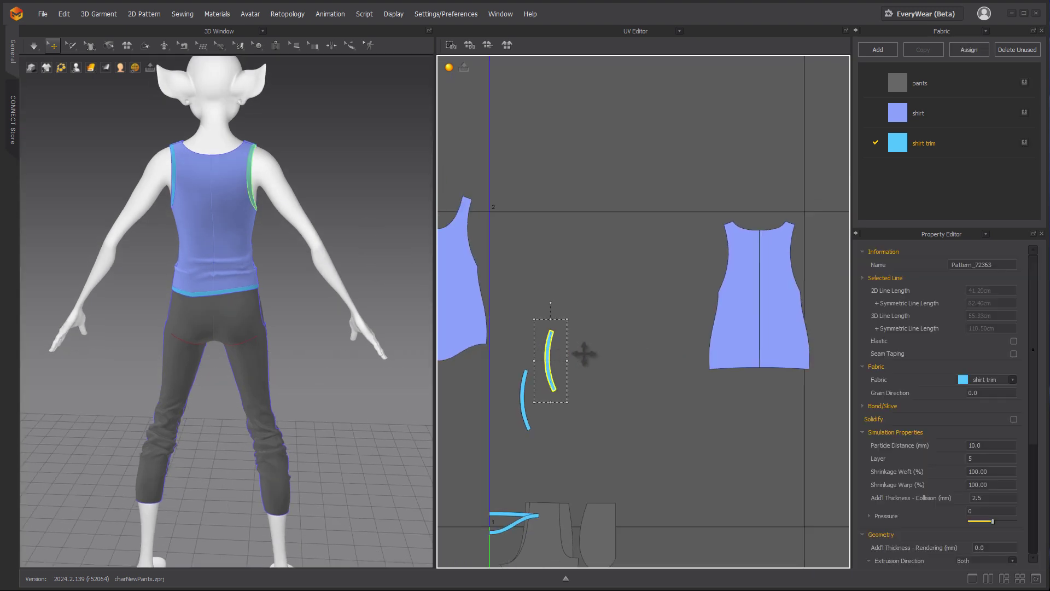
{"action": "left_click_drag", "start_coordinate": [780, 272], "coordinate": [805, 250]}
Flip the other front armhole strip's UV island horizontally and place it beside the front shirt's left armhole
{"action": "left_click", "coordinate": [525, 395]}
{"action": "left_click_drag", "start_coordinate": [578, 332], "coordinate": [609, 322]}
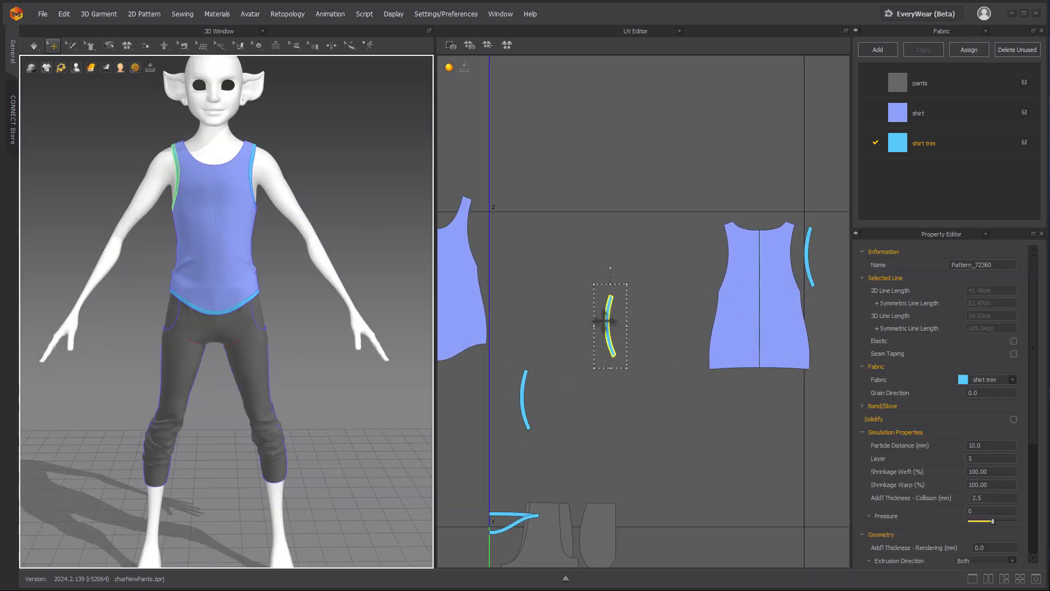
{"action": "right_click", "coordinate": [605, 321]}
{"action": "left_click", "coordinate": [635, 342]}
{"action": "middle_click_drag", "start_coordinate": [644, 370], "coordinate": [781, 388]}
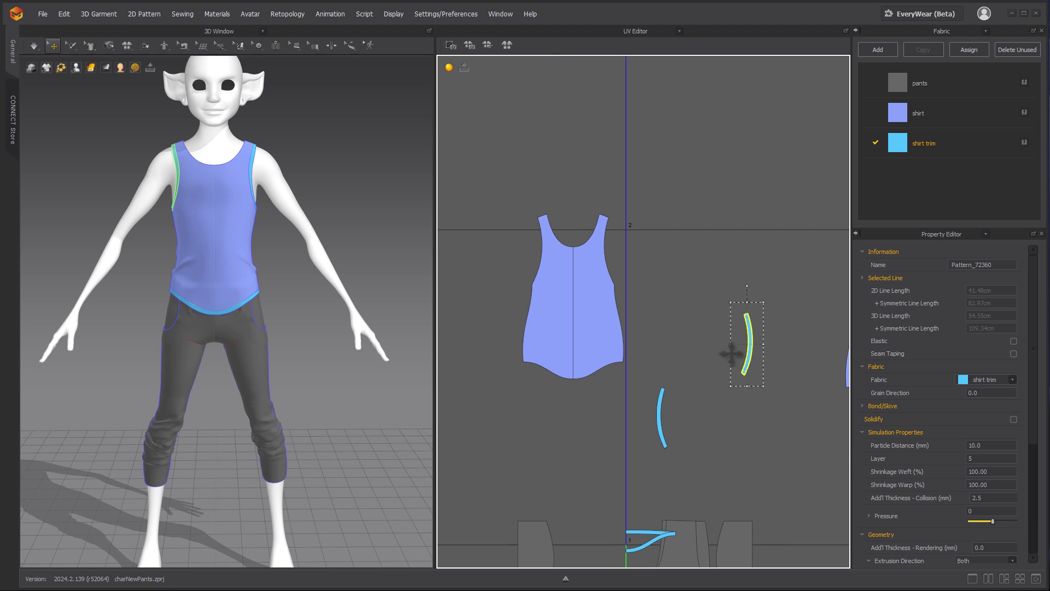
{"action": "left_click_drag", "start_coordinate": [459, 268], "coordinate": [459, 268]}
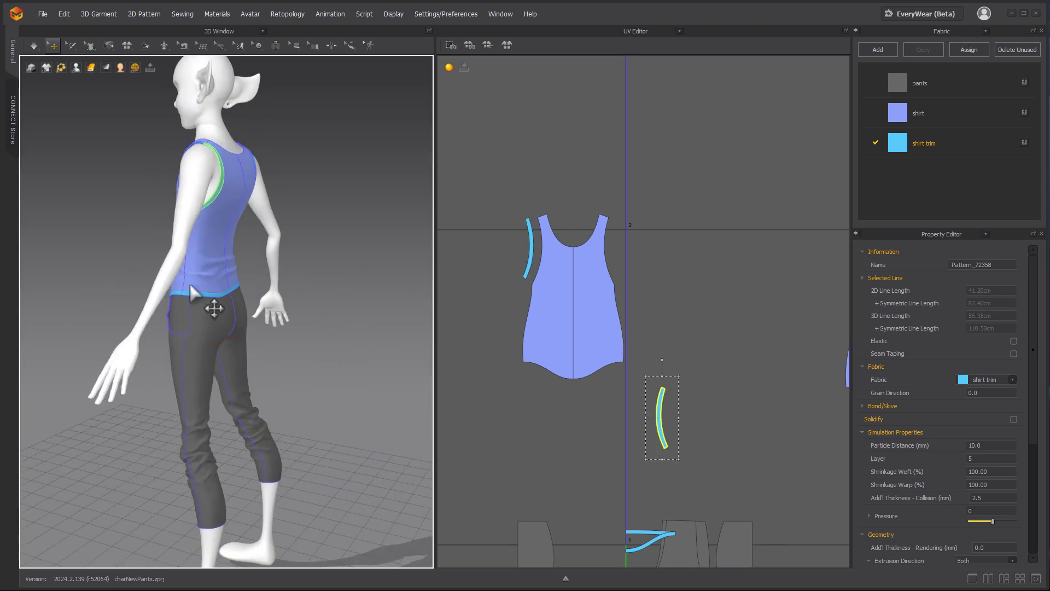
Flip the remaining back armhole strip's UV island horizontally and place it beside the back shirt's left armhole
{"action": "right_click_drag", "start_coordinate": [191, 287], "coordinate": [157, 273]}
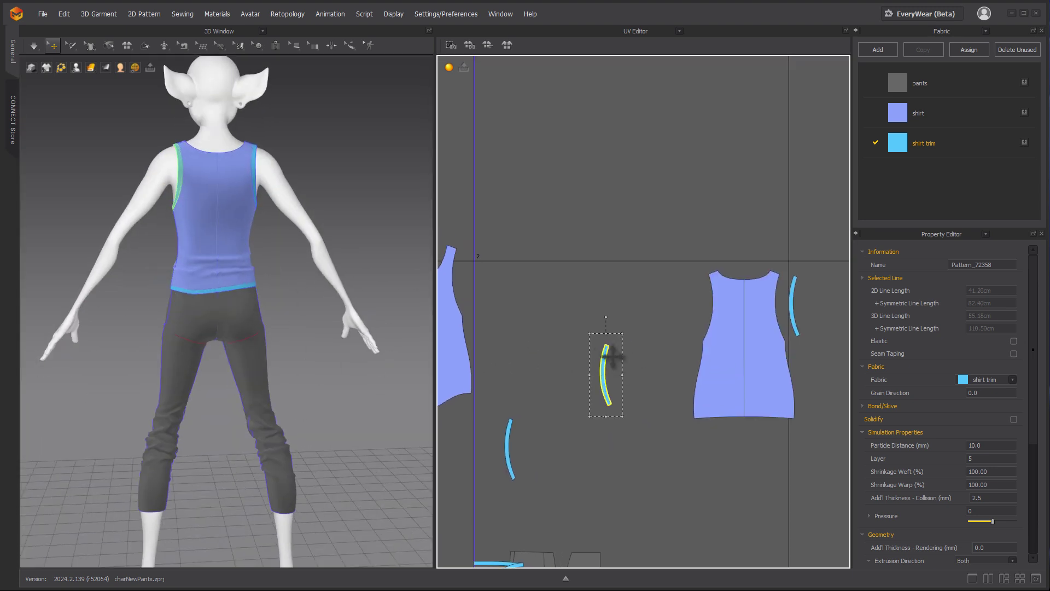
{"action": "right_click", "coordinate": [602, 354]}
{"action": "left_click", "coordinate": [632, 375]}
{"action": "left_click_drag", "start_coordinate": [610, 372], "coordinate": [708, 303]}
Shift the right armhole strip's UV island closer to the back shirt island without overlapping it
{"action": "left_click_drag", "start_coordinate": [793, 313], "coordinate": [785, 312]}
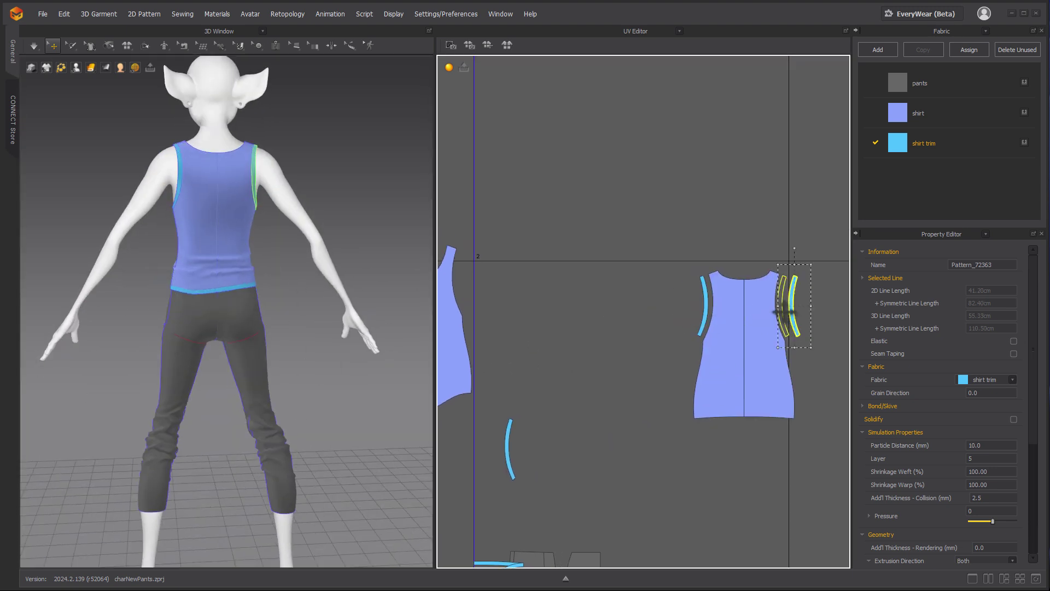
{"action": "left_click", "coordinate": [822, 333]}
{"action": "middle_click_drag", "start_coordinate": [766, 334], "coordinate": [713, 335]}
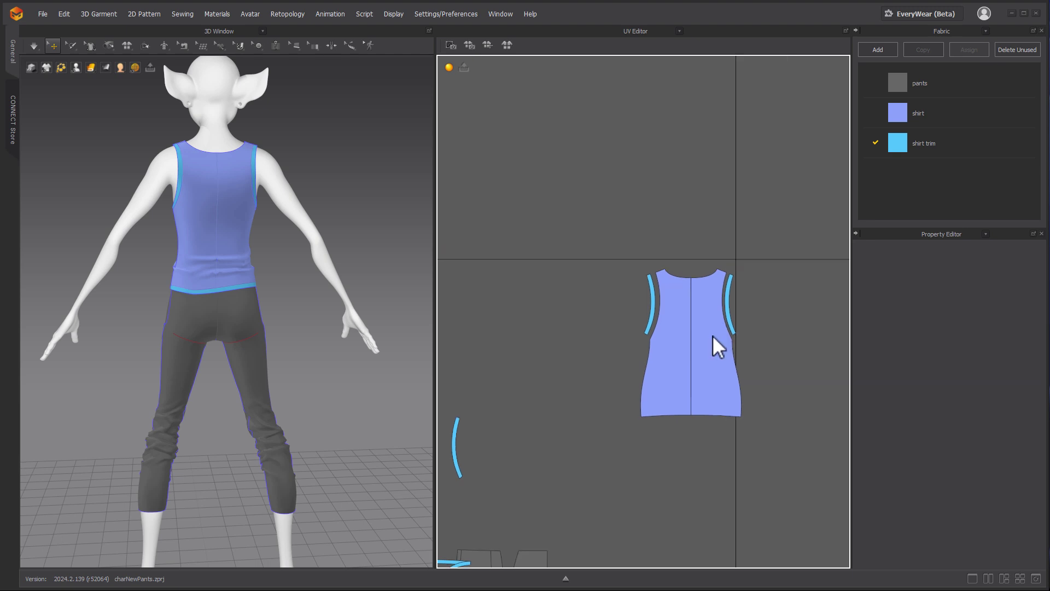
{"action": "scroll", "coordinate": [738, 306], "scroll_direction": "up", "scroll_amount": 10}
{"action": "left_click", "coordinate": [733, 311]}
{"action": "left_click", "coordinate": [781, 382]}
Place the last front armhole strip's UV island beside the front shirt's right armhole and fine-tune its spacing
{"action": "scroll", "coordinate": [596, 350], "scroll_direction": "down", "scroll_amount": 2}
{"action": "scroll", "coordinate": [596, 350], "scroll_direction": "down", "scroll_amount": 8}
{"action": "scroll", "coordinate": [639, 322], "scroll_direction": "down", "scroll_amount": 4}
{"action": "middle_click_drag", "start_coordinate": [492, 383], "coordinate": [766, 273]}
{"action": "left_click_drag", "start_coordinate": [671, 339], "coordinate": [673, 330]}
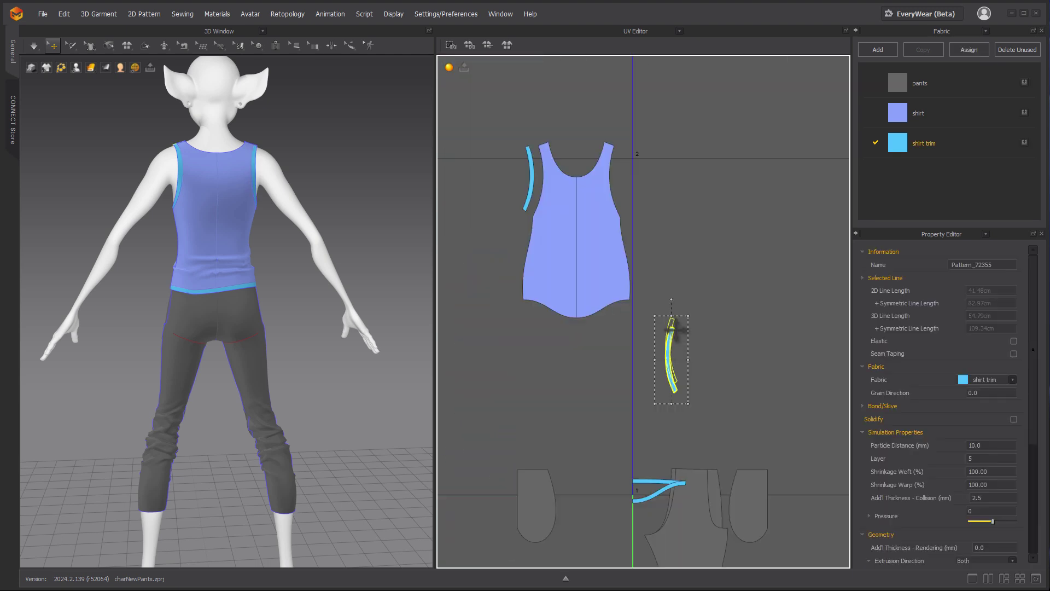
{"action": "left_click_drag", "start_coordinate": [630, 166], "coordinate": [625, 165]}
{"action": "right_click_drag", "start_coordinate": [231, 246], "coordinate": [416, 254]}
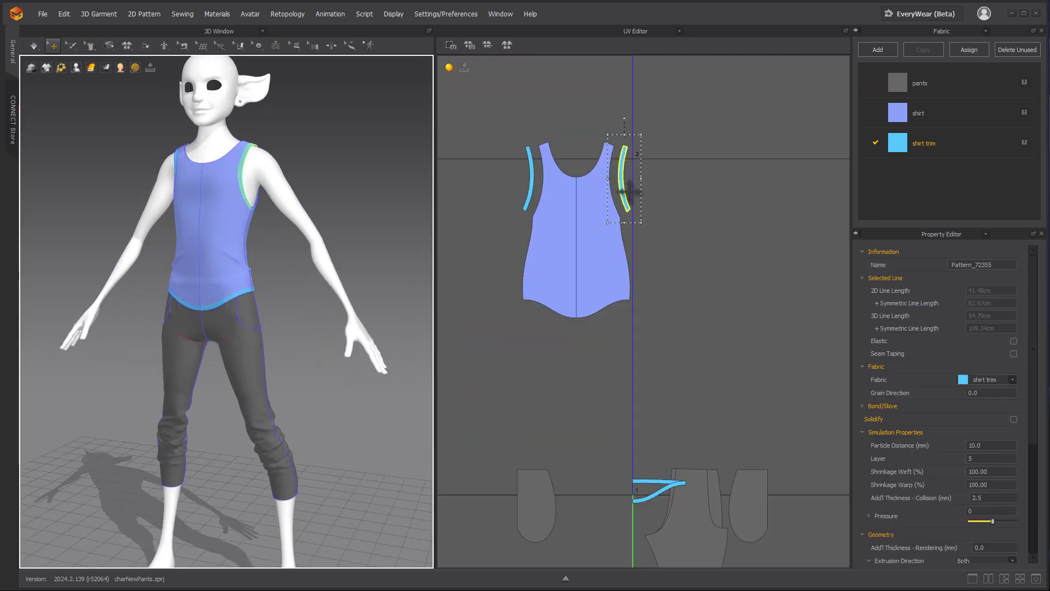
{"action": "scroll", "coordinate": [628, 191], "scroll_direction": "up", "scroll_amount": 5}
{"action": "left_click", "coordinate": [786, 333]}
Flip one front hem strip's UV island horizontally and place both front hem strips directly beneath the front shirt island
{"action": "scroll", "coordinate": [732, 348], "scroll_direction": "down", "scroll_amount": 5}
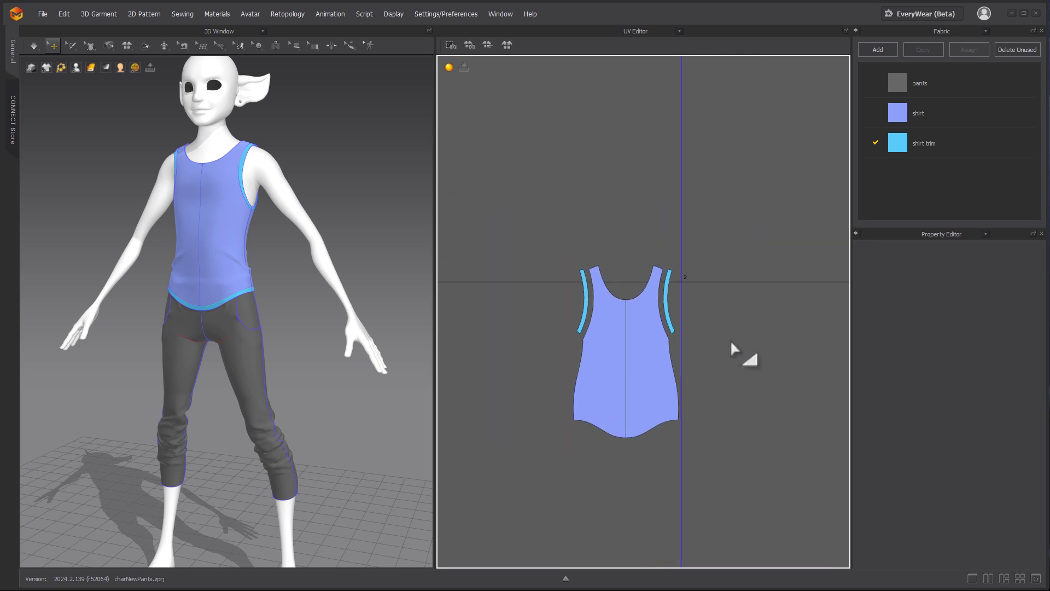
{"action": "scroll", "coordinate": [730, 340], "scroll_direction": "down", "scroll_amount": 3}
{"action": "left_click_drag", "start_coordinate": [581, 405], "coordinate": [550, 285]}
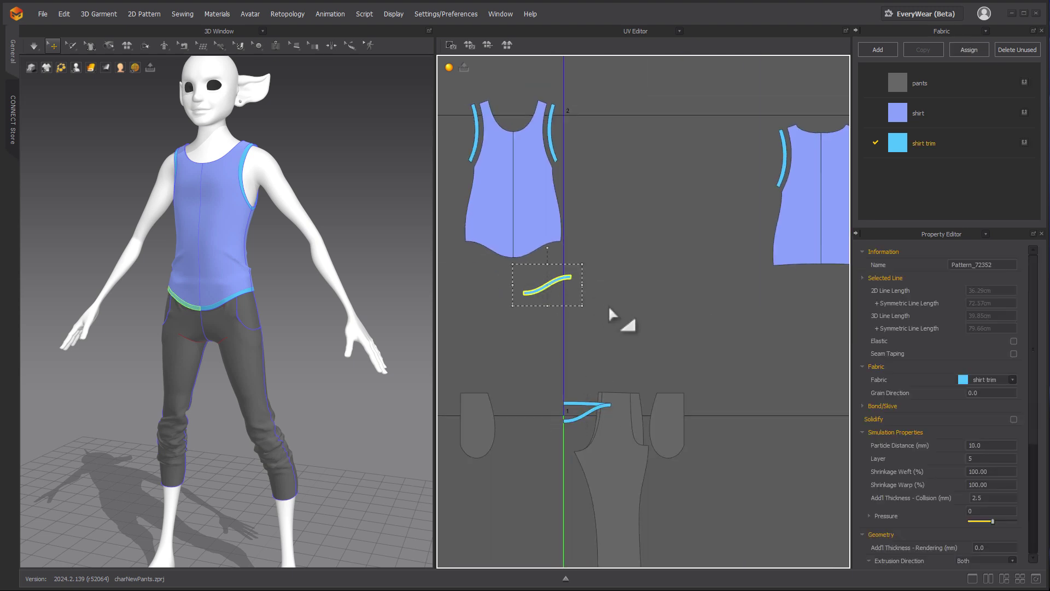
{"action": "right_click_drag", "start_coordinate": [135, 329], "coordinate": [143, 328]}
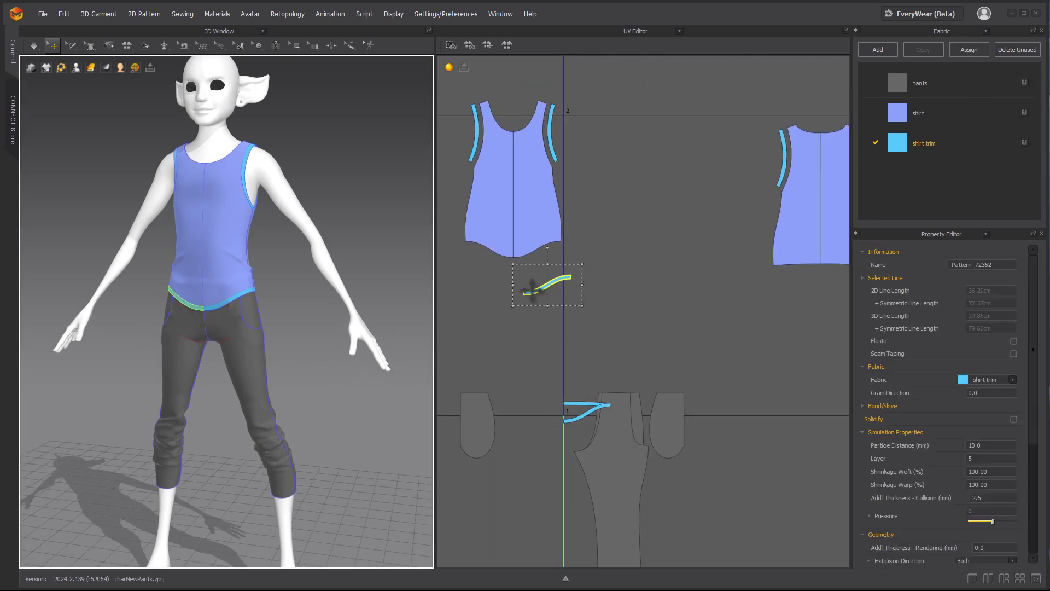
{"action": "right_click", "coordinate": [533, 290]}
{"action": "left_click", "coordinate": [574, 313]}
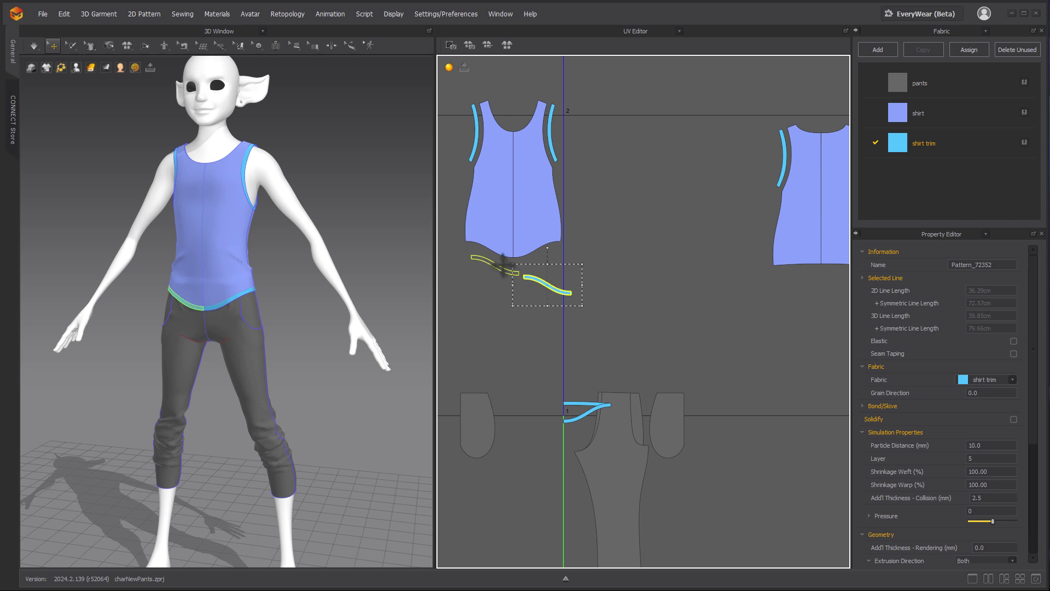
{"action": "left_click_drag", "start_coordinate": [497, 260], "coordinate": [498, 261]}
{"action": "left_click_drag", "start_coordinate": [588, 414], "coordinate": [537, 259]}
Place both back hem strips' UV islands beneath the back shirt island, flipping the one for its left half horizontally
{"action": "left_click_drag", "start_coordinate": [585, 405], "coordinate": [817, 292]}
{"action": "middle_click_drag", "start_coordinate": [817, 306], "coordinate": [768, 329]}
{"action": "right_click_drag", "start_coordinate": [300, 317], "coordinate": [84, 305]}
{"action": "left_click_drag", "start_coordinate": [771, 314], "coordinate": [796, 293]}
{"action": "left_click", "coordinate": [540, 425]}
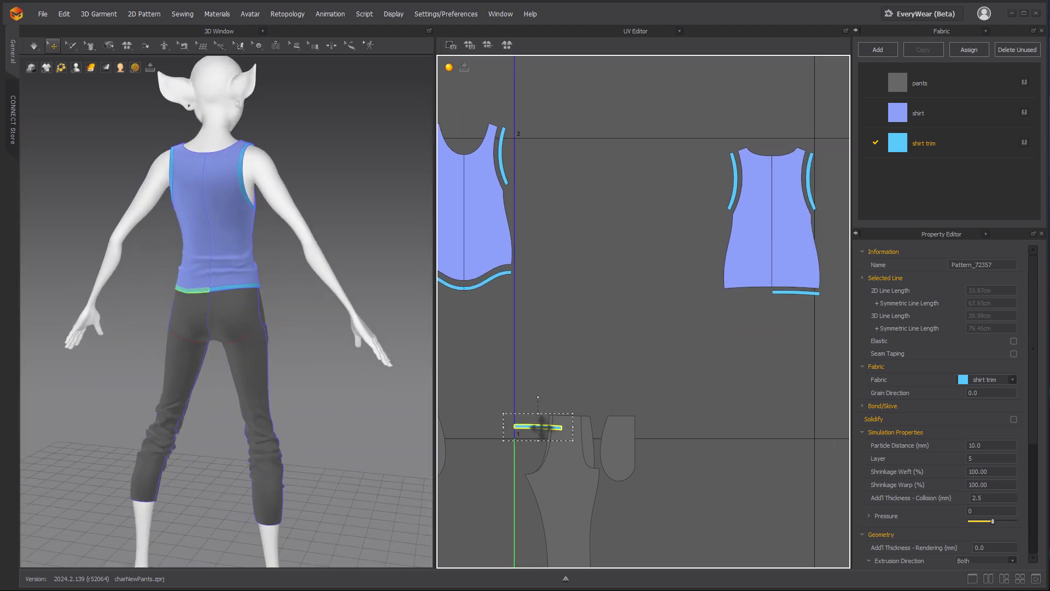
{"action": "right_click", "coordinate": [704, 328]}
{"action": "left_click_drag", "start_coordinate": [700, 333], "coordinate": [758, 289]}
{"action": "left_click", "coordinate": [721, 348]}
Move the back shirt island together with its trim strips right beside the front shirt island
{"action": "scroll", "coordinate": [759, 289], "scroll_direction": "down", "scroll_amount": 2}
{"action": "left_click_drag", "start_coordinate": [675, 153], "coordinate": [815, 327]}
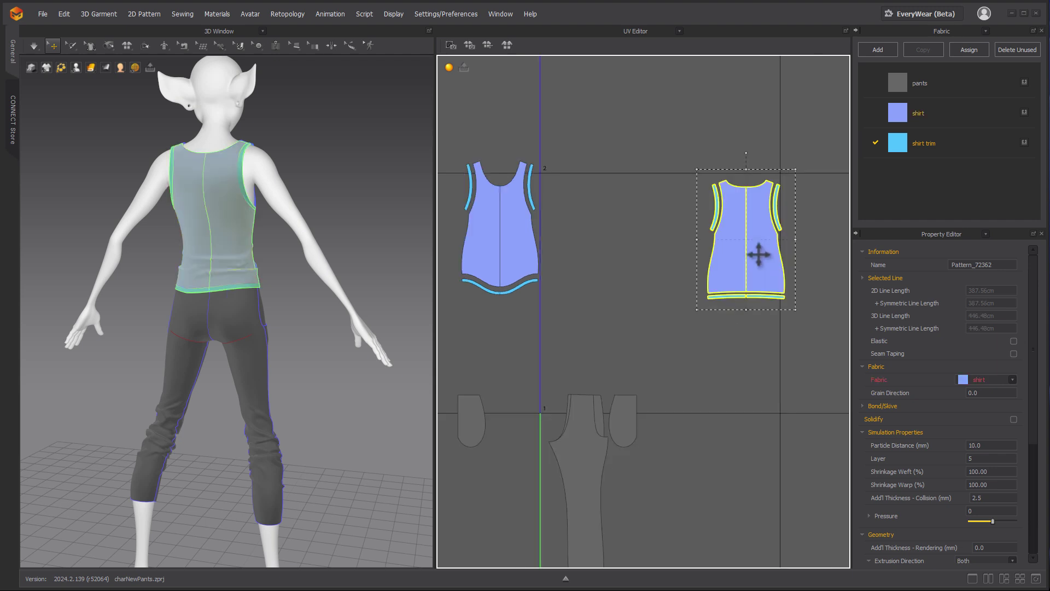
{"action": "left_click_drag", "start_coordinate": [758, 256], "coordinate": [598, 240]}
Select all shirt and trim UV islands and move them together to the empty space beyond the pants islands
{"action": "middle_click_drag", "start_coordinate": [613, 251], "coordinate": [690, 270]}
{"action": "left_click_drag", "start_coordinate": [504, 143], "coordinate": [758, 371]}
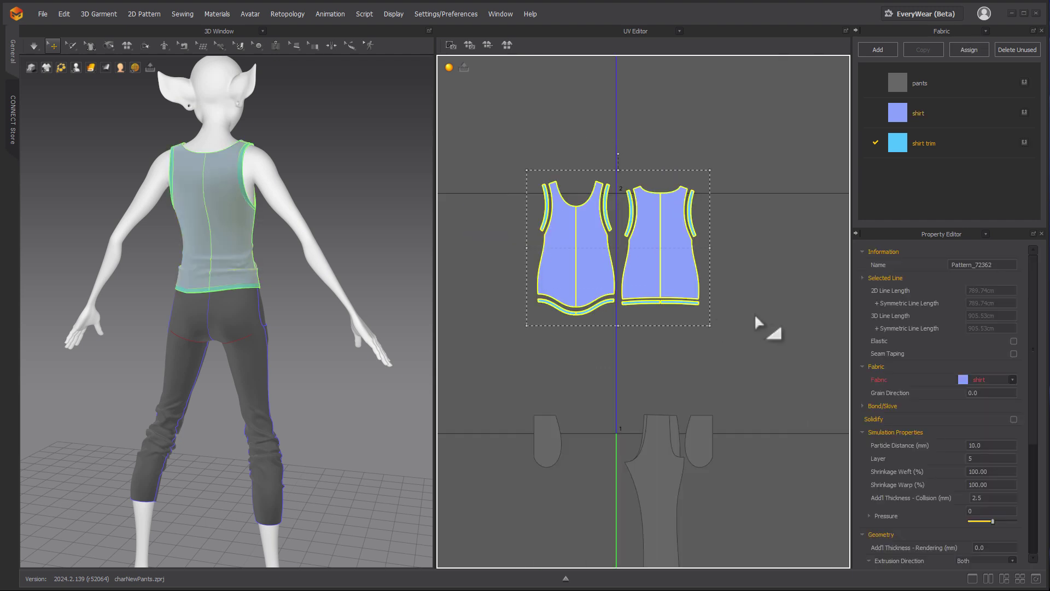
{"action": "left_click", "coordinate": [768, 314]}
{"action": "scroll", "coordinate": [726, 314], "scroll_direction": "down", "scroll_amount": 3}
{"action": "scroll", "coordinate": [726, 314], "scroll_direction": "down", "scroll_amount": 3}
{"action": "left_click_drag", "start_coordinate": [585, 266], "coordinate": [740, 245]}
{"action": "left_click", "coordinate": [729, 329]}
Move the front pants leg's UV island out of the pile into the empty area above the other pants islands
{"action": "scroll", "coordinate": [653, 379], "scroll_direction": "up", "scroll_amount": 3}
{"action": "right_click_drag", "start_coordinate": [318, 385], "coordinate": [222, 389]}
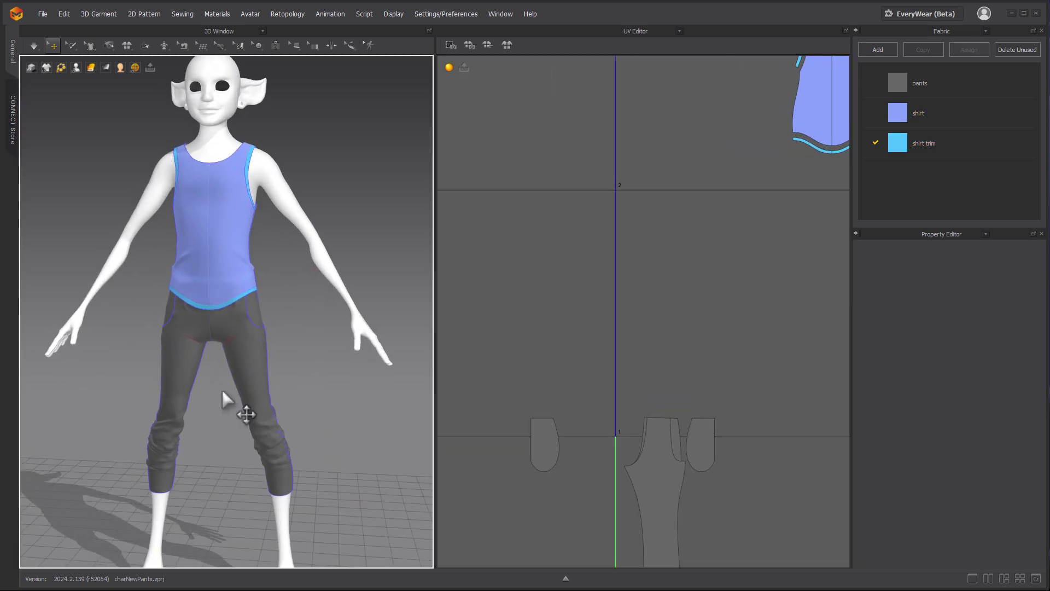
{"action": "scroll", "coordinate": [638, 476], "scroll_direction": "down", "scroll_amount": 2}
{"action": "left_click", "coordinate": [640, 391]}
{"action": "left_click_drag", "start_coordinate": [642, 394], "coordinate": [571, 176]}
{"action": "middle_click_drag", "start_coordinate": [572, 127], "coordinate": [614, 207]}
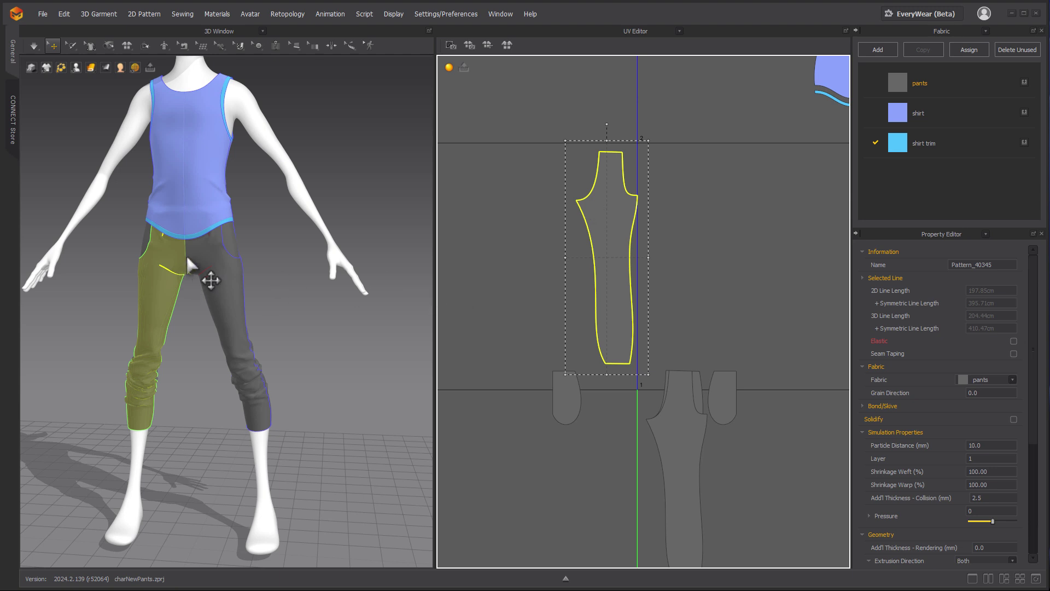
Flip this front leg's UV island horizontally and place the other front leg's island beside it as a mirrored pair
{"action": "right_click_drag", "start_coordinate": [353, 301], "coordinate": [366, 300]}
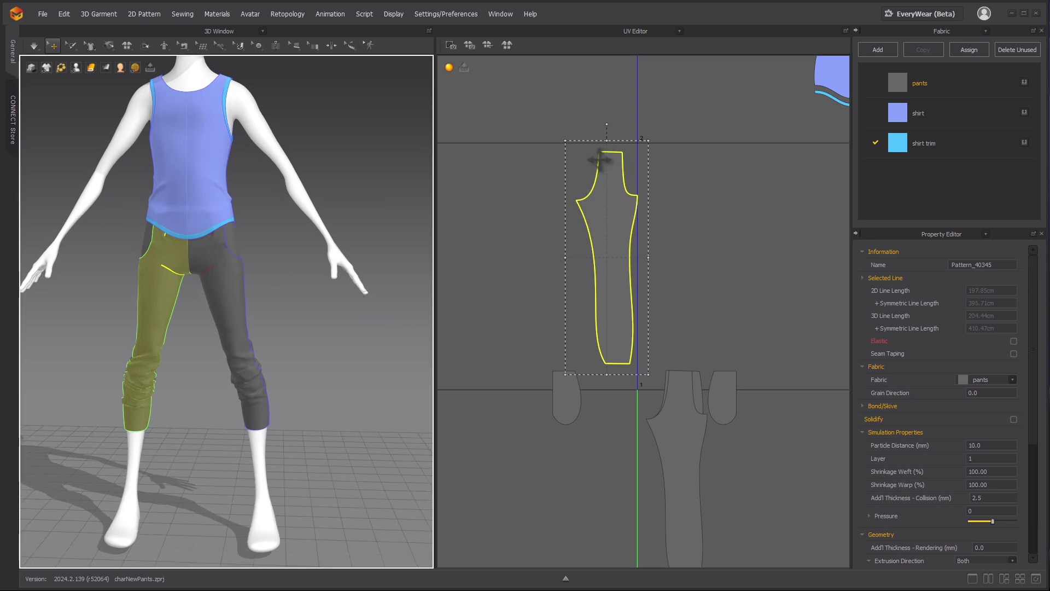
{"action": "right_click", "coordinate": [619, 200]}
{"action": "left_click", "coordinate": [660, 221]}
{"action": "left_click", "coordinate": [684, 436]}
{"action": "left_click_drag", "start_coordinate": [684, 436], "coordinate": [680, 236]}
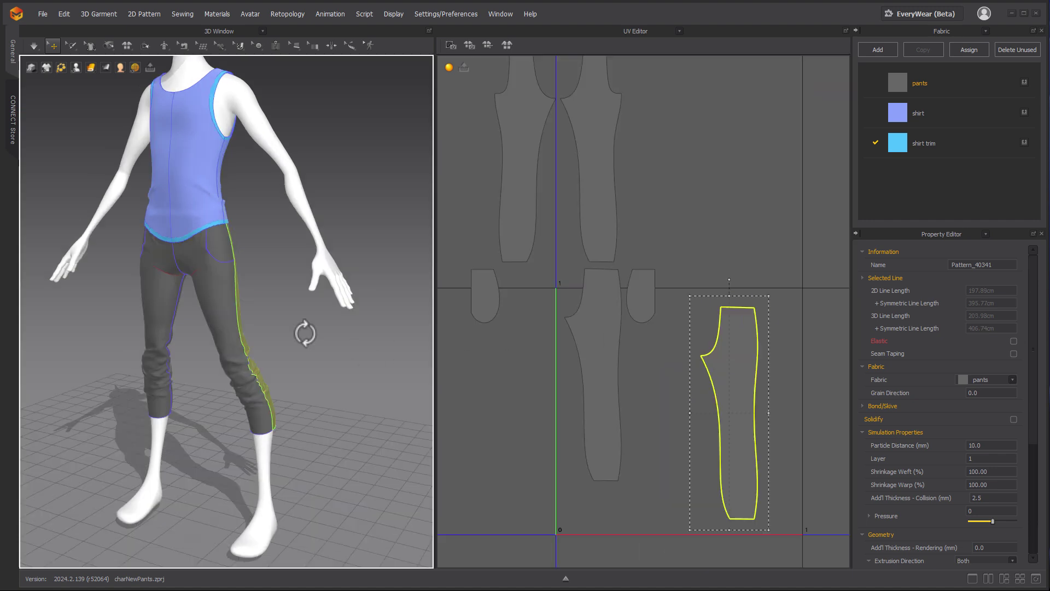
Flip the back left pants leg's UV island horizontally and place the other back leg's island next to it
{"action": "right_click_drag", "start_coordinate": [305, 332], "coordinate": [330, 350]}
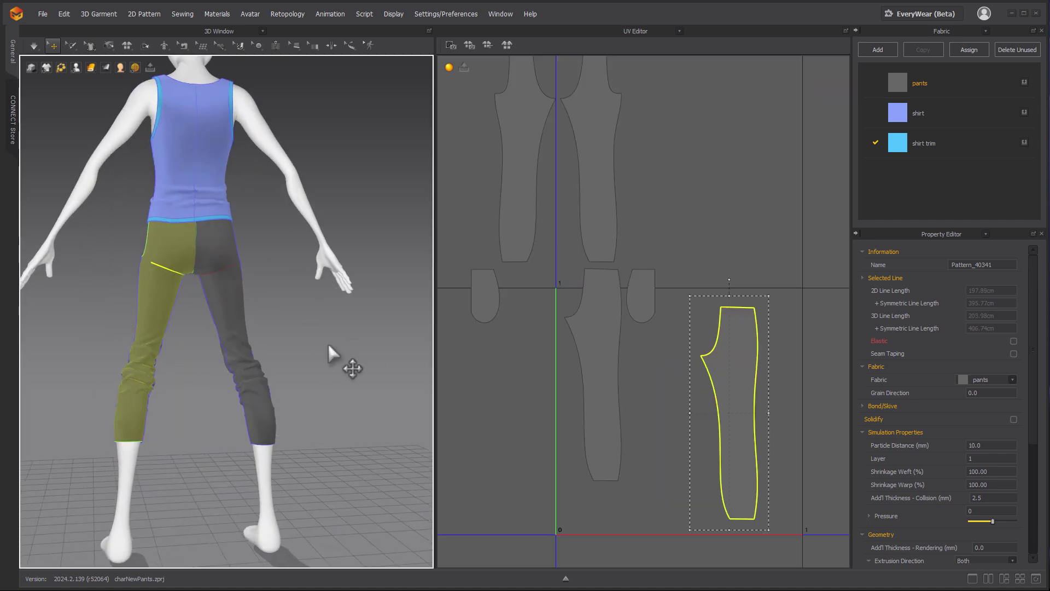
{"action": "left_click_drag", "start_coordinate": [740, 363], "coordinate": [722, 363]}
{"action": "middle_click_drag", "start_coordinate": [713, 346], "coordinate": [636, 321]}
{"action": "right_click", "coordinate": [635, 321]}
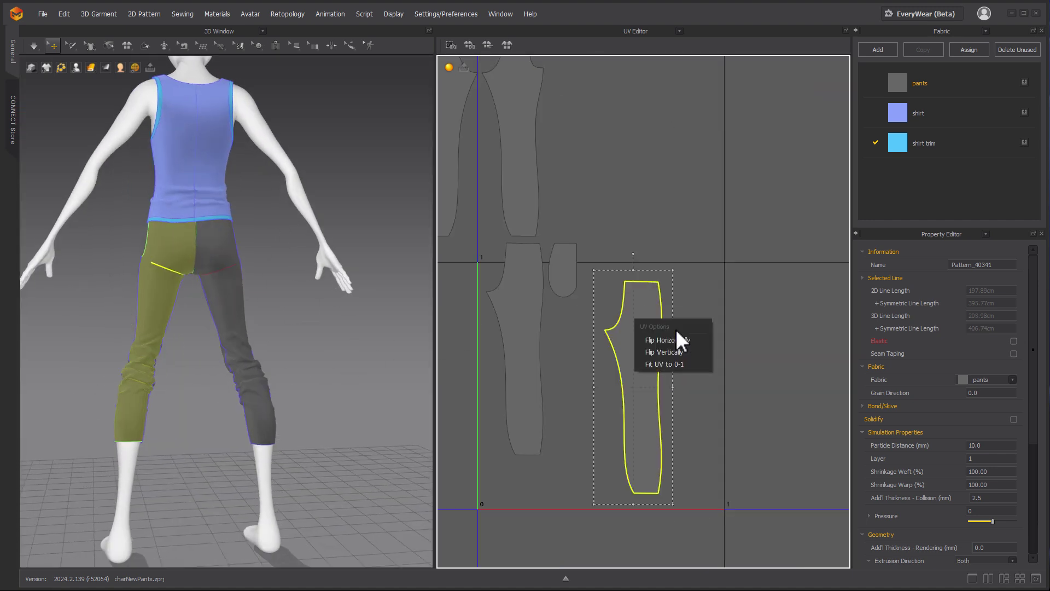
{"action": "left_click", "coordinate": [674, 336]}
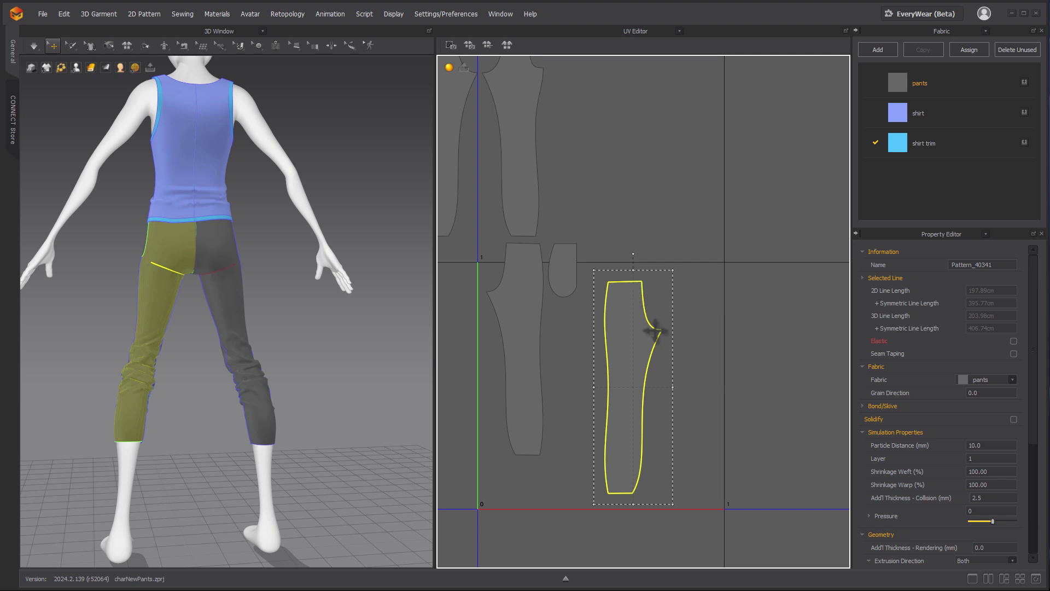
{"action": "left_click_drag", "start_coordinate": [492, 294], "coordinate": [673, 333]}
Move the UV island of the pocket that lies right of the back legs up beside the front leg pair
{"action": "left_click", "coordinate": [556, 277]}
{"action": "right_click_drag", "start_coordinate": [284, 329], "coordinate": [490, 335]}
{"action": "left_click_drag", "start_coordinate": [566, 272], "coordinate": [605, 185]}
{"action": "left_click", "coordinate": [682, 275]}
{"action": "scroll", "coordinate": [682, 276], "scroll_direction": "up", "scroll_amount": 5}
{"action": "scroll", "coordinate": [682, 276], "scroll_direction": "down", "scroll_amount": 5}
{"action": "middle_click_drag", "start_coordinate": [609, 207], "coordinate": [705, 299]}
{"action": "left_click_drag", "start_coordinate": [706, 299], "coordinate": [671, 206]}
Flip the other pocket's UV island horizontally and group both pocket islands to the left of the front legs
{"action": "left_click", "coordinate": [550, 368]}
{"action": "left_click_drag", "start_coordinate": [552, 368], "coordinate": [539, 220]}
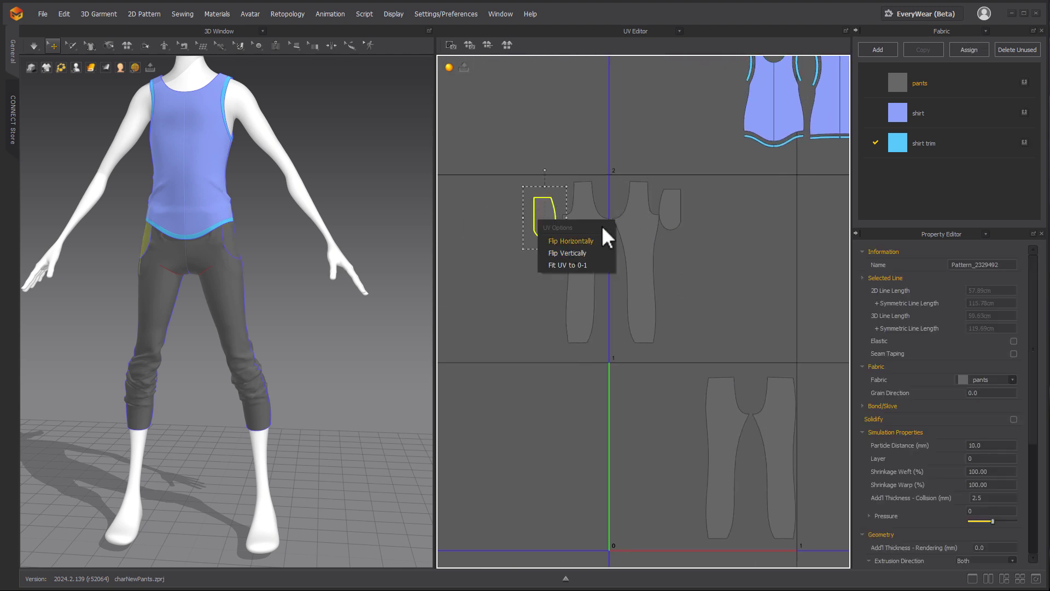
{"action": "left_click", "coordinate": [581, 241]}
{"action": "scroll", "coordinate": [629, 235], "scroll_direction": "up", "scroll_amount": 4}
{"action": "left_click_drag", "start_coordinate": [682, 176], "coordinate": [488, 237]}
{"action": "left_click_drag", "start_coordinate": [506, 176], "coordinate": [449, 238]}
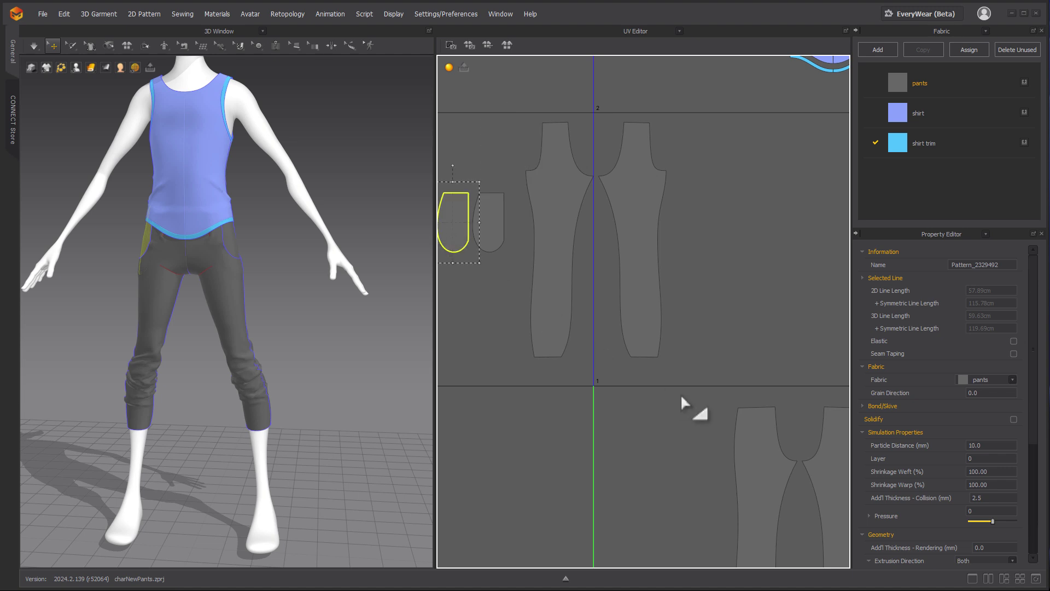
Flip the outer pocket's UV island horizontally again so the two pocket islands mirror each other
{"action": "left_click", "coordinate": [682, 397]}
{"action": "scroll", "coordinate": [682, 397], "scroll_direction": "down", "scroll_amount": 3}
{"action": "scroll", "coordinate": [546, 308], "scroll_direction": "up", "scroll_amount": 2}
{"action": "left_click", "coordinate": [520, 244]}
{"action": "left_click", "coordinate": [487, 240]}
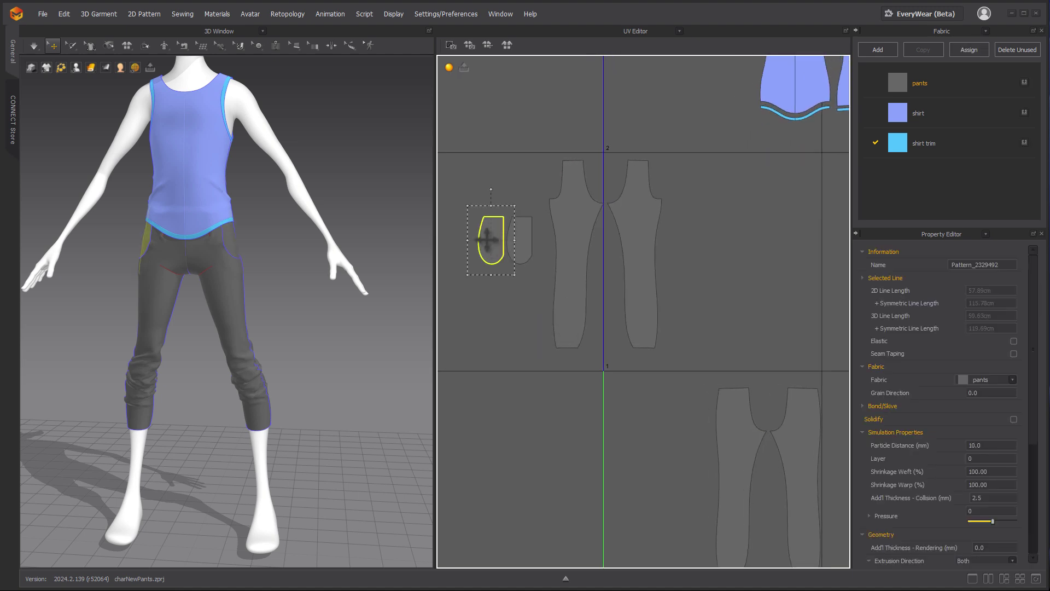
{"action": "left_click", "coordinate": [521, 321]}
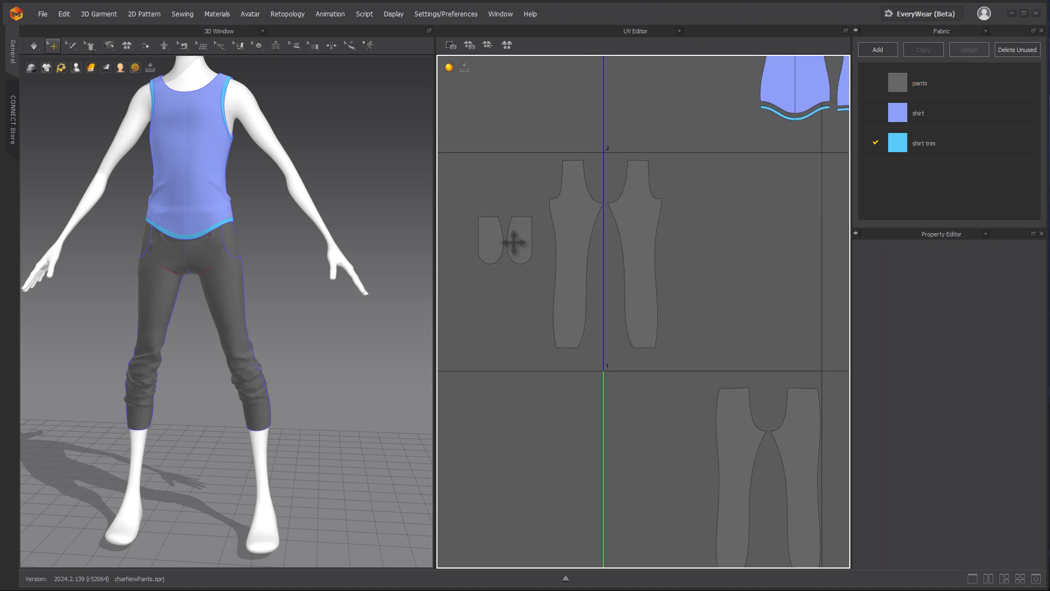
{"action": "left_click", "coordinate": [511, 236]}
Select both back leg UV islands and move them up beside the front leg pair in one row
{"action": "middle_click_drag", "start_coordinate": [755, 451], "coordinate": [649, 377]}
{"action": "left_click", "coordinate": [650, 377]}
{"action": "left_click", "coordinate": [720, 389], "text": "shift"}
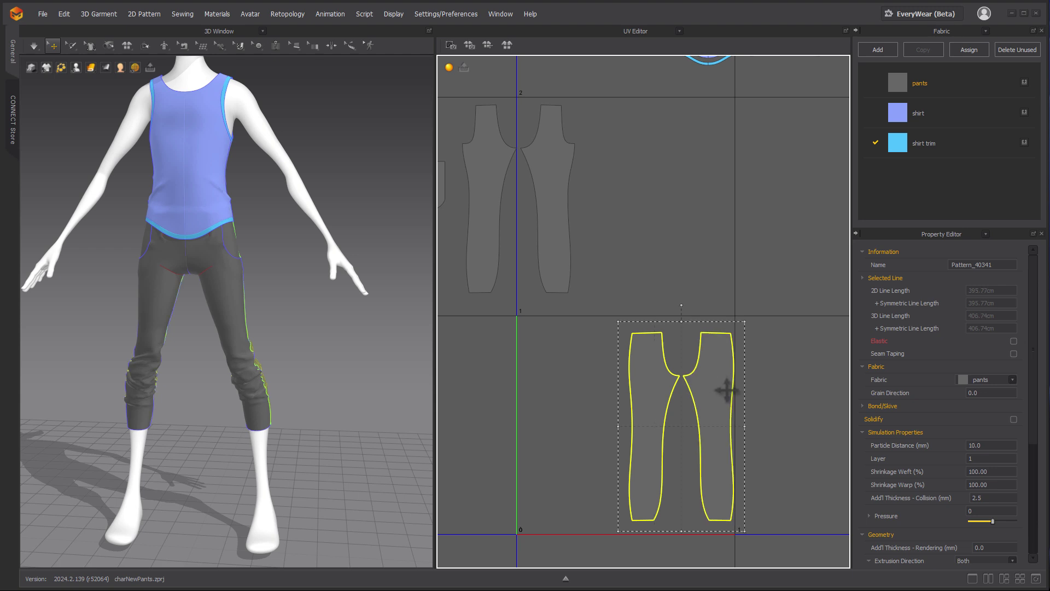
{"action": "left_click_drag", "start_coordinate": [727, 389], "coordinate": [677, 164]}
{"action": "middle_click_drag", "start_coordinate": [626, 219], "coordinate": [738, 305]}
{"action": "left_click", "coordinate": [739, 305]}
Place one pocket's UV island in the gap between the front legs and the other between the back legs
{"action": "left_click", "coordinate": [550, 282]}
{"action": "scroll", "coordinate": [571, 299], "scroll_direction": "up", "scroll_amount": 1}
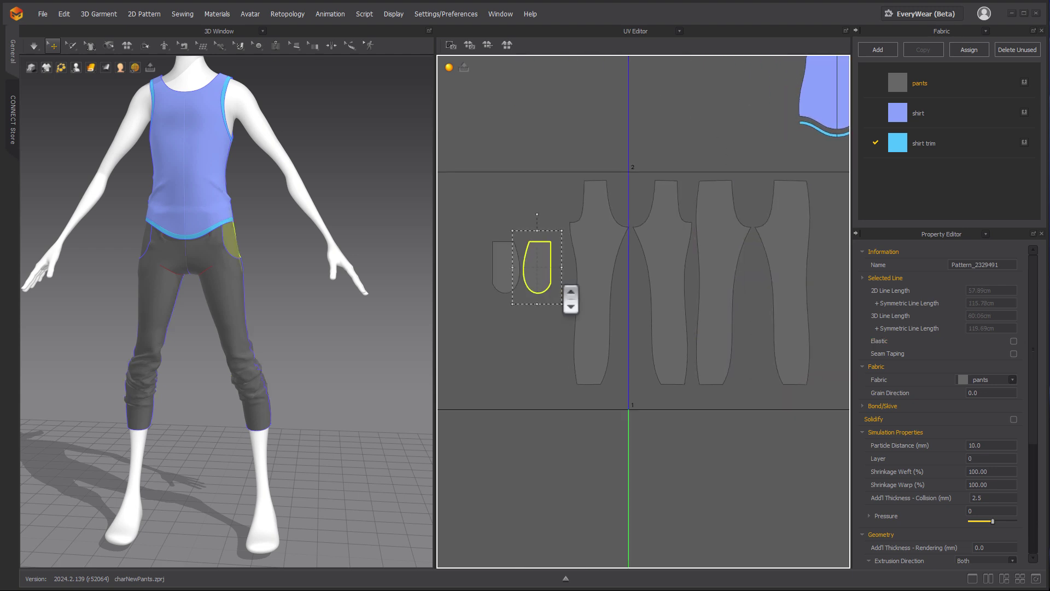
{"action": "left_click", "coordinate": [559, 323]}
{"action": "scroll", "coordinate": [559, 324], "scroll_direction": "up", "scroll_amount": 3}
{"action": "middle_click_drag", "start_coordinate": [451, 195], "coordinate": [543, 226]}
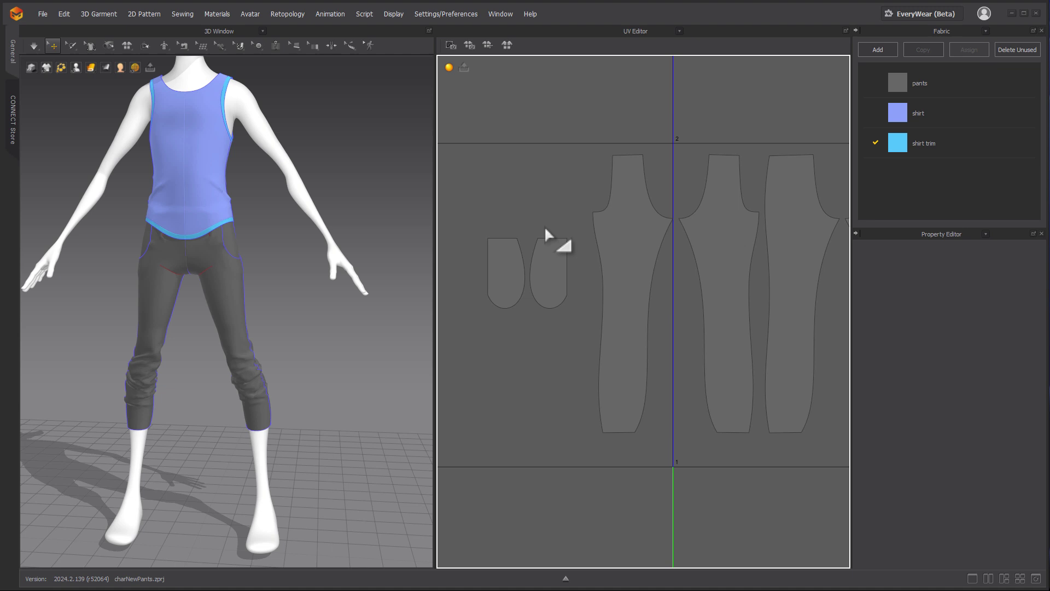
{"action": "left_click", "coordinate": [567, 288]}
{"action": "left_click", "coordinate": [569, 367]}
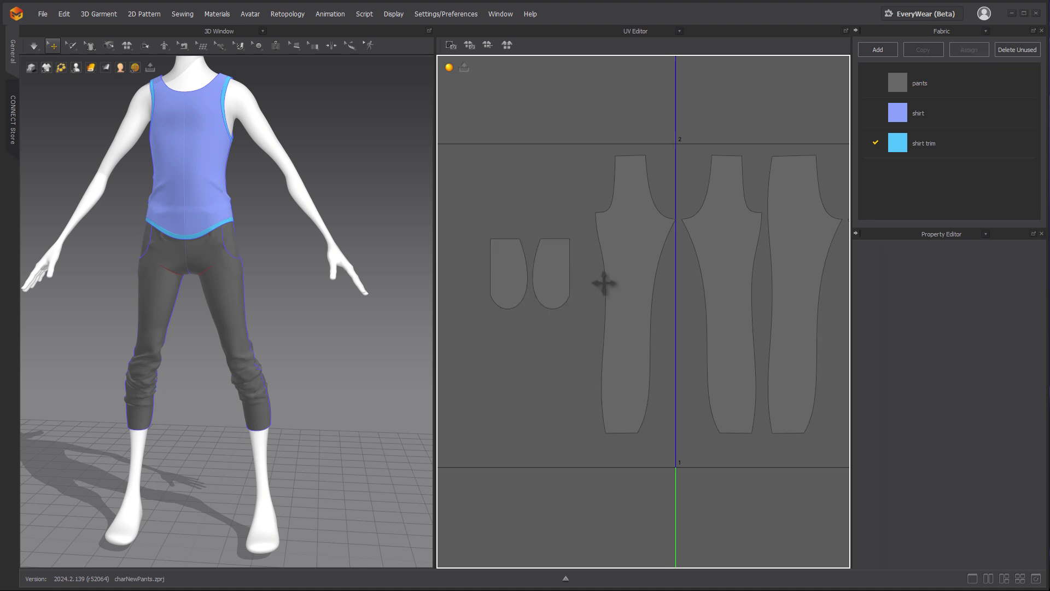
{"action": "middle_click_drag", "start_coordinate": [604, 282], "coordinate": [558, 291]}
{"action": "left_click_drag", "start_coordinate": [504, 288], "coordinate": [631, 341]}
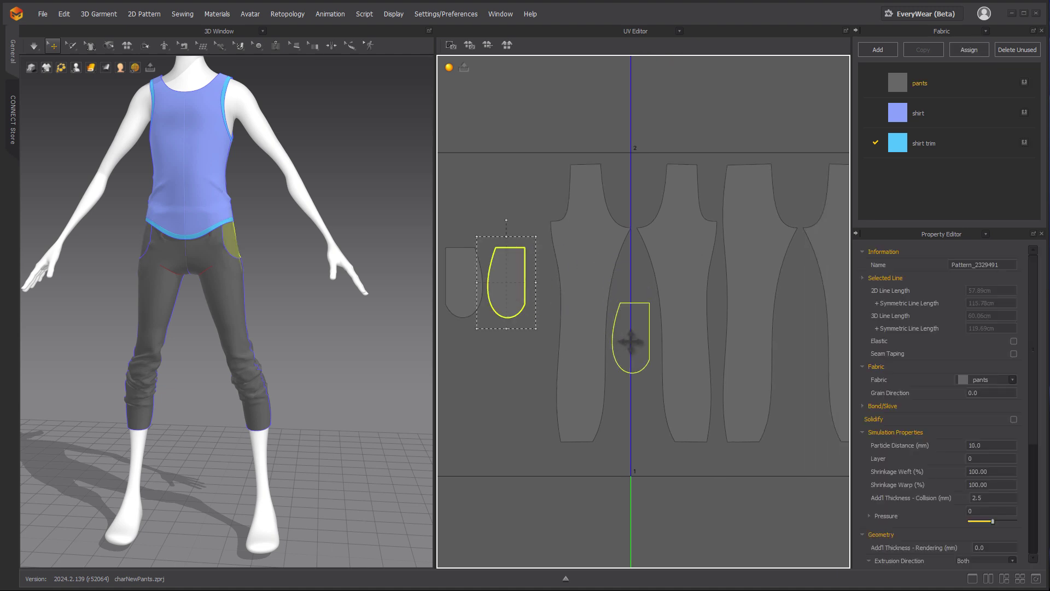
{"action": "left_click_drag", "start_coordinate": [487, 298], "coordinate": [811, 345]}
Swap the two pocket UV islands between the front-leg gap and the back-leg gap
{"action": "left_click_drag", "start_coordinate": [635, 344], "coordinate": [794, 498]}
{"action": "left_click_drag", "start_coordinate": [804, 359], "coordinate": [638, 351]}
{"action": "left_click_drag", "start_coordinate": [799, 497], "coordinate": [805, 337]}
{"action": "left_click", "coordinate": [800, 430]}
Select all pants UV islands and move them together into the tile column between 0 and 1
{"action": "scroll", "coordinate": [800, 430], "scroll_direction": "down", "scroll_amount": 10}
{"action": "middle_click_drag", "start_coordinate": [693, 411], "coordinate": [648, 436]}
{"action": "scroll", "coordinate": [686, 410], "scroll_direction": "up", "scroll_amount": 4}
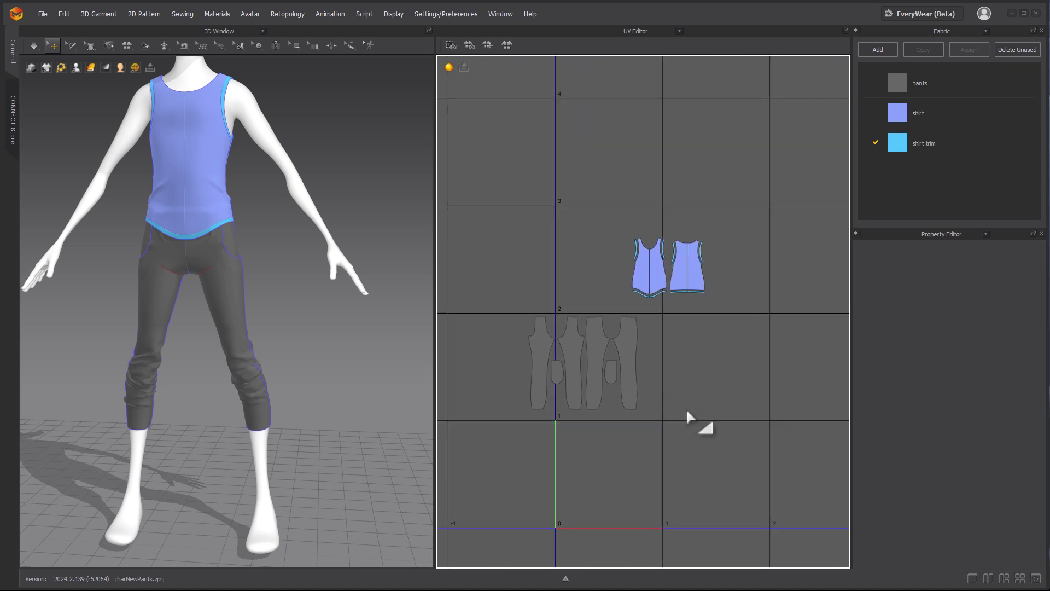
{"action": "left_click_drag", "start_coordinate": [658, 417], "coordinate": [660, 432]}
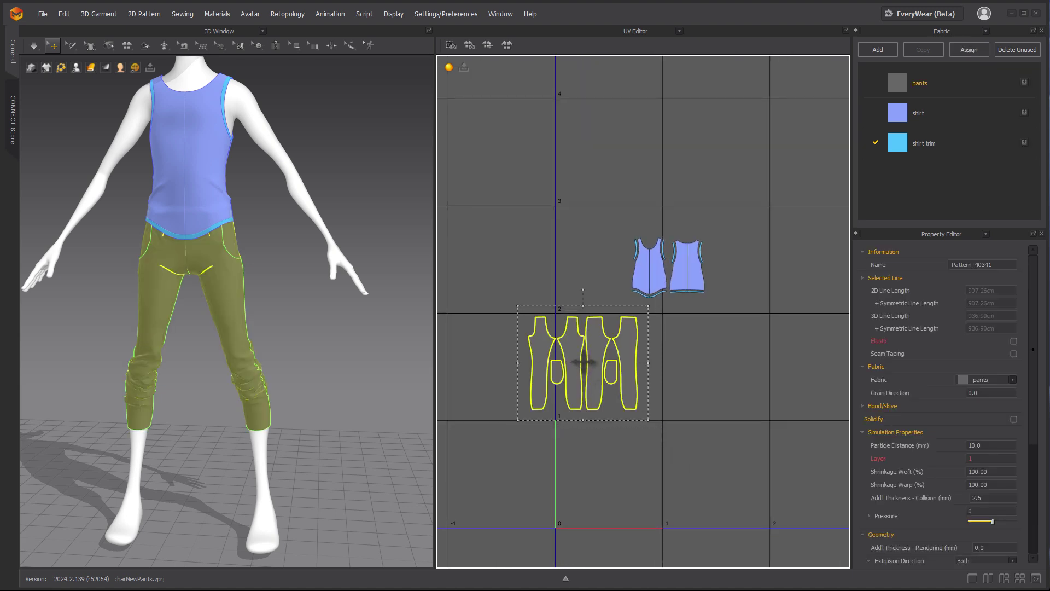
{"action": "left_click_drag", "start_coordinate": [575, 362], "coordinate": [621, 358]}
{"action": "scroll", "coordinate": [621, 358], "scroll_direction": "up", "scroll_amount": 5}
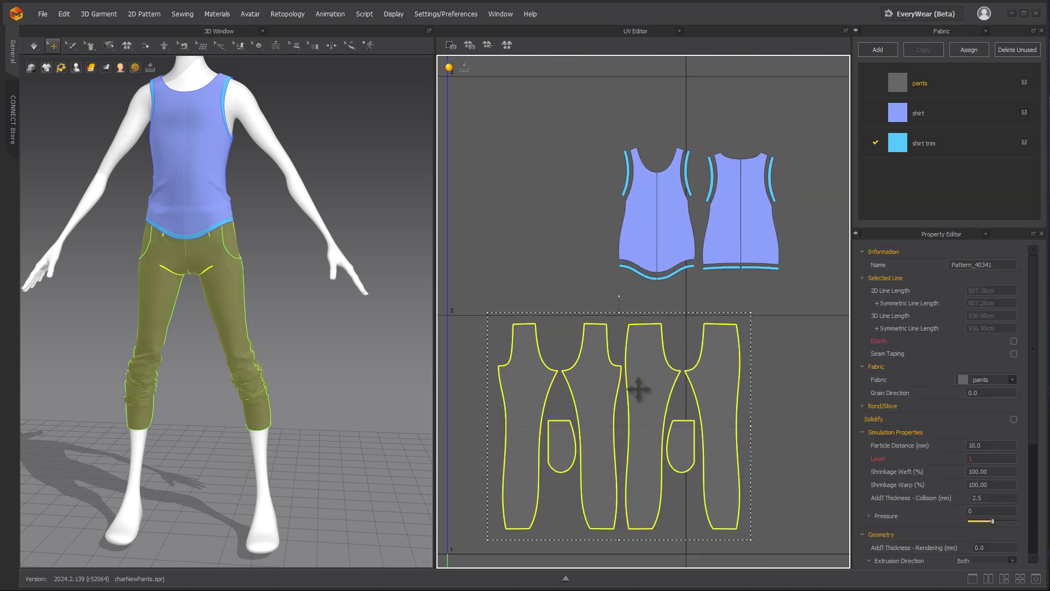
{"action": "middle_click_drag", "start_coordinate": [638, 386], "coordinate": [693, 316]}
{"action": "left_click_drag", "start_coordinate": [692, 315], "coordinate": [601, 319]}
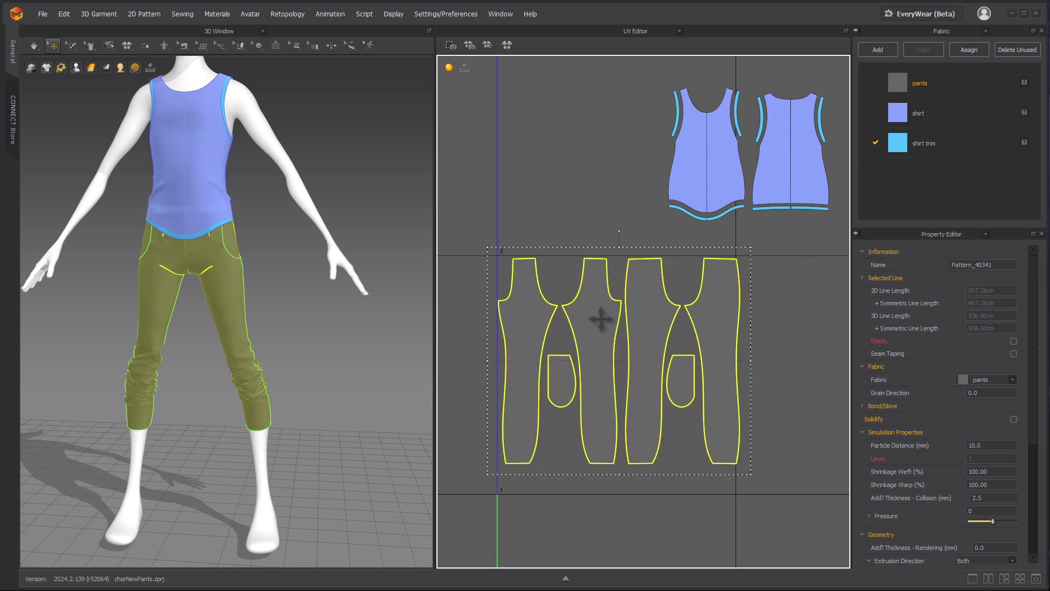
{"action": "left_click", "coordinate": [776, 402]}
{"action": "scroll", "coordinate": [775, 402], "scroll_direction": "down", "scroll_amount": 1}
{"action": "left_click", "coordinate": [567, 377]}
{"action": "scroll", "coordinate": [616, 383], "scroll_direction": "up", "scroll_amount": 6}
{"action": "left_click_drag", "start_coordinate": [509, 432], "coordinate": [418, 422]}
{"action": "middle_click_drag", "start_coordinate": [572, 359], "coordinate": [655, 355]}
{"action": "key", "text": "ctrl+z"}
Nudge the pants leg UV islands closer together to tighten the row, undoing the move that makes the back legs overlap
{"action": "left_click", "coordinate": [569, 238]}
{"action": "left_click_drag", "start_coordinate": [629, 316], "coordinate": [621, 317]}
{"action": "left_click", "coordinate": [735, 334]}
{"action": "left_click_drag", "start_coordinate": [724, 337], "coordinate": [717, 338]}
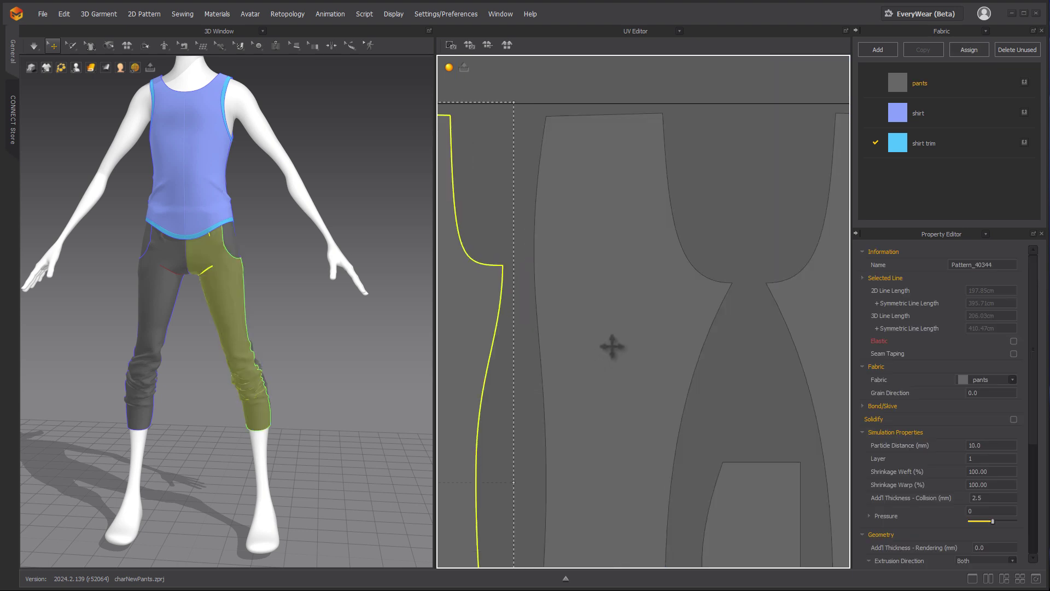
{"action": "left_click", "coordinate": [612, 347]}
{"action": "scroll", "coordinate": [678, 345], "scroll_direction": "down", "scroll_amount": 5}
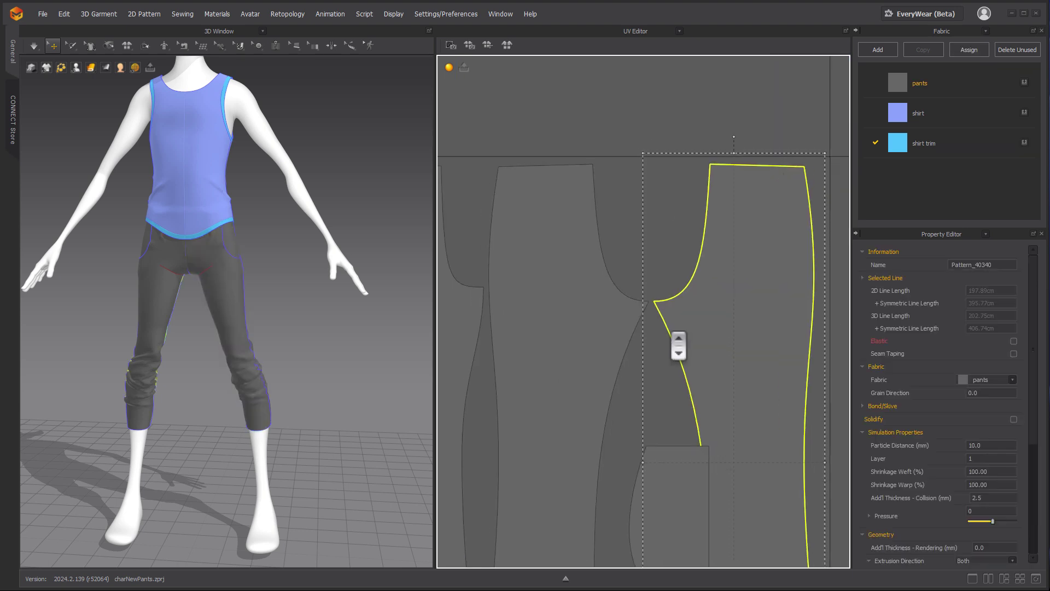
{"action": "middle_click_drag", "start_coordinate": [659, 344], "coordinate": [711, 315]}
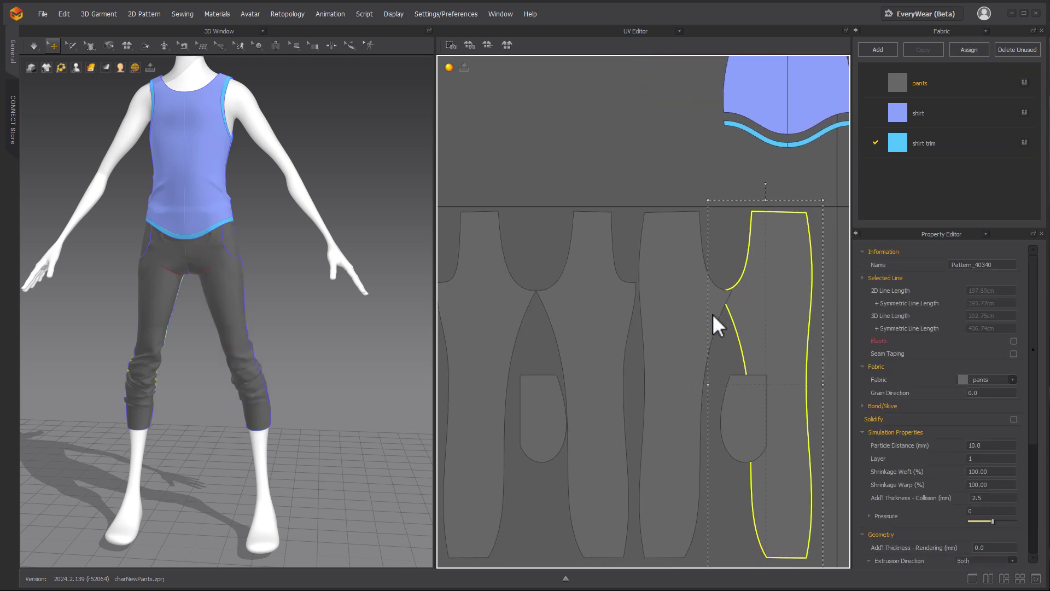
{"action": "key", "text": "ctrl+z"}
{"action": "left_click", "coordinate": [723, 240]}
Recenter both pocket UV islands between their leg pairs and shift the whole pants layout slightly to fit its tile
{"action": "left_click_drag", "start_coordinate": [748, 408], "coordinate": [731, 403]}
{"action": "left_click", "coordinate": [543, 402]}
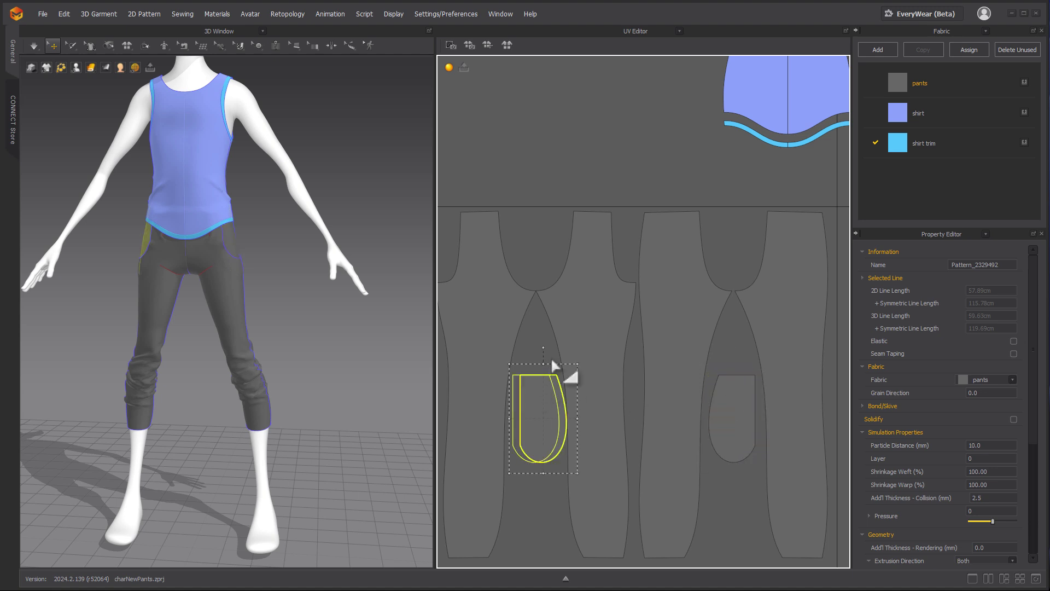
{"action": "left_click_drag", "start_coordinate": [552, 361], "coordinate": [551, 361]}
{"action": "left_click", "coordinate": [552, 359]}
{"action": "left_click", "coordinate": [716, 396]}
{"action": "scroll", "coordinate": [708, 404], "scroll_direction": "down", "scroll_amount": 3}
{"action": "left_click_drag", "start_coordinate": [708, 403], "coordinate": [702, 403]}
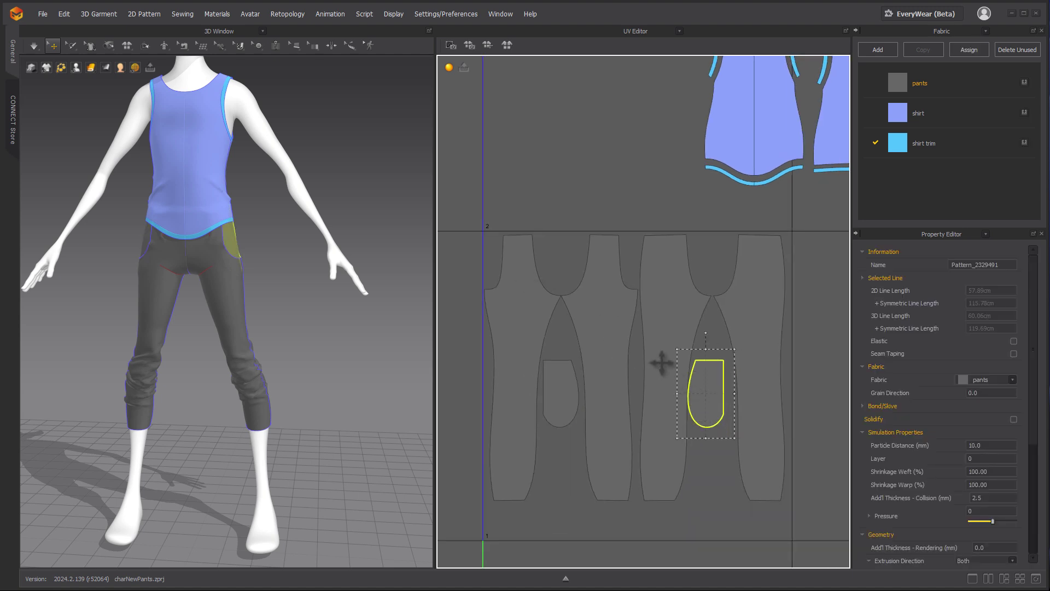
{"action": "left_click_drag", "start_coordinate": [494, 230], "coordinate": [807, 557]}
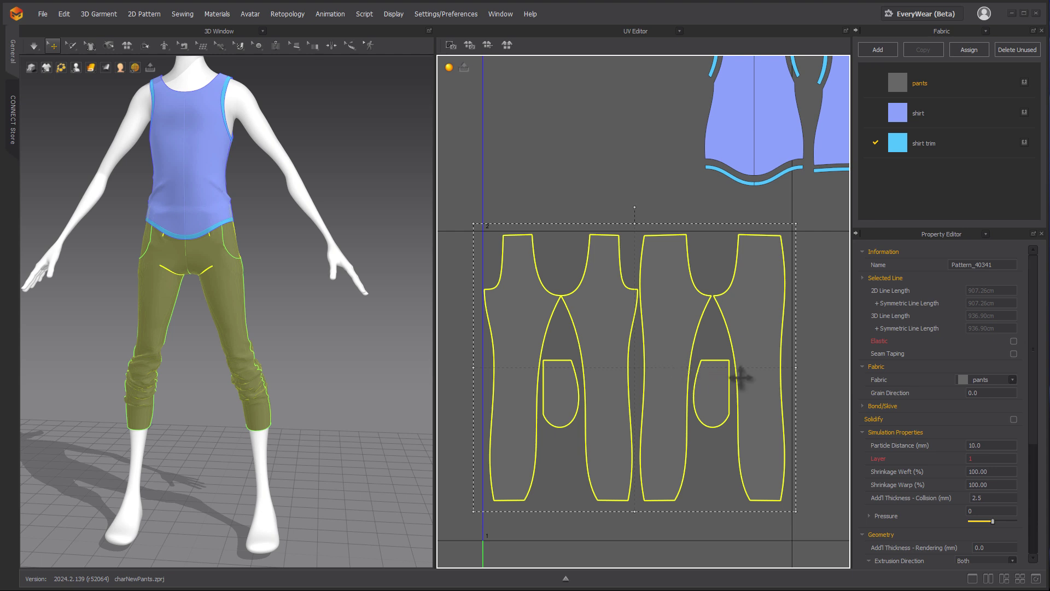
{"action": "left_click_drag", "start_coordinate": [741, 378], "coordinate": [744, 378]}
Select all shirt and trim UV islands and move them into the tile directly beside the pants tile
{"action": "scroll", "coordinate": [766, 401], "scroll_direction": "down", "scroll_amount": 3}
{"action": "middle_click_drag", "start_coordinate": [787, 306], "coordinate": [758, 334]}
{"action": "left_click_drag", "start_coordinate": [629, 103], "coordinate": [815, 259]}
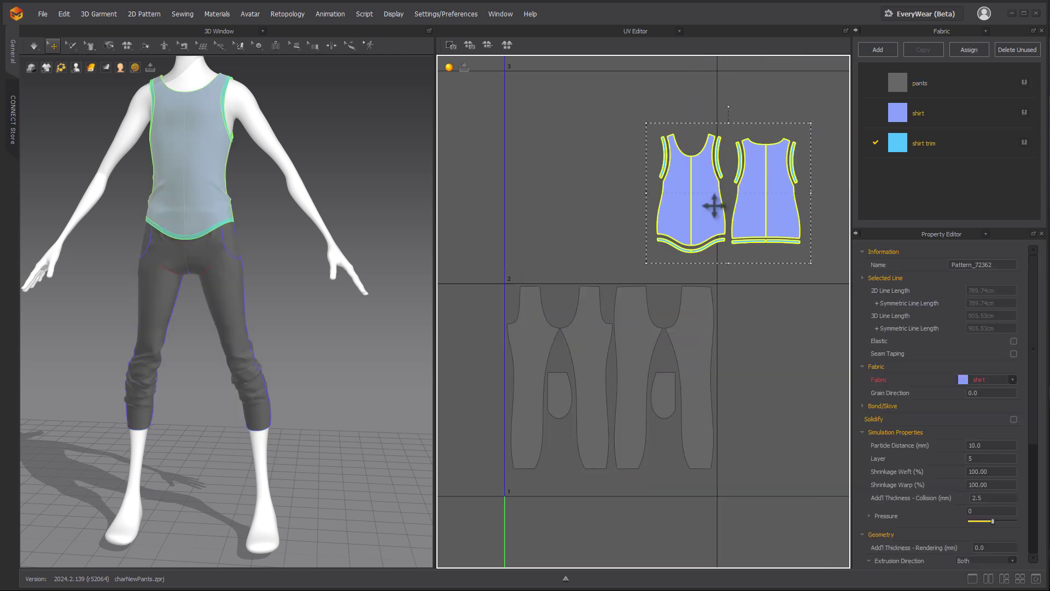
{"action": "left_click_drag", "start_coordinate": [705, 208], "coordinate": [773, 359]}
{"action": "middle_click_drag", "start_coordinate": [807, 213], "coordinate": [665, 190]}
{"action": "left_click", "coordinate": [661, 186]}
{"action": "scroll", "coordinate": [686, 243], "scroll_direction": "up", "scroll_amount": 3}
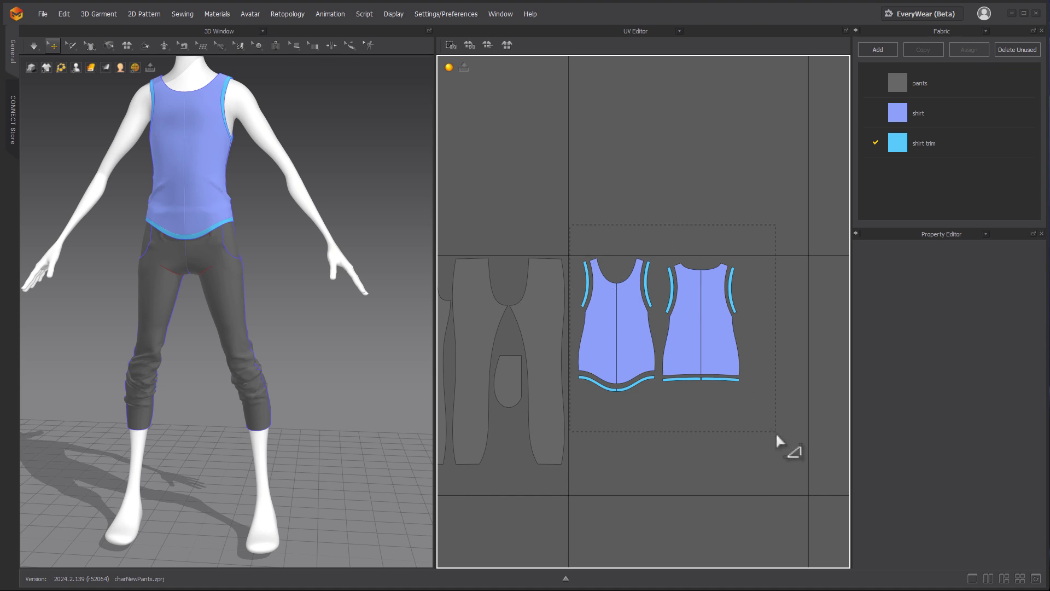
Select all shirt and trim UV islands and shift them slightly toward the pants tile's edge and down inside their own tile
{"action": "left_click_drag", "start_coordinate": [775, 432], "coordinate": [776, 432]}
{"action": "left_click_drag", "start_coordinate": [720, 353], "coordinate": [713, 356]}
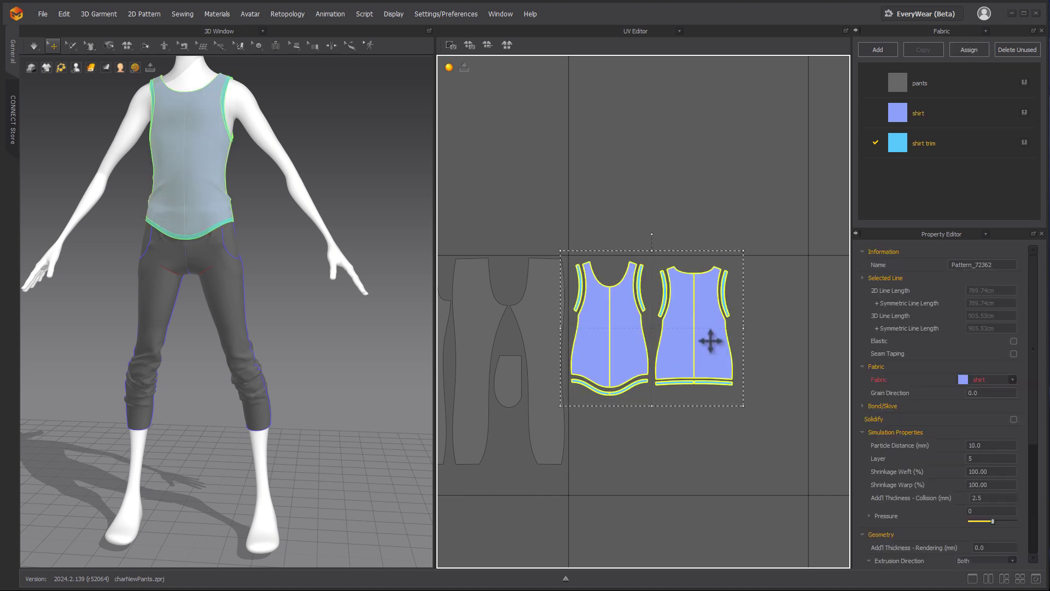
{"action": "left_click", "coordinate": [623, 243]}
Examine the finished UV layout of the pants and shirt against the numbered tile grid
{"action": "scroll", "coordinate": [623, 243], "scroll_direction": "up", "scroll_amount": 5}
{"action": "scroll", "coordinate": [766, 362], "scroll_direction": "down", "scroll_amount": 8}
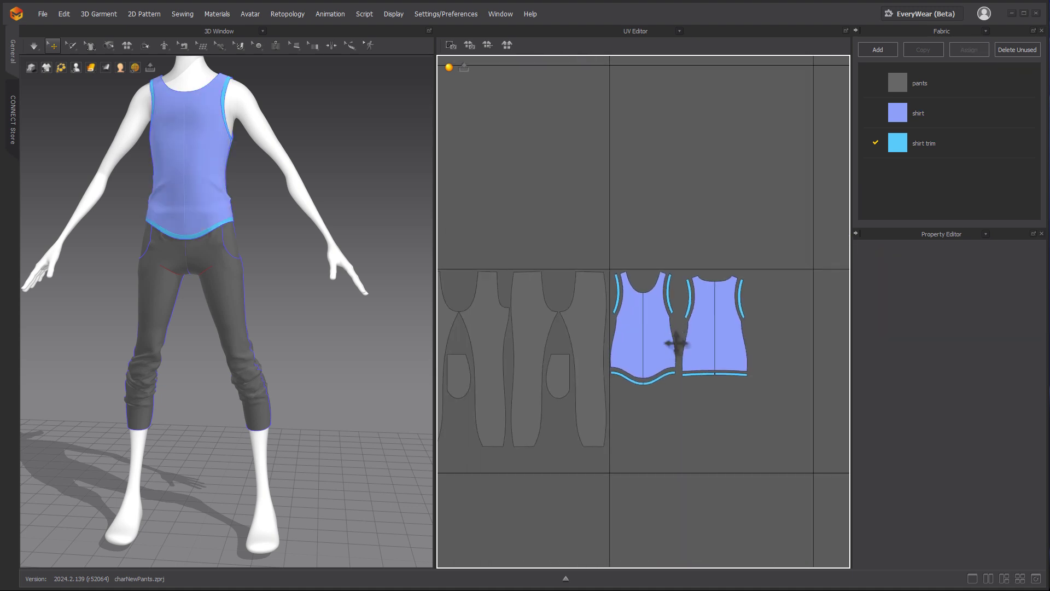
{"action": "scroll", "coordinate": [645, 356], "scroll_direction": "down", "scroll_amount": 3}
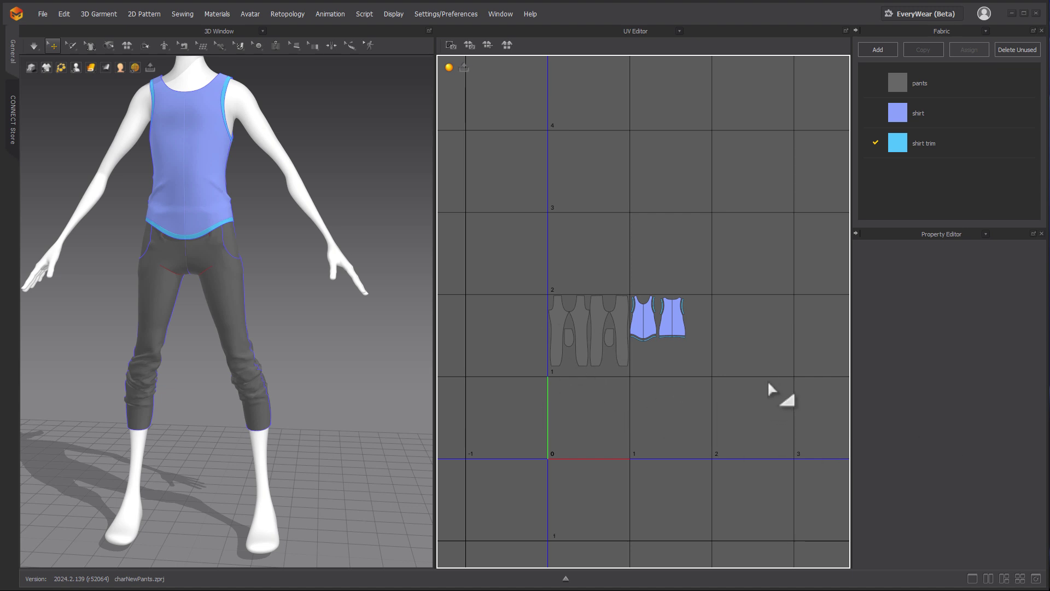
{"action": "scroll", "coordinate": [772, 375], "scroll_direction": "down", "scroll_amount": 6}
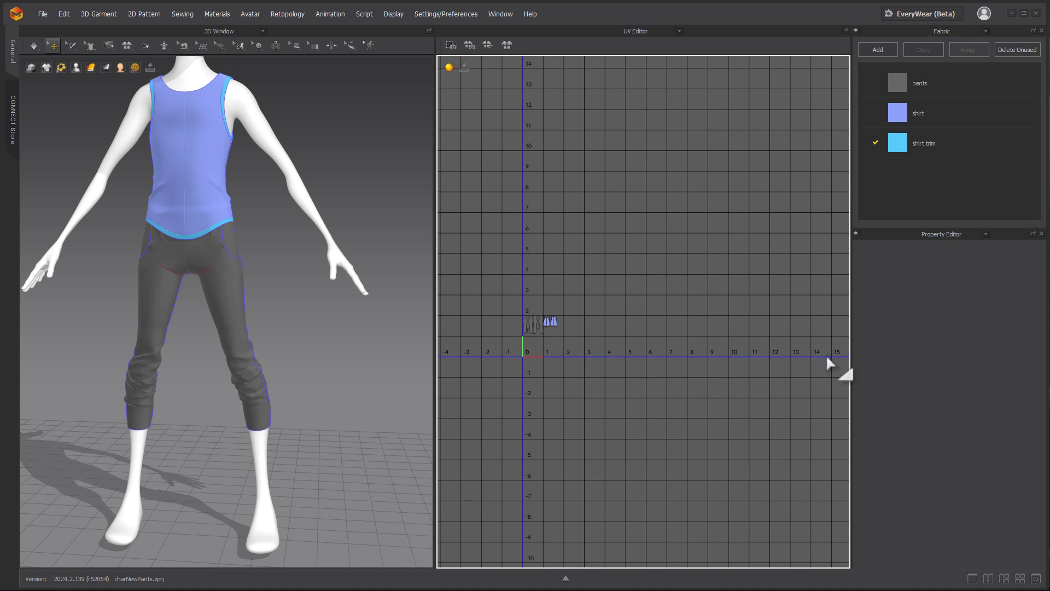
{"action": "middle_click_drag", "start_coordinate": [644, 352], "coordinate": [730, 378]}
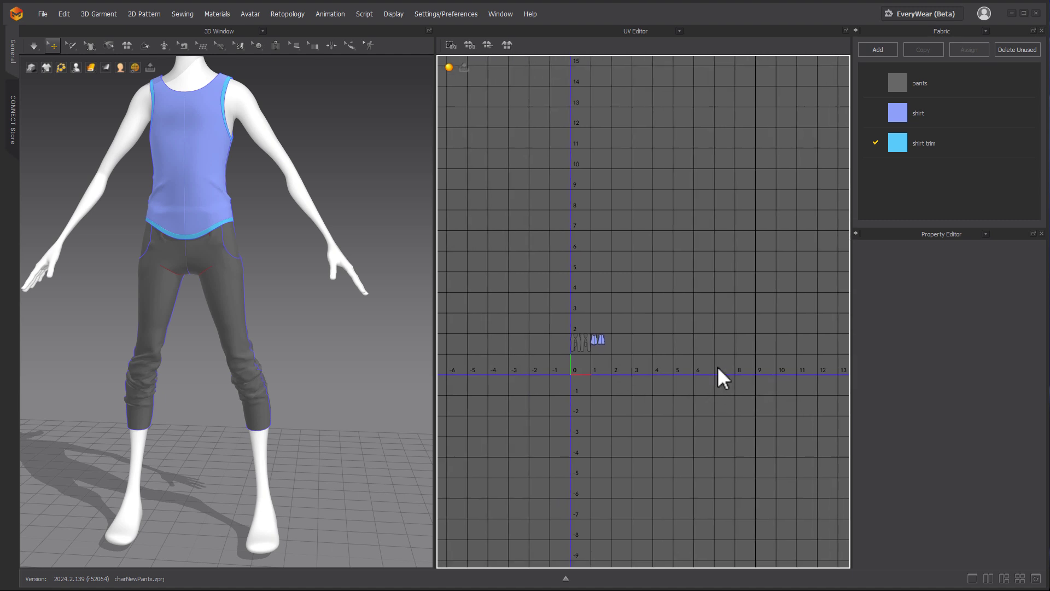
{"action": "scroll", "coordinate": [701, 349], "scroll_direction": "up", "scroll_amount": 5}
{"action": "middle_click_drag", "start_coordinate": [448, 485], "coordinate": [647, 374]}
{"action": "scroll", "coordinate": [647, 377], "scroll_direction": "up", "scroll_amount": 3}
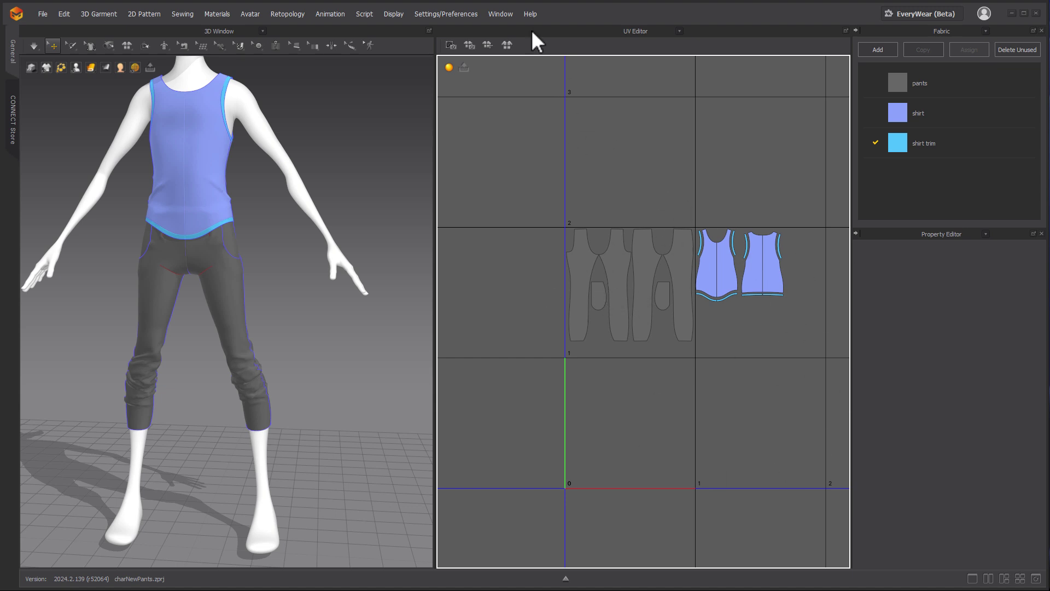
Switch the UV Editor back to the 2D Pattern Window and bring the whole dressed avatar into view
{"action": "left_click", "coordinate": [640, 30]}
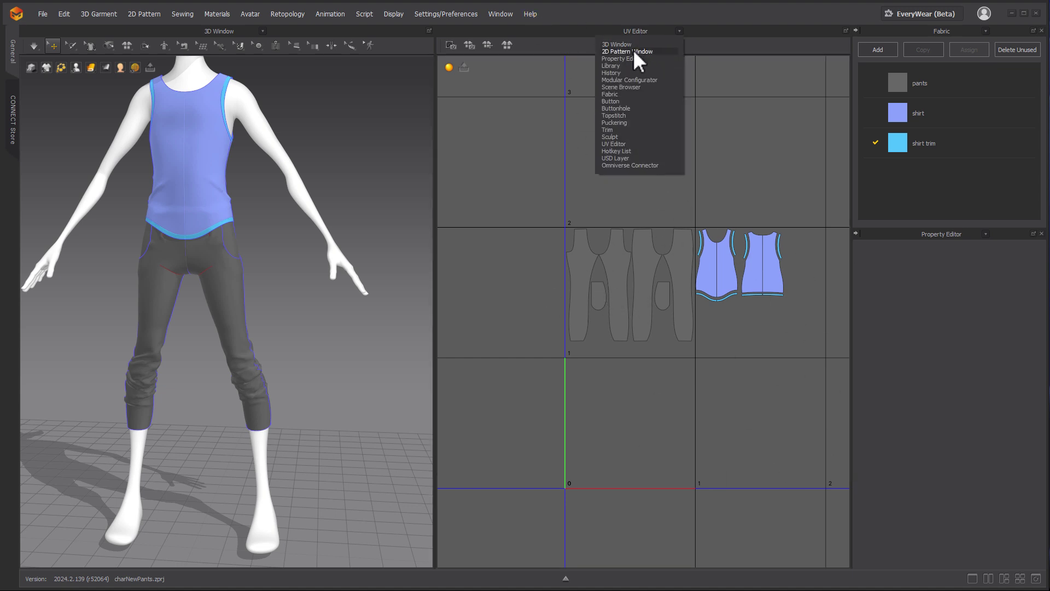
{"action": "left_click", "coordinate": [633, 50]}
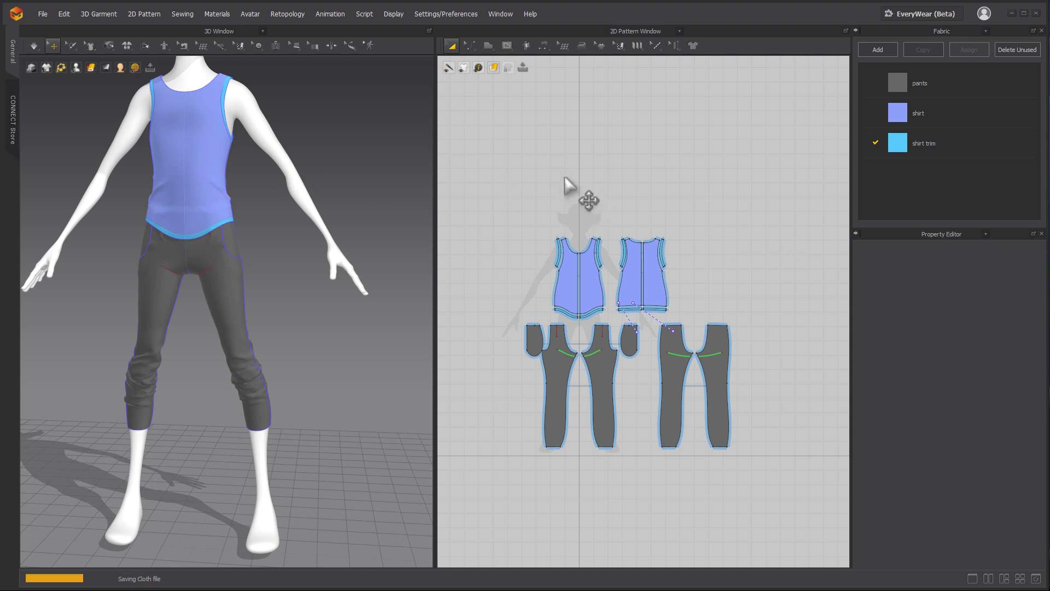
{"action": "middle_click_drag", "start_coordinate": [390, 150], "coordinate": [408, 188]}
{"action": "right_click_drag", "start_coordinate": [407, 189], "coordinate": [376, 185]}
{"action": "scroll", "coordinate": [376, 185], "scroll_direction": "down", "scroll_amount": 3}
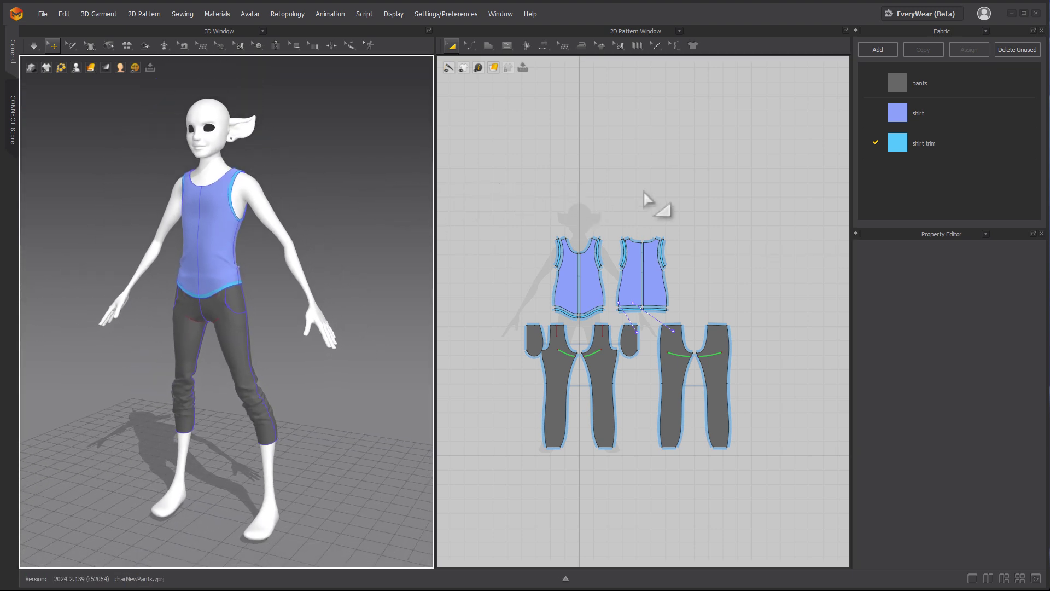
Display the garment as a mesh and examine the topology on the shirt and the front and side of the pants
{"action": "left_click", "coordinate": [90, 68]}
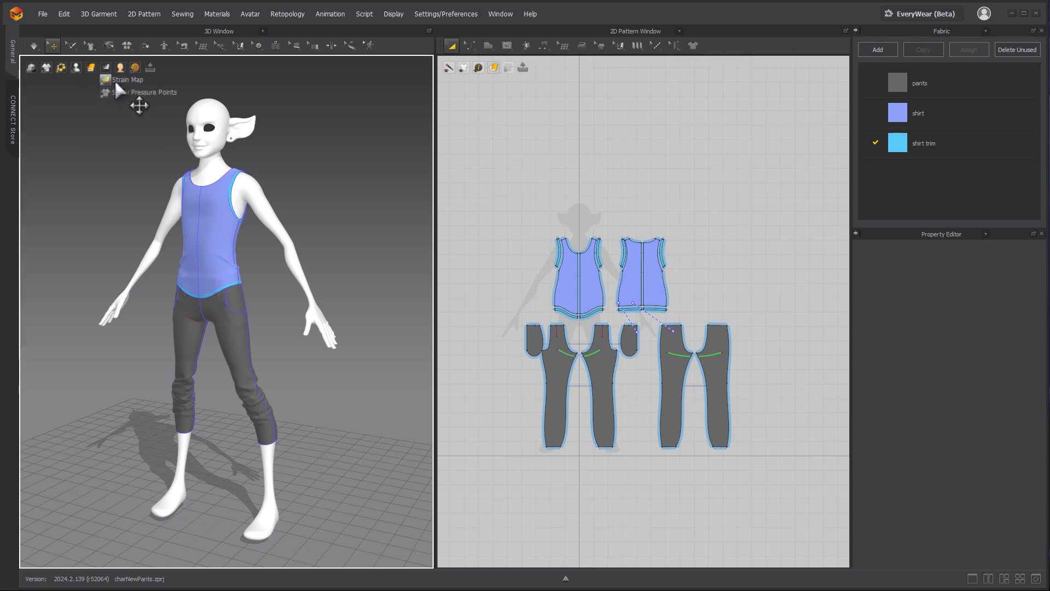
{"action": "left_click", "coordinate": [114, 143]}
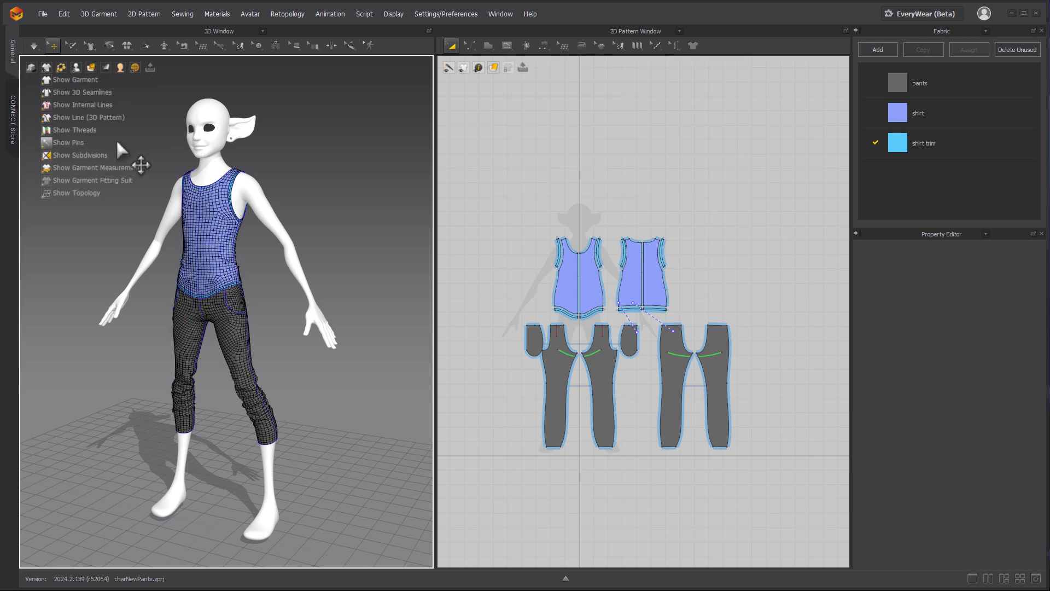
{"action": "scroll", "coordinate": [203, 180], "scroll_direction": "up", "scroll_amount": 5}
{"action": "middle_click_drag", "start_coordinate": [304, 166], "coordinate": [336, 262]}
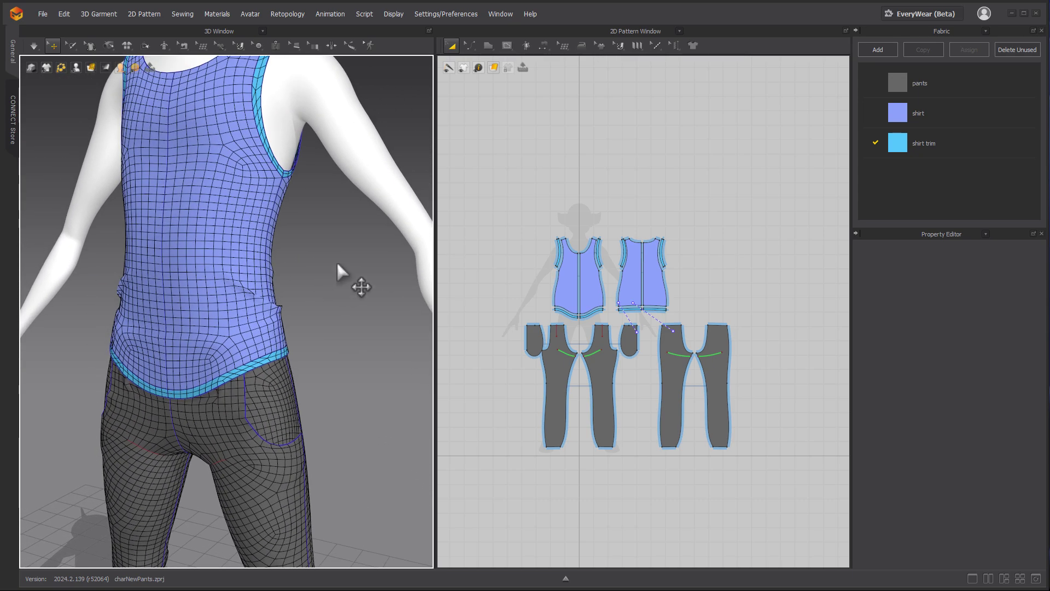
{"action": "right_click_drag", "start_coordinate": [328, 265], "coordinate": [342, 317]}
{"action": "scroll", "coordinate": [328, 317], "scroll_direction": "down", "scroll_amount": 2}
{"action": "middle_click_drag", "start_coordinate": [322, 317], "coordinate": [325, 276]}
{"action": "right_click_drag", "start_coordinate": [324, 275], "coordinate": [364, 272]}
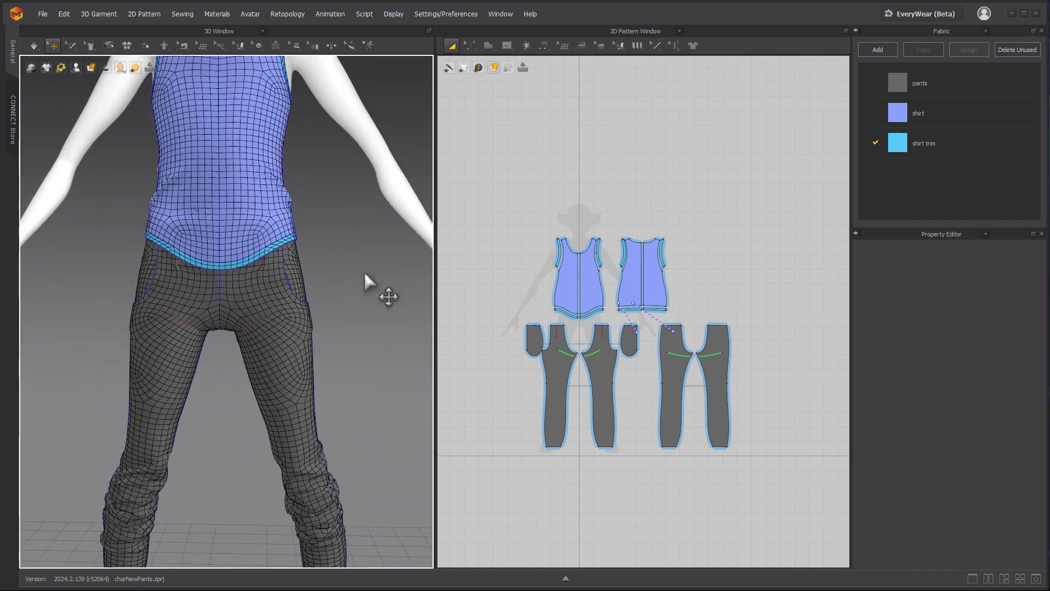
{"action": "middle_click_drag", "start_coordinate": [345, 322], "coordinate": [338, 228]}
{"action": "scroll", "coordinate": [305, 299], "scroll_direction": "up", "scroll_amount": 3}
{"action": "right_click_drag", "start_coordinate": [305, 300], "coordinate": [210, 332]}
{"action": "middle_click_drag", "start_coordinate": [210, 332], "coordinate": [232, 368]}
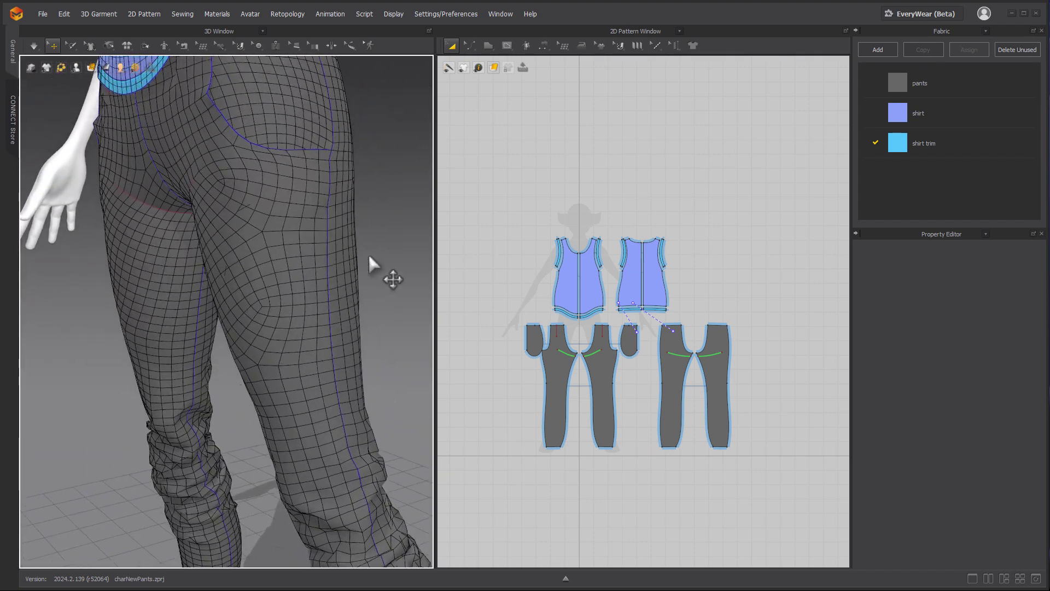
Examine the mesh on the back of the pants and shirt hem, along with the tacks joining their patterns
{"action": "right_click_drag", "start_coordinate": [417, 253], "coordinate": [250, 254]}
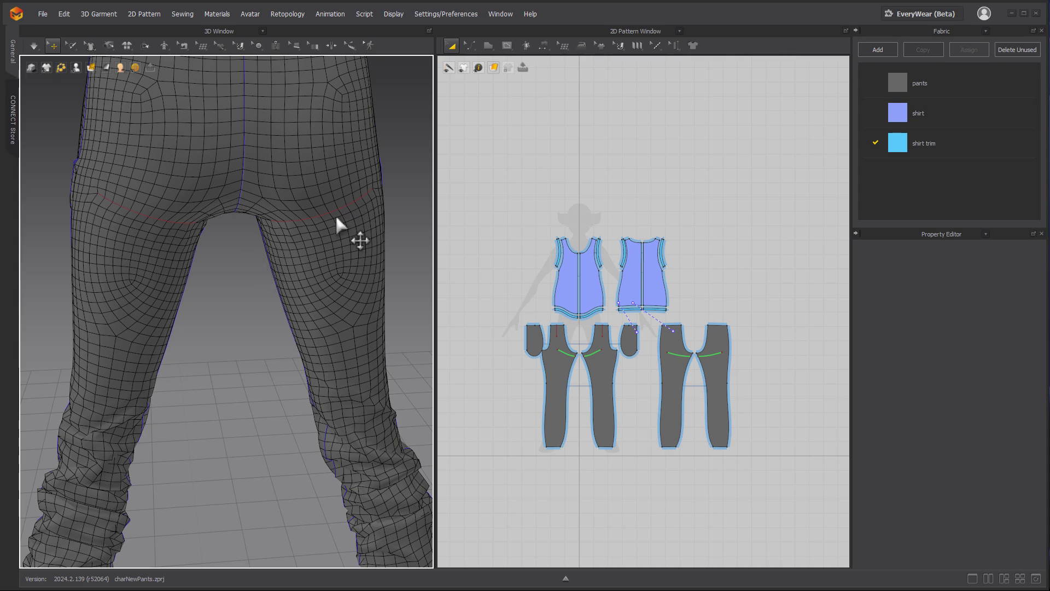
{"action": "scroll", "coordinate": [401, 244], "scroll_direction": "down", "scroll_amount": 3}
{"action": "middle_click_drag", "start_coordinate": [372, 200], "coordinate": [382, 246]}
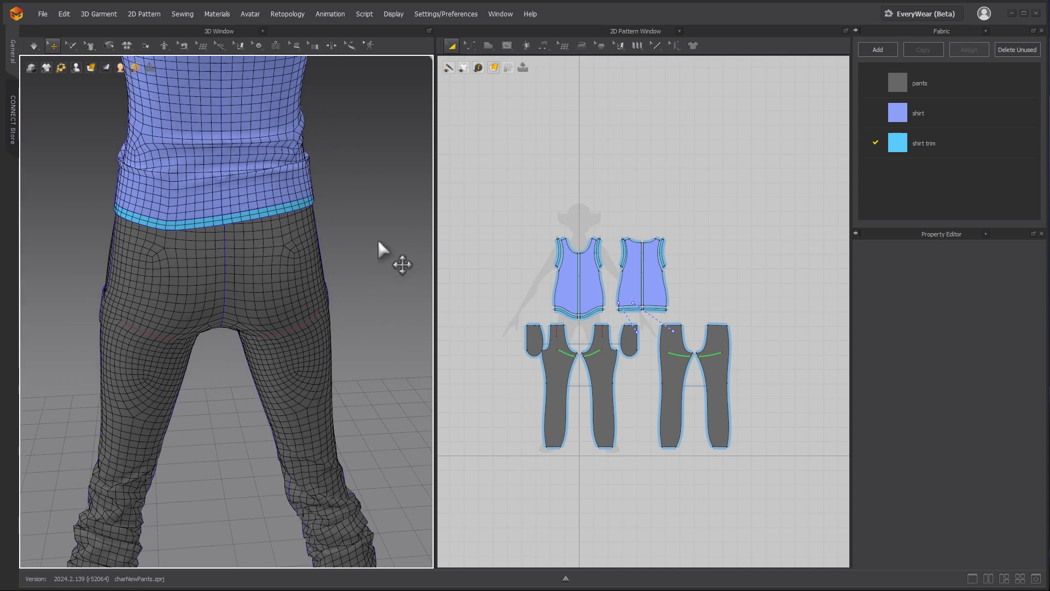
{"action": "right_click_drag", "start_coordinate": [382, 246], "coordinate": [253, 194]}
{"action": "right_click_drag", "start_coordinate": [385, 236], "coordinate": [255, 232]}
{"action": "right_click_drag", "start_coordinate": [335, 201], "coordinate": [309, 192]}
{"action": "scroll", "coordinate": [219, 154], "scroll_direction": "down", "scroll_amount": 5}
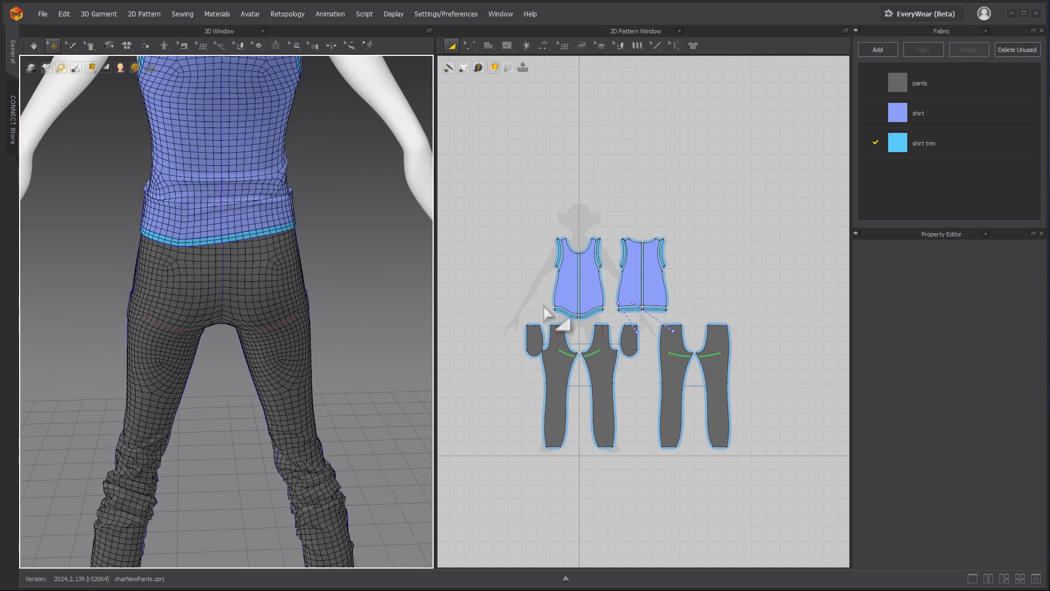
{"action": "scroll", "coordinate": [514, 300], "scroll_direction": "up", "scroll_amount": 2}
{"action": "scroll", "coordinate": [332, 255], "scroll_direction": "up", "scroll_amount": 6}
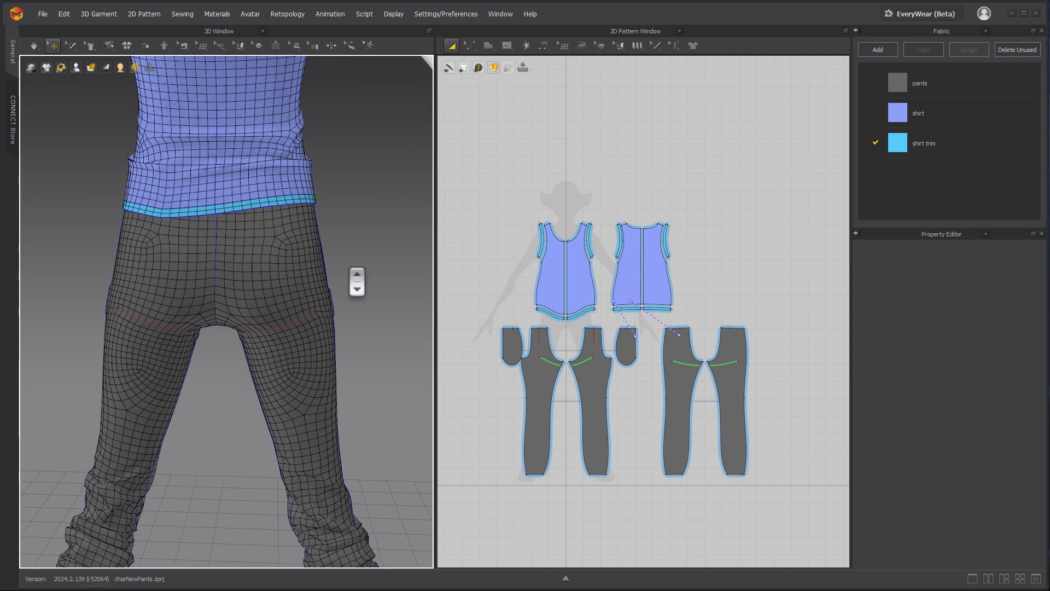
{"action": "scroll", "coordinate": [380, 285], "scroll_direction": "up", "scroll_amount": 1}
{"action": "scroll", "coordinate": [647, 356], "scroll_direction": "up", "scroll_amount": 3}
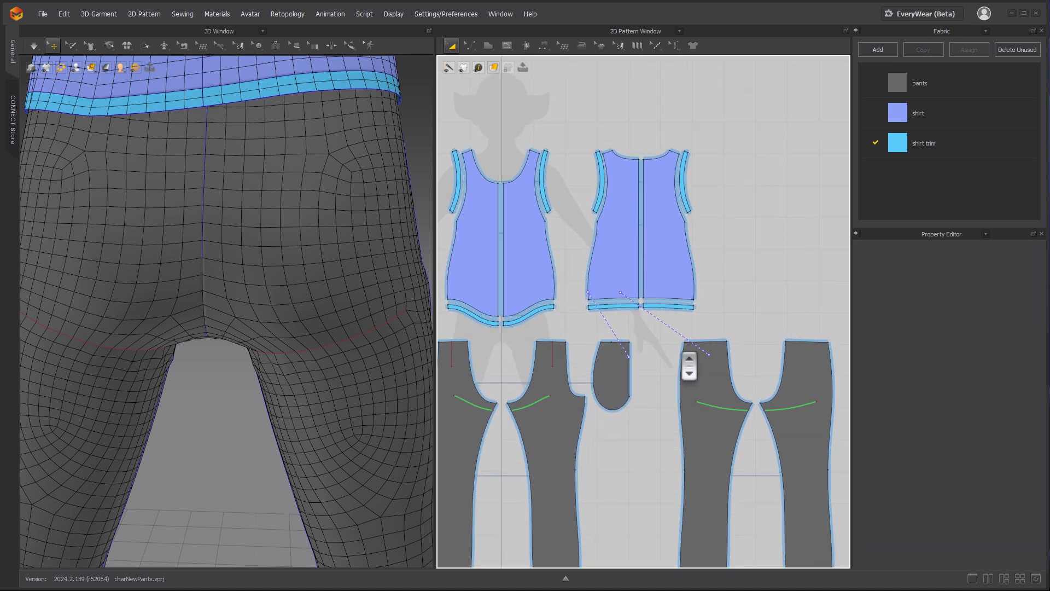
Return the garment to textured surface display and delete the existing tacks between the shirt back and the pants
{"action": "left_click", "coordinate": [109, 45]}
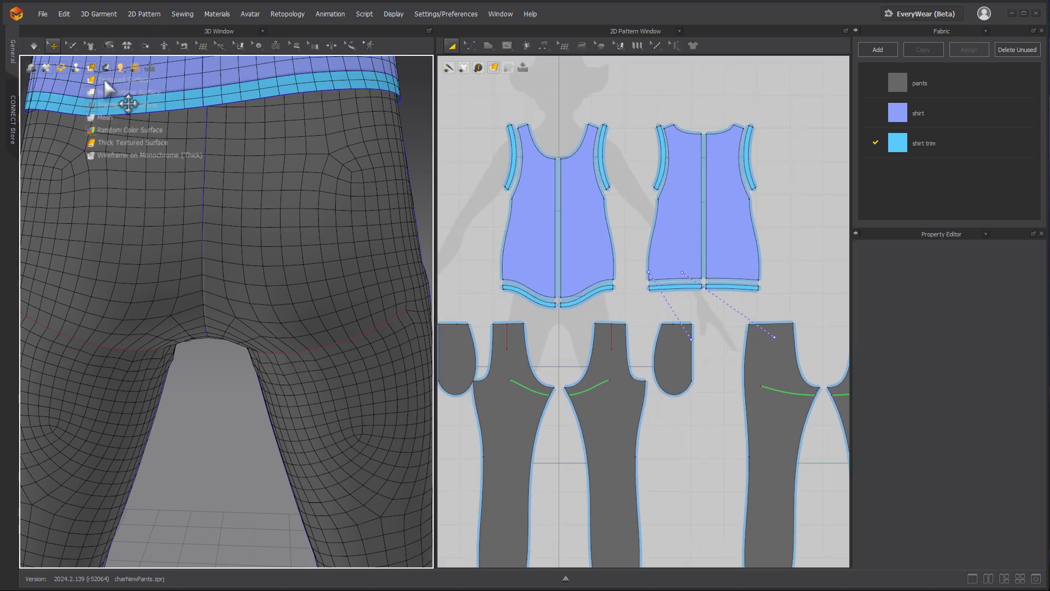
{"action": "left_click", "coordinate": [105, 81]}
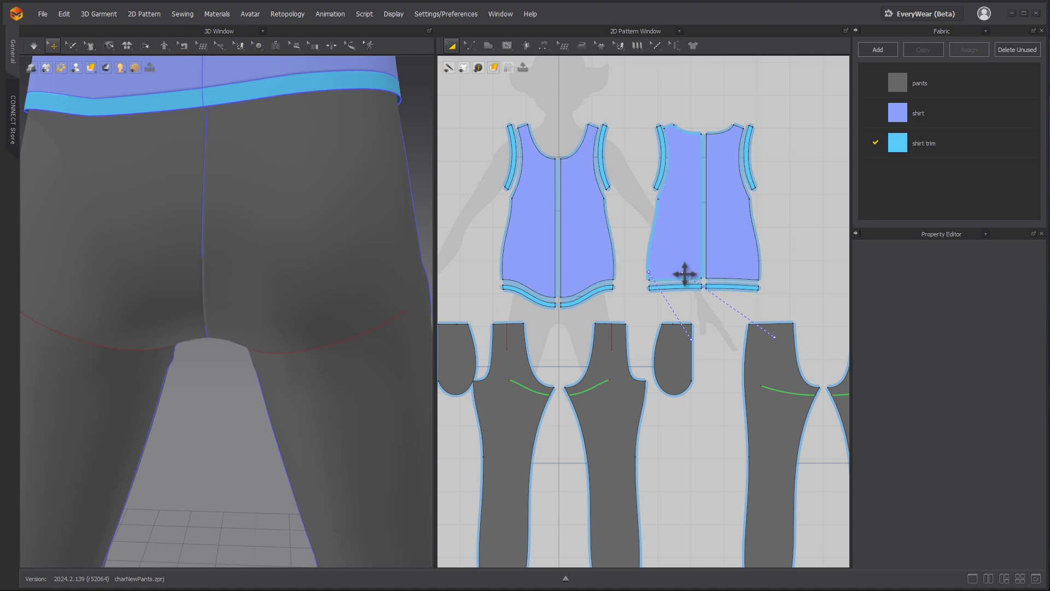
{"action": "left_click", "coordinate": [110, 46]}
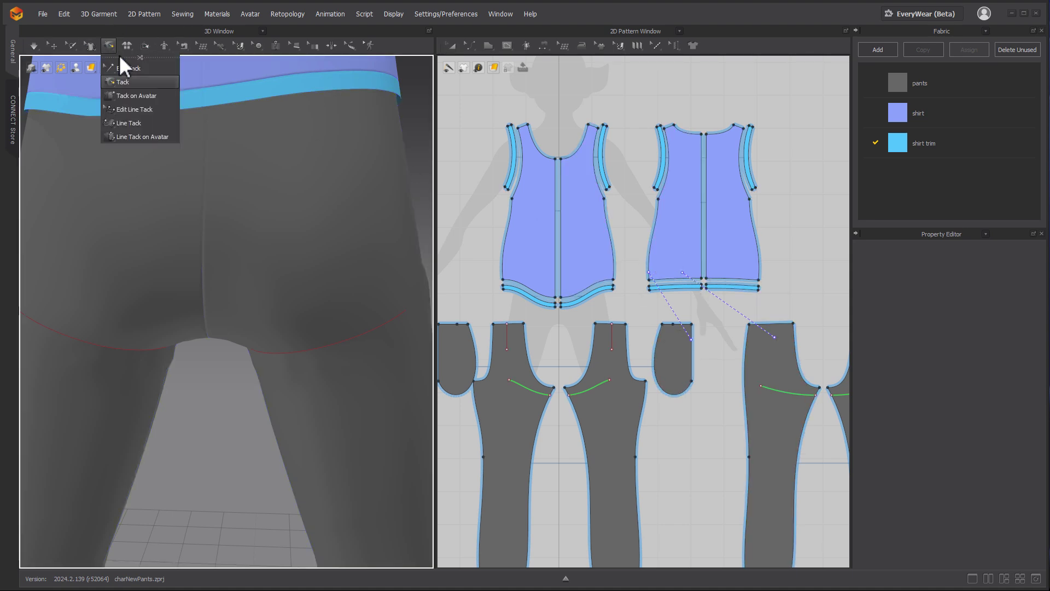
{"action": "left_click", "coordinate": [122, 68]}
{"action": "left_click", "coordinate": [691, 340]}
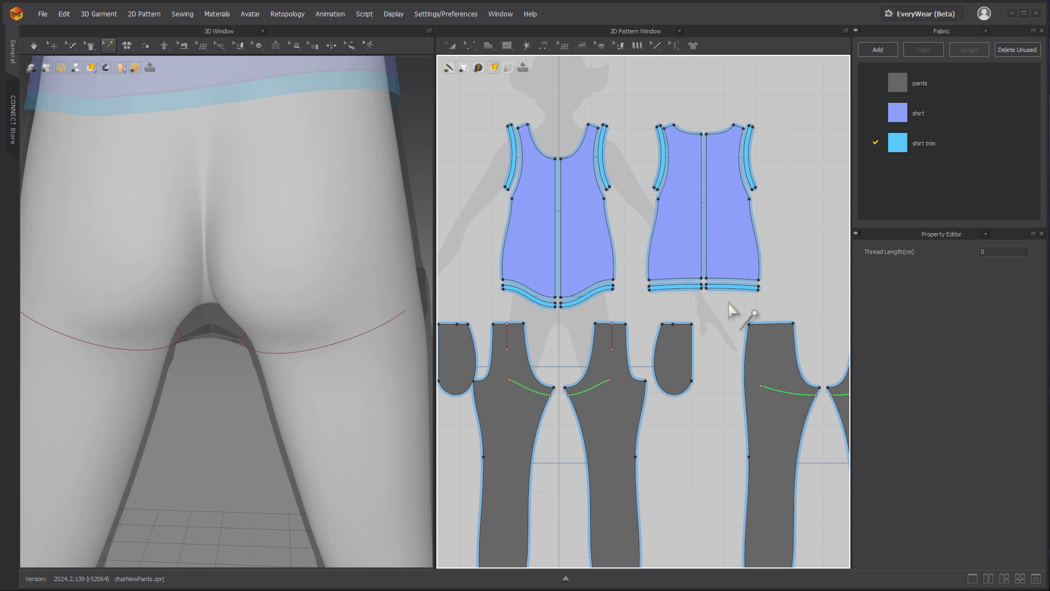
Tack the lower shirt back to the pants just below the hem, once on each back leg panel
{"action": "left_click", "coordinate": [108, 45]}
{"action": "left_click", "coordinate": [125, 81]}
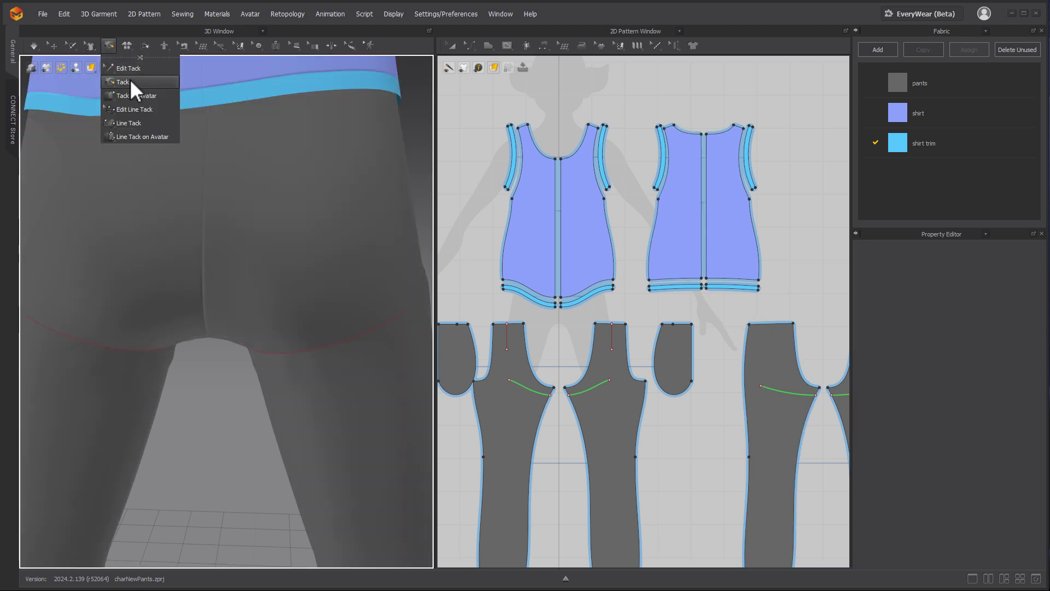
{"action": "middle_click_drag", "start_coordinate": [292, 159], "coordinate": [334, 256]}
{"action": "right_click_drag", "start_coordinate": [334, 256], "coordinate": [316, 238]}
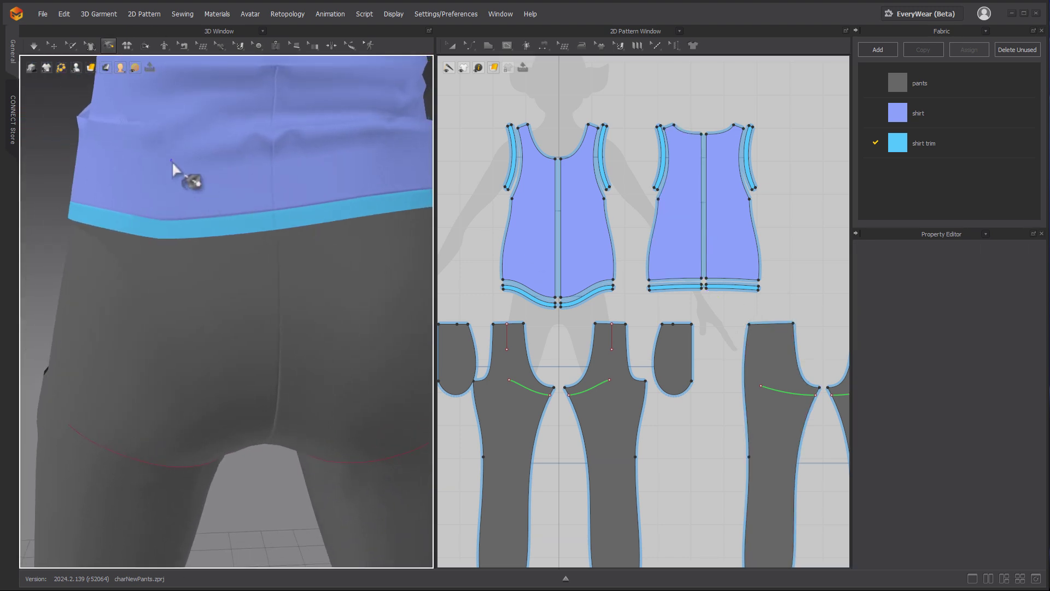
{"action": "left_click", "coordinate": [175, 239]}
{"action": "right_click_drag", "start_coordinate": [211, 235], "coordinate": [303, 274]}
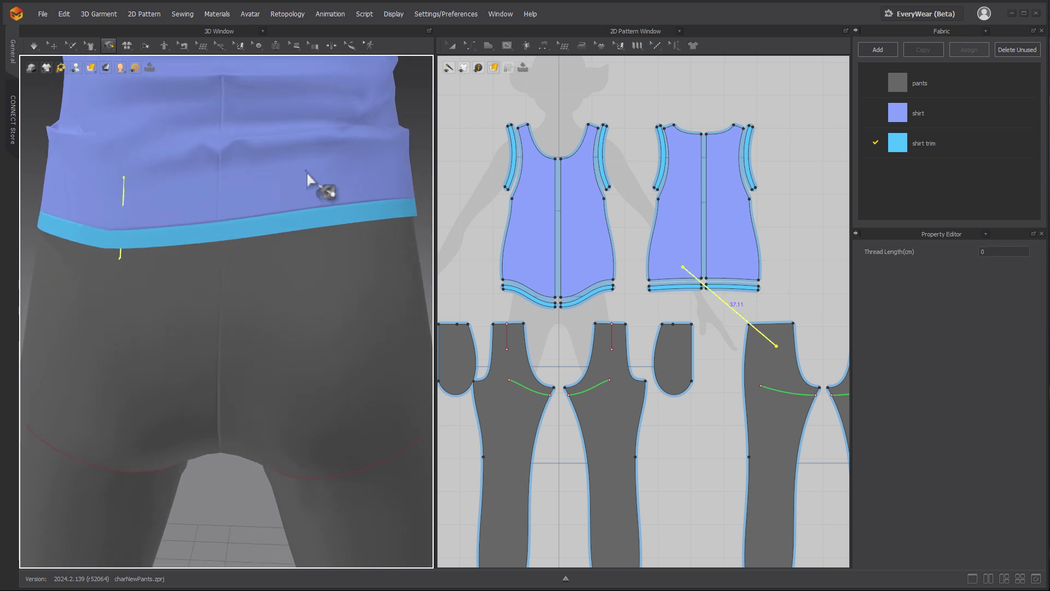
{"action": "left_click", "coordinate": [309, 252]}
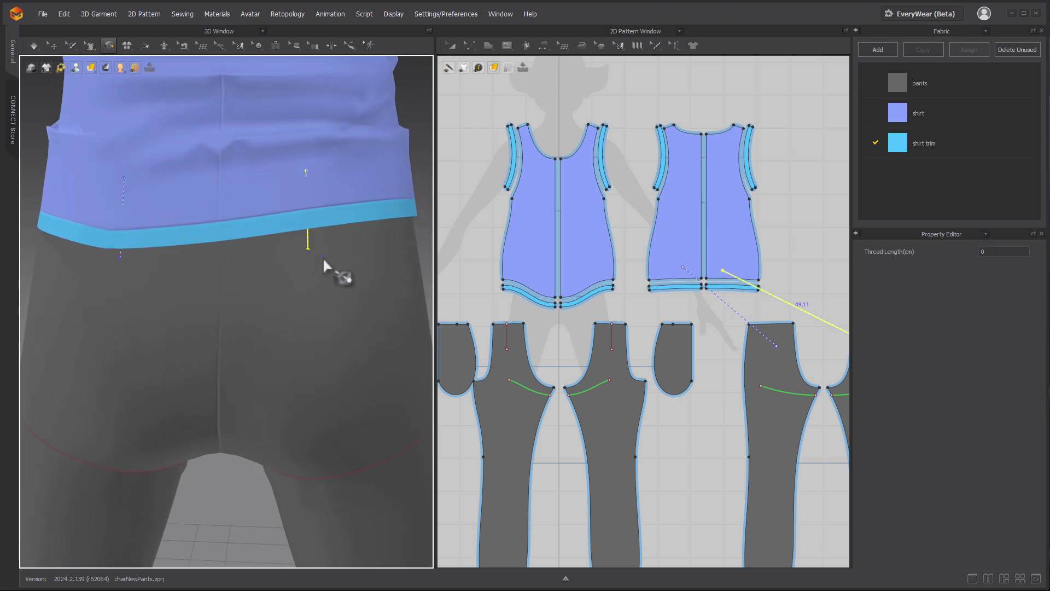
Add tacks joining each lower side of the shirt back to the pants pocket beneath it
{"action": "right_click_drag", "start_coordinate": [323, 257], "coordinate": [244, 243]}
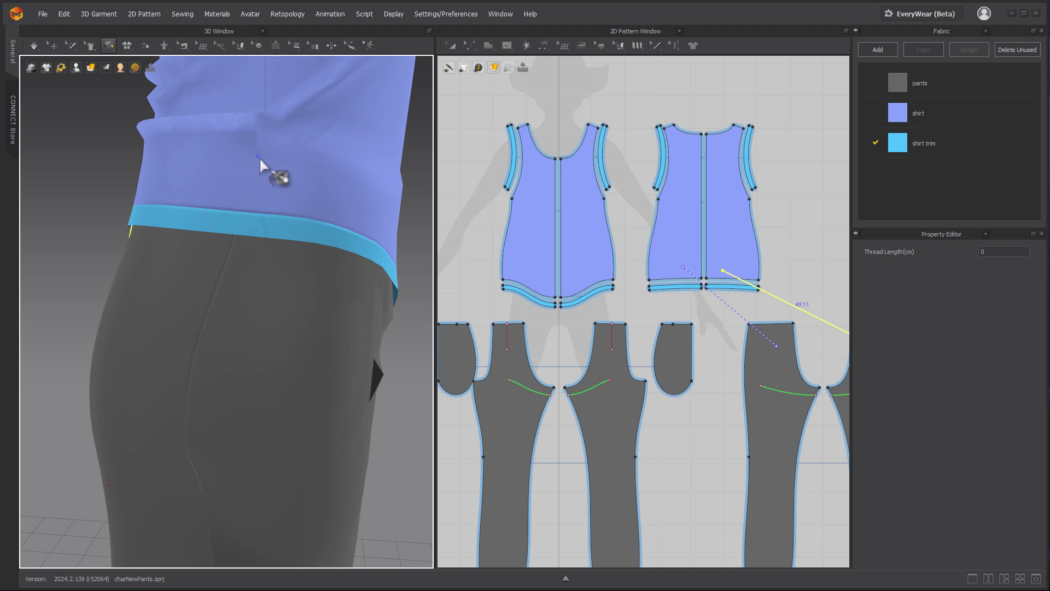
{"action": "left_click", "coordinate": [232, 241]}
{"action": "right_click_drag", "start_coordinate": [319, 266], "coordinate": [320, 267]}
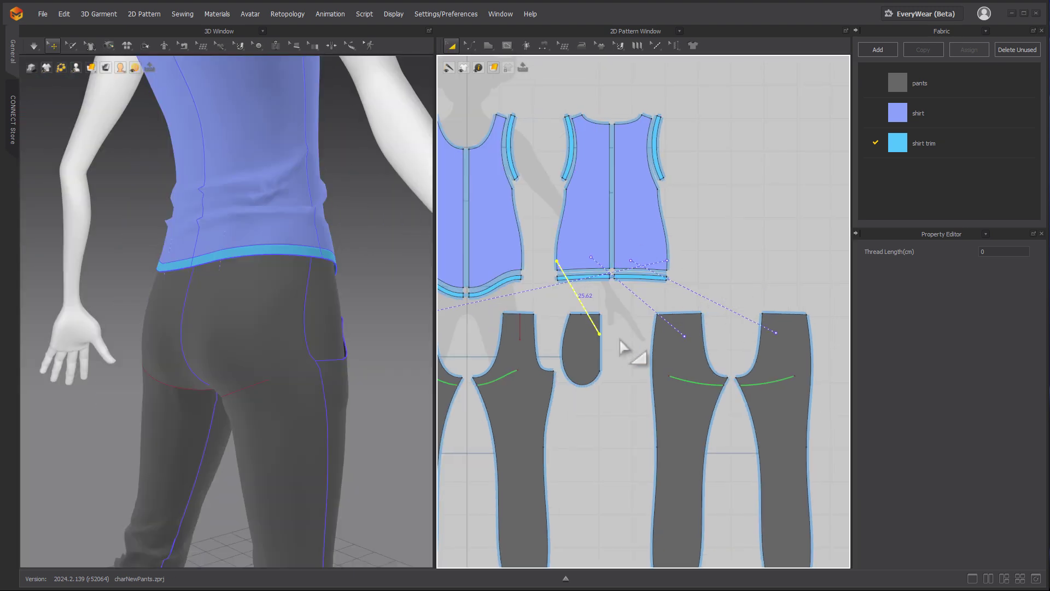
{"action": "scroll", "coordinate": [623, 346], "scroll_direction": "up", "scroll_amount": 3}
{"action": "scroll", "coordinate": [602, 328], "scroll_direction": "down", "scroll_amount": 2}
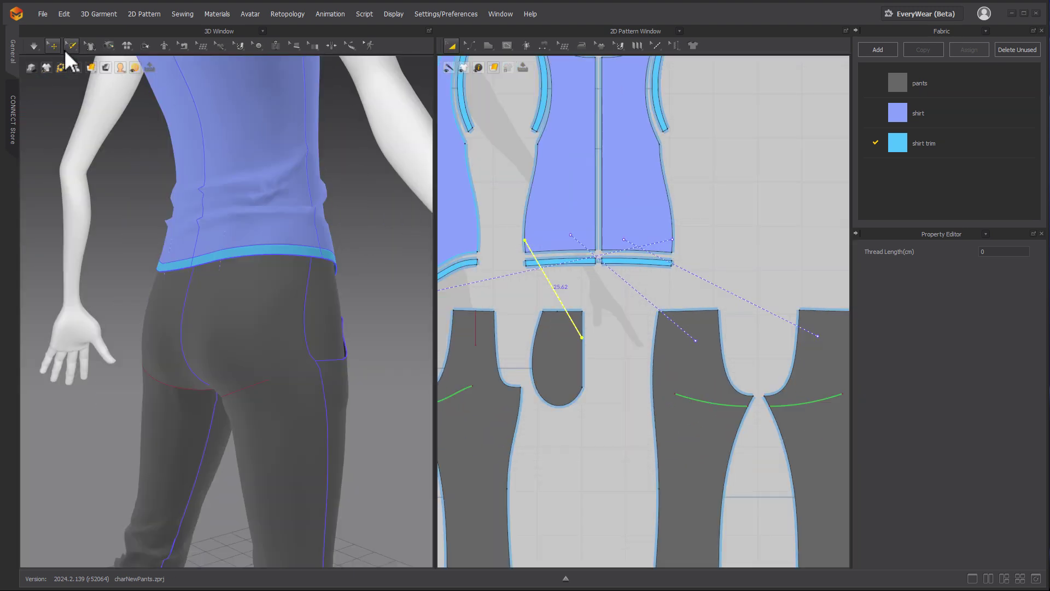
Simulate the garment with the new tacks and check how the shirt hem drapes around the pants
{"action": "left_click", "coordinate": [34, 45]}
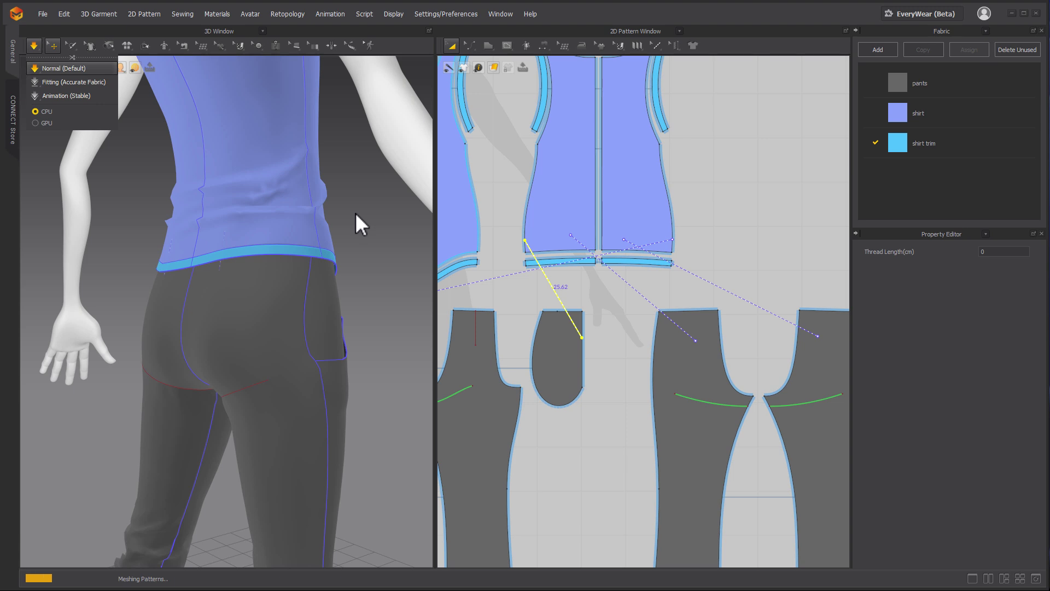
{"action": "left_click", "coordinate": [260, 251]}
{"action": "right_click_drag", "start_coordinate": [273, 246], "coordinate": [350, 237]}
{"action": "scroll", "coordinate": [329, 235], "scroll_direction": "down", "scroll_amount": 5}
{"action": "right_click_drag", "start_coordinate": [235, 232], "coordinate": [395, 232]}
{"action": "scroll", "coordinate": [348, 328], "scroll_direction": "up", "scroll_amount": 5}
{"action": "right_click_drag", "start_coordinate": [259, 281], "coordinate": [331, 281]}
{"action": "scroll", "coordinate": [645, 345], "scroll_direction": "up", "scroll_amount": 4}
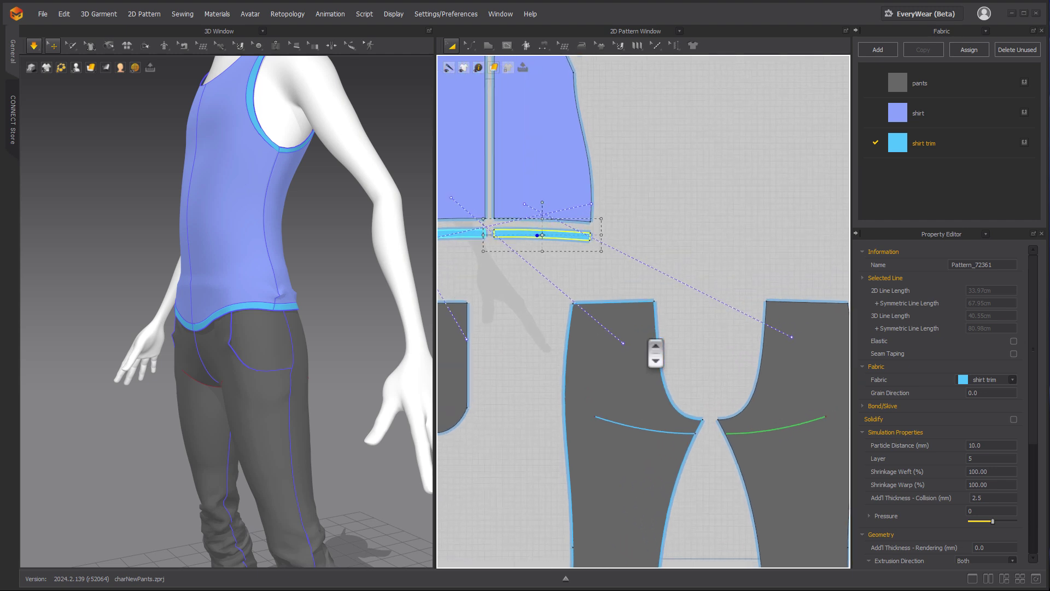
Move the tack points on both back leg panels slightly closer to the waist, with simulation running
{"action": "left_click", "coordinate": [109, 47]}
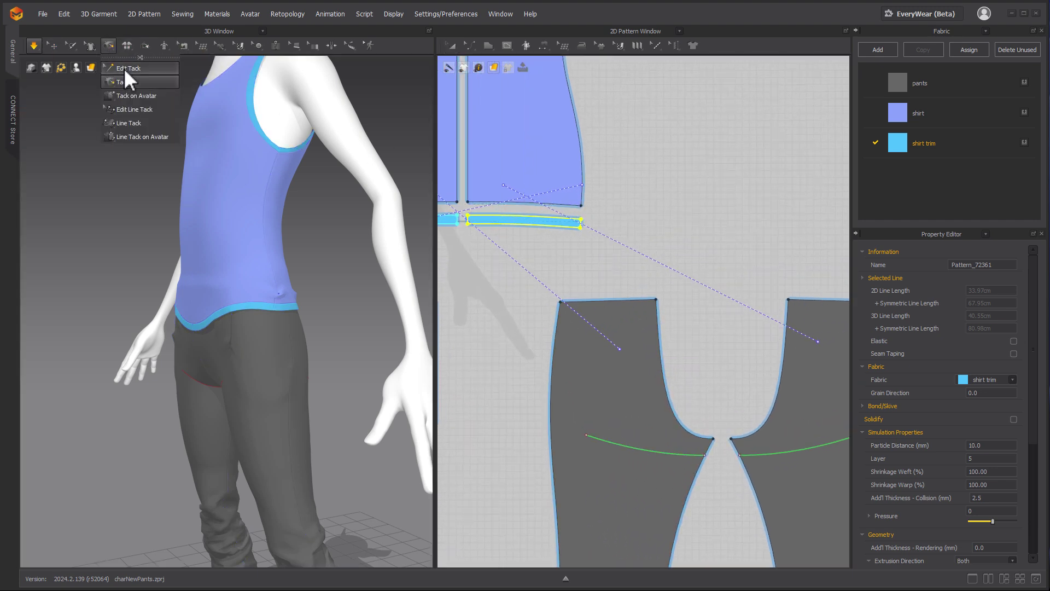
{"action": "left_click", "coordinate": [124, 68]}
{"action": "left_click", "coordinate": [620, 350]}
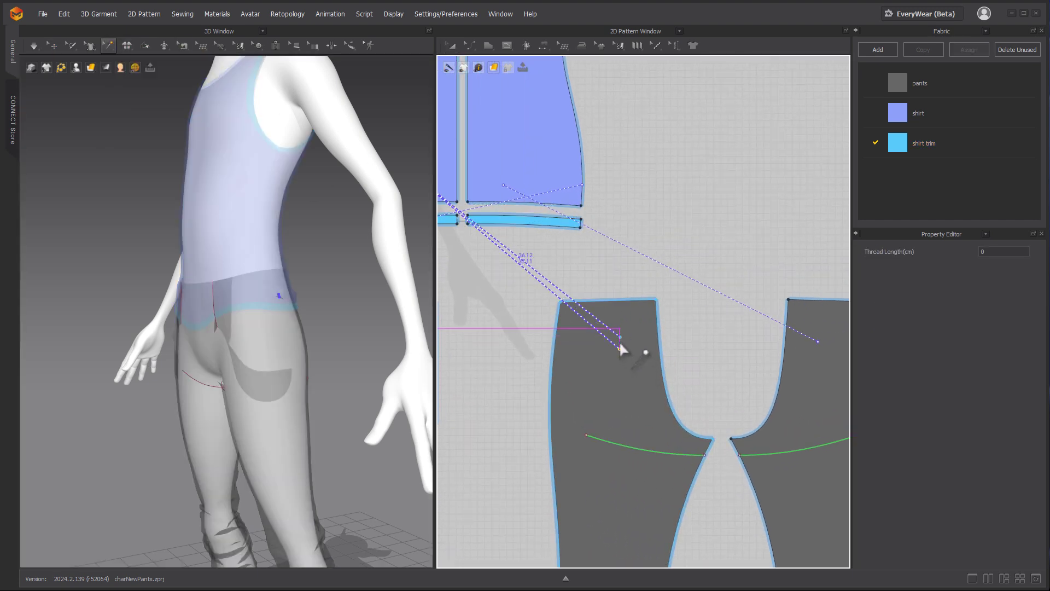
{"action": "left_click", "coordinate": [621, 344]}
{"action": "key", "text": "space"}
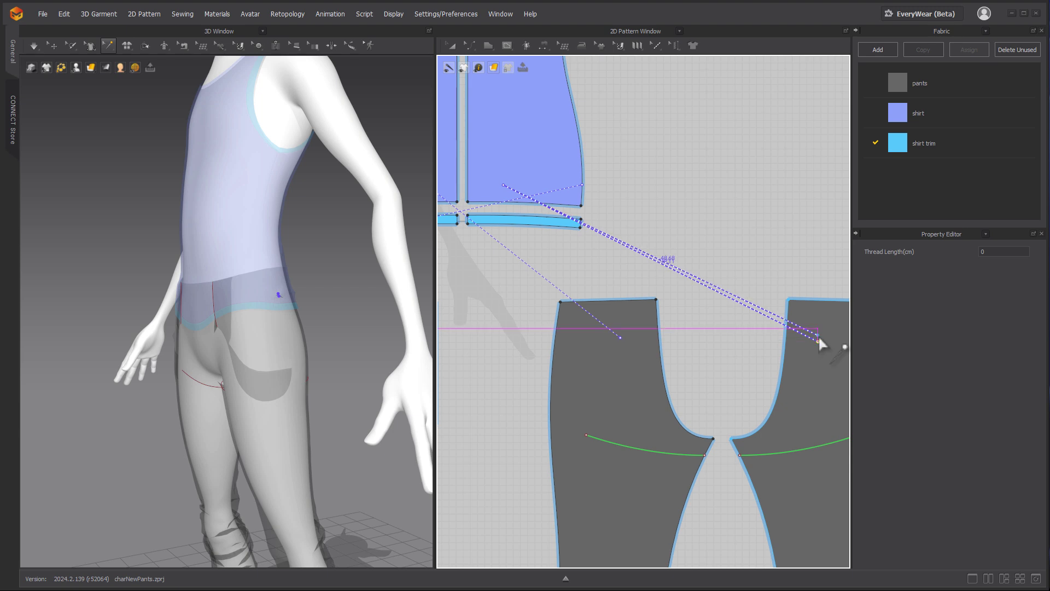
Move one side tack's pants end from the pocket to the upper outer edge of the adjacent back leg panel
{"action": "middle_click_drag", "start_coordinate": [593, 350], "coordinate": [694, 349]}
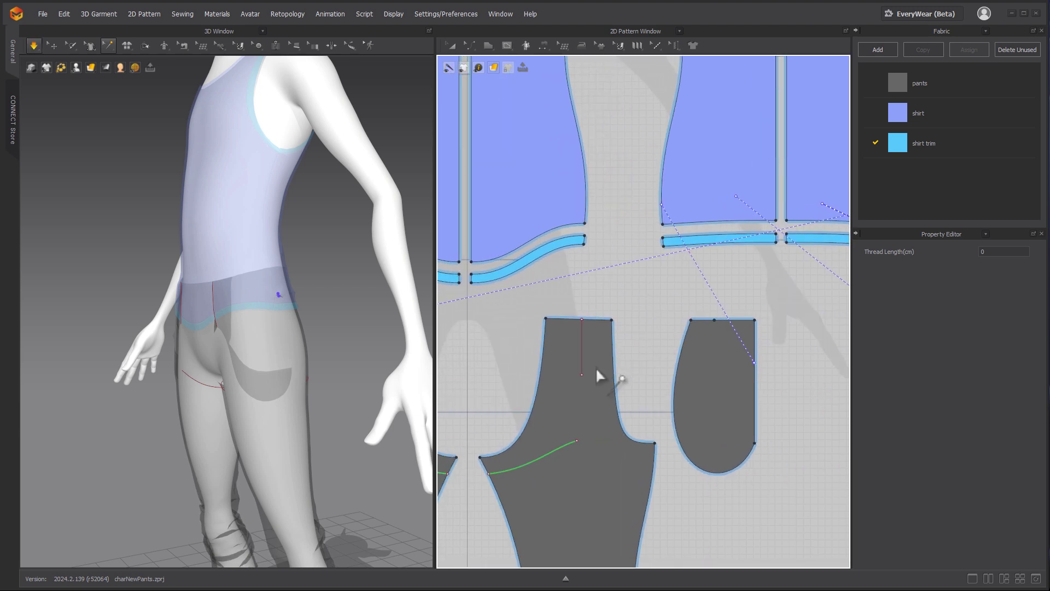
{"action": "middle_click_drag", "start_coordinate": [790, 367], "coordinate": [553, 329]}
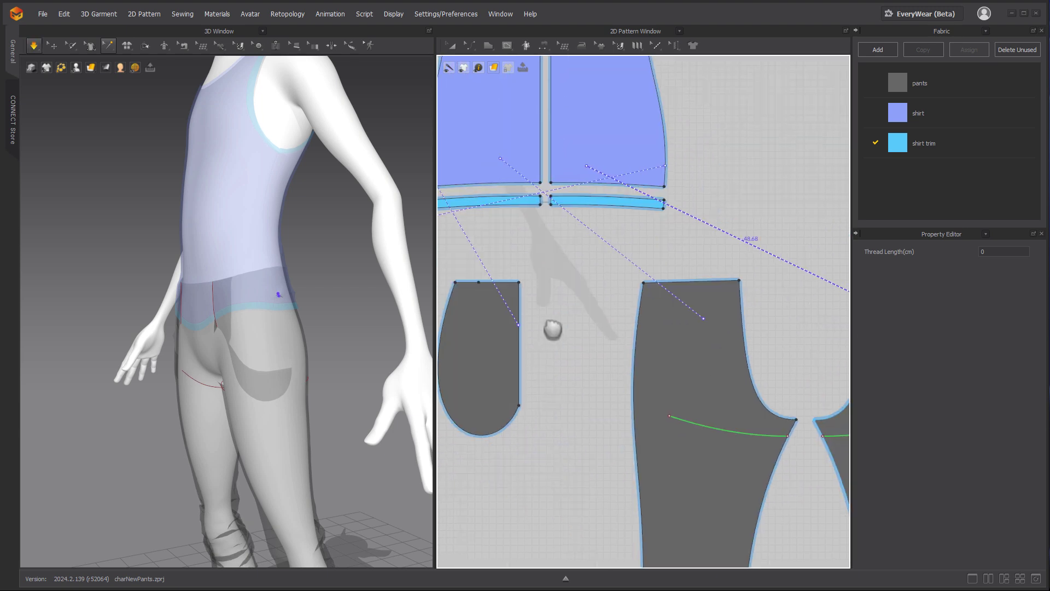
{"action": "scroll", "coordinate": [698, 345], "scroll_direction": "down", "scroll_amount": 1}
{"action": "scroll", "coordinate": [698, 345], "scroll_direction": "down", "scroll_amount": 4}
{"action": "right_click_drag", "start_coordinate": [357, 313], "coordinate": [478, 304]}
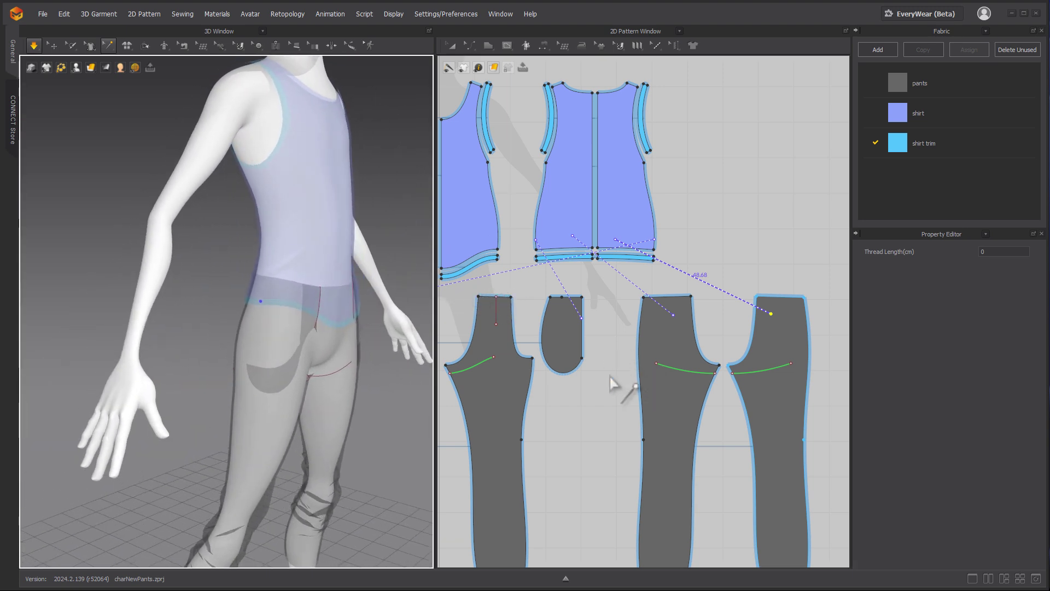
{"action": "middle_click_drag", "start_coordinate": [614, 382], "coordinate": [581, 375]}
{"action": "scroll", "coordinate": [581, 375], "scroll_direction": "up", "scroll_amount": 2}
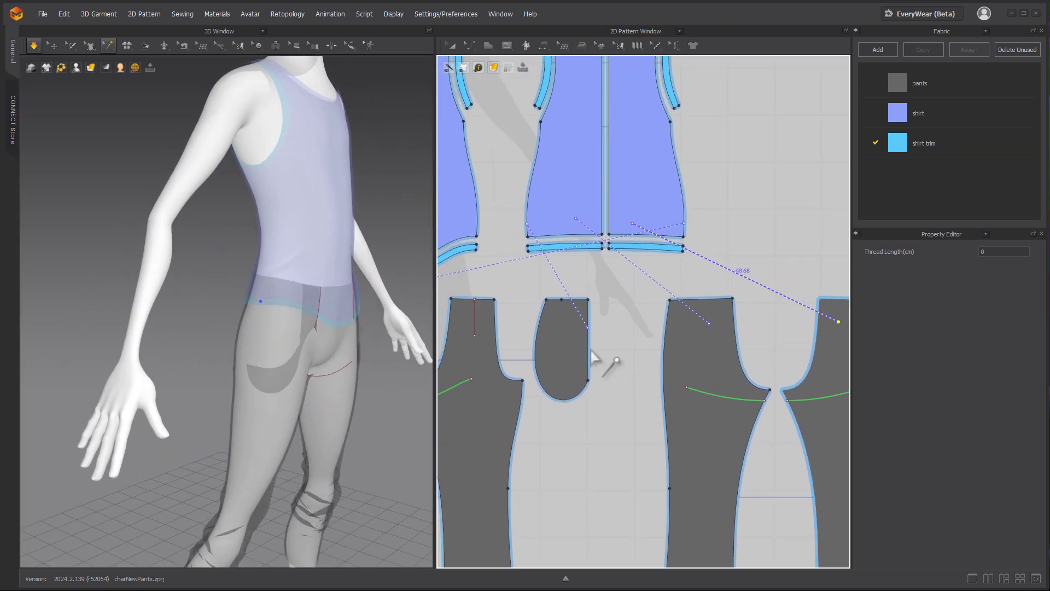
{"action": "middle_click_drag", "start_coordinate": [656, 352], "coordinate": [637, 341]}
{"action": "left_click", "coordinate": [701, 328]}
Move the opposite side tack's pants end from its pocket to the upper outer edge of the other back leg panel
{"action": "right_click_drag", "start_coordinate": [400, 409], "coordinate": [238, 328]}
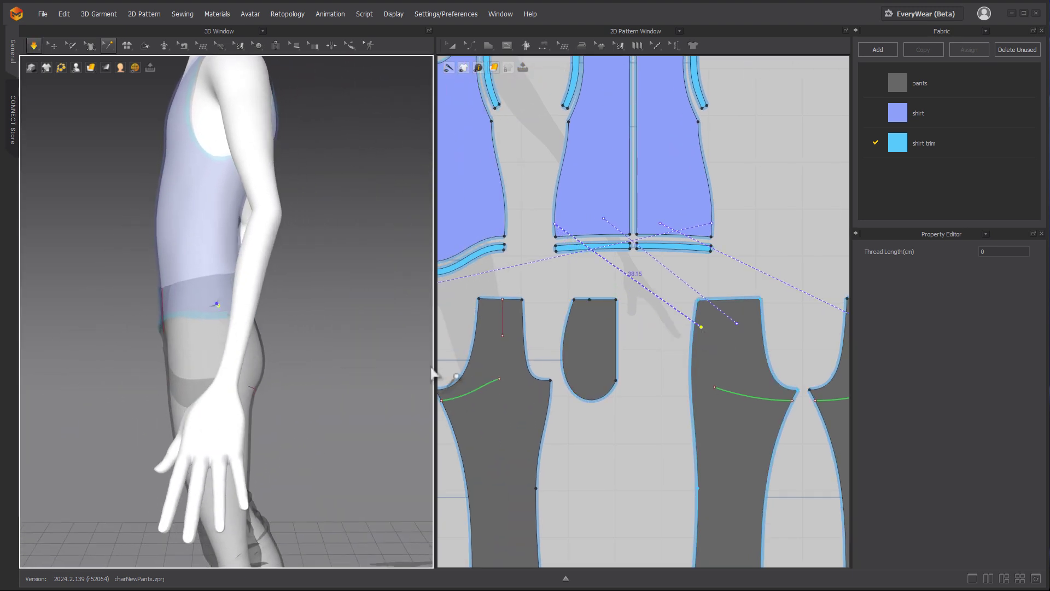
{"action": "scroll", "coordinate": [646, 418], "scroll_direction": "down", "scroll_amount": 5}
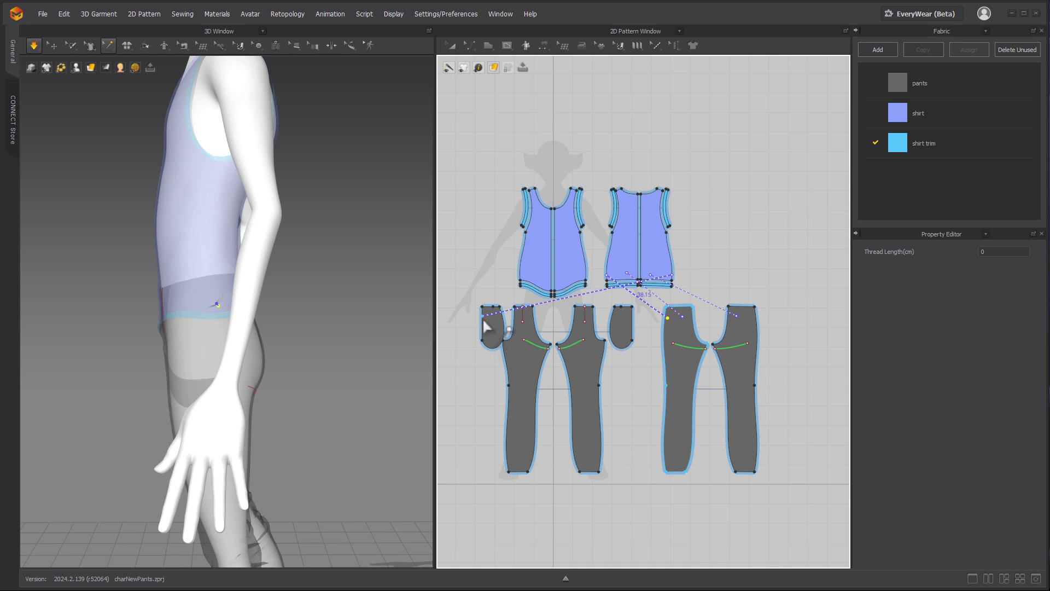
{"action": "left_click_drag", "start_coordinate": [699, 325], "coordinate": [756, 315]}
{"action": "key", "text": "space"}
{"action": "scroll", "coordinate": [728, 363], "scroll_direction": "up", "scroll_amount": 8}
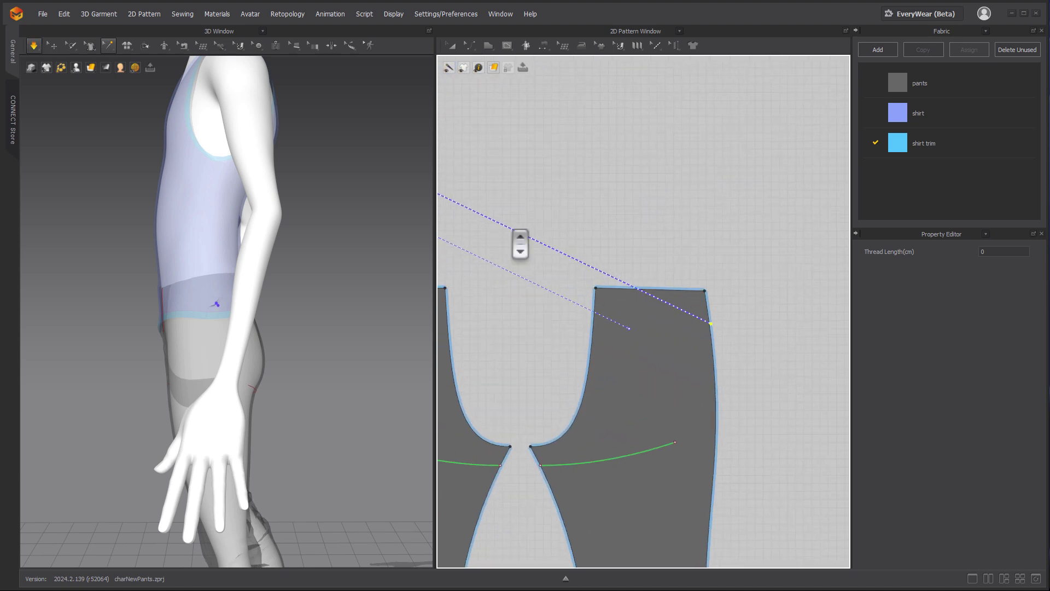
Tug the shirt's side hem during simulation to settle it over the pants and check the overall drape
{"action": "left_click", "coordinate": [35, 46]}
{"action": "scroll", "coordinate": [91, 195], "scroll_direction": "up", "scroll_amount": 3}
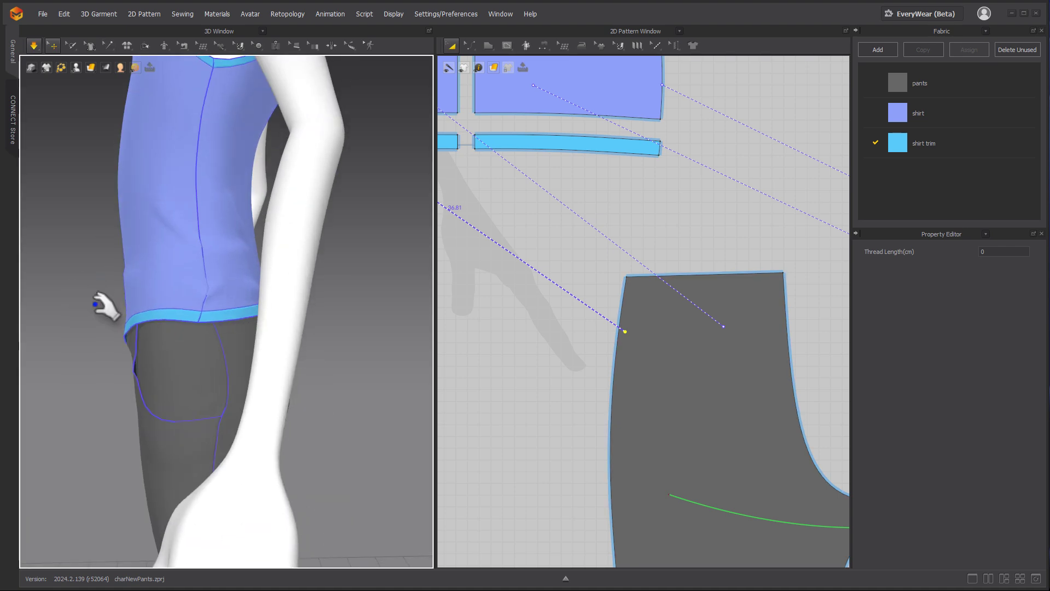
{"action": "left_click_drag", "start_coordinate": [202, 315], "coordinate": [257, 313]}
{"action": "right_click_drag", "start_coordinate": [307, 316], "coordinate": [364, 298]}
{"action": "scroll", "coordinate": [365, 298], "scroll_direction": "down", "scroll_amount": 3}
{"action": "left_click", "coordinate": [364, 298]}
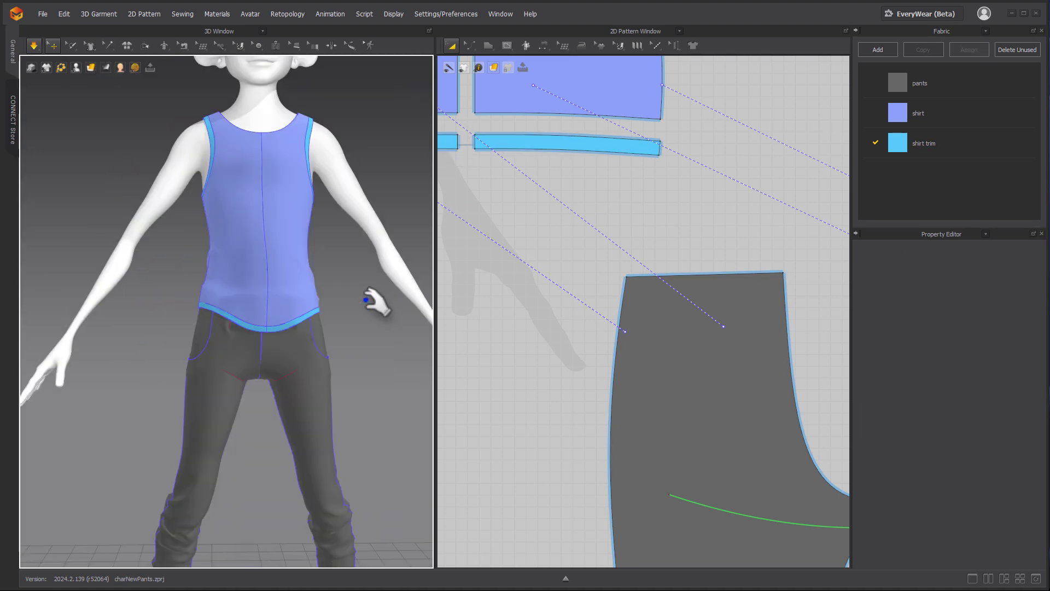
{"action": "scroll", "coordinate": [363, 326], "scroll_direction": "down", "scroll_amount": 5}
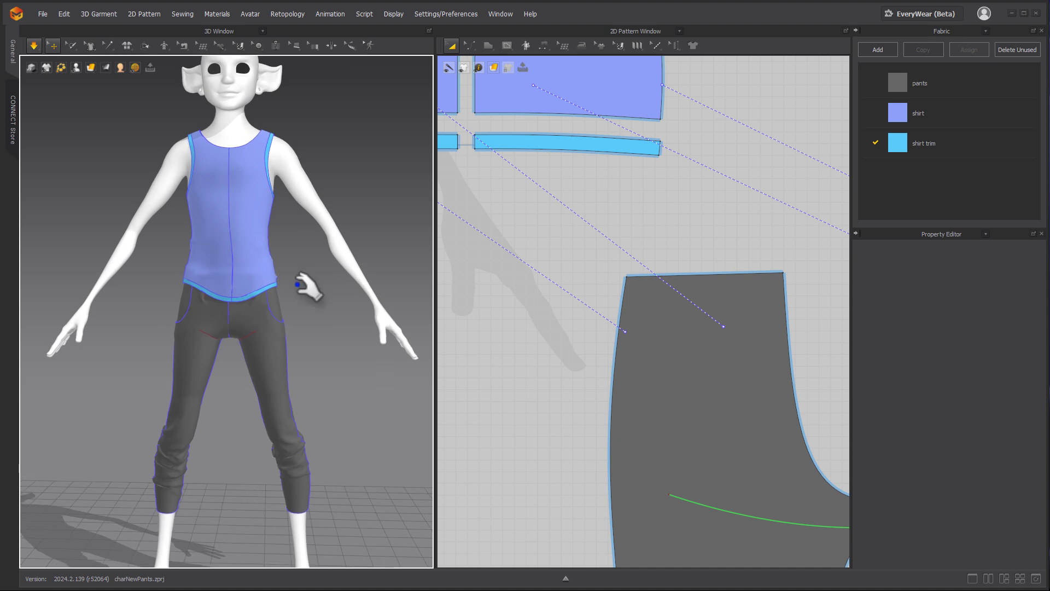
{"action": "middle_click_drag", "start_coordinate": [281, 264], "coordinate": [274, 252]}
{"action": "right_click_drag", "start_coordinate": [274, 252], "coordinate": [291, 277]}
{"action": "scroll", "coordinate": [627, 288], "scroll_direction": "down", "scroll_amount": 10}
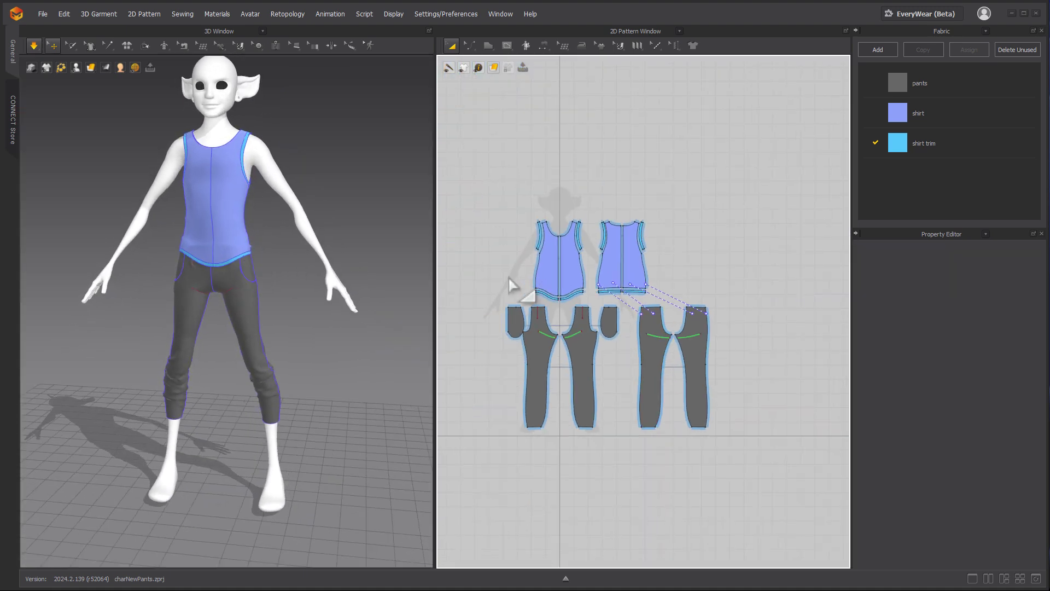
Save the project and select all shirt and pants patterns
{"action": "key", "text": "ctrl+s"}
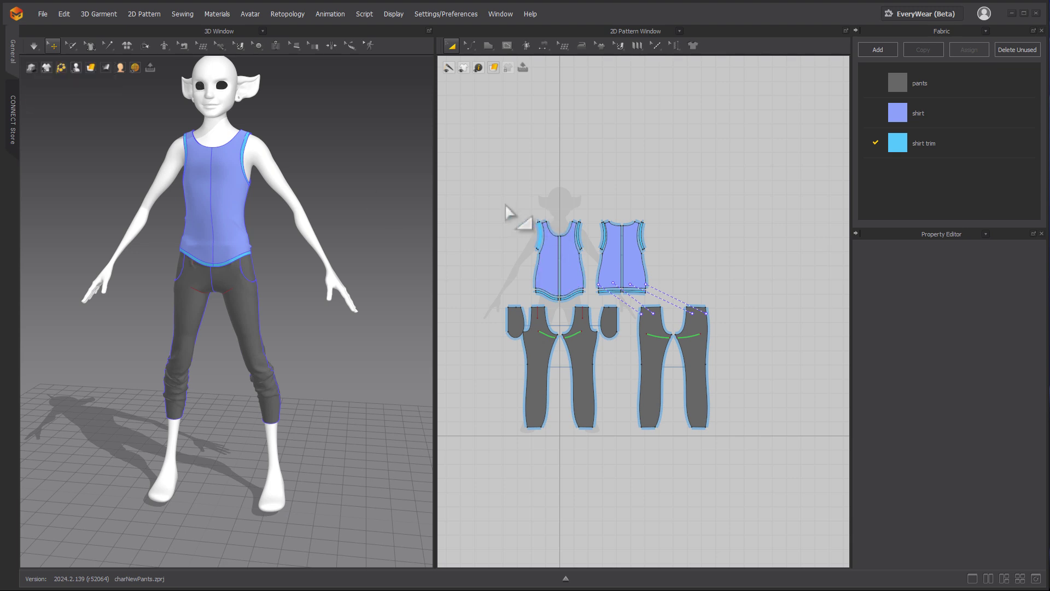
{"action": "left_click_drag", "start_coordinate": [444, 167], "coordinate": [771, 439]}
{"action": "scroll", "coordinate": [574, 192], "scroll_direction": "up", "scroll_amount": 2}
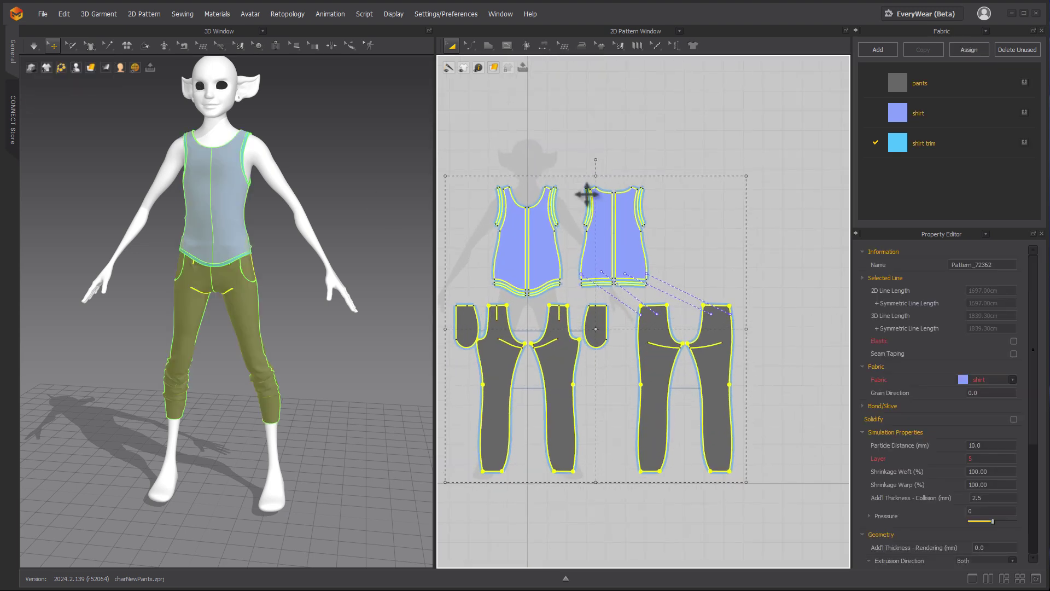
Start an Alembic export and browse to the easyChar project's cache/alembic folder
{"action": "left_click", "coordinate": [43, 12]}
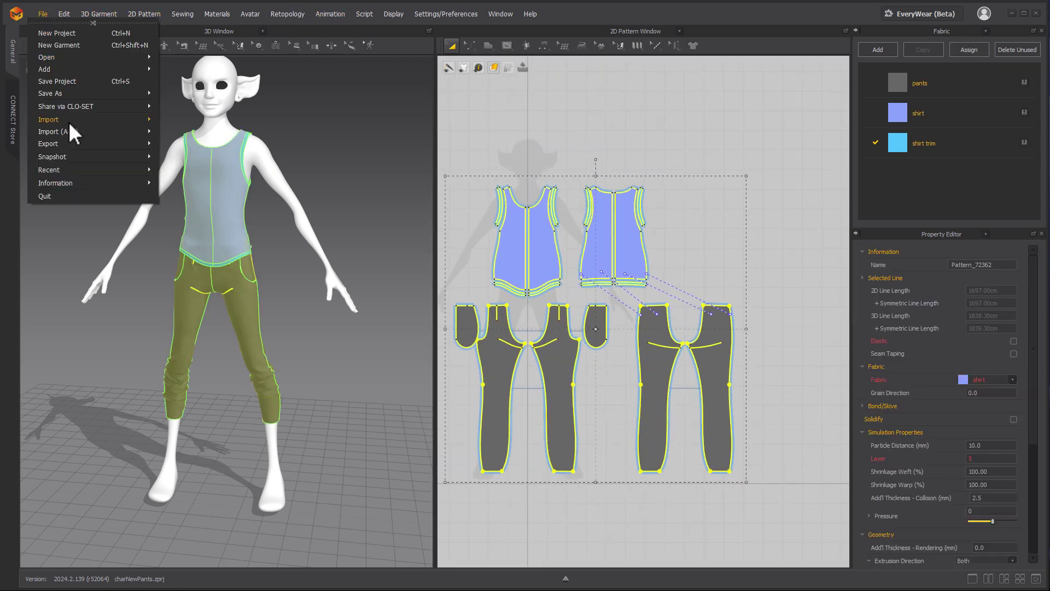
{"action": "mouse_move", "coordinate": [70, 143]}
{"action": "left_click", "coordinate": [235, 185]}
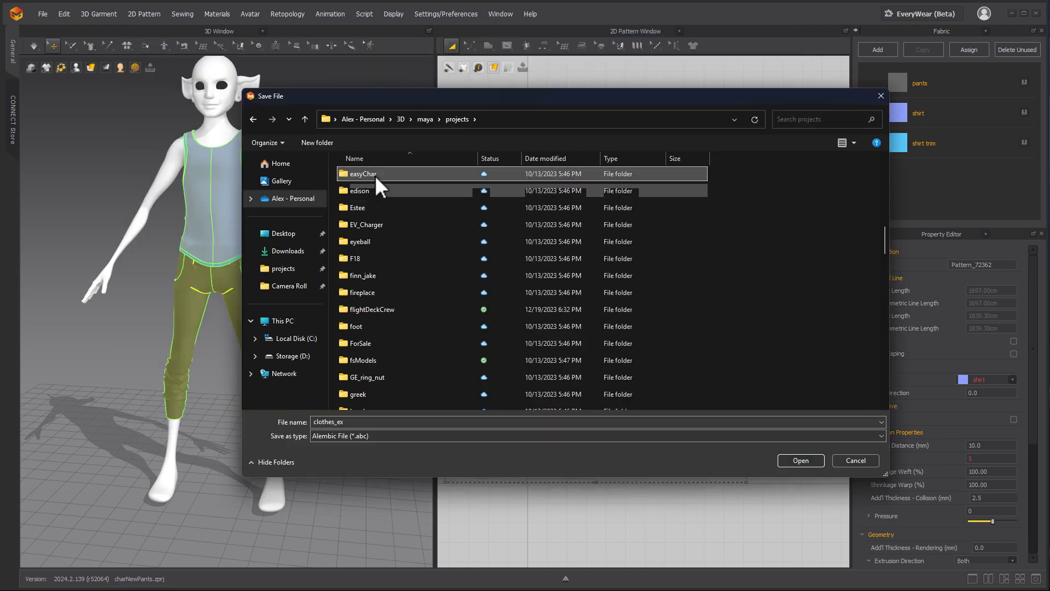
{"action": "double_click", "coordinate": [375, 175]}
{"action": "double_click", "coordinate": [372, 175]}
{"action": "double_click", "coordinate": [368, 175]}
Name the Alembic file easyChar_clothes_export.abc, based on the body export's file name, and accept it
{"action": "left_click", "coordinate": [377, 176]}
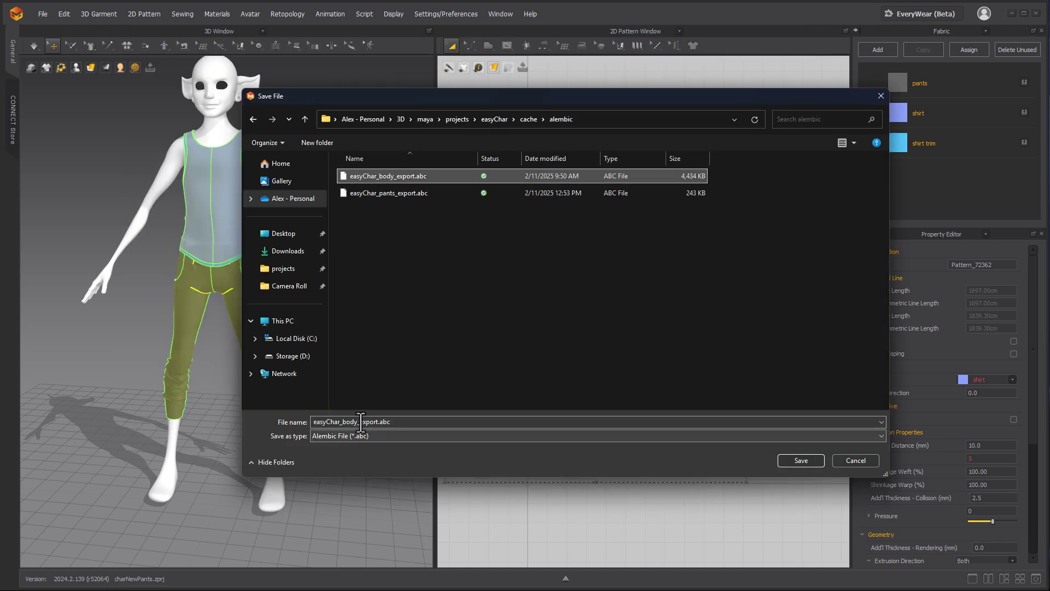
{"action": "left_click", "coordinate": [361, 421]}
{"action": "left_click", "coordinate": [357, 421]}
{"action": "key", "text": "BackSpace"}
{"action": "key", "text": "BackSpace"}
{"action": "key", "text": "BackSpace"}
{"action": "key", "text": "BackSpace"}
{"action": "type", "text": "clothes"}
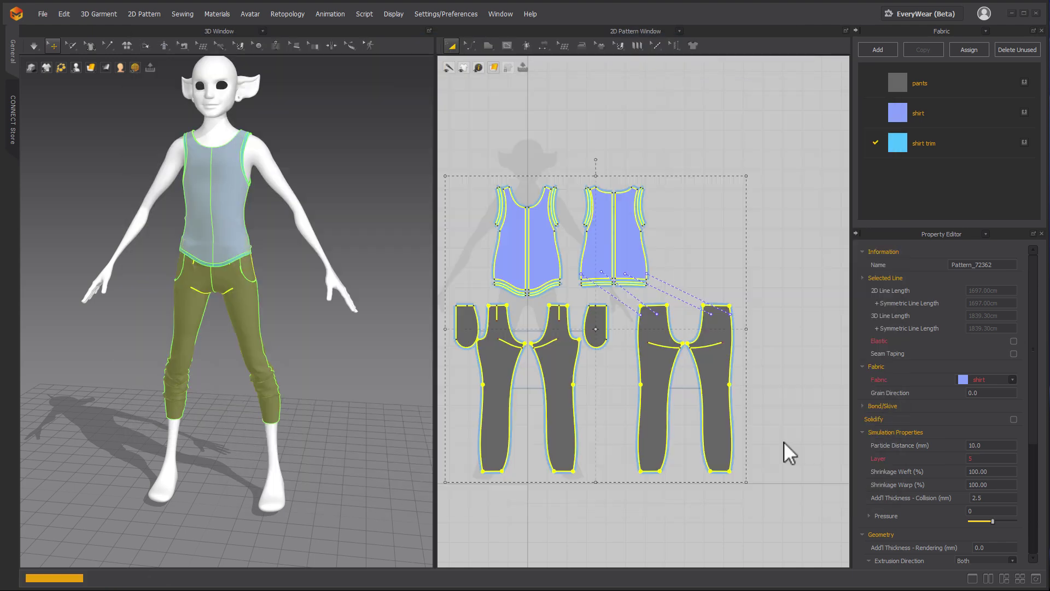
{"action": "left_click", "coordinate": [799, 460]}
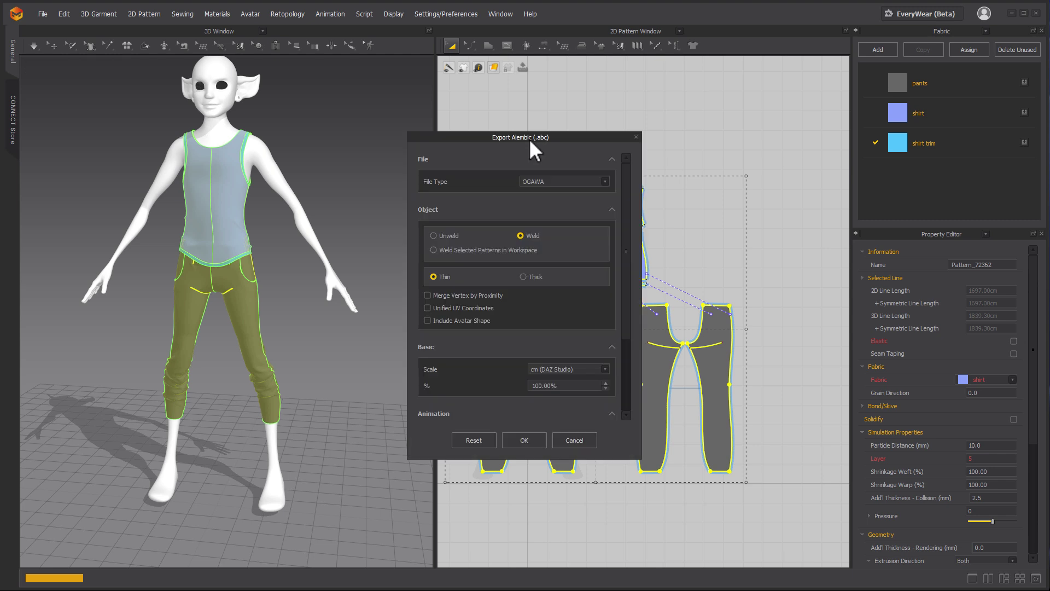
Set the Alembic export to unwelded patterns with unified UV coordinates and no texture maps
{"action": "left_click_drag", "start_coordinate": [530, 139], "coordinate": [629, 91]}
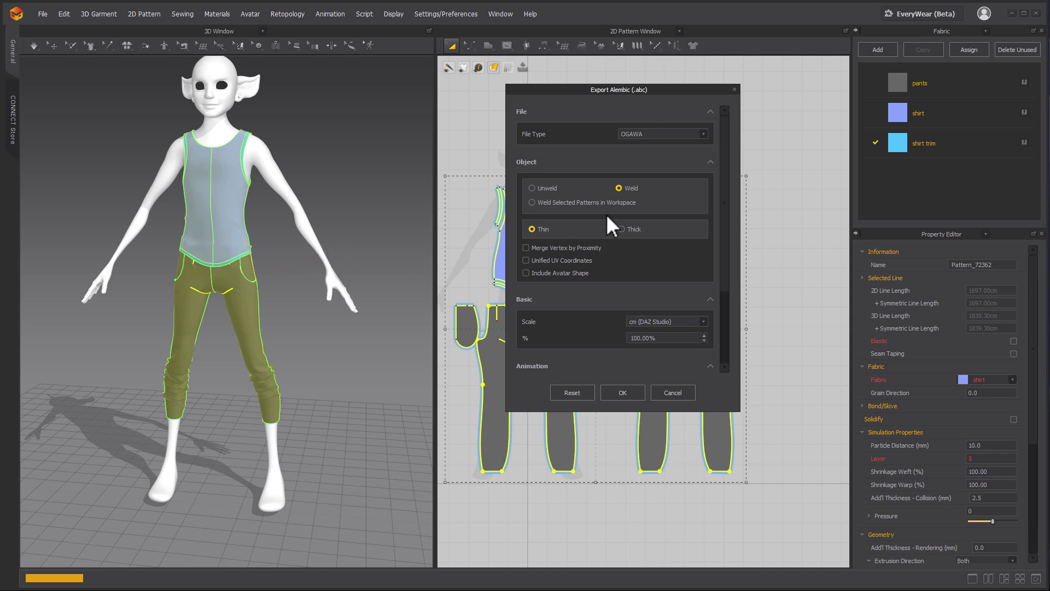
{"action": "left_click", "coordinate": [550, 187]}
{"action": "left_click", "coordinate": [539, 260]}
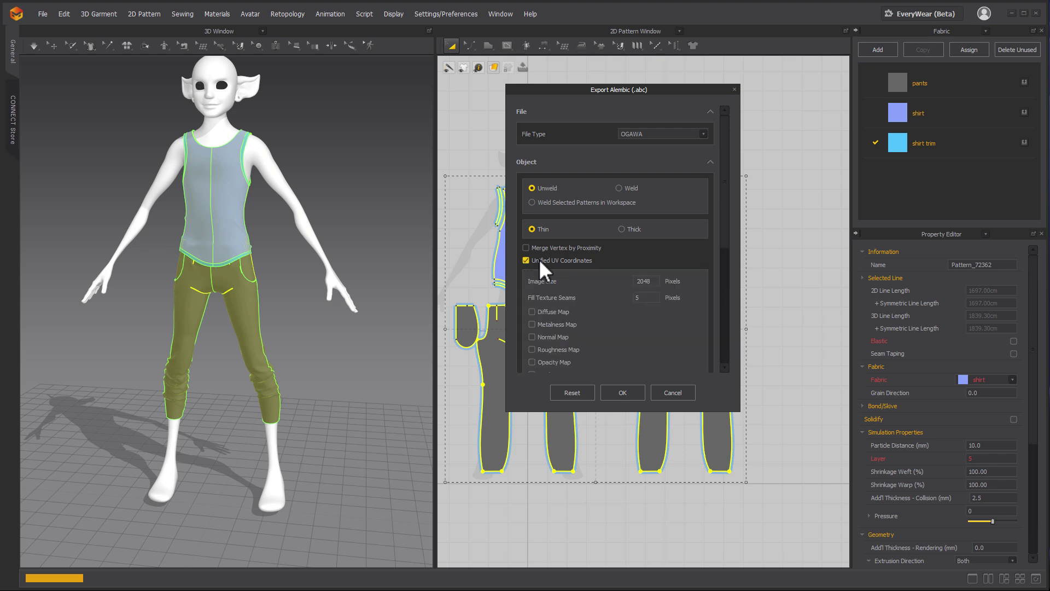
{"action": "scroll", "coordinate": [555, 260], "scroll_direction": "down", "scroll_amount": 3}
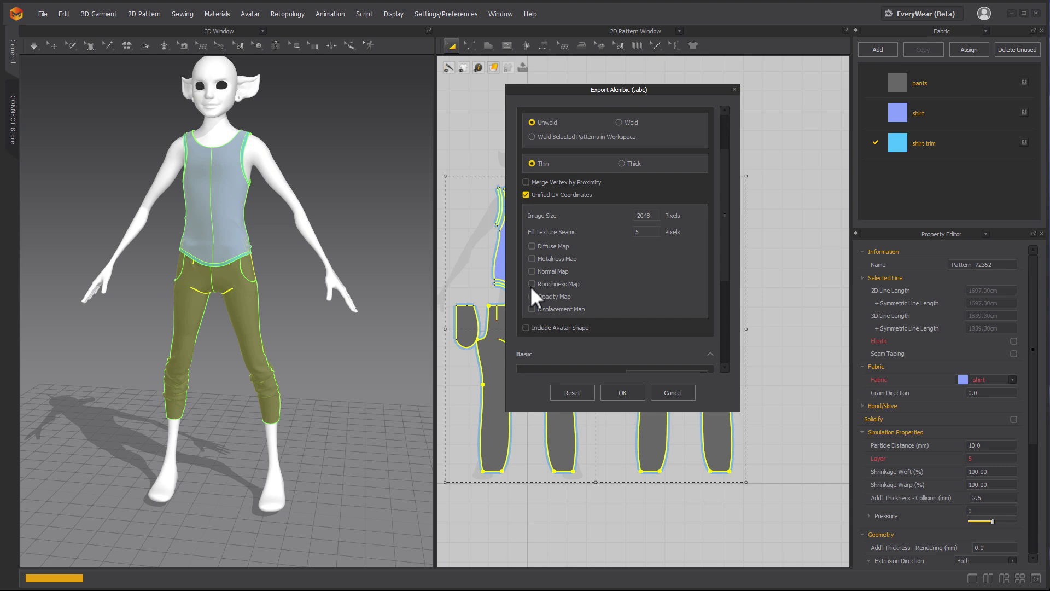
{"action": "scroll", "coordinate": [593, 282], "scroll_direction": "down", "scroll_amount": 4}
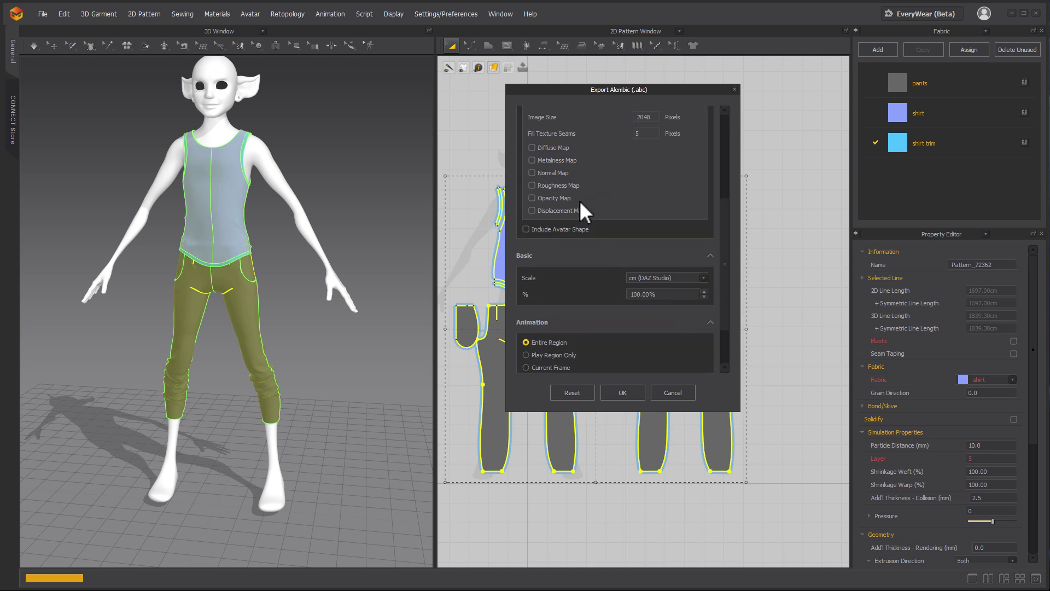
{"action": "scroll", "coordinate": [579, 200], "scroll_direction": "up", "scroll_amount": 4}
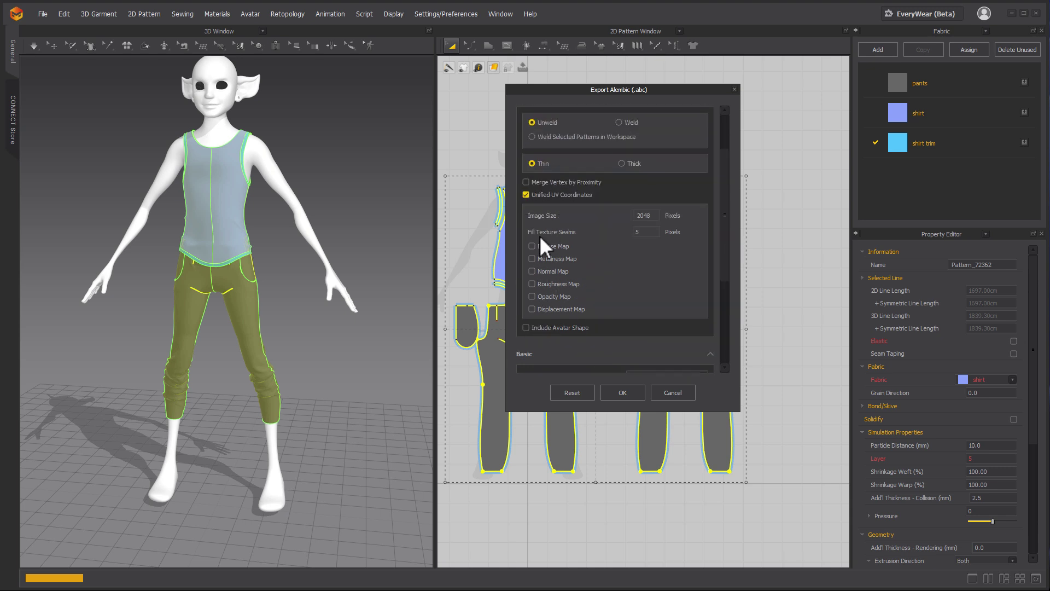
{"action": "scroll", "coordinate": [536, 303], "scroll_direction": "down", "scroll_amount": 1}
Set the export scale to 10% and the animation range to the current frame, then run the export
{"action": "scroll", "coordinate": [533, 264], "scroll_direction": "down", "scroll_amount": 3}
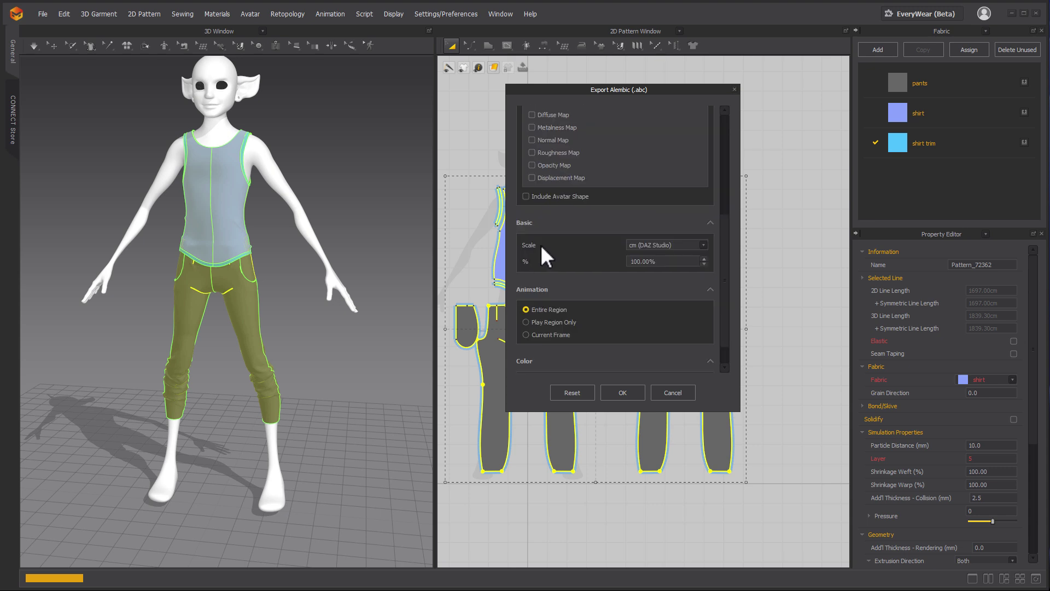
{"action": "double_click", "coordinate": [639, 264]}
{"action": "left_click", "coordinate": [639, 264]}
{"action": "scroll", "coordinate": [579, 270], "scroll_direction": "down", "scroll_amount": 1}
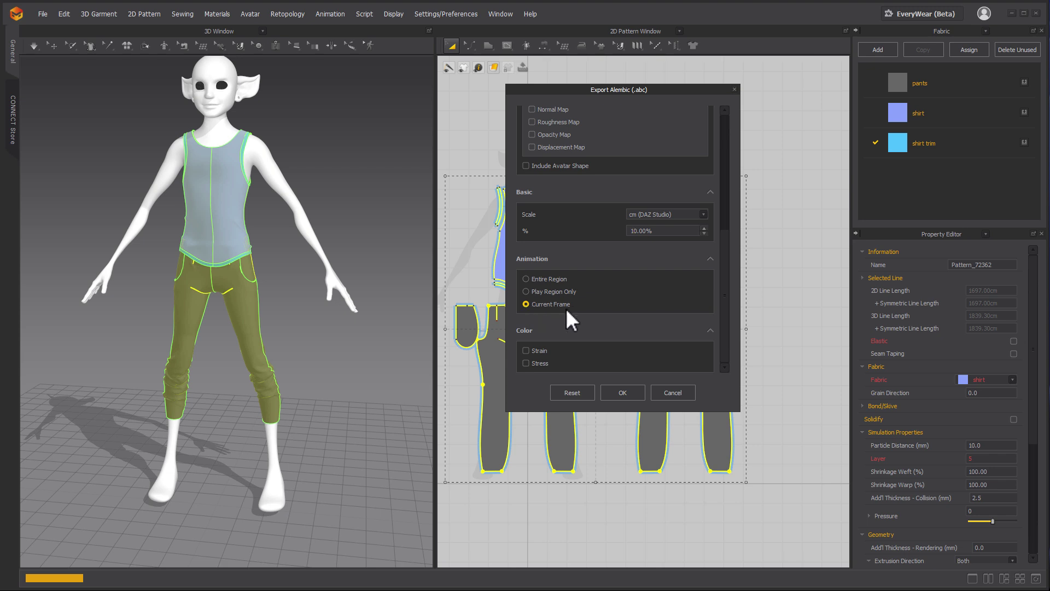
{"action": "left_click", "coordinate": [618, 390]}
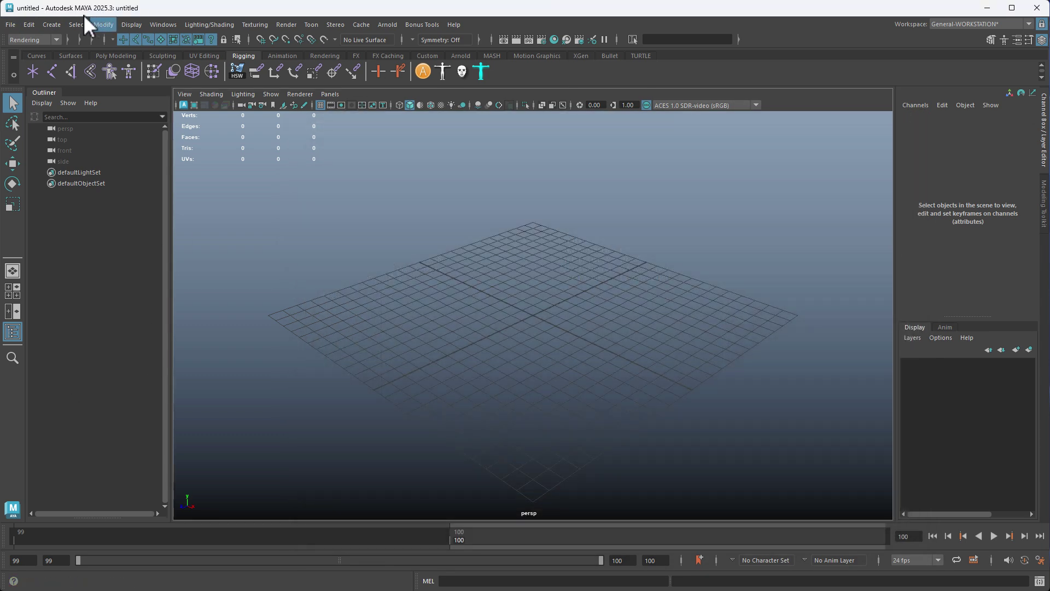
Switch to Maya and import easyChar_clothes_export.abc from the Alembic cache into the empty scene
{"action": "left_click", "coordinate": [11, 25]}
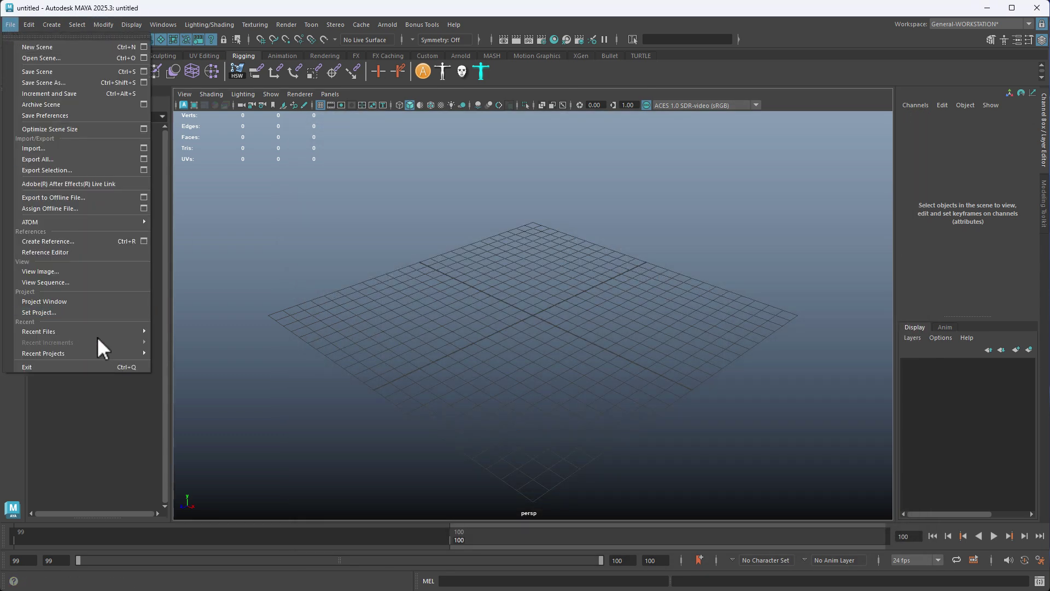
{"action": "mouse_move", "coordinate": [365, 30]}
{"action": "mouse_move", "coordinate": [395, 47]}
{"action": "left_click", "coordinate": [488, 66]}
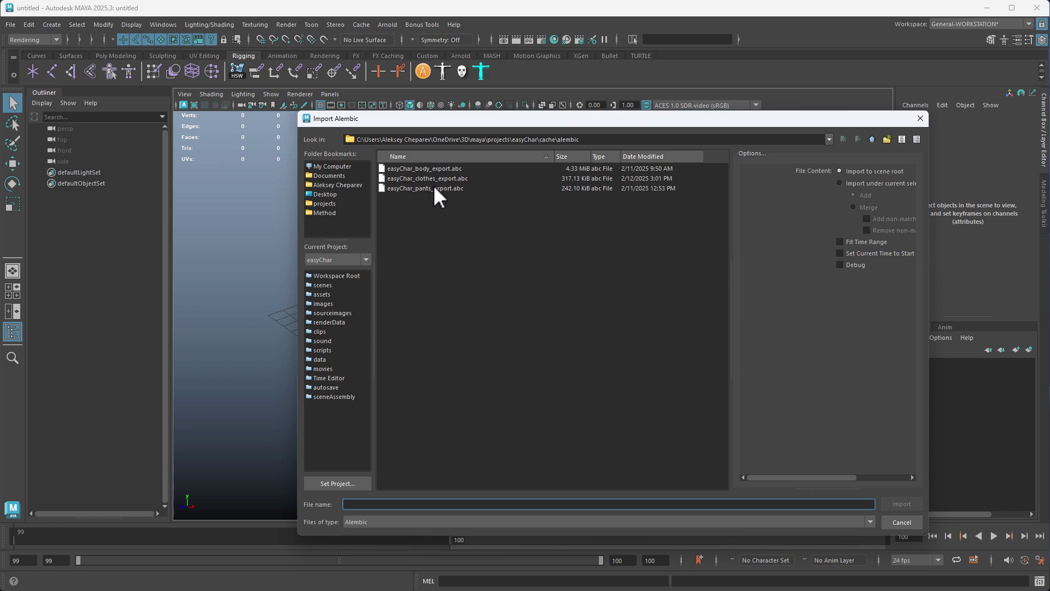
{"action": "double_click", "coordinate": [432, 178]}
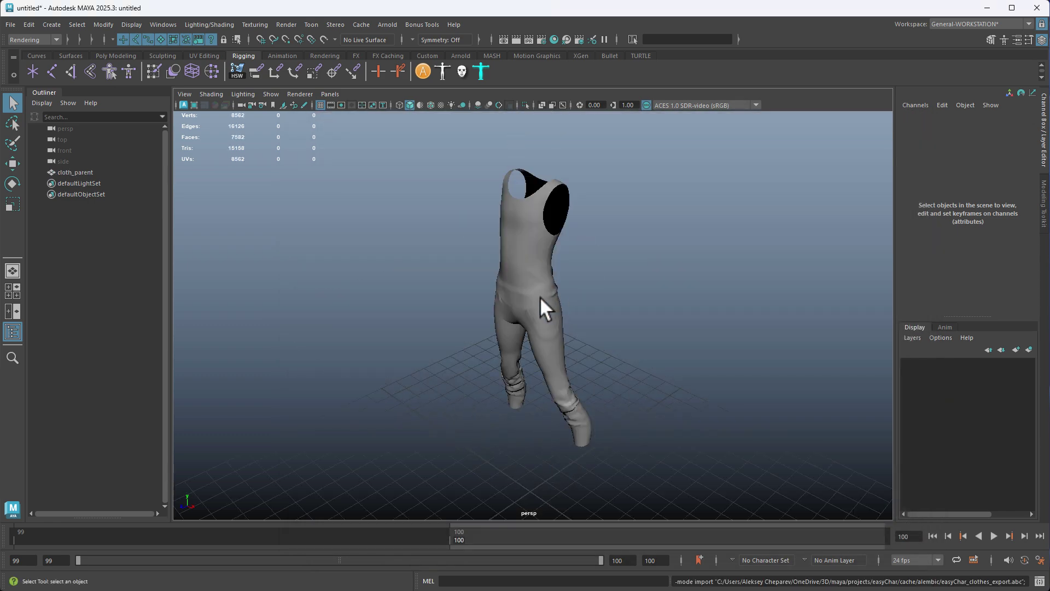
Select the imported clothing mesh and examine its topology around the shirt hem, pocket and legs
{"action": "left_click_drag", "start_coordinate": [543, 308], "coordinate": [562, 281], "text": "alt"}
{"action": "right_click_drag", "start_coordinate": [563, 281], "coordinate": [729, 330], "text": "alt"}
{"action": "left_click", "coordinate": [582, 298]}
{"action": "left_click_drag", "start_coordinate": [581, 297], "coordinate": [629, 277], "text": "alt"}
{"action": "right_click_drag", "start_coordinate": [629, 276], "coordinate": [679, 282], "text": "alt"}
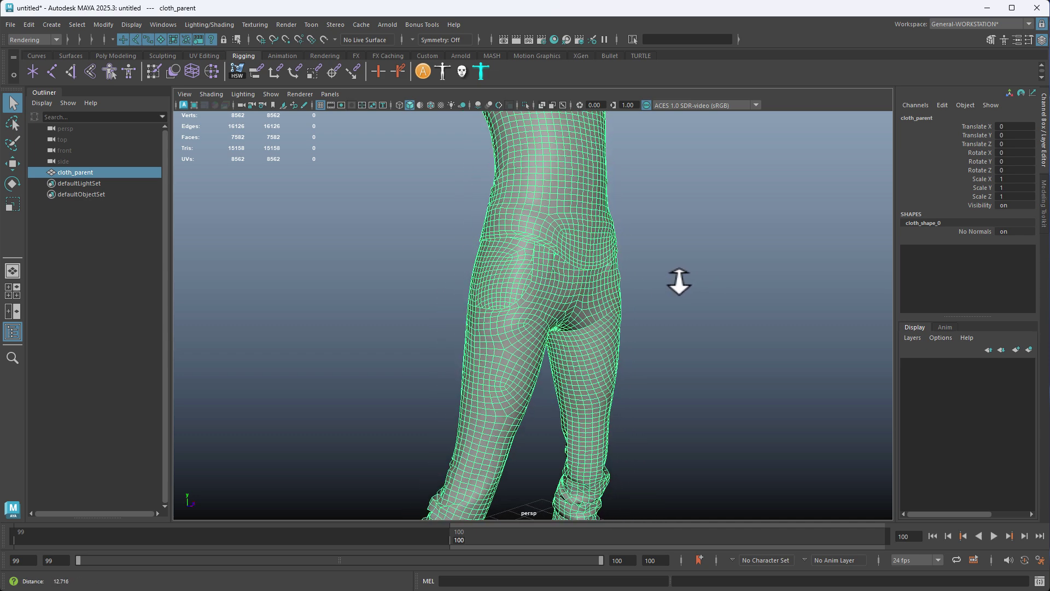
Open the recent character scene easyChar_v009.mb
{"action": "left_click", "coordinate": [10, 25]}
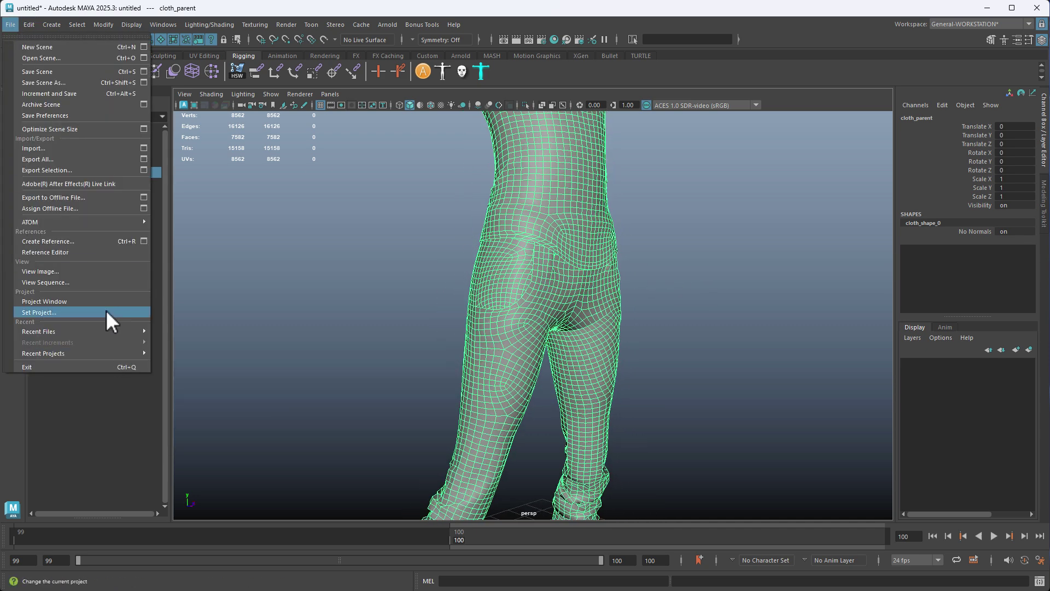
{"action": "mouse_move", "coordinate": [110, 331]}
{"action": "left_click", "coordinate": [187, 330]}
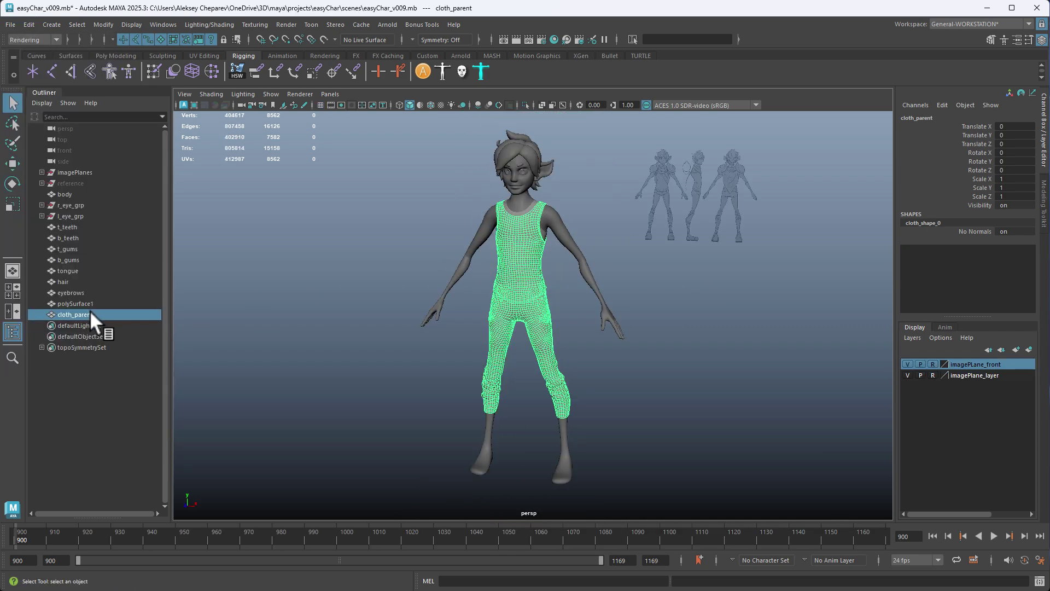
Delete the old polySurface1 shirt mesh from the character scene
{"action": "left_click", "coordinate": [120, 304]}
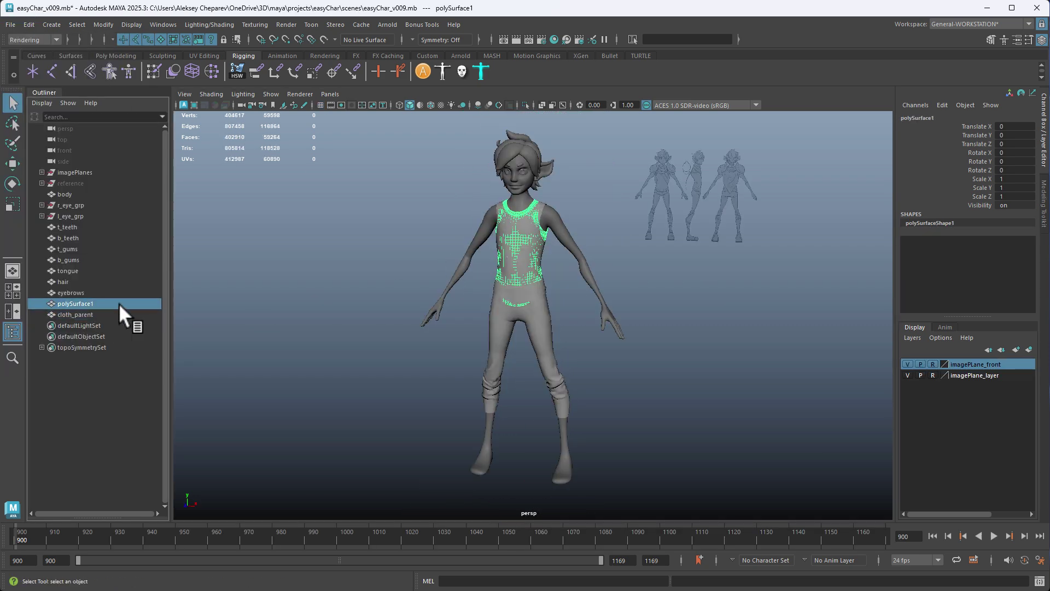
{"action": "left_click_drag", "start_coordinate": [552, 306], "coordinate": [484, 298], "text": "alt"}
{"action": "middle_click_drag", "start_coordinate": [484, 298], "coordinate": [486, 345], "text": "alt"}
{"action": "right_click_drag", "start_coordinate": [438, 333], "coordinate": [507, 330], "text": "alt"}
{"action": "left_click_drag", "start_coordinate": [506, 330], "coordinate": [545, 330], "text": "alt"}
{"action": "key", "text": "Delete"}
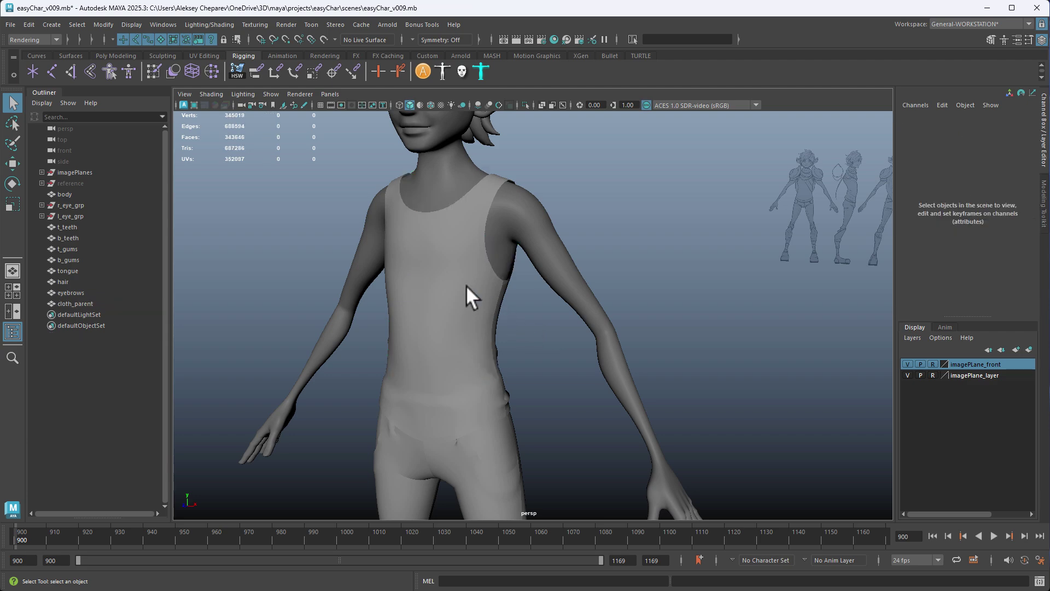
Duplicate the imported cloth_parent clothing mesh in place
{"action": "left_click", "coordinate": [466, 284]}
{"action": "left_click_drag", "start_coordinate": [581, 368], "coordinate": [540, 334], "text": "alt"}
{"action": "right_click_drag", "start_coordinate": [480, 324], "coordinate": [593, 349], "text": "alt"}
{"action": "left_click_drag", "start_coordinate": [547, 346], "coordinate": [572, 342], "text": "alt"}
{"action": "middle_click_drag", "start_coordinate": [572, 341], "coordinate": [564, 260], "text": "alt"}
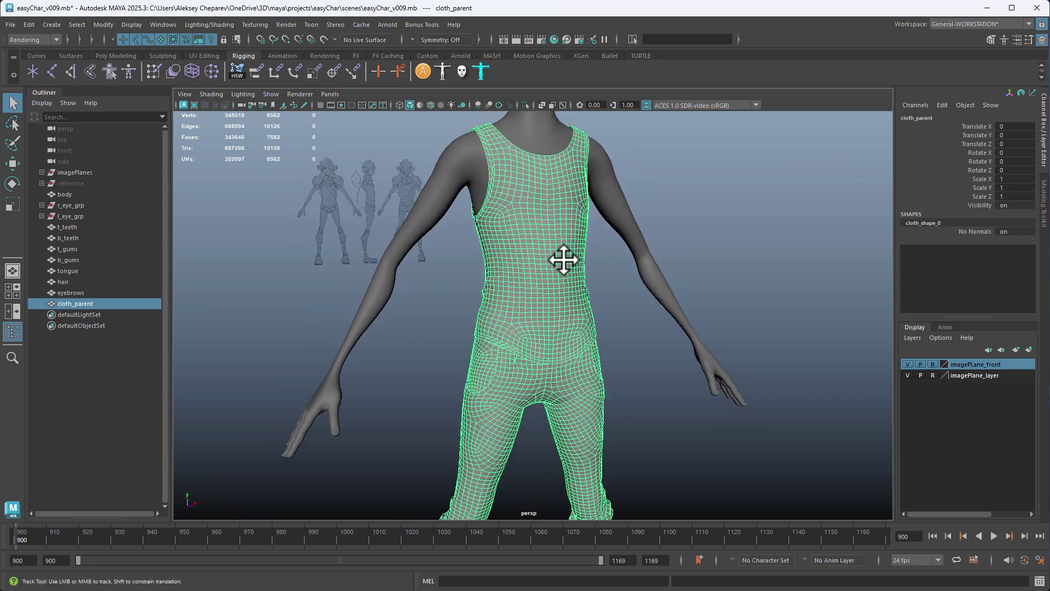
{"action": "left_click_drag", "start_coordinate": [563, 260], "coordinate": [500, 282], "text": "alt"}
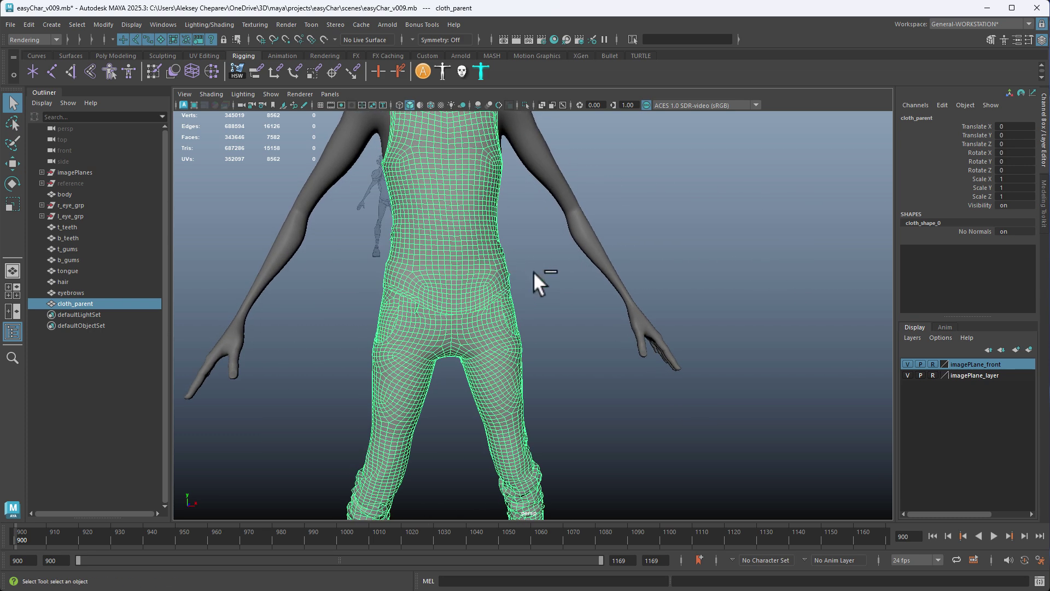
{"action": "key", "text": "ctrl+d"}
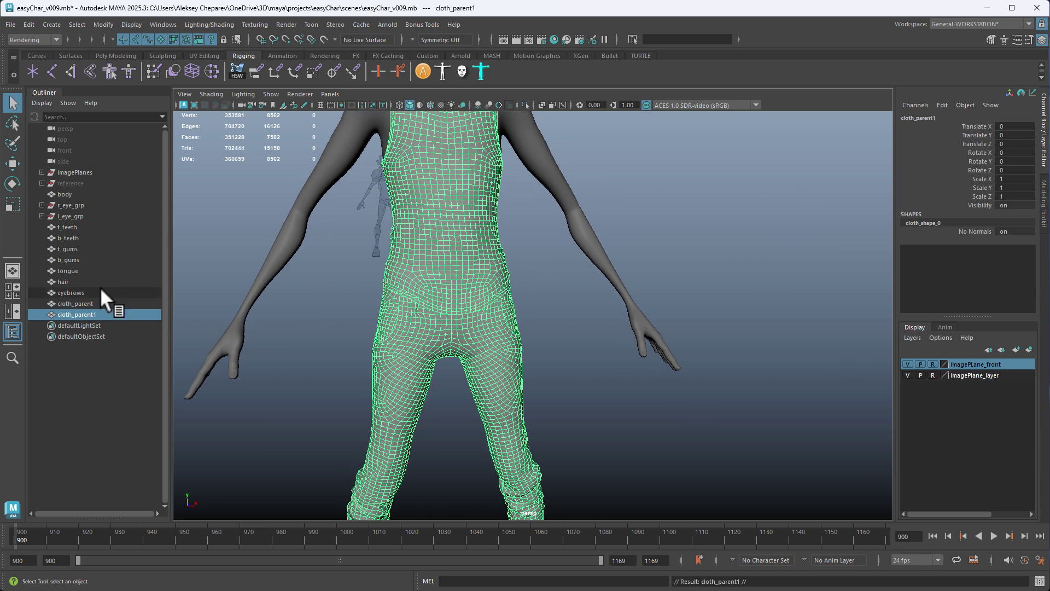
Rename the original clothing mesh as shirt and its duplicate as pants
{"action": "double_click", "coordinate": [79, 303]}
{"action": "type", "text": "shi"}
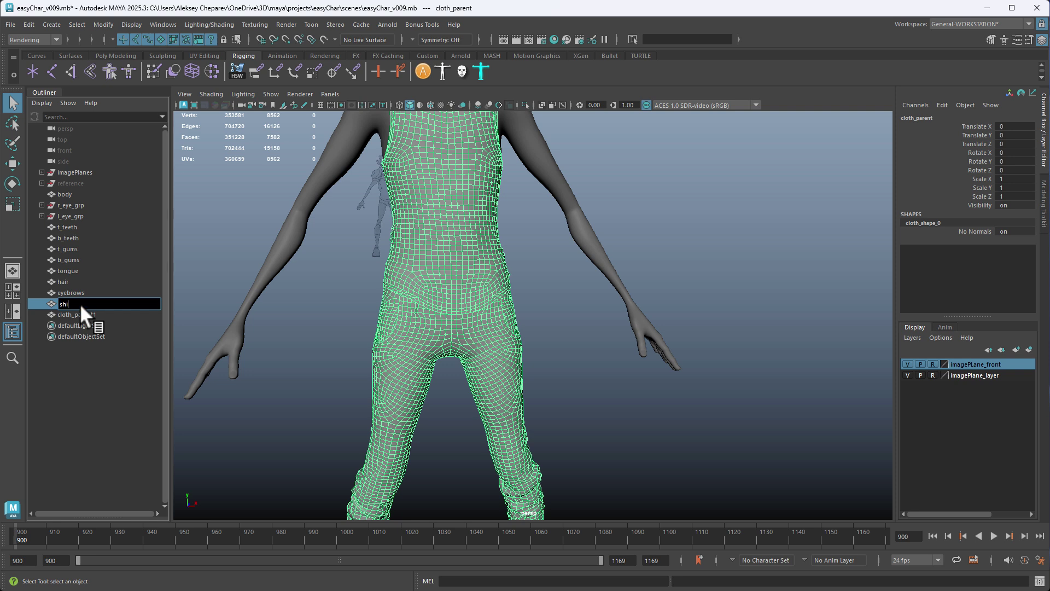
{"action": "type", "text": "rt"}
{"action": "key", "text": "Return"}
{"action": "double_click", "coordinate": [83, 315]}
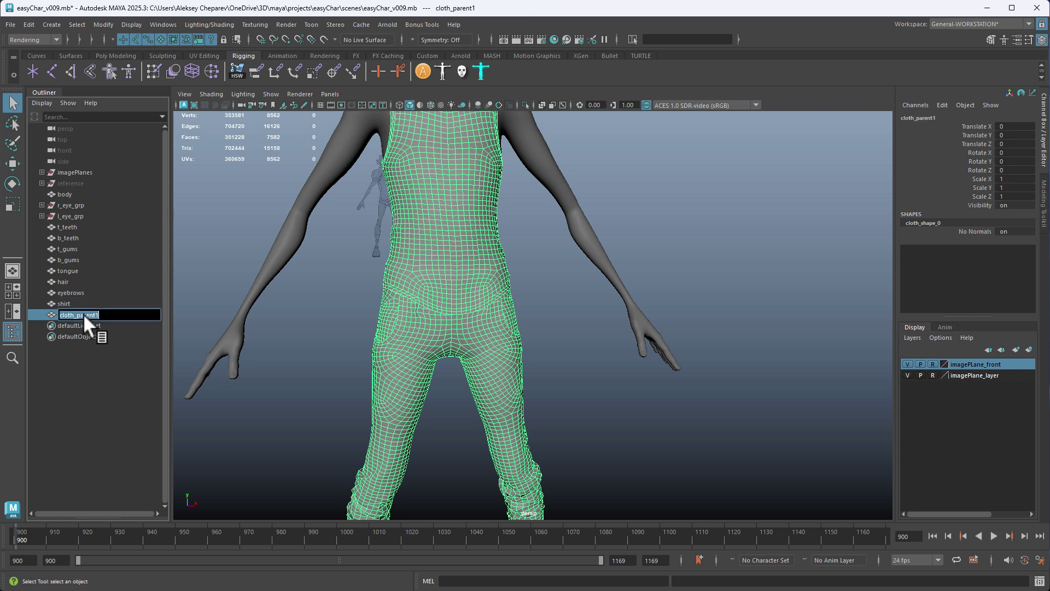
{"action": "type", "text": "pants"}
{"action": "key", "text": "Return"}
{"action": "double_click", "coordinate": [77, 304]}
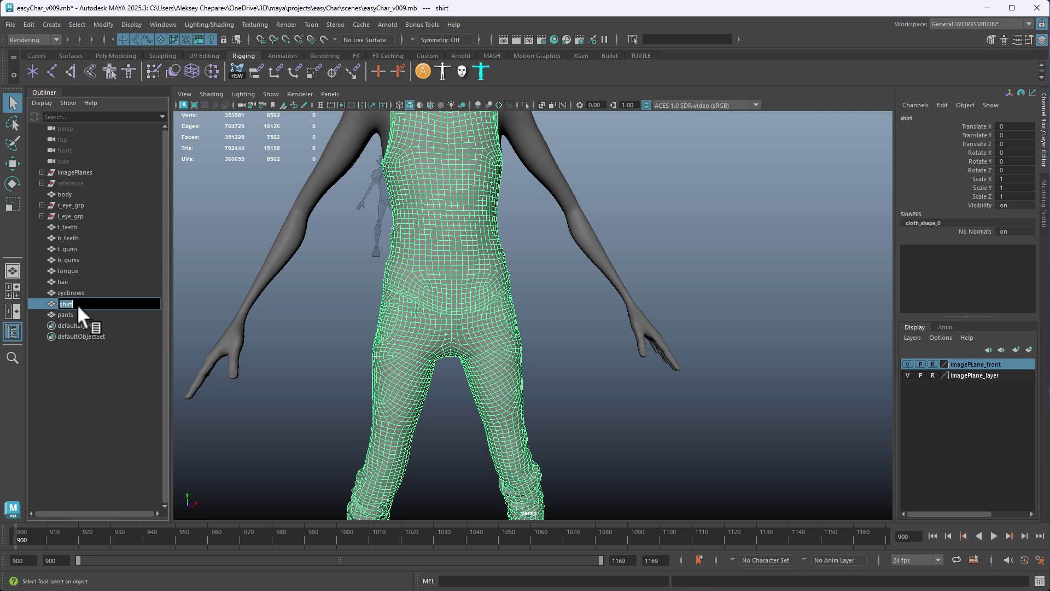
{"action": "key", "text": "Return"}
Select all the tank-top faces of the shirt mesh by their UV shells in the UV Editor
{"action": "right_click_drag", "start_coordinate": [563, 274], "coordinate": [542, 275]}
{"action": "left_click_drag", "start_coordinate": [542, 275], "coordinate": [339, 227], "text": "alt"}
{"action": "double_click", "coordinate": [437, 214]}
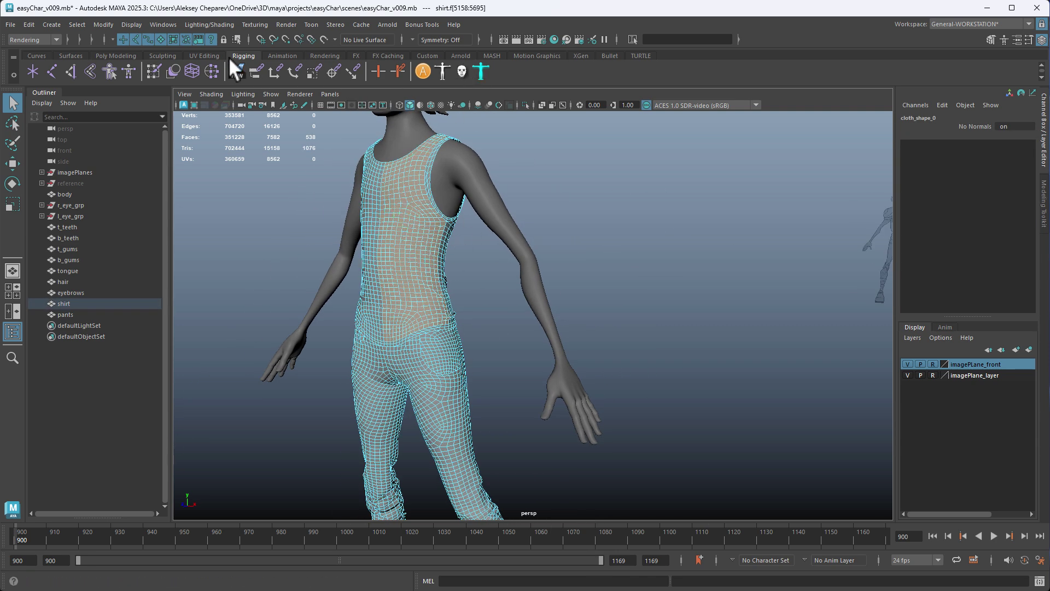
{"action": "left_click", "coordinate": [126, 55]}
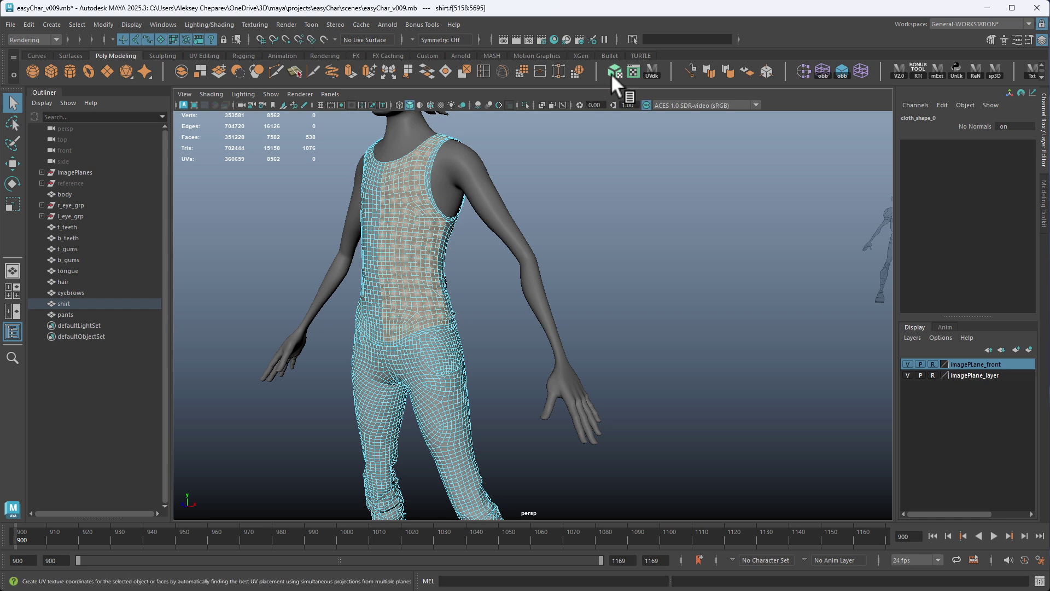
{"action": "left_click", "coordinate": [654, 71]}
{"action": "right_click_drag", "start_coordinate": [527, 223], "coordinate": [580, 219]}
{"action": "left_click_drag", "start_coordinate": [562, 328], "coordinate": [456, 323]}
{"action": "right_click_drag", "start_coordinate": [525, 222], "coordinate": [526, 249]}
{"action": "left_click_drag", "start_coordinate": [696, 131], "coordinate": [688, 175]}
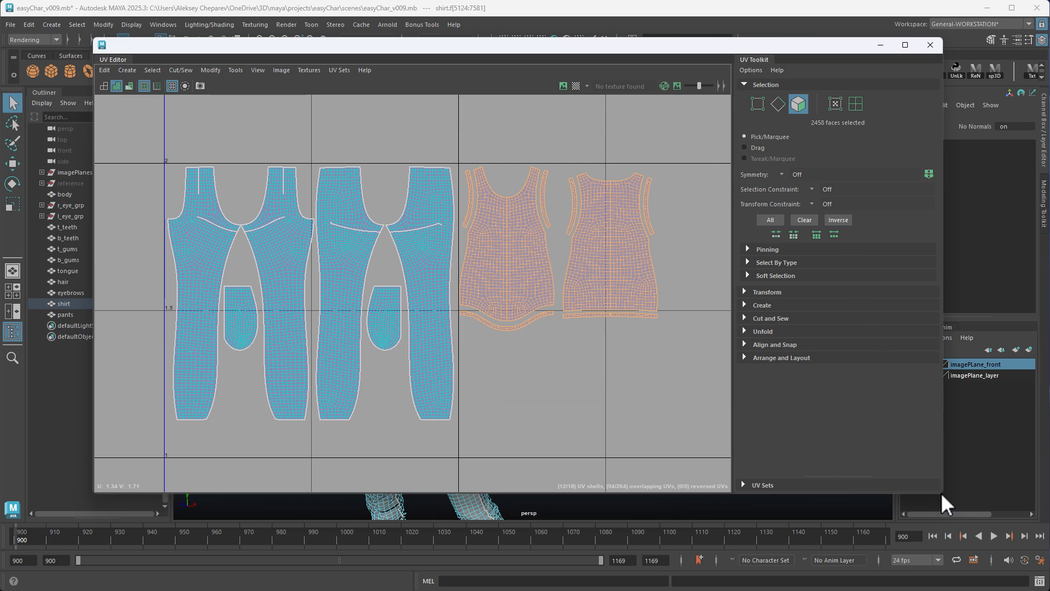
Shrink the UV Editor window and place it beside the character so the torso can be seen
{"action": "left_click_drag", "start_coordinate": [940, 494], "coordinate": [454, 289]}
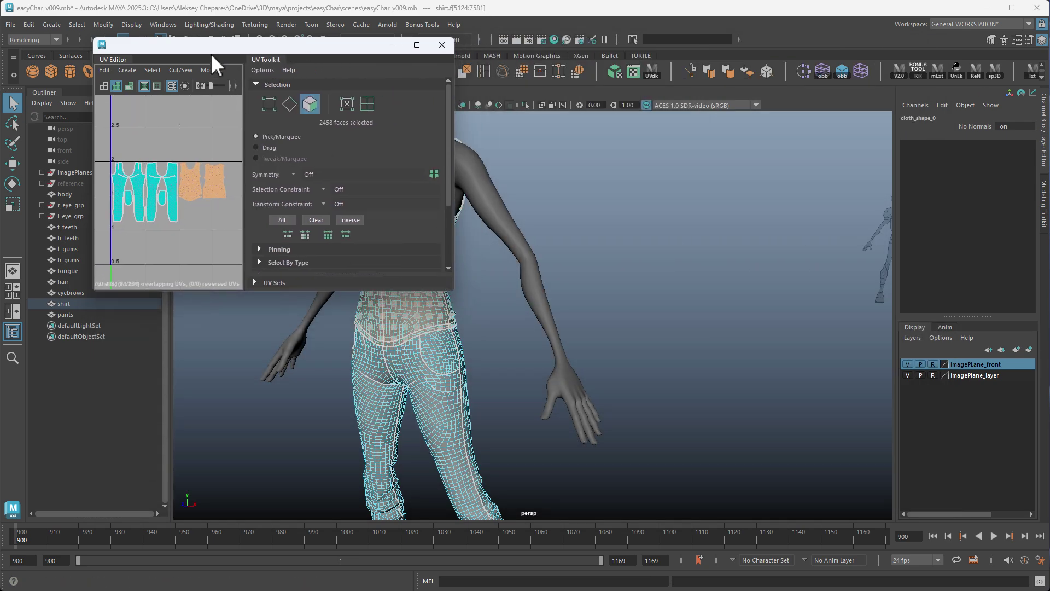
{"action": "left_click_drag", "start_coordinate": [211, 50], "coordinate": [694, 92]}
{"action": "left_click_drag", "start_coordinate": [548, 262], "coordinate": [405, 292], "text": "alt"}
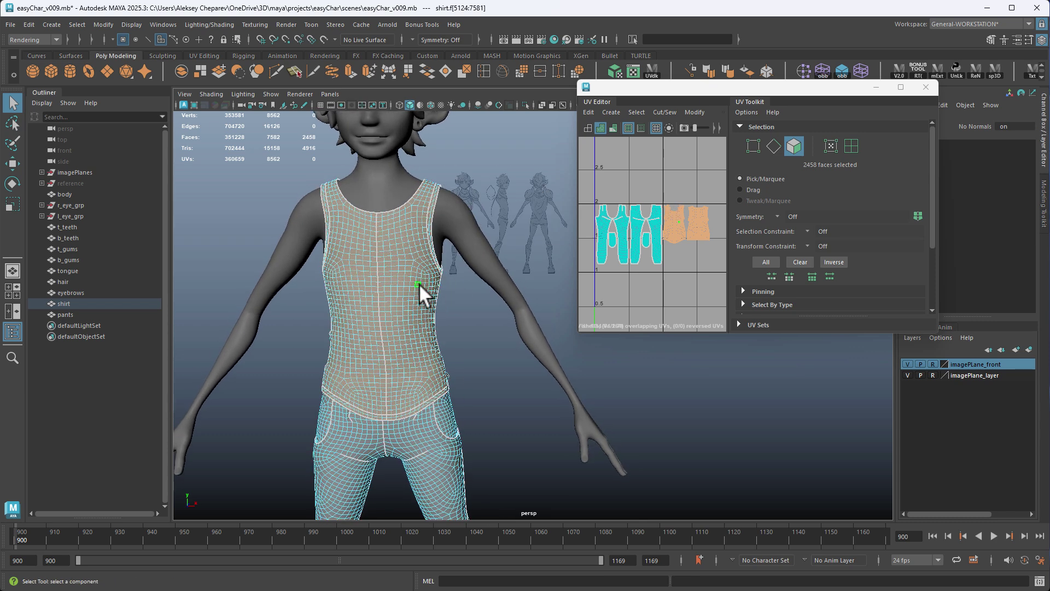
{"action": "right_click", "coordinate": [481, 314]}
{"action": "middle_click_drag", "start_coordinate": [664, 230], "coordinate": [707, 213], "text": "alt"}
{"action": "key", "text": "Delete"}
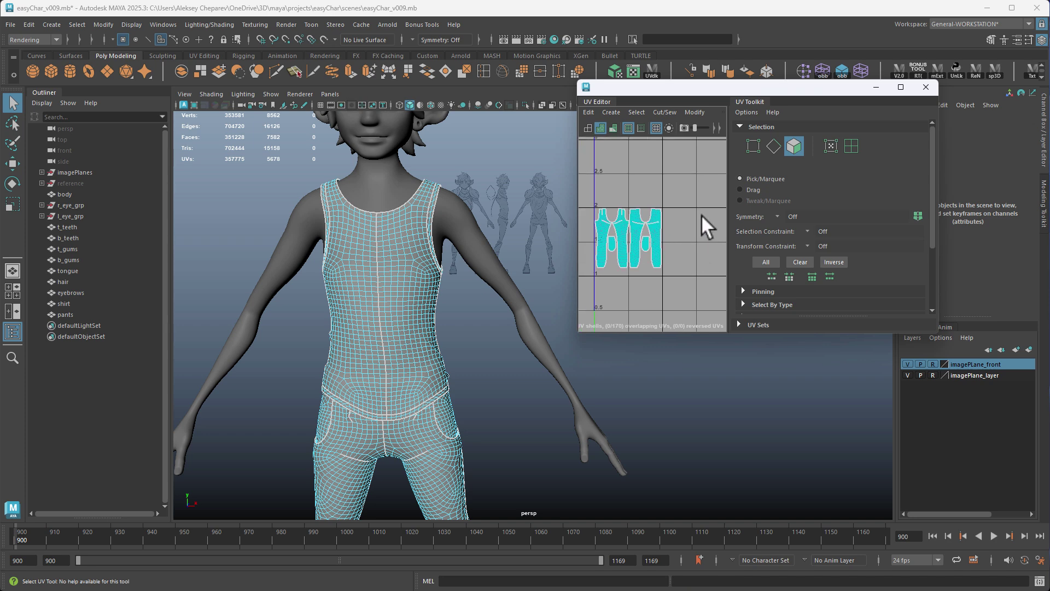
{"action": "key", "text": "ctrl+z"}
Invert the face selection on the shirt mesh, delete the trouser faces and return to object mode
{"action": "middle_click_drag", "start_coordinate": [407, 302], "coordinate": [461, 310], "text": "alt"}
{"action": "right_click_drag", "start_coordinate": [452, 309], "coordinate": [452, 422]}
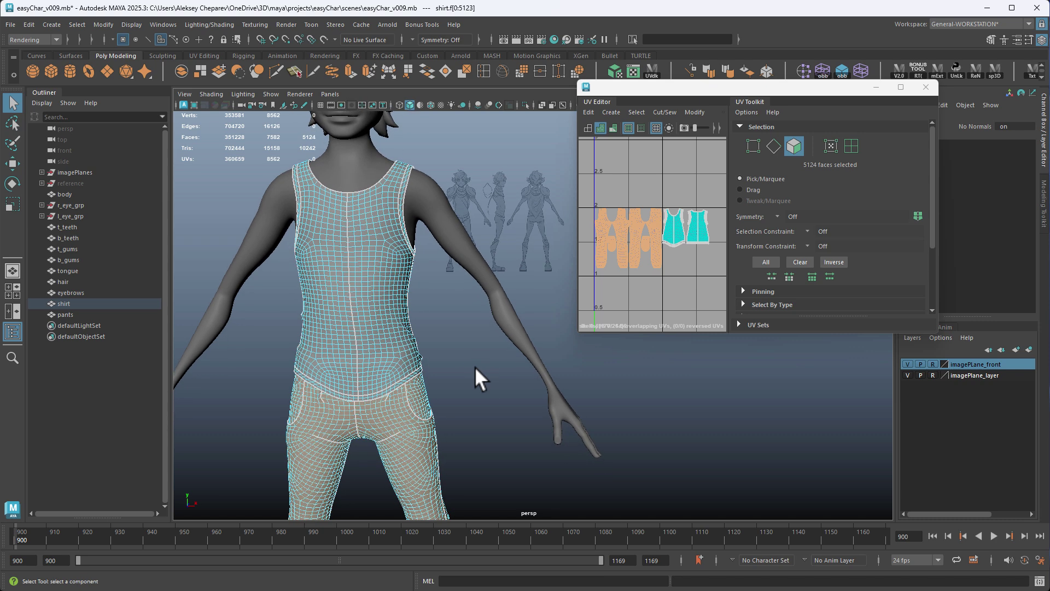
{"action": "key", "text": "Delete"}
{"action": "right_click_drag", "start_coordinate": [408, 326], "coordinate": [427, 316]}
Delete the tank-top faces from the pants mesh, selecting them by their UV shells, and return to object mode
{"action": "left_click", "coordinate": [82, 314]}
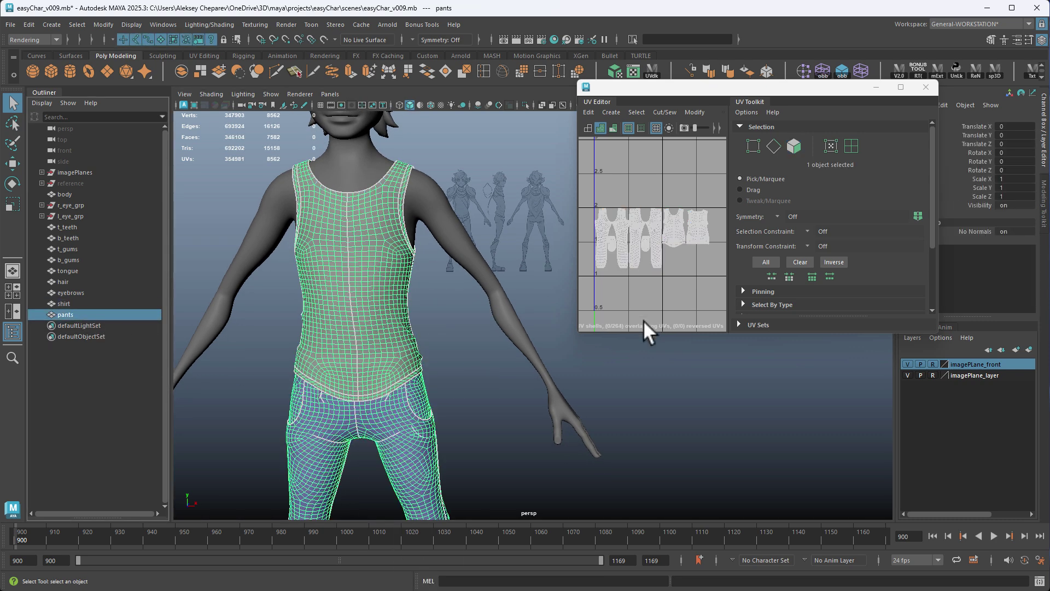
{"action": "right_click_drag", "start_coordinate": [654, 221], "coordinate": [673, 253]}
{"action": "key", "text": "f"}
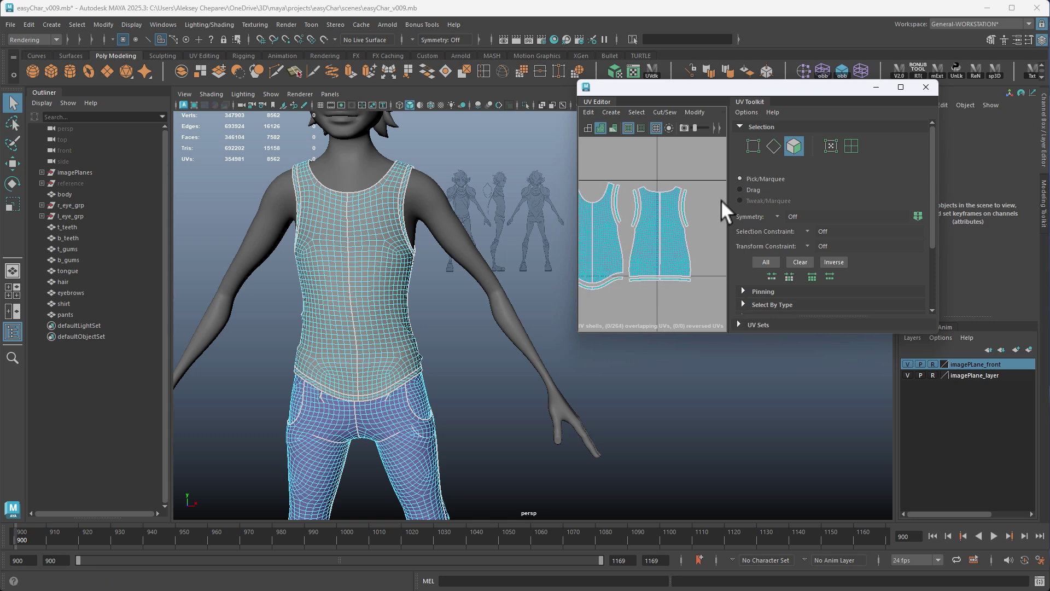
{"action": "middle_click_drag", "start_coordinate": [687, 189], "coordinate": [706, 192], "text": "alt"}
{"action": "left_click_drag", "start_coordinate": [613, 307], "coordinate": [609, 303]}
{"action": "middle_click_drag", "start_coordinate": [589, 280], "coordinate": [637, 280], "text": "alt"}
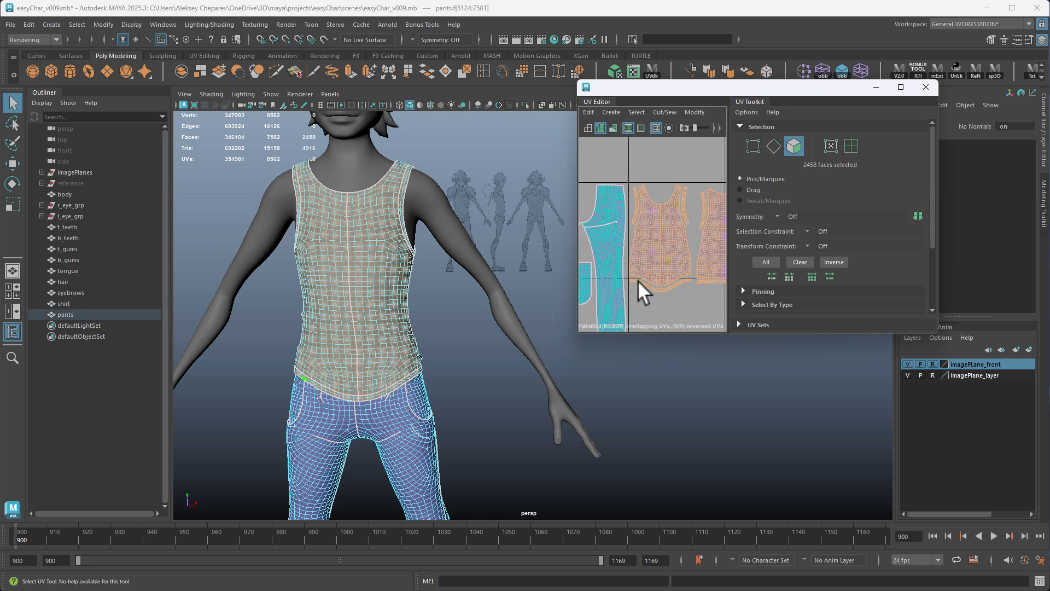
{"action": "middle_click_drag", "start_coordinate": [401, 316], "coordinate": [395, 298], "text": "alt"}
{"action": "right_click_drag", "start_coordinate": [395, 297], "coordinate": [444, 275]}
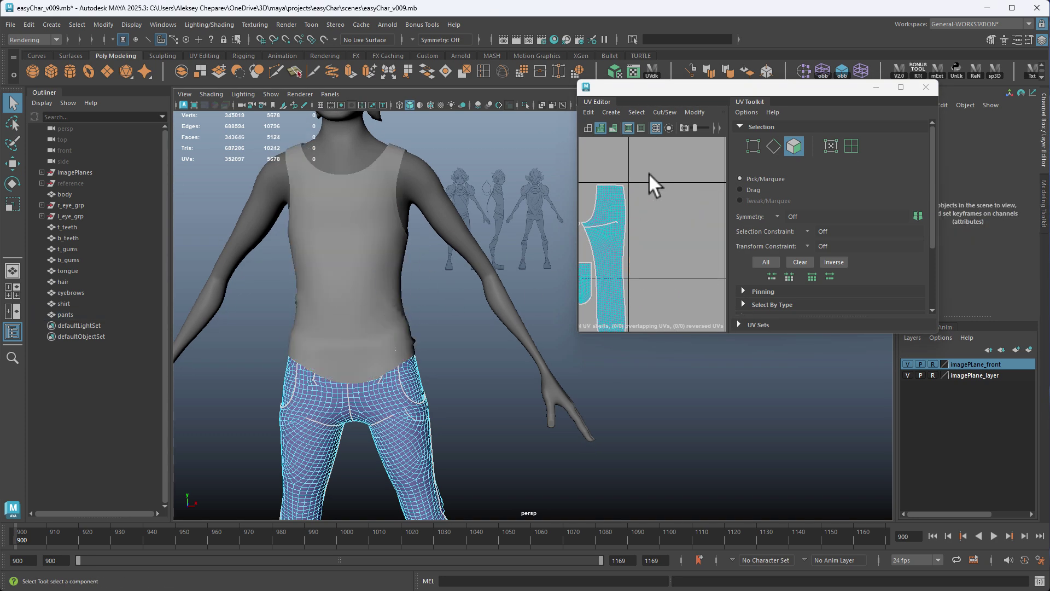
{"action": "right_click_drag", "start_coordinate": [391, 239], "coordinate": [405, 230]}
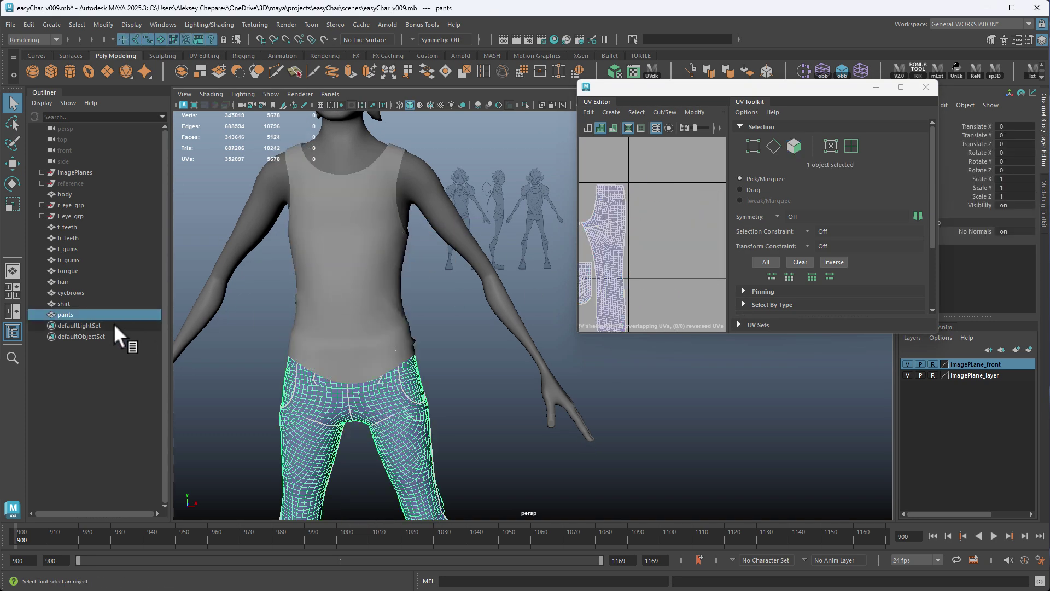
Check the shirt's UVs, and view the UVs of all character meshes from body through pants together
{"action": "left_click", "coordinate": [76, 303]}
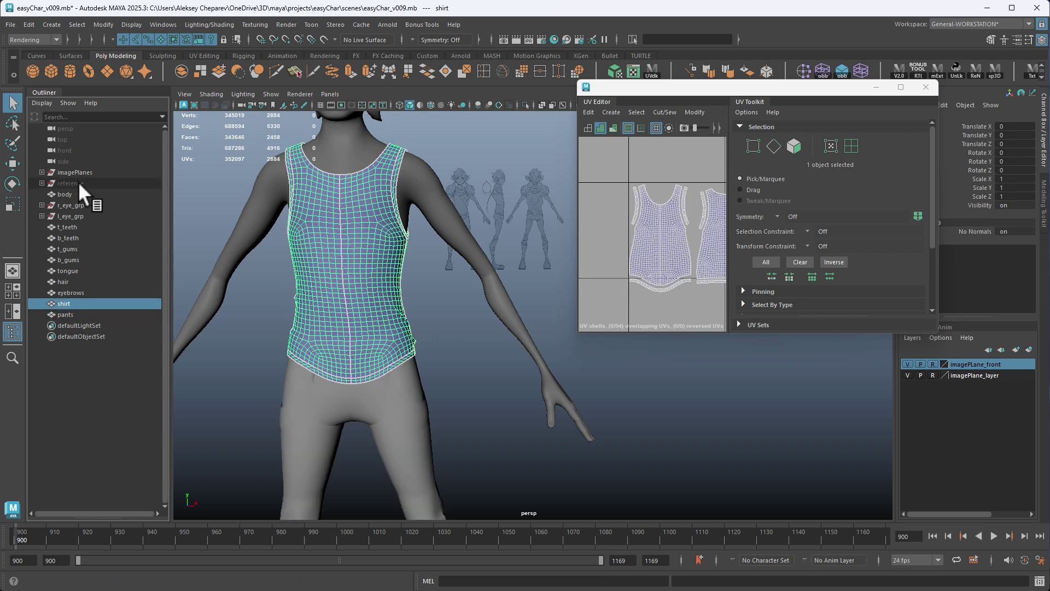
{"action": "left_click", "coordinate": [71, 196]}
{"action": "left_click_drag", "start_coordinate": [71, 313], "coordinate": [72, 314]}
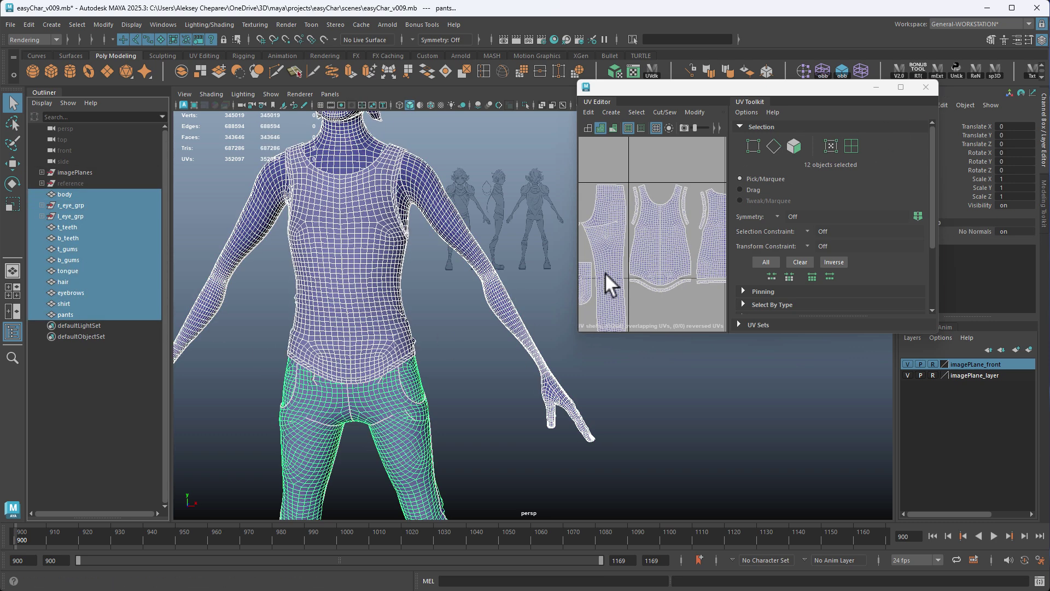
{"action": "scroll", "coordinate": [637, 246], "scroll_direction": "down", "scroll_amount": 5}
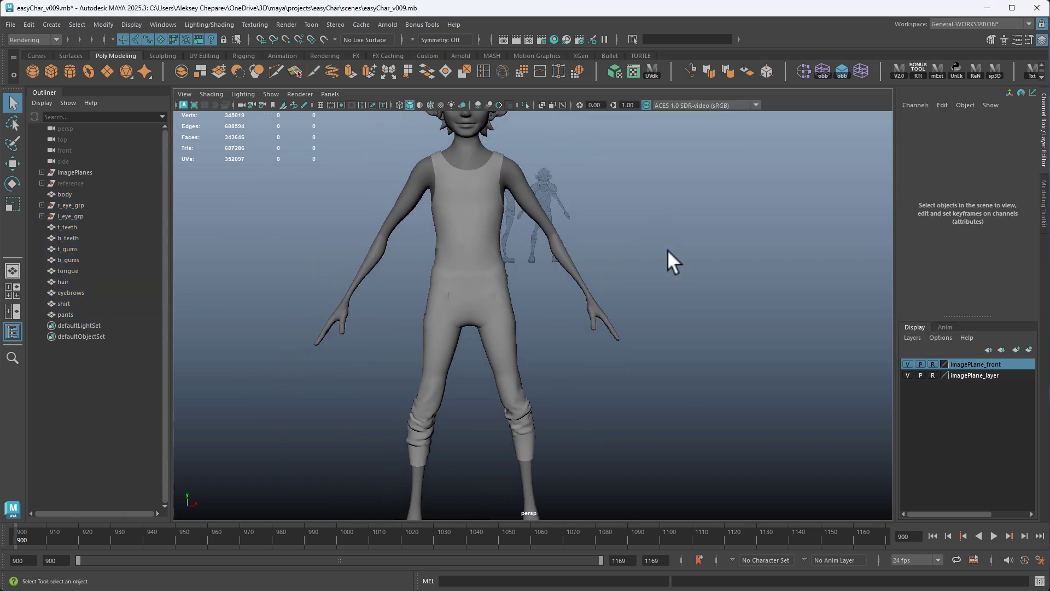
Select the pants and review the separated clothing on the full character from several angles
{"action": "left_click_drag", "start_coordinate": [668, 260], "coordinate": [542, 352], "text": "alt"}
{"action": "left_click", "coordinate": [538, 350]}
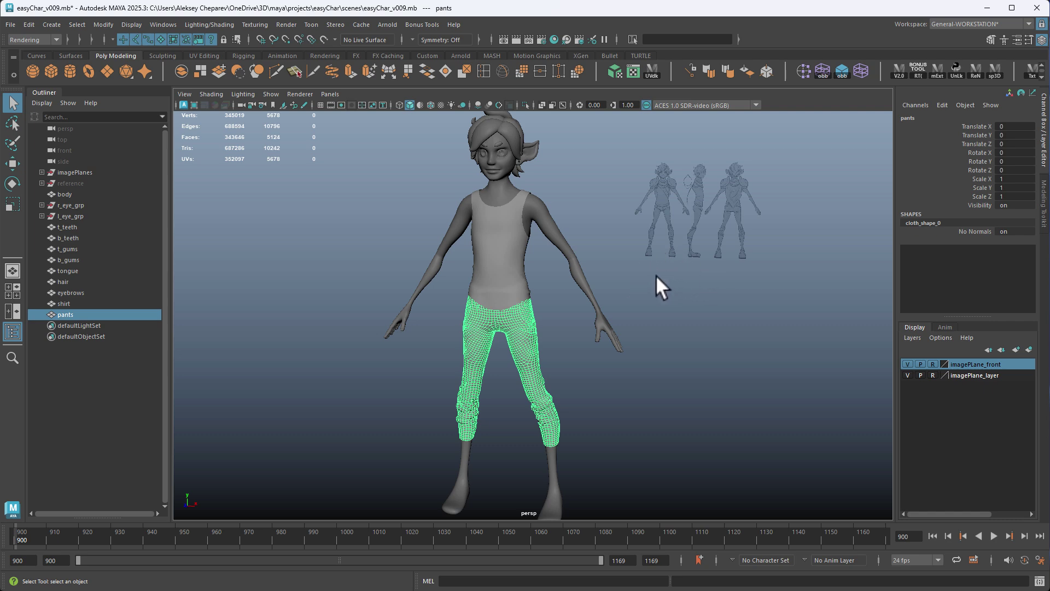
{"action": "left_click_drag", "start_coordinate": [656, 277], "coordinate": [624, 299], "text": "alt"}
{"action": "scroll", "coordinate": [624, 297], "scroll_direction": "down", "scroll_amount": 1}
{"action": "middle_click_drag", "start_coordinate": [624, 296], "coordinate": [655, 291], "text": "alt"}
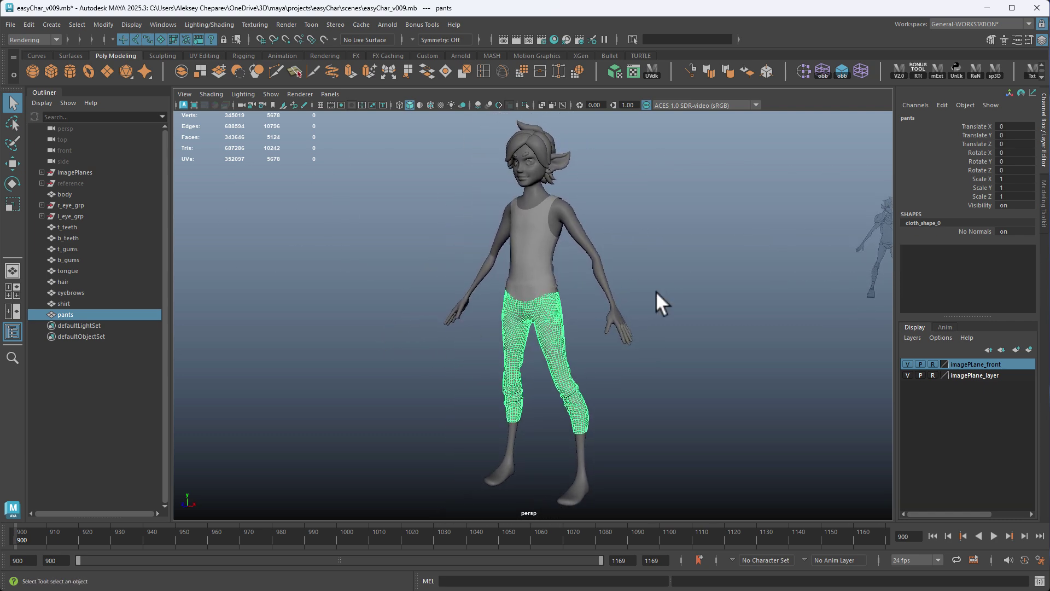